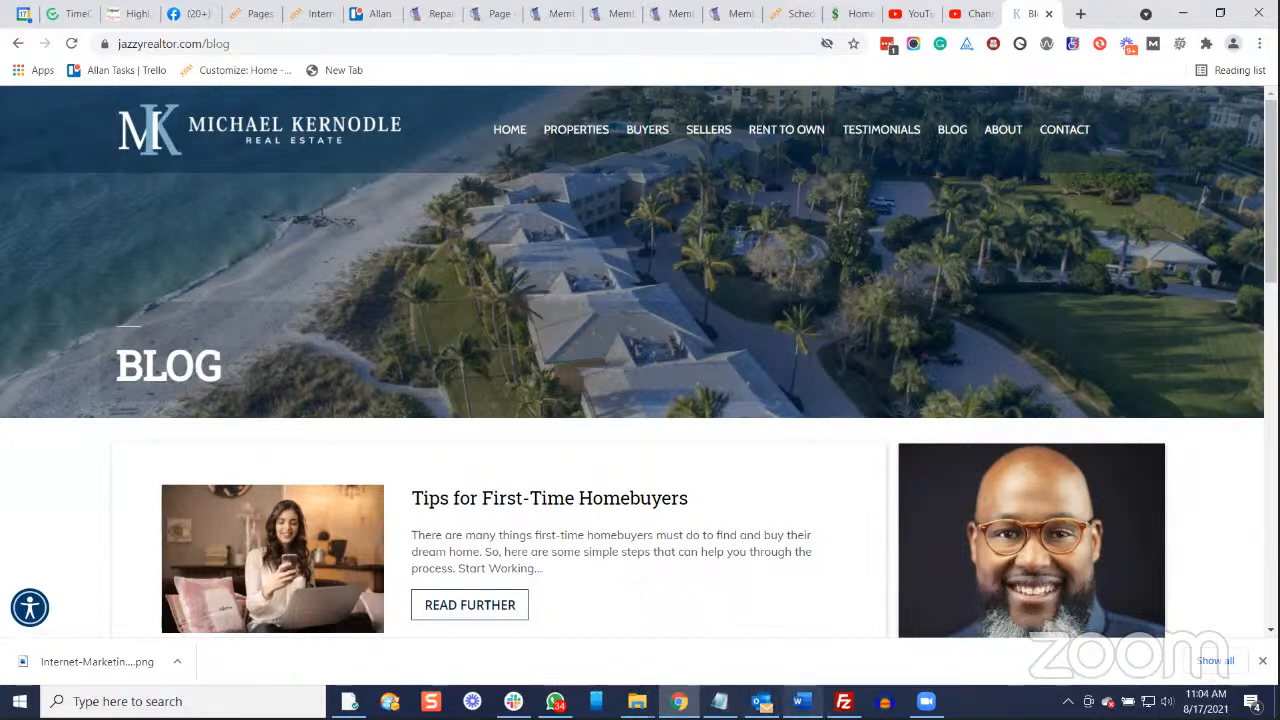
Switch to Word and create a new blank document.
mouse_move(800, 701)
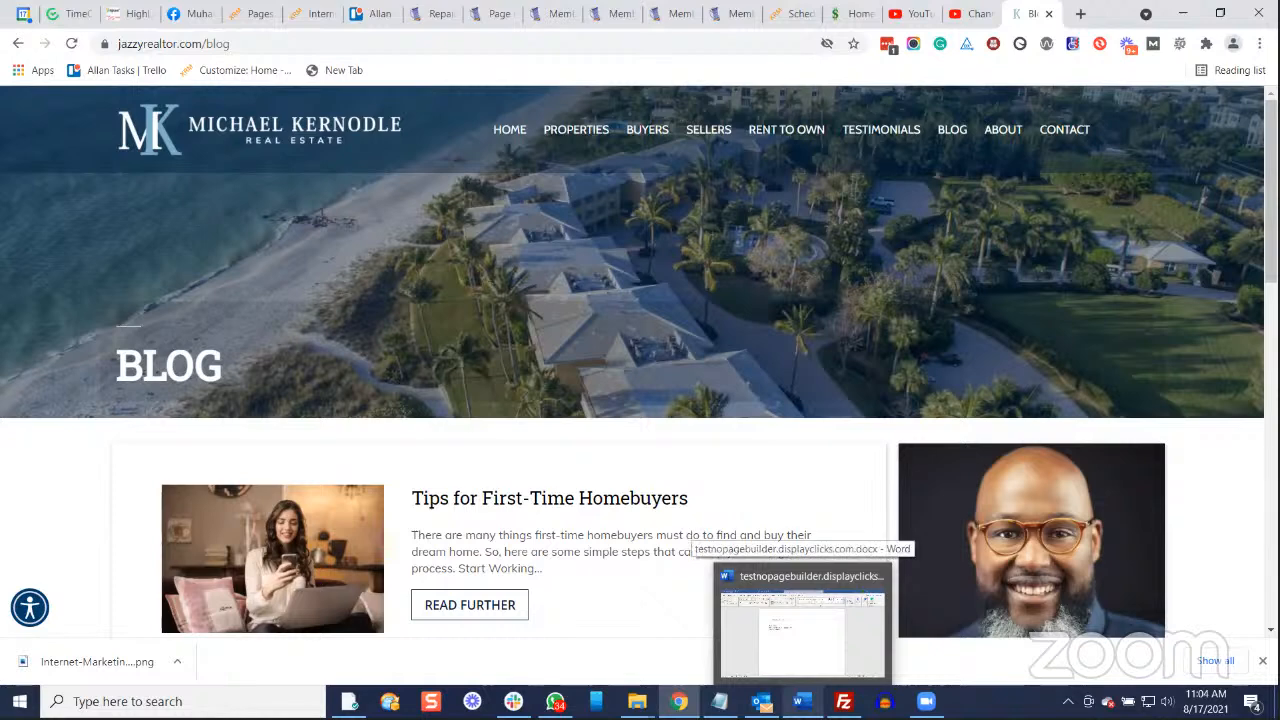
left_click(800, 630)
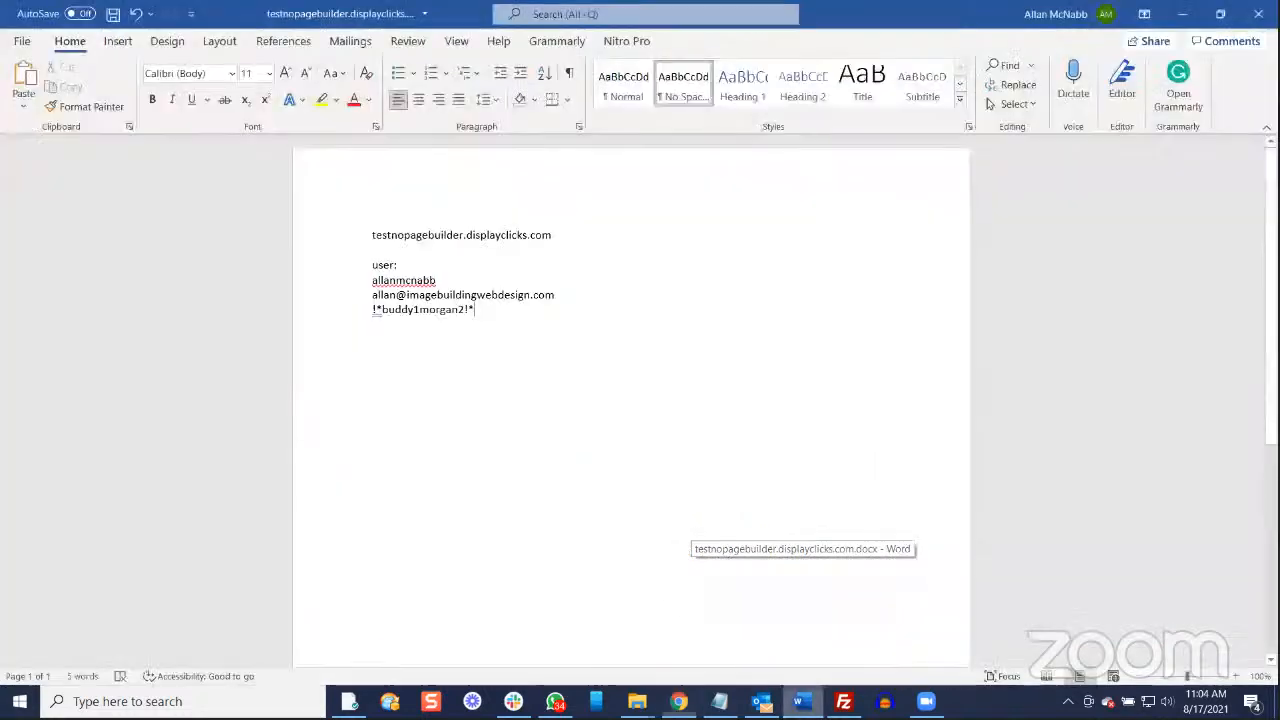
left_click(20, 42)
left_click(224, 168)
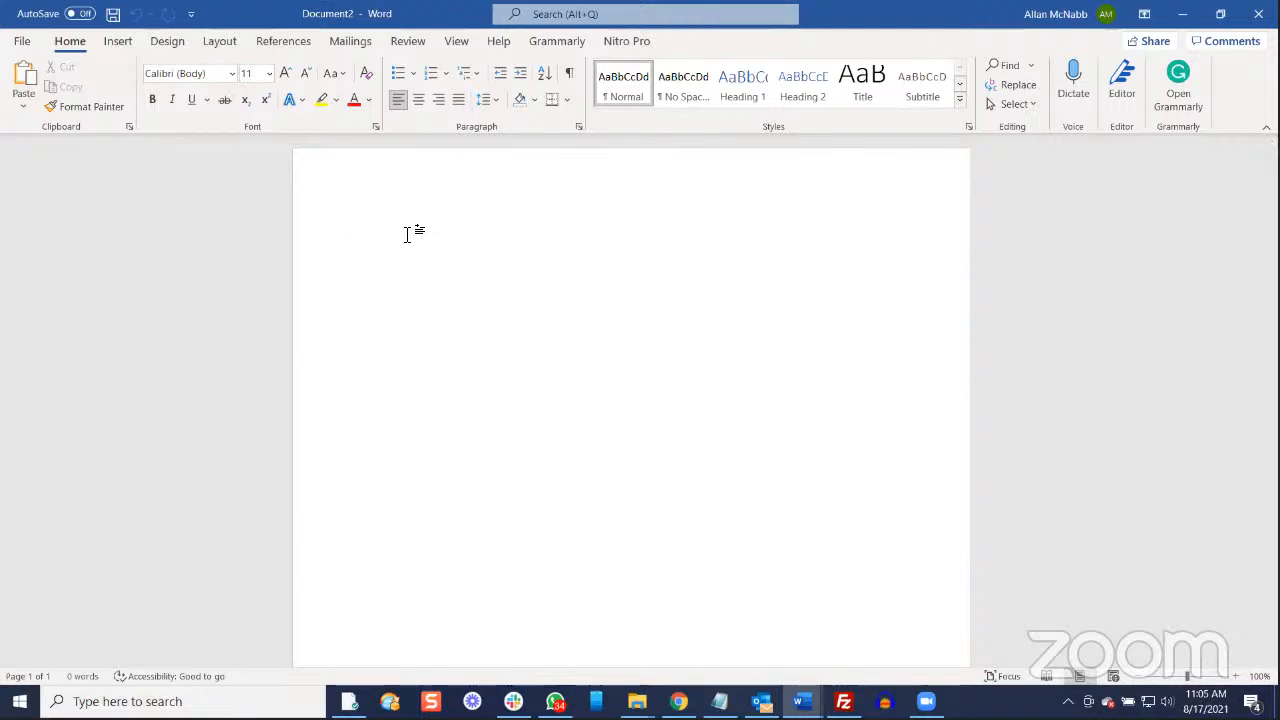
Enter "Title" and "Text" on separate lines of the document and open the Grammarly check.
type("Title")
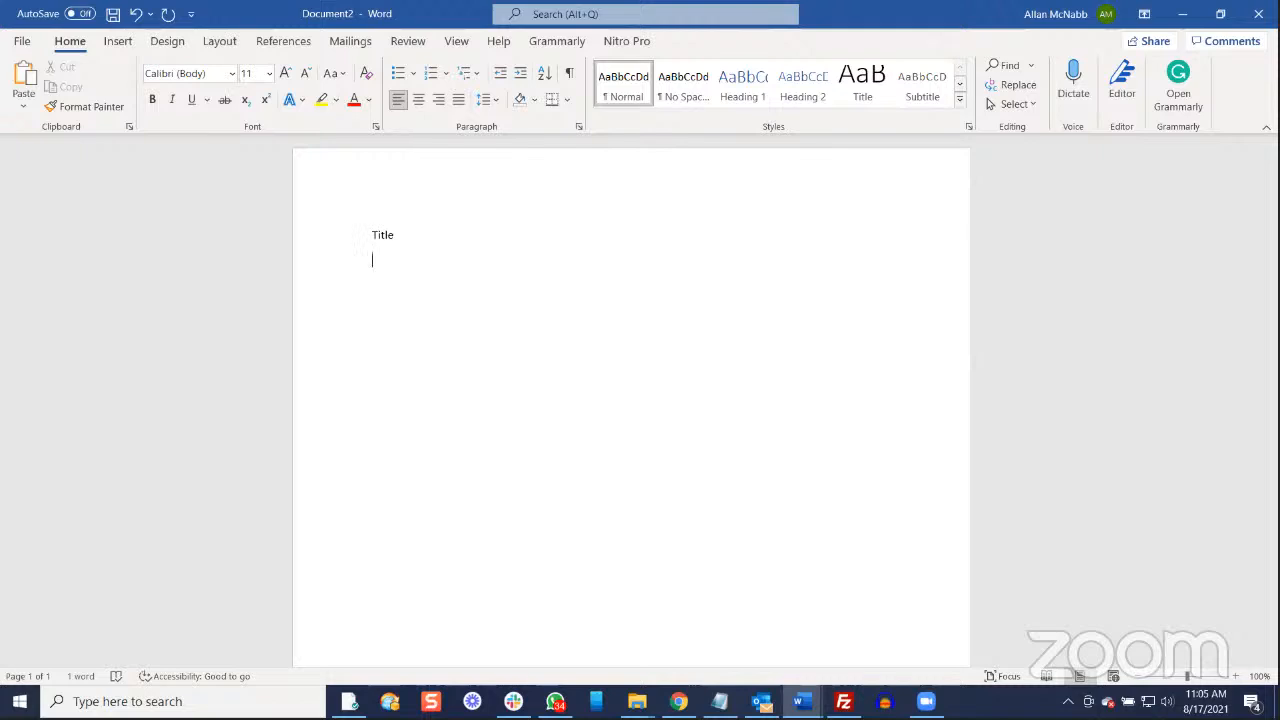
type("Tst")
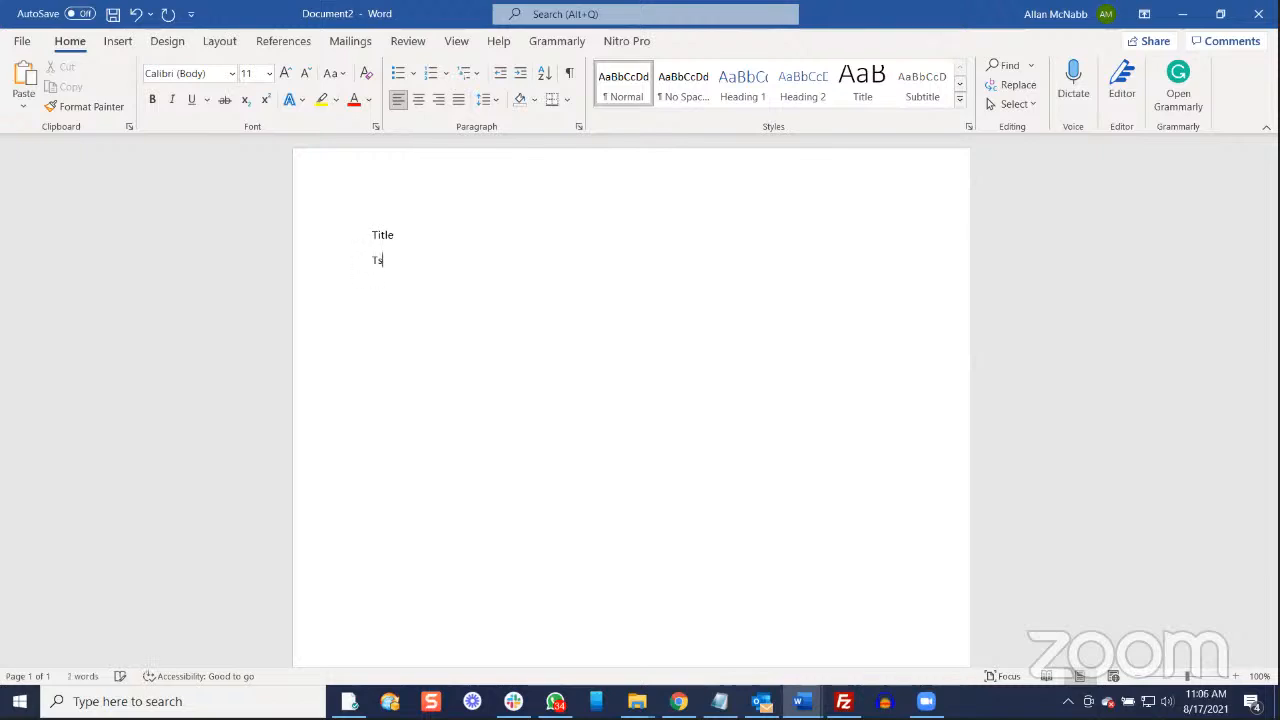
key("BackSpace")
key("BackSpace")
type("ext")
left_click(1180, 90)
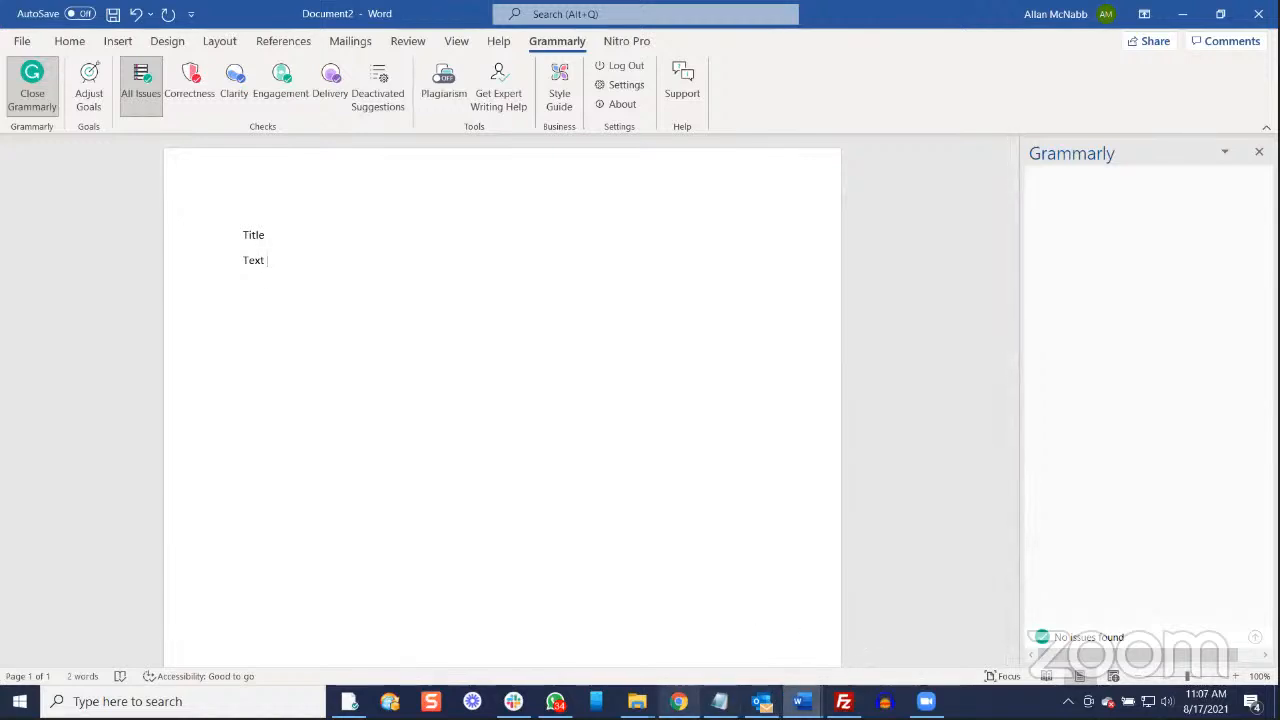
Switch to Chrome and load the WordPress admin login page at jazzyrealtor.com/wp-admin.
left_click(679, 701)
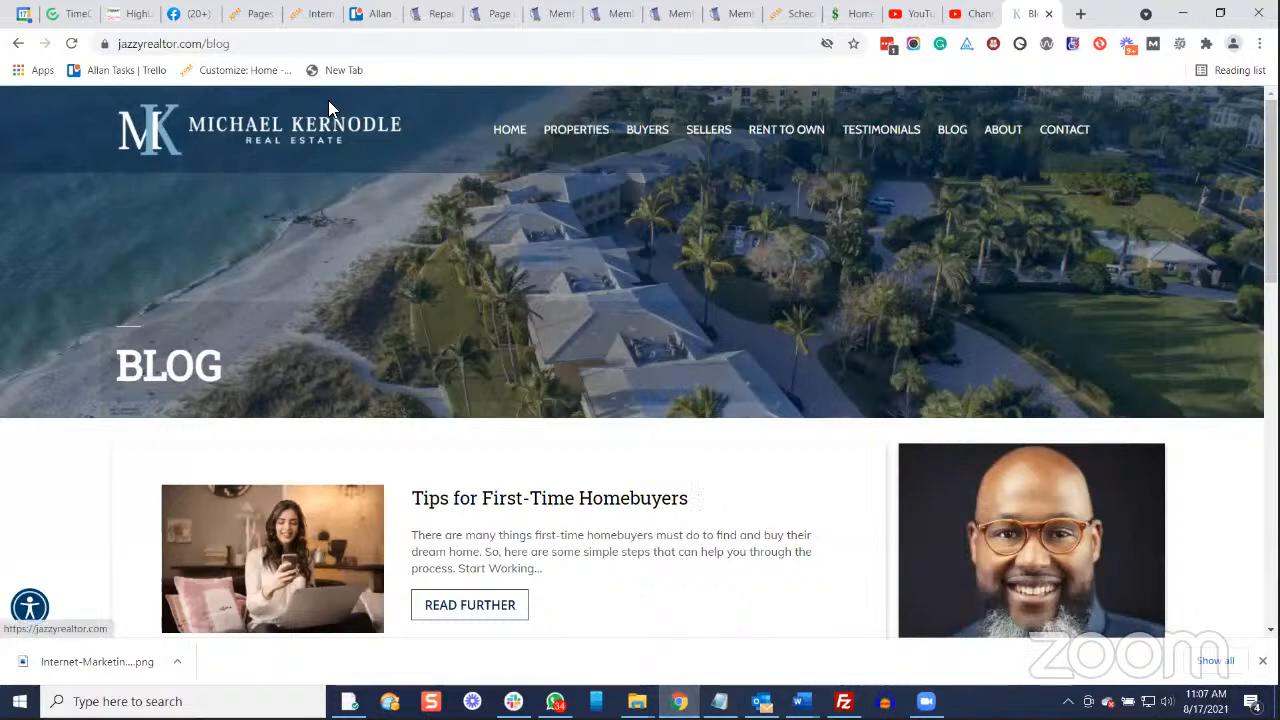
left_click(278, 44)
left_click(278, 44)
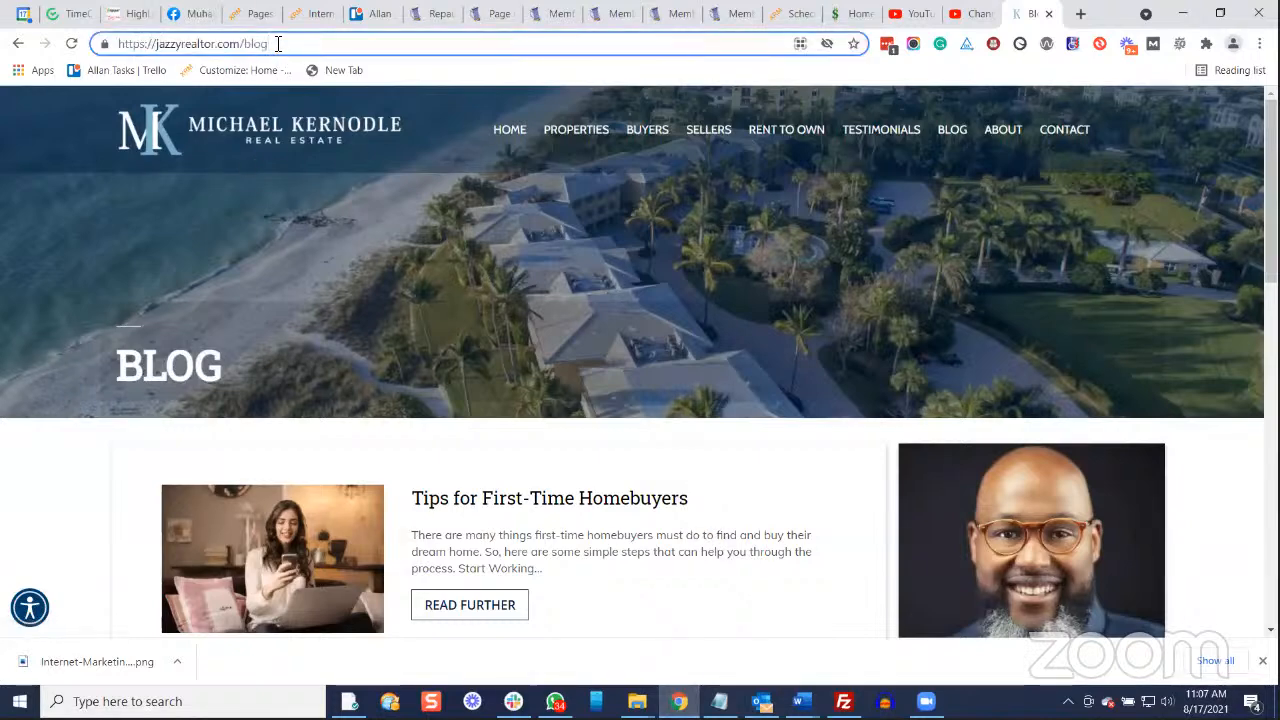
key("BackSpace")
key("BackSpace")
key("BackSpace")
key("BackSpace")
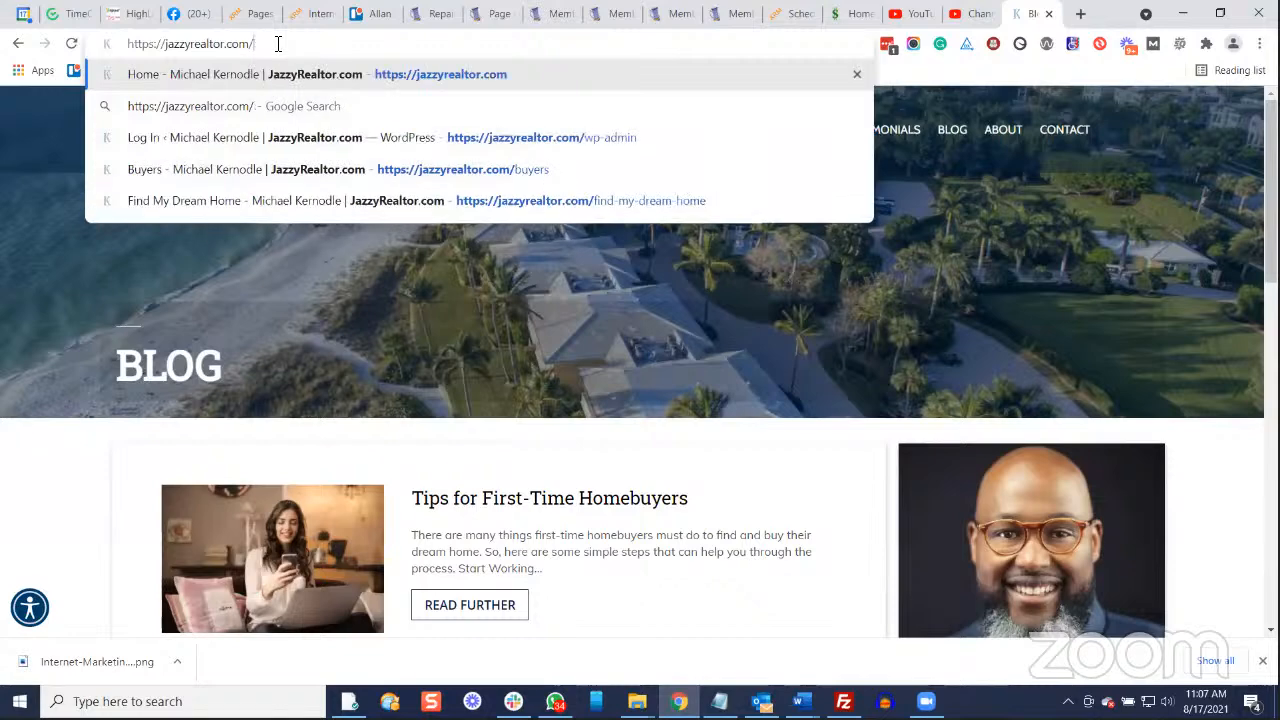
type("wp-admin")
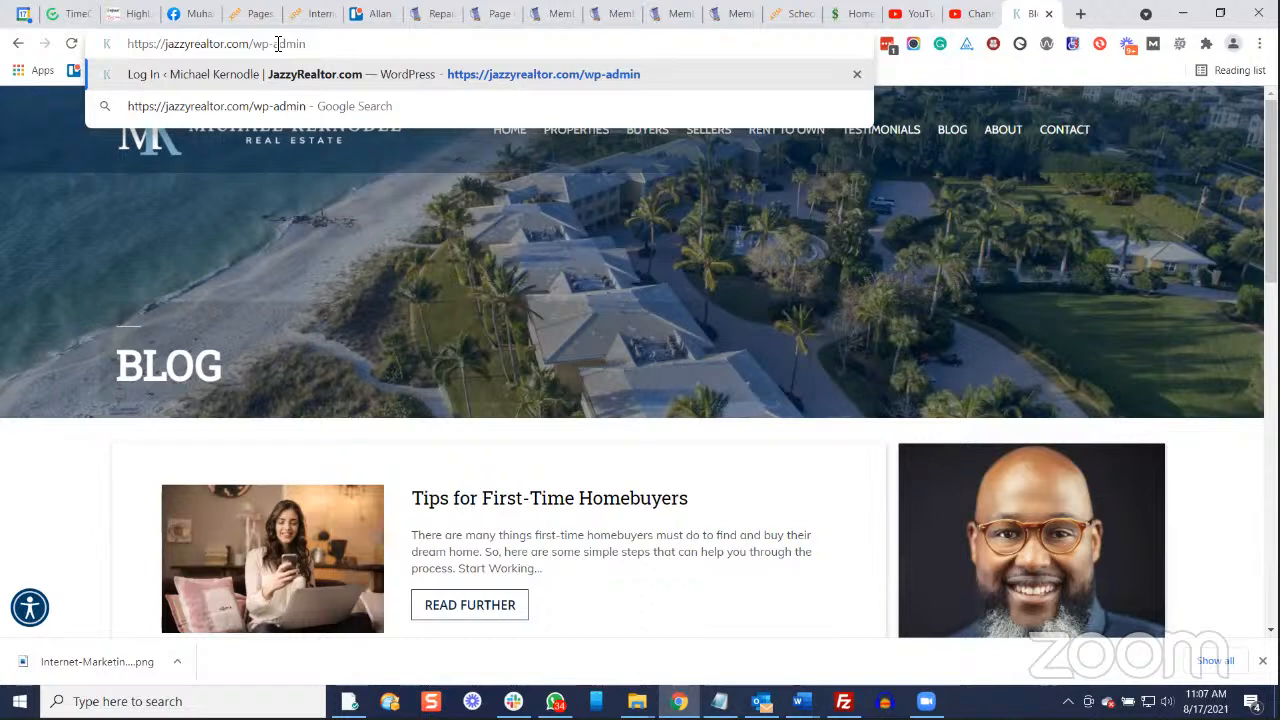
key("Return")
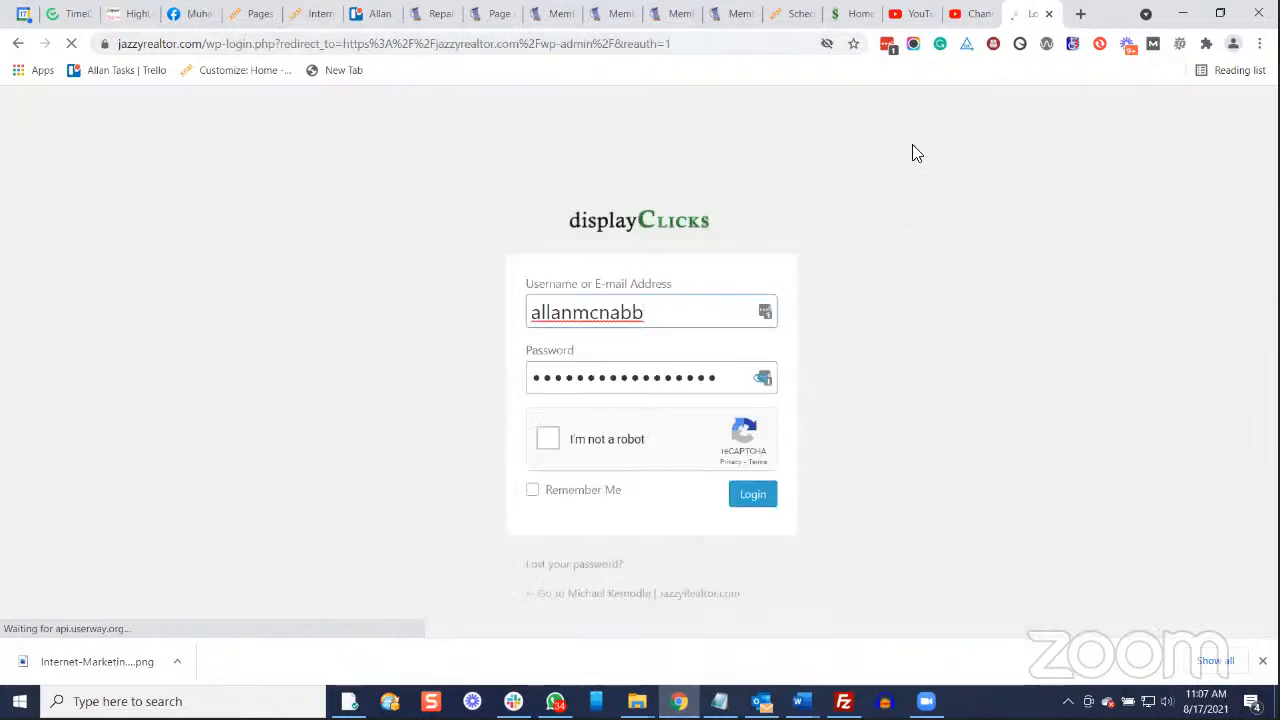
Complete the reCAPTCHA and log in to WordPress with the prefilled credentials.
left_click(547, 439)
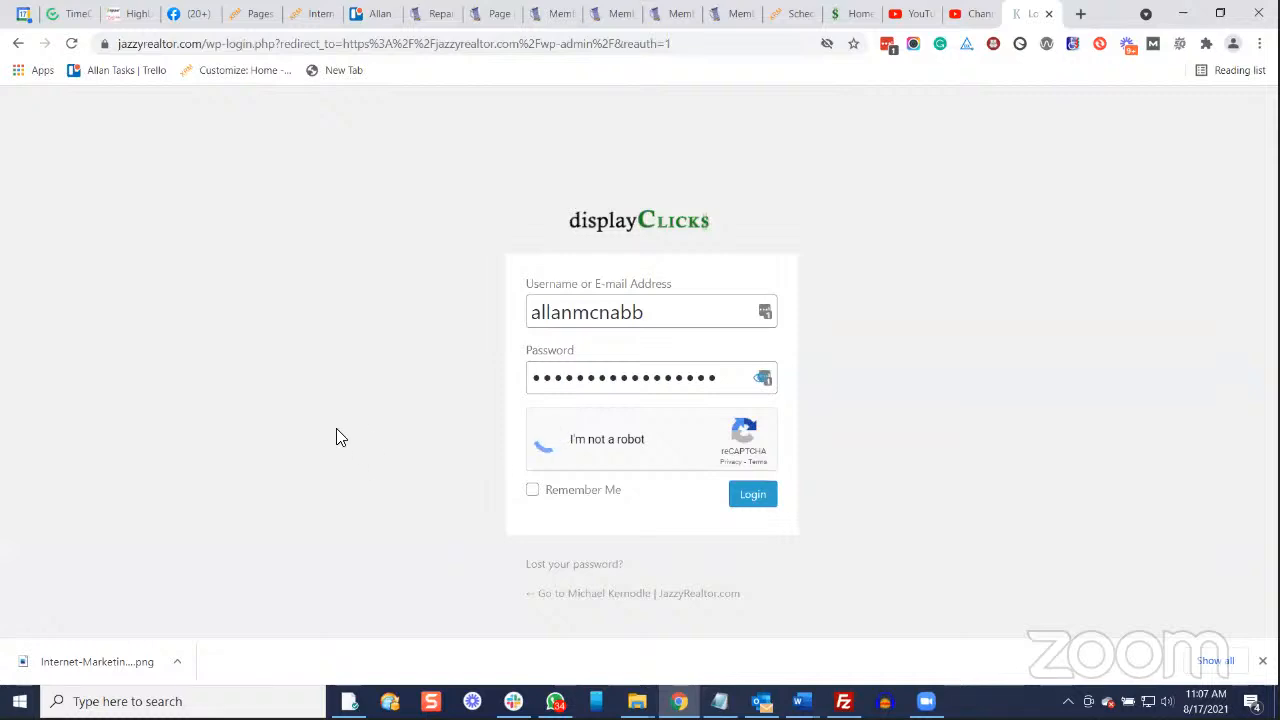
left_click(757, 496)
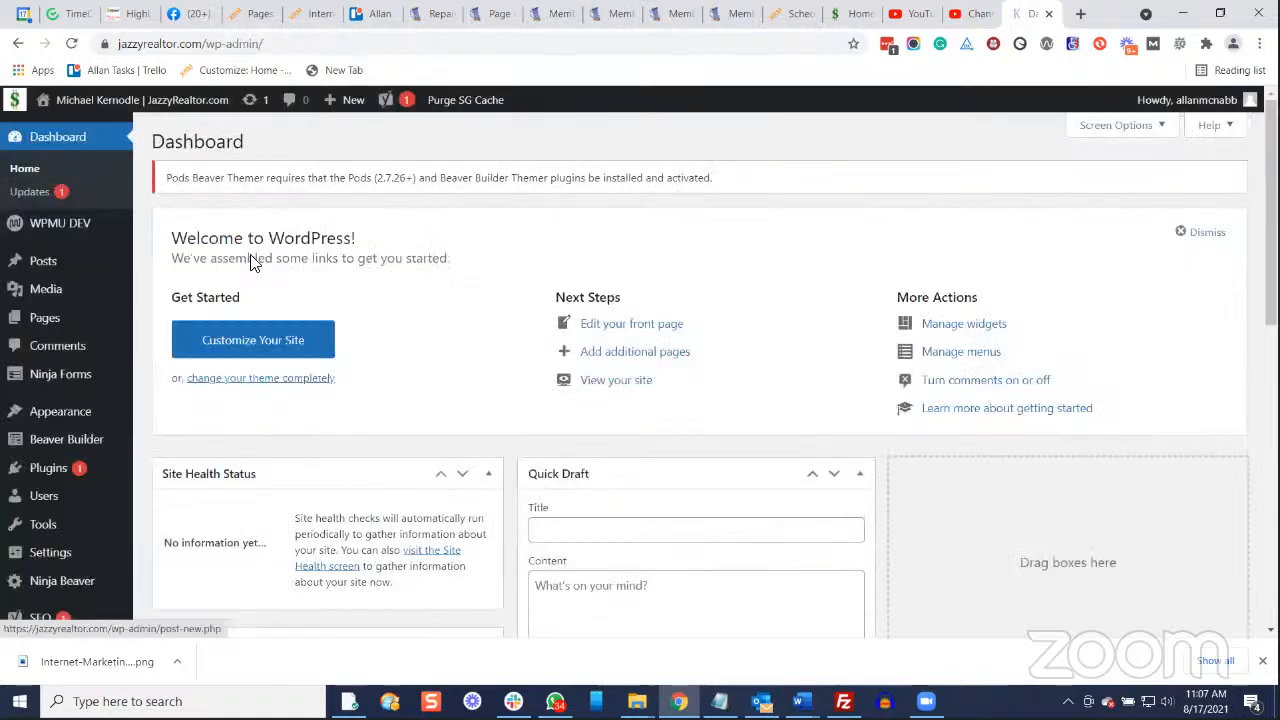
Dismiss the downloads bar and look through the WordPress dashboard and the entries of its admin menu.
mouse_move(120, 226)
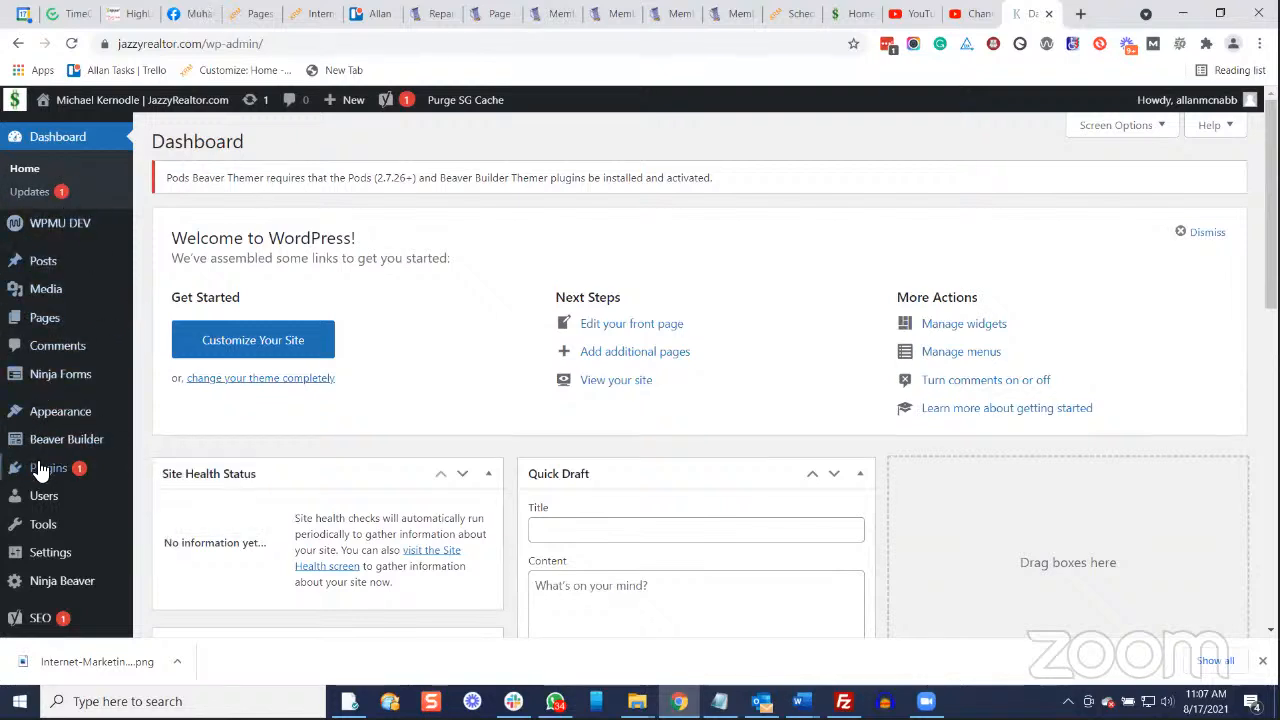
mouse_move(48, 478)
left_click(1262, 661)
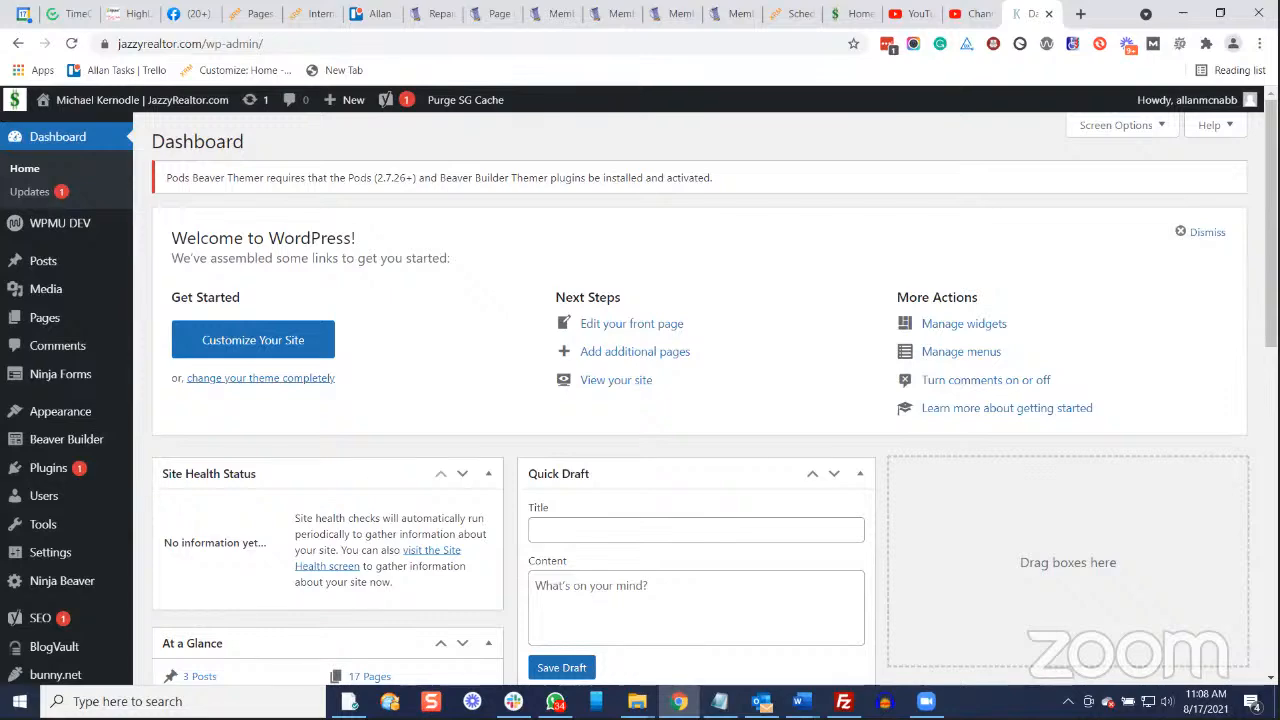
scroll(640, 390, "down", 1)
scroll(640, 400, "down", 1)
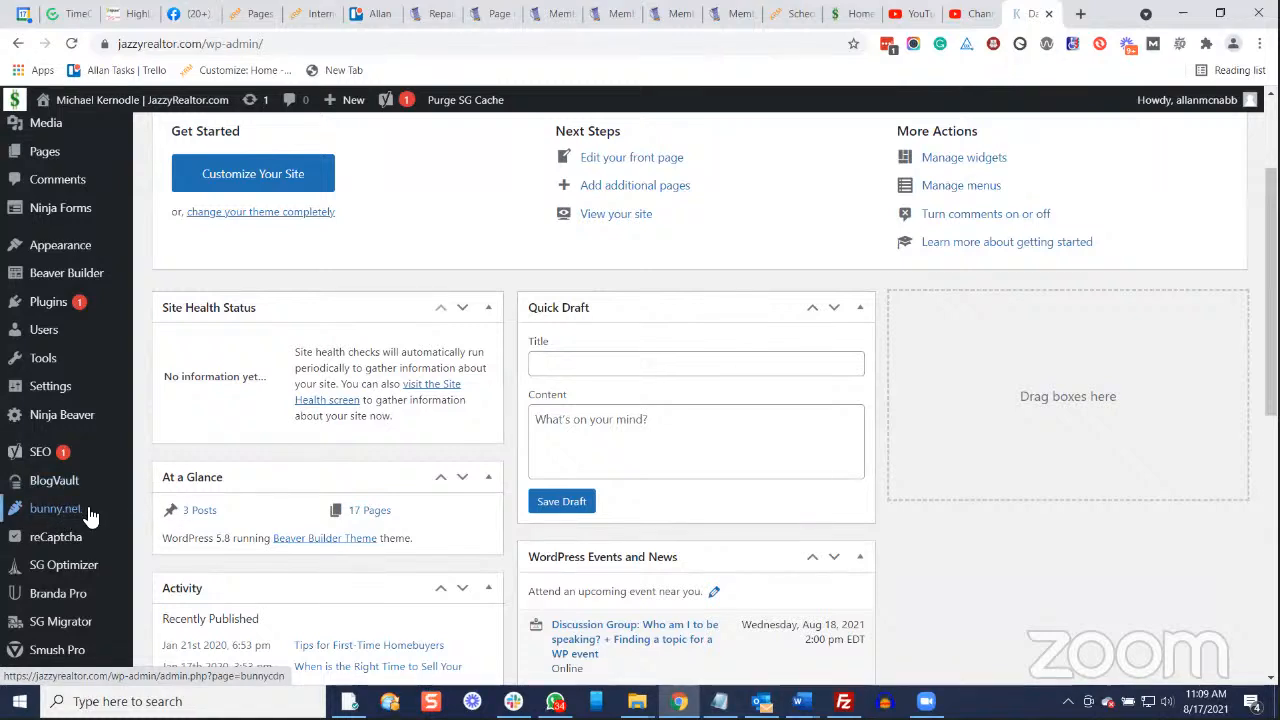
scroll(95, 510, "down", 1)
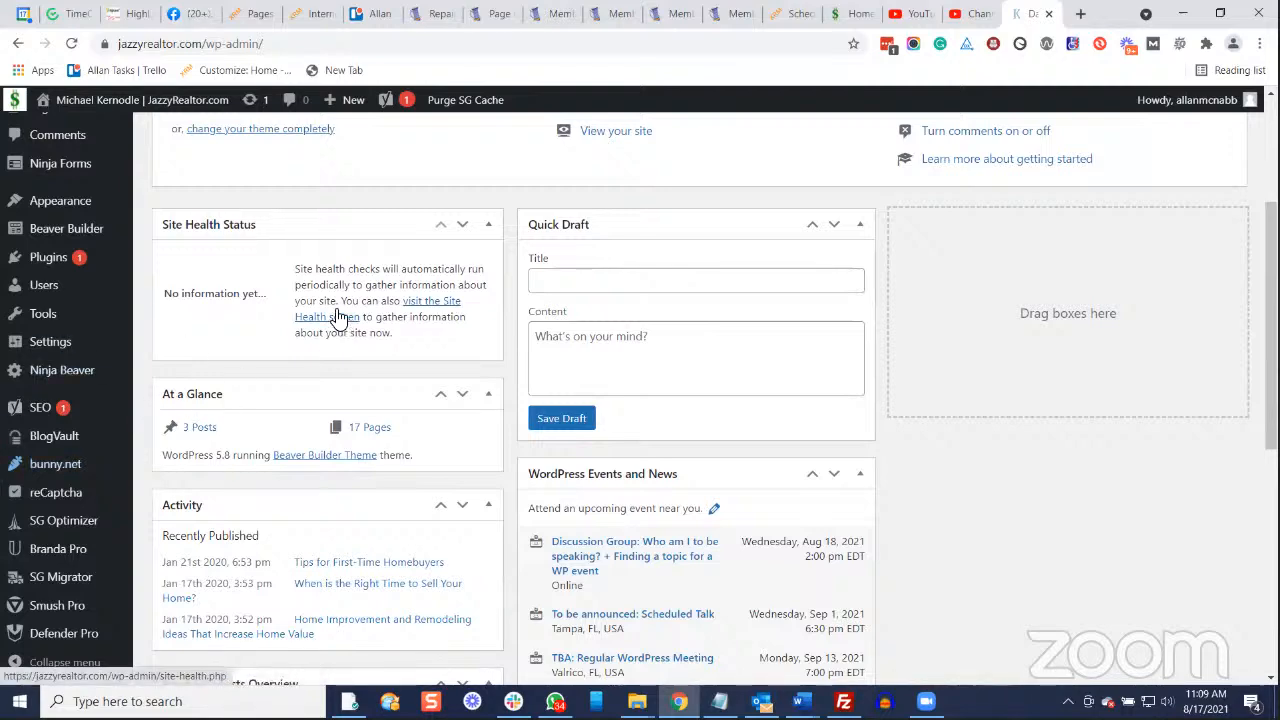
scroll(337, 318, "up", 3)
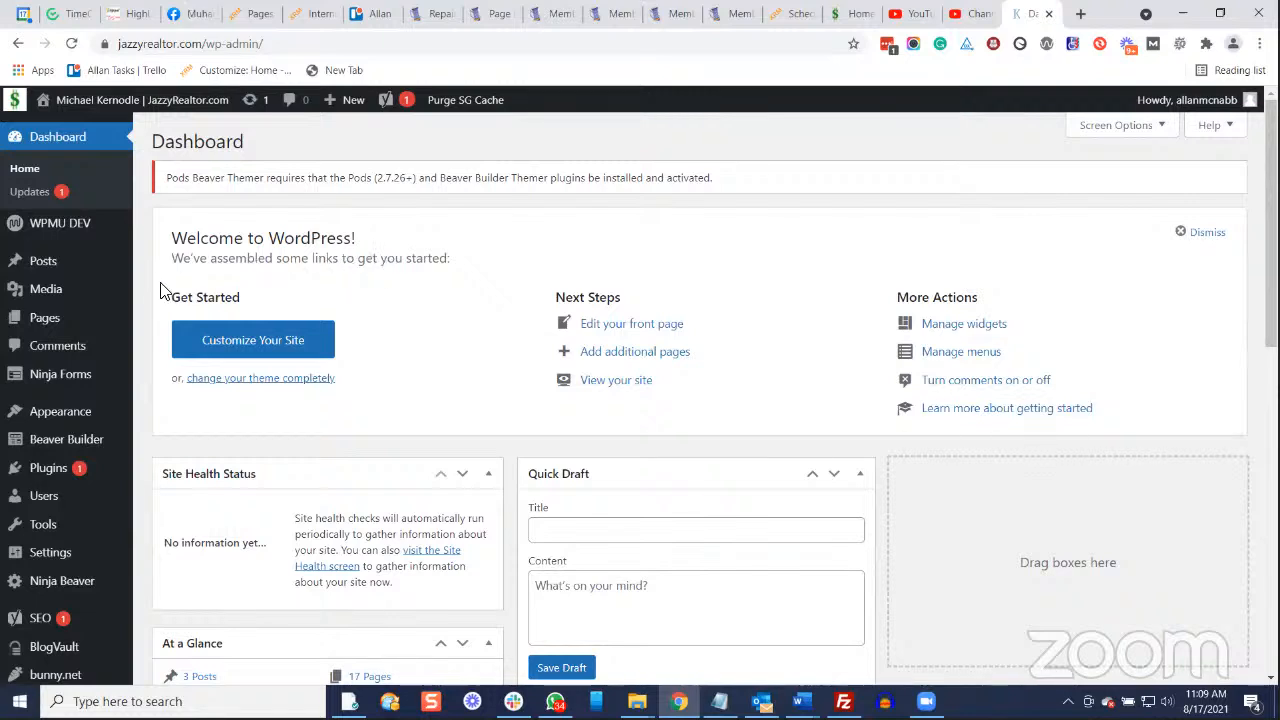
mouse_move(66, 306)
mouse_move(52, 270)
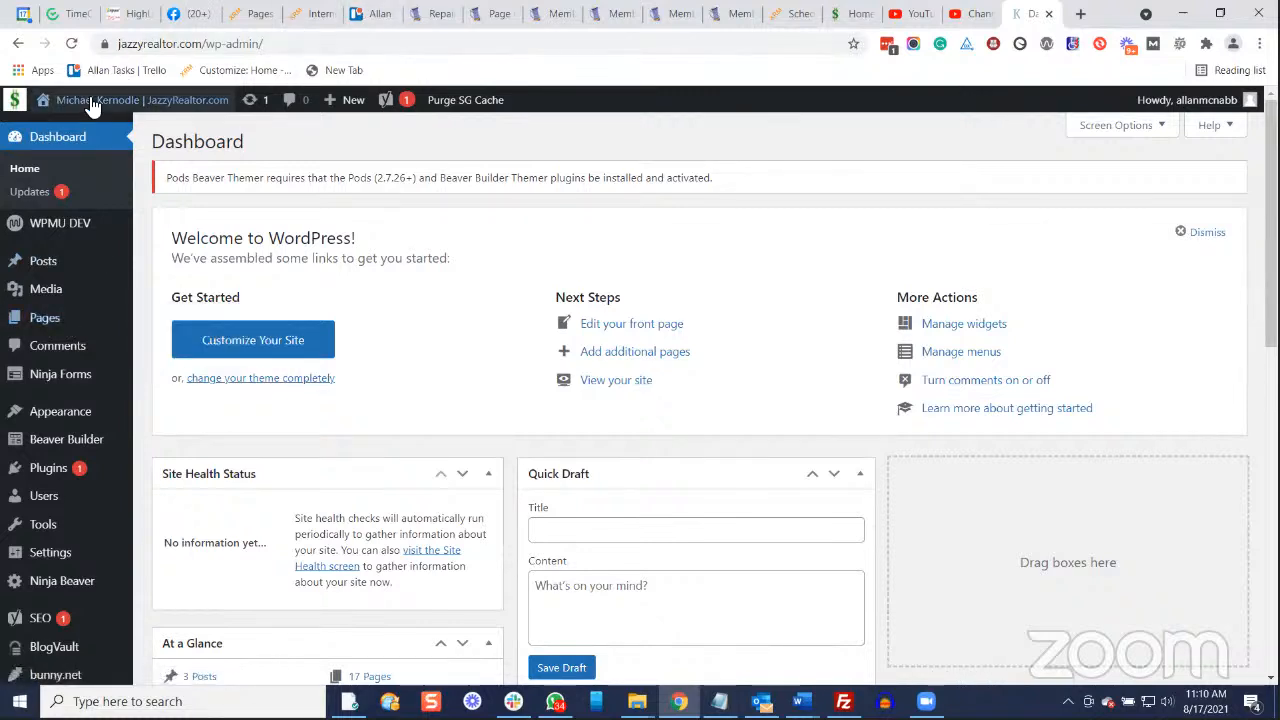
Open the live site in a new browser tab and go to its Blog page.
mouse_move(86, 100)
right_click(74, 130)
left_click(140, 140)
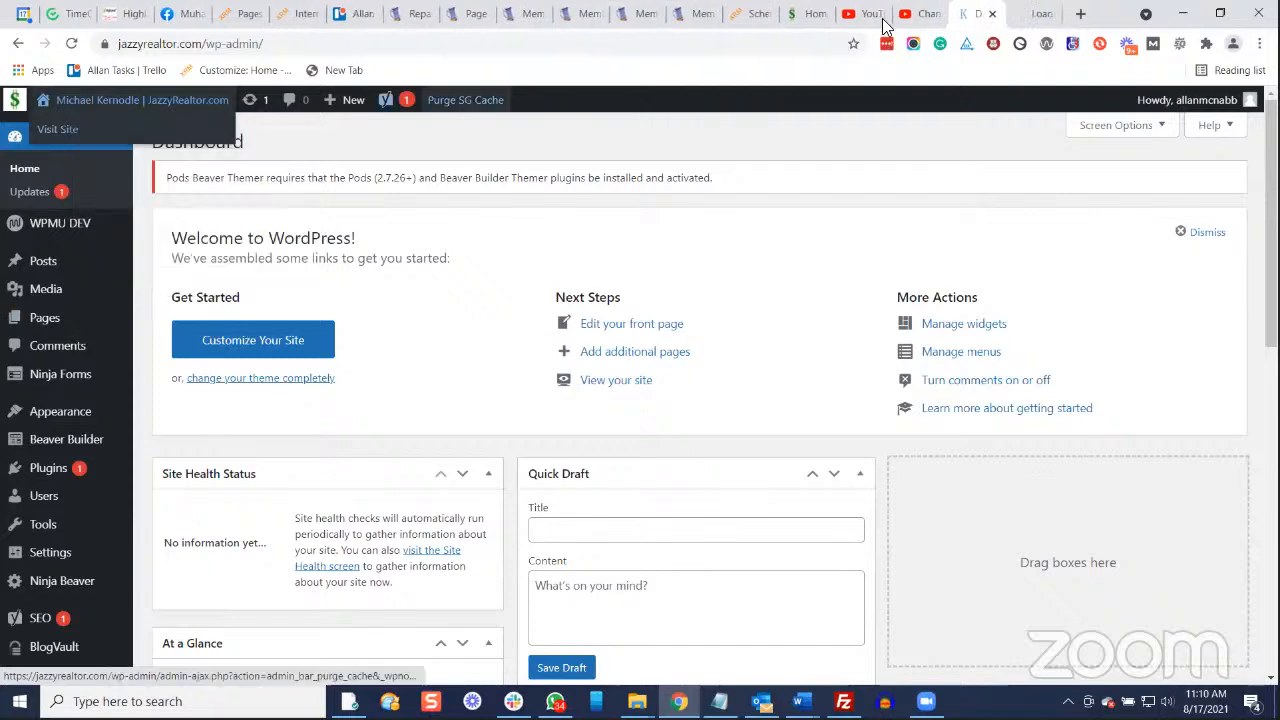
left_click(1032, 14)
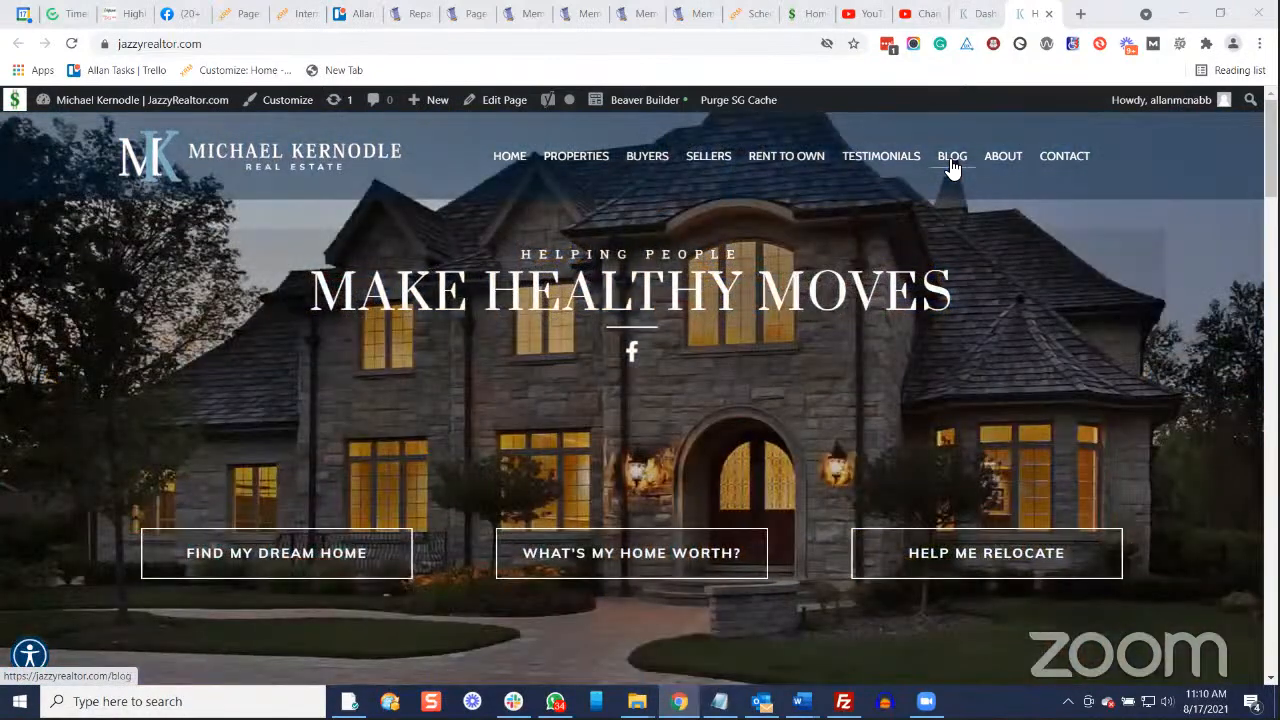
left_click(952, 160)
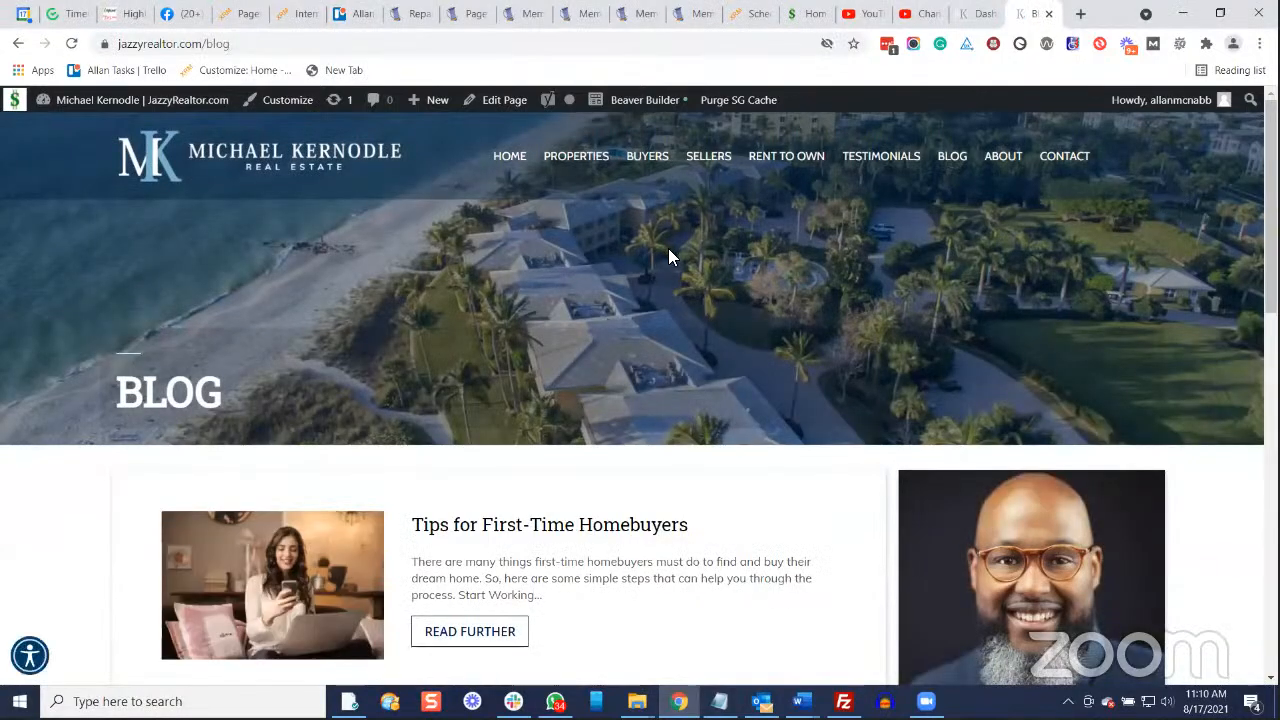
Look over the posts listed on the Blog page and open "Tips for First-Time Homebuyers".
scroll(643, 280, "down", 7)
scroll(441, 380, "up", 7)
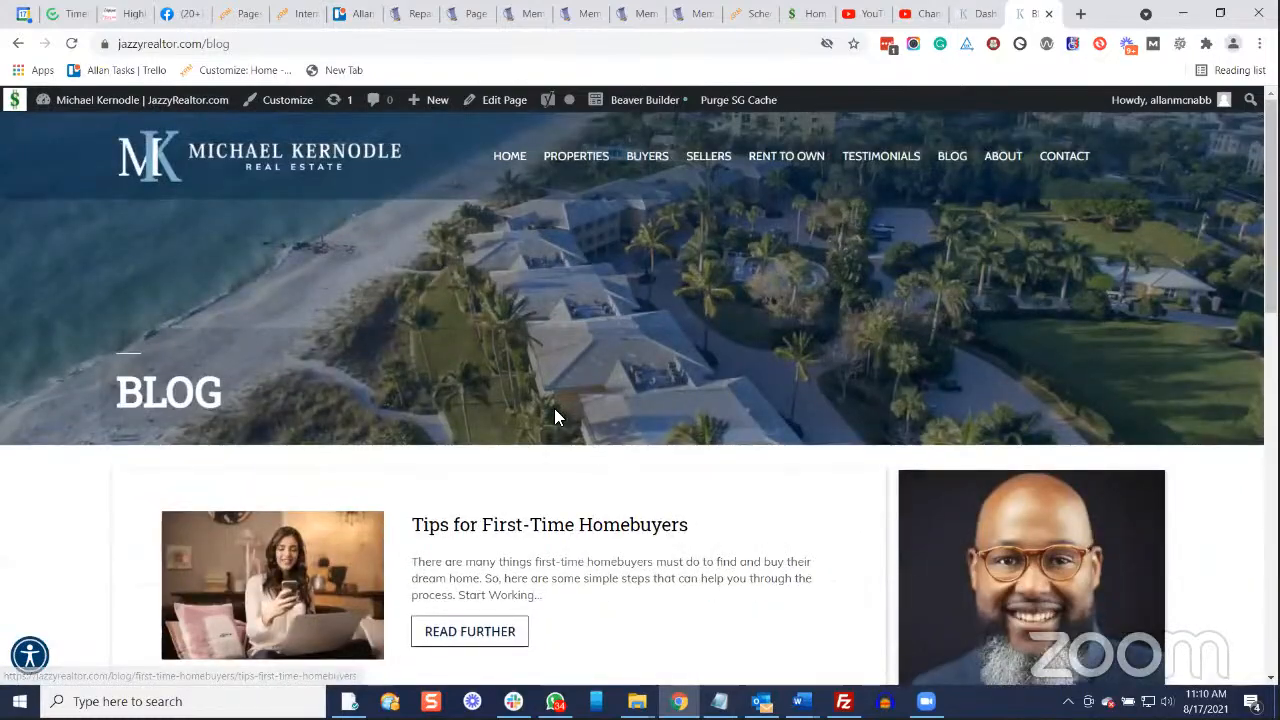
scroll(557, 417, "down", 5)
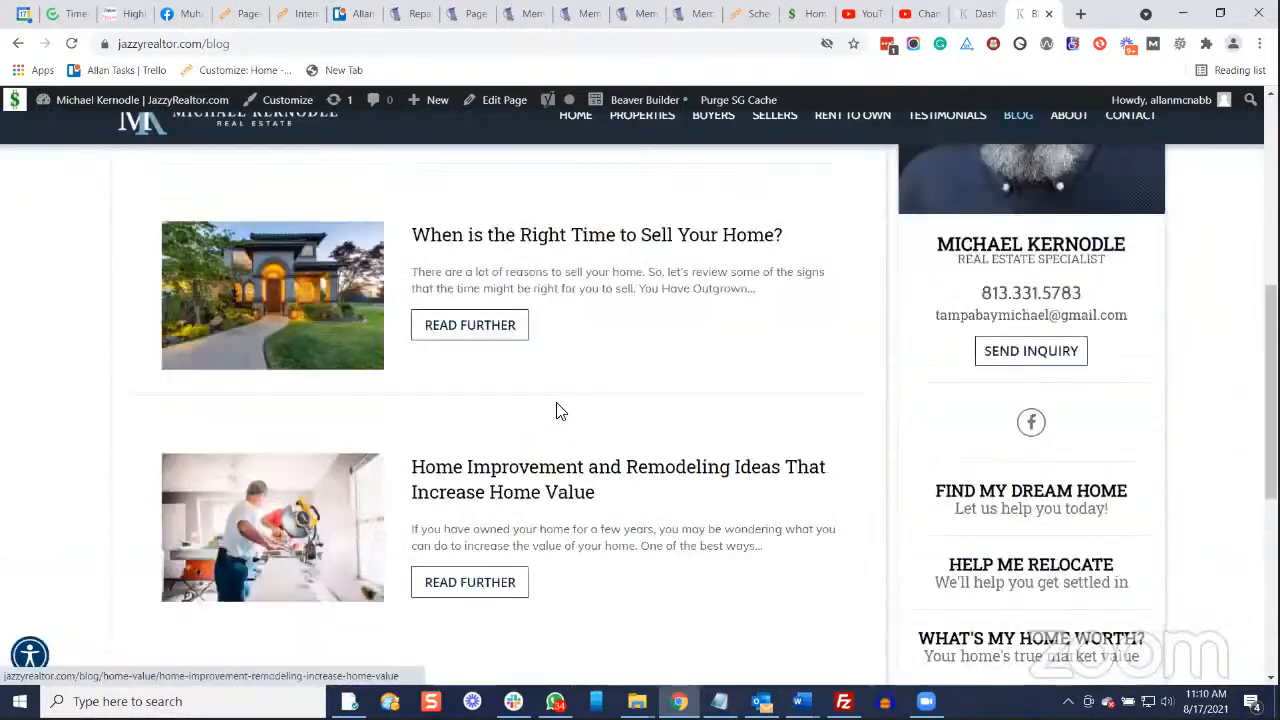
scroll(557, 412, "up", 4)
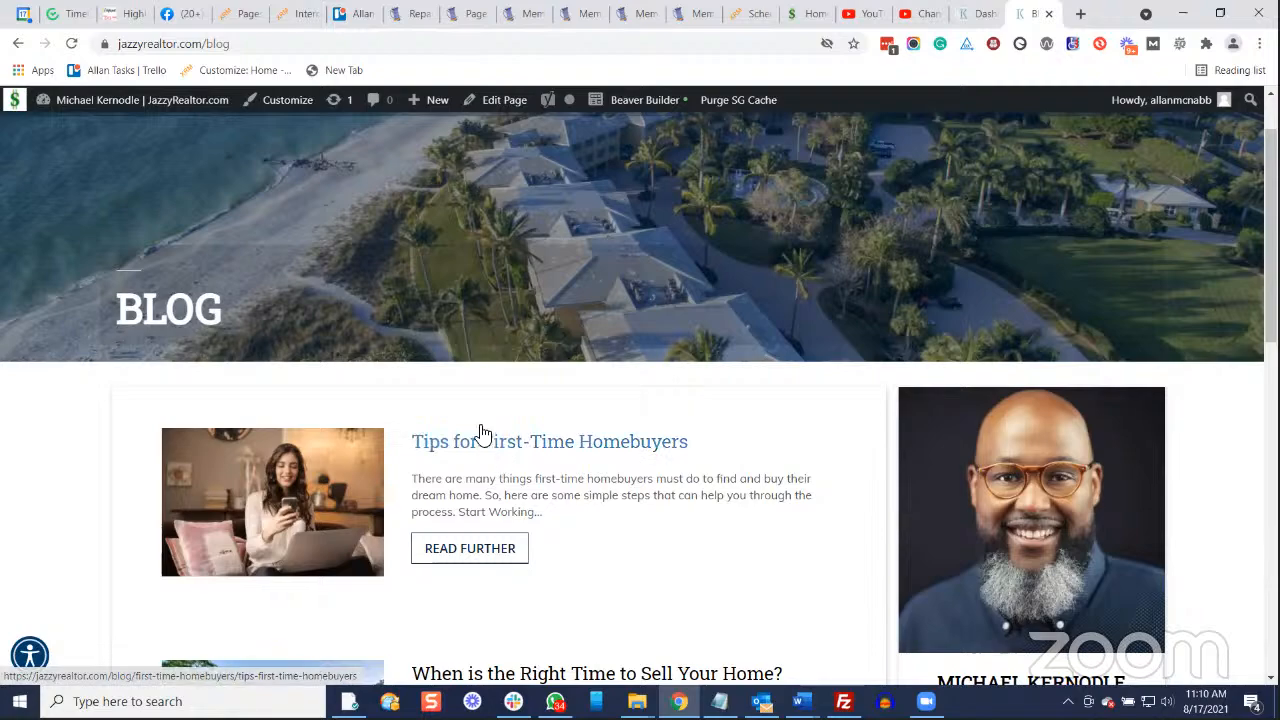
scroll(478, 425, "down", 1)
scroll(478, 425, "down", 6)
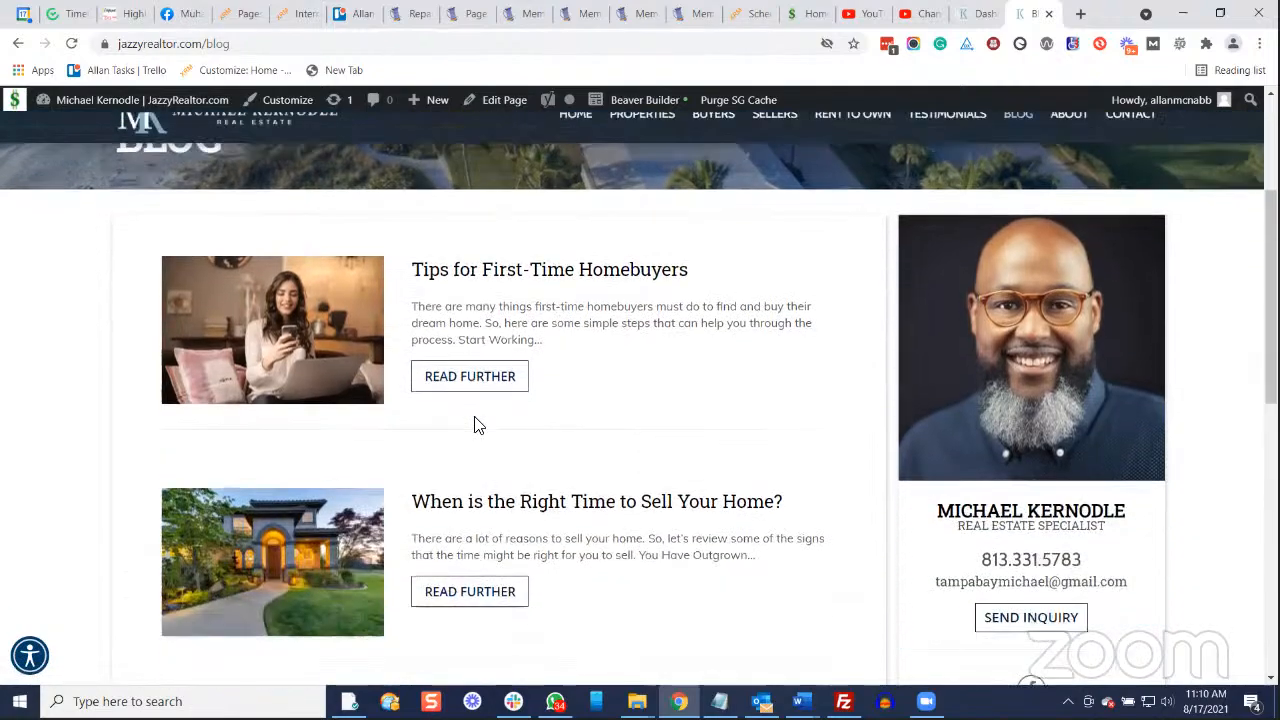
scroll(486, 414, "up", 4)
scroll(445, 535, "up", 4)
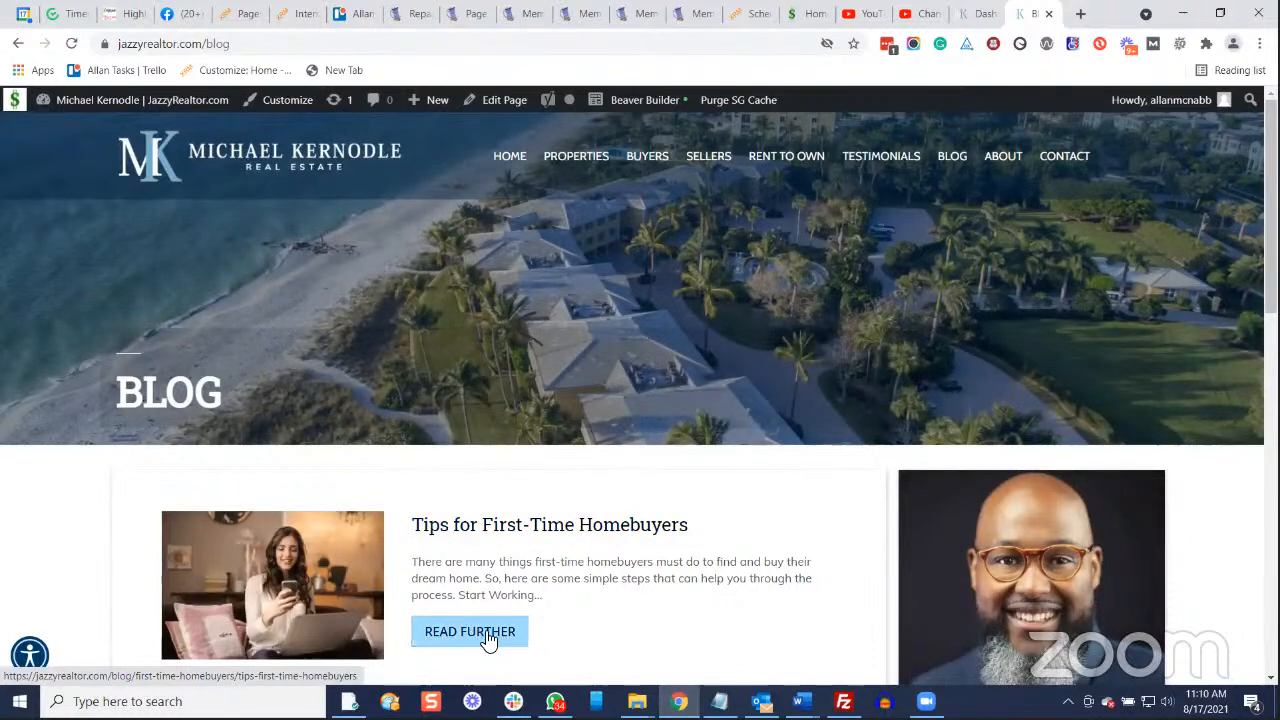
left_click(572, 530)
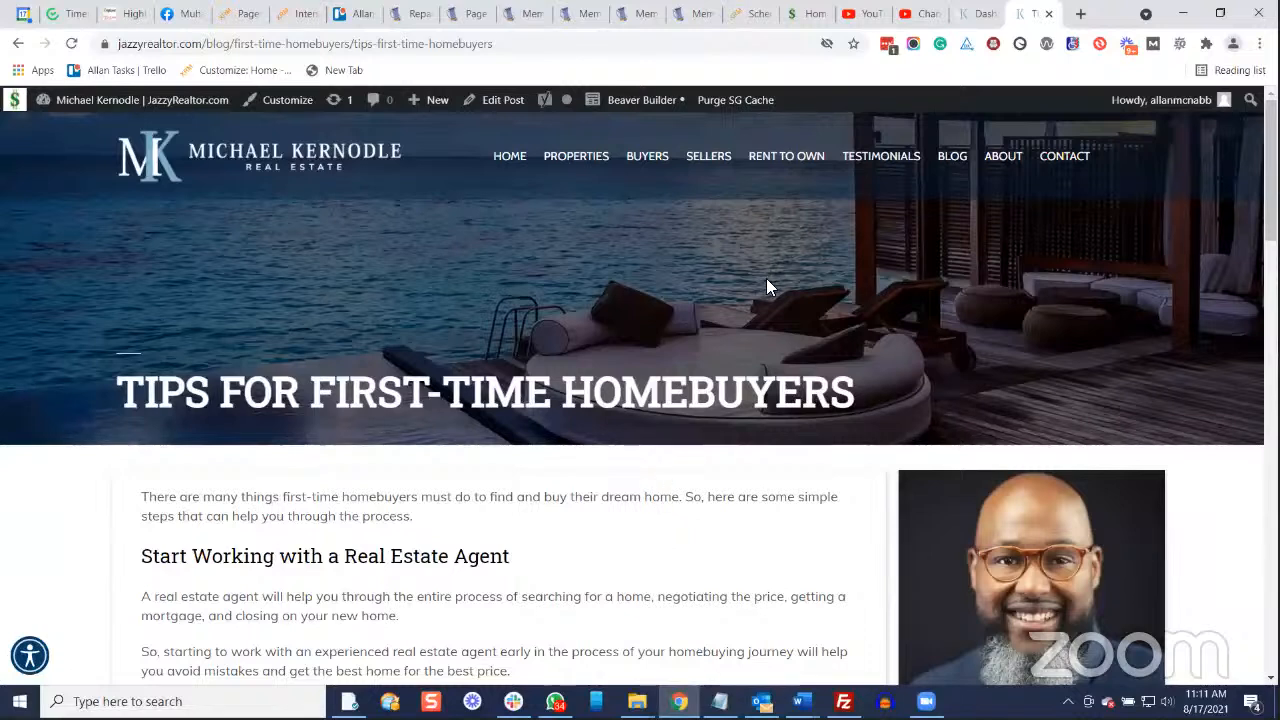
Launch Beaver Builder on the post and decline to override its Themer layout.
mouse_move(637, 108)
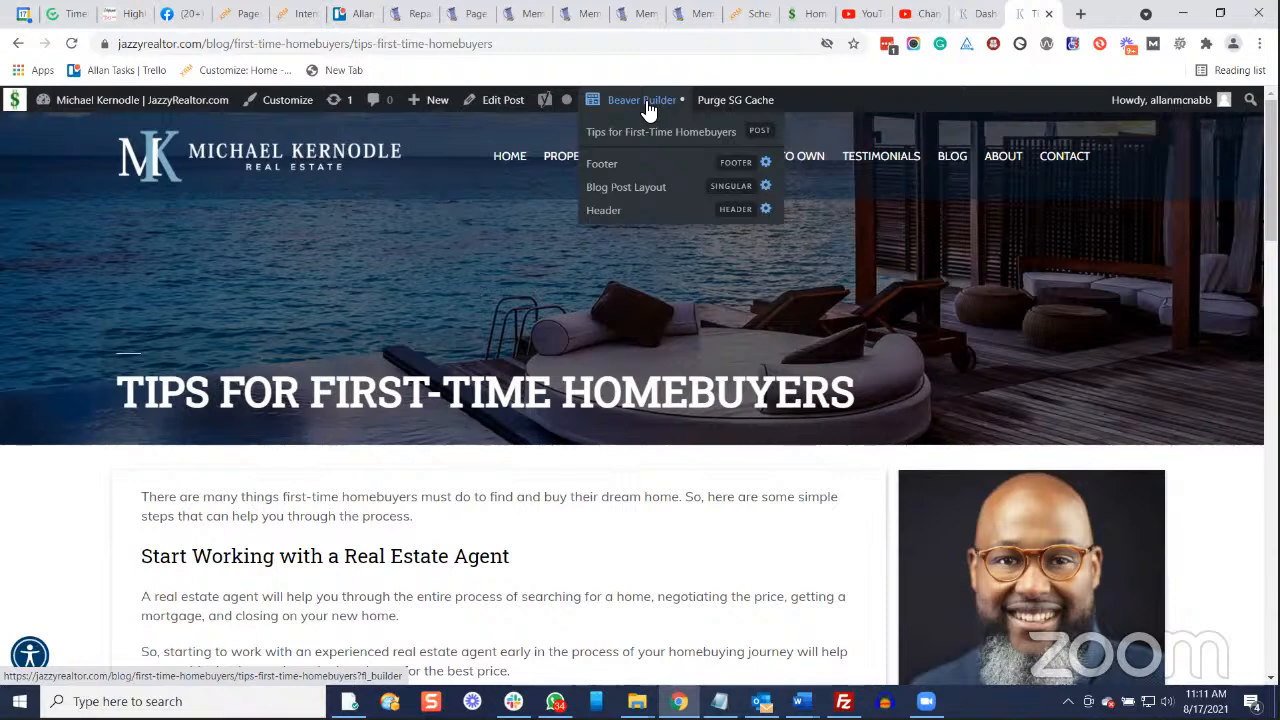
left_click(648, 108)
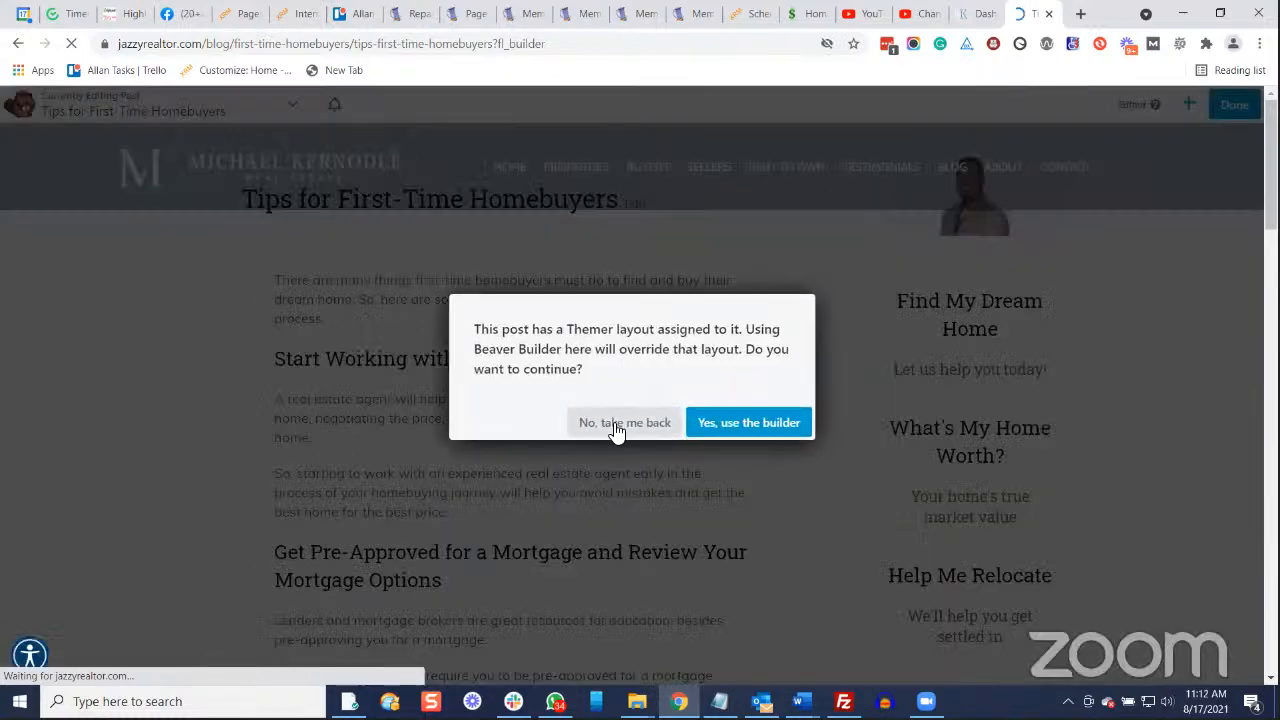
left_click(612, 422)
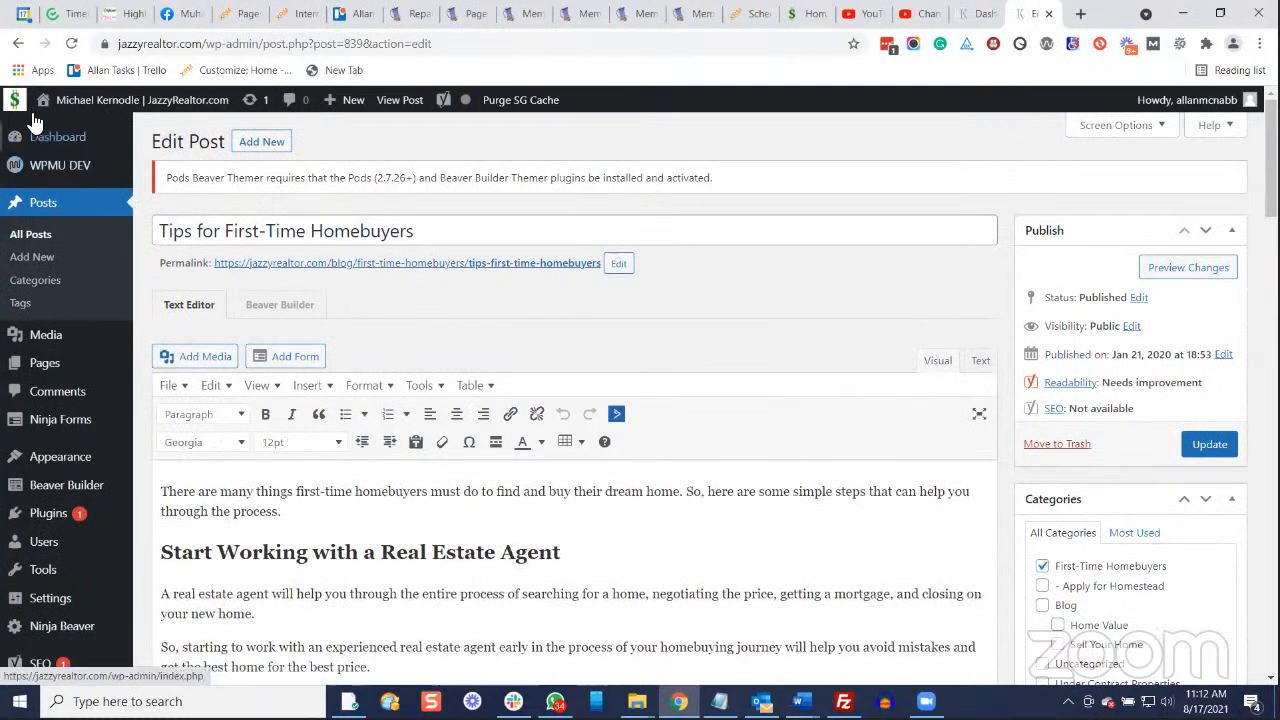
Go back from the post editor to the published post and open the site's home page.
left_click(15, 45)
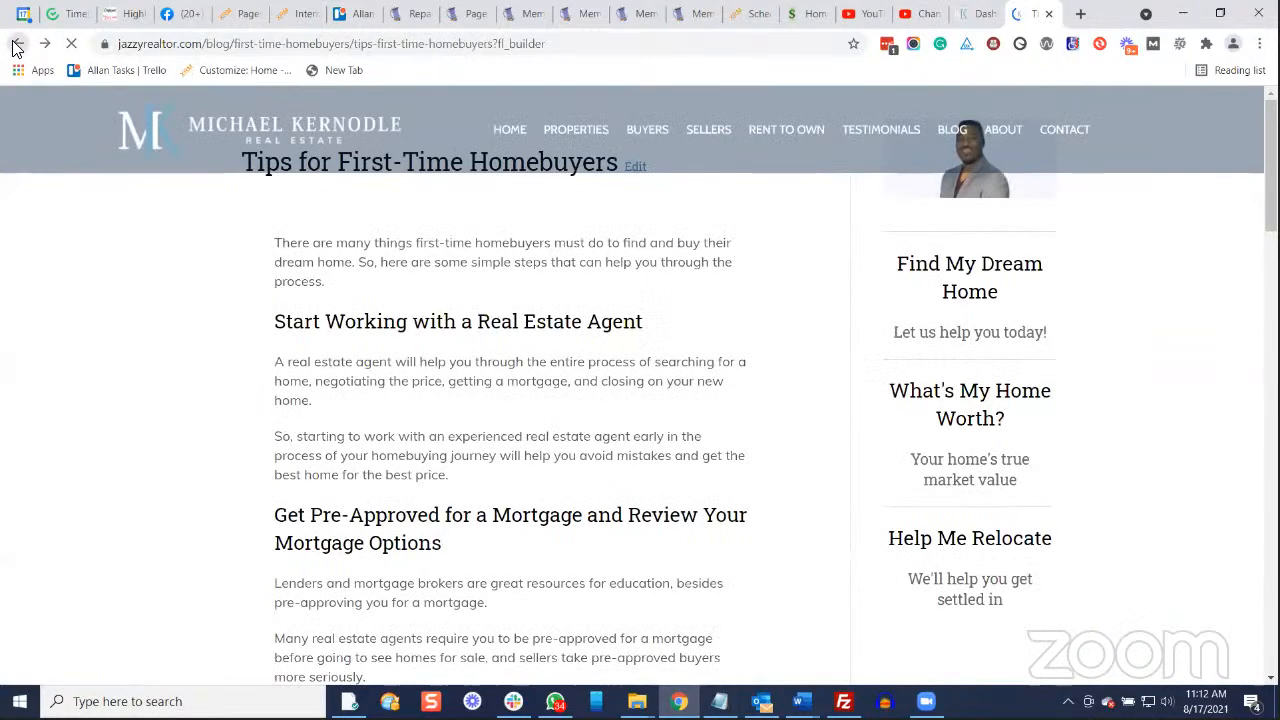
right_click(16, 46)
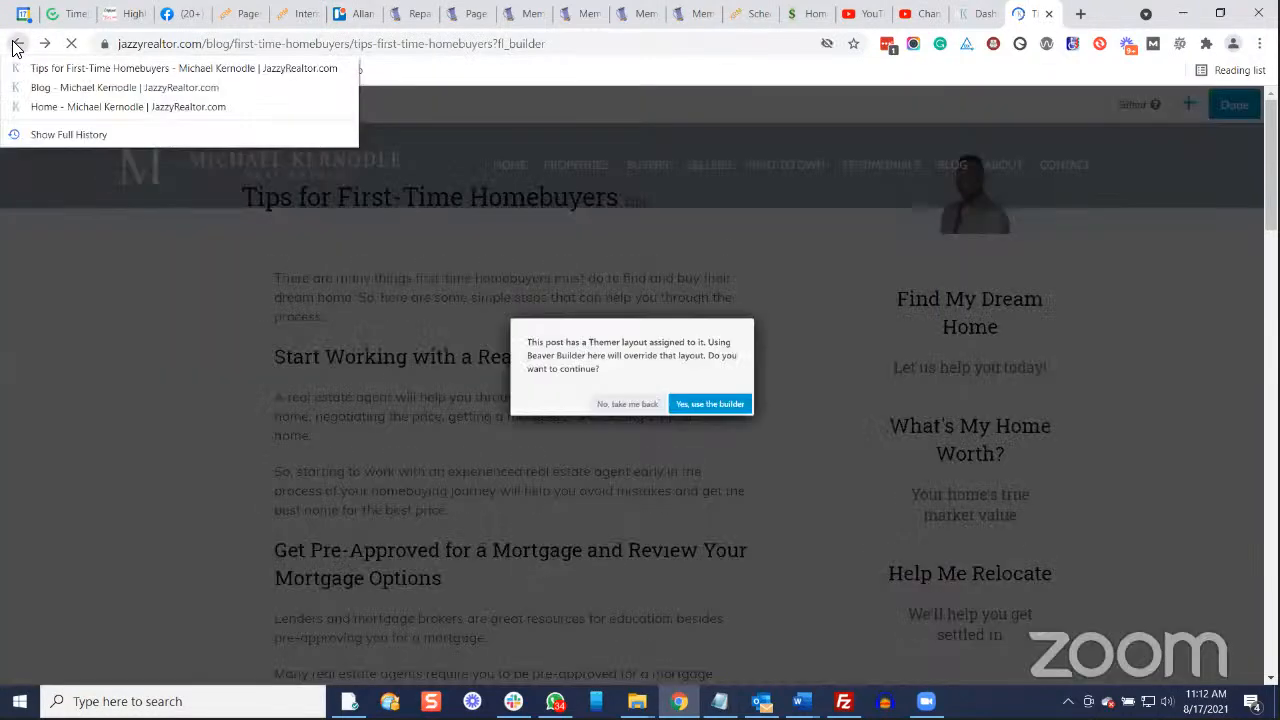
left_click(17, 46)
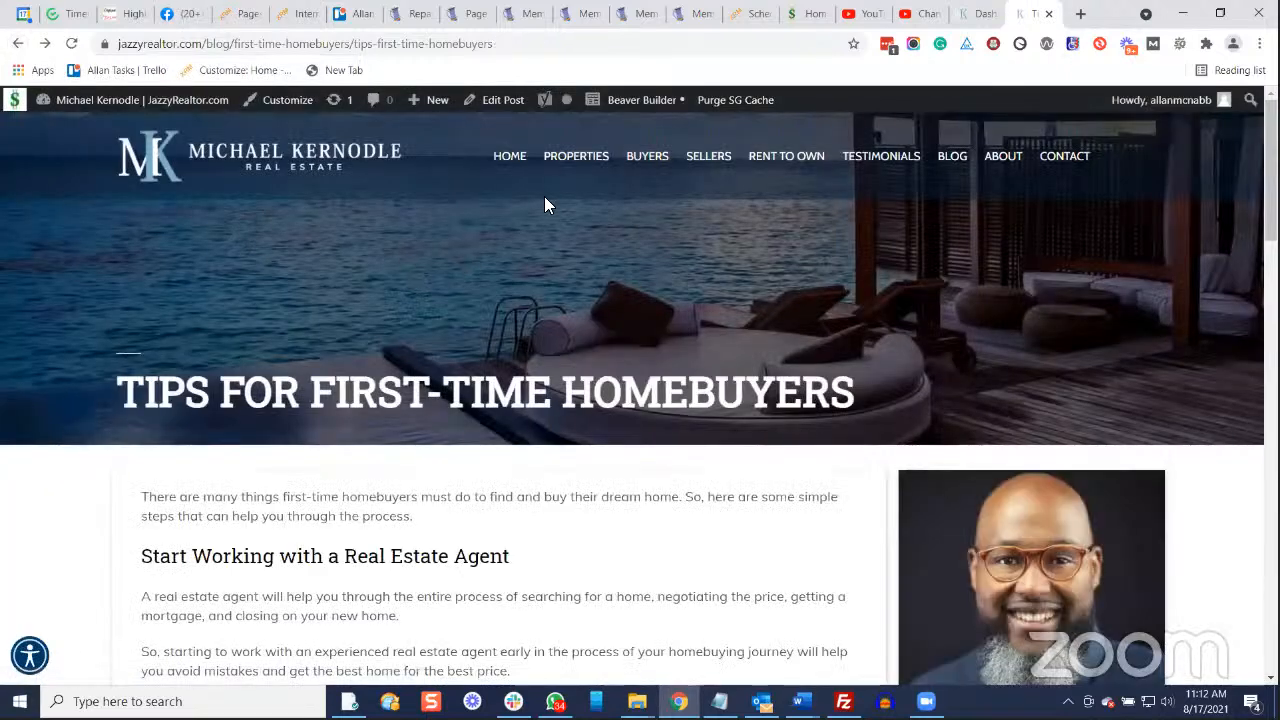
left_click(519, 158)
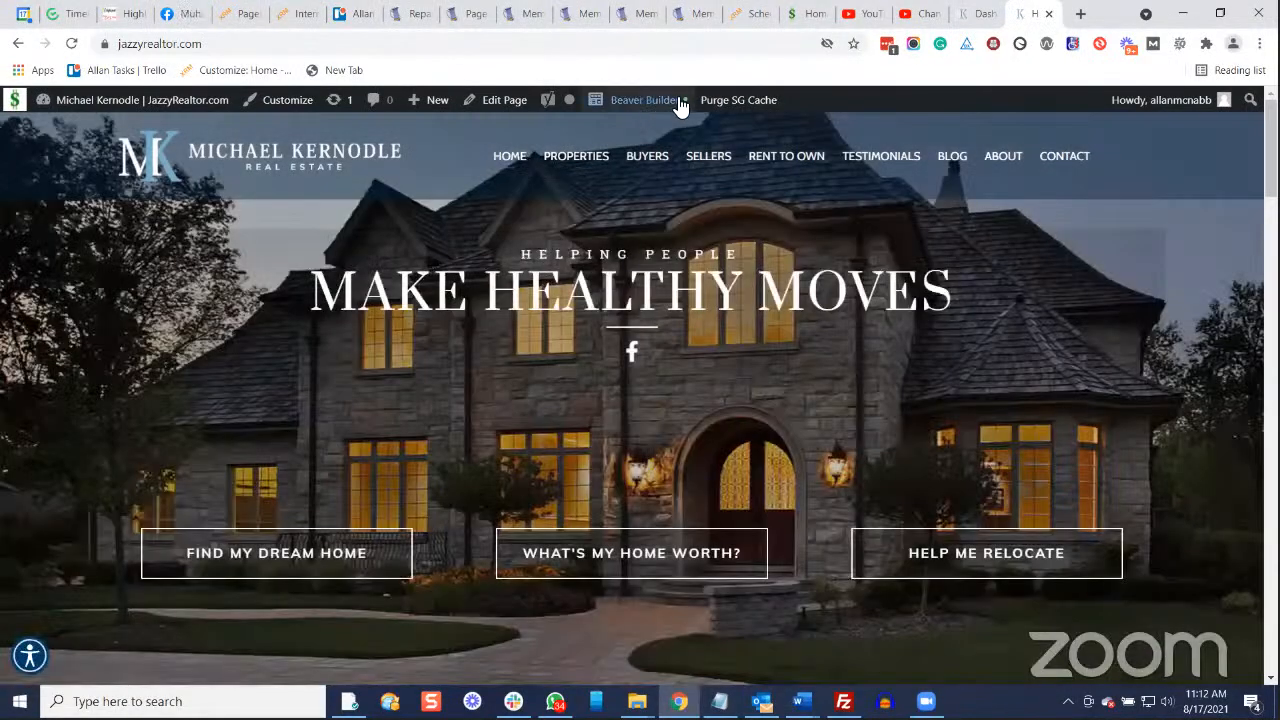
Launch Beaver Builder on the home page and open the introductory text below the Welcome heading for editing.
mouse_move(665, 104)
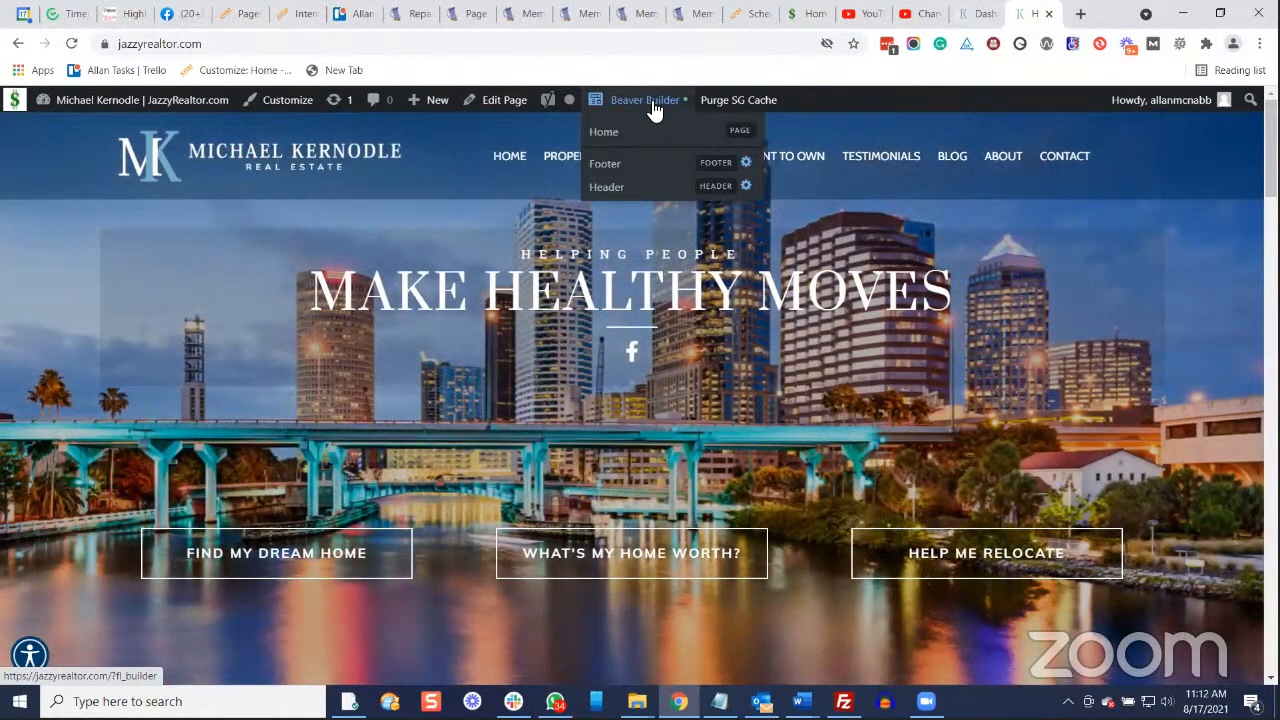
left_click(645, 100)
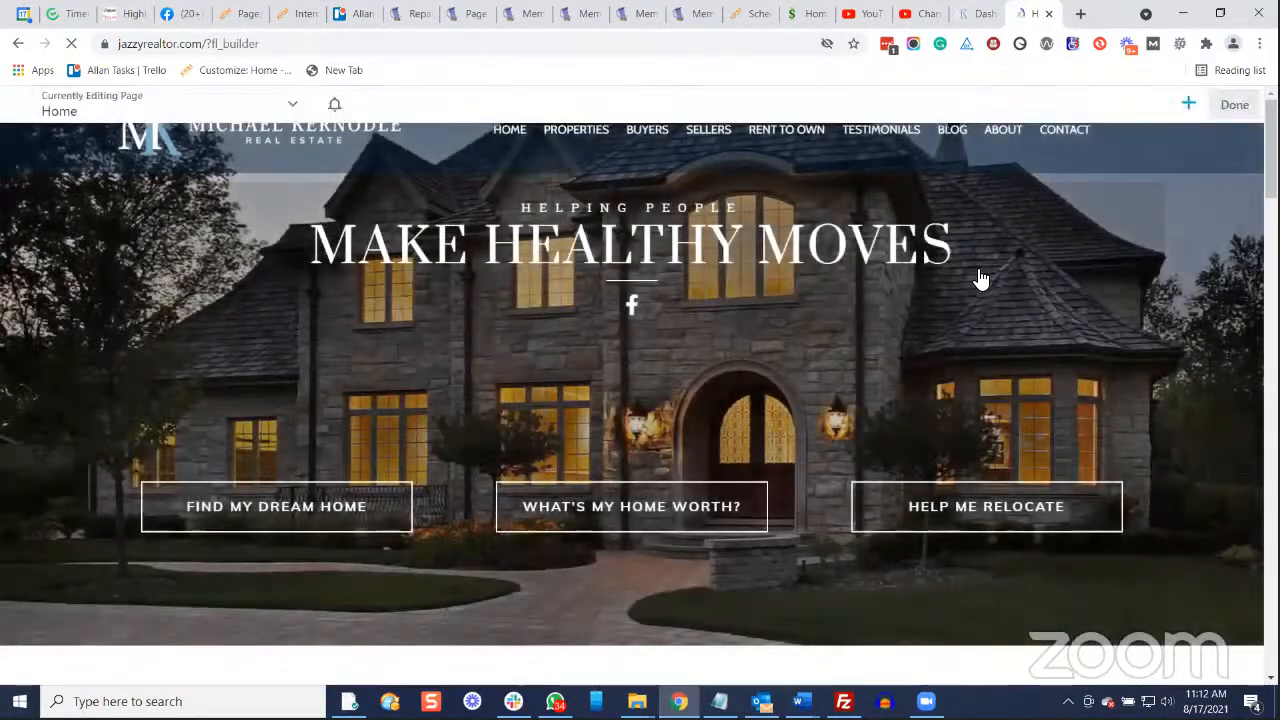
scroll(1162, 270, "down", 5)
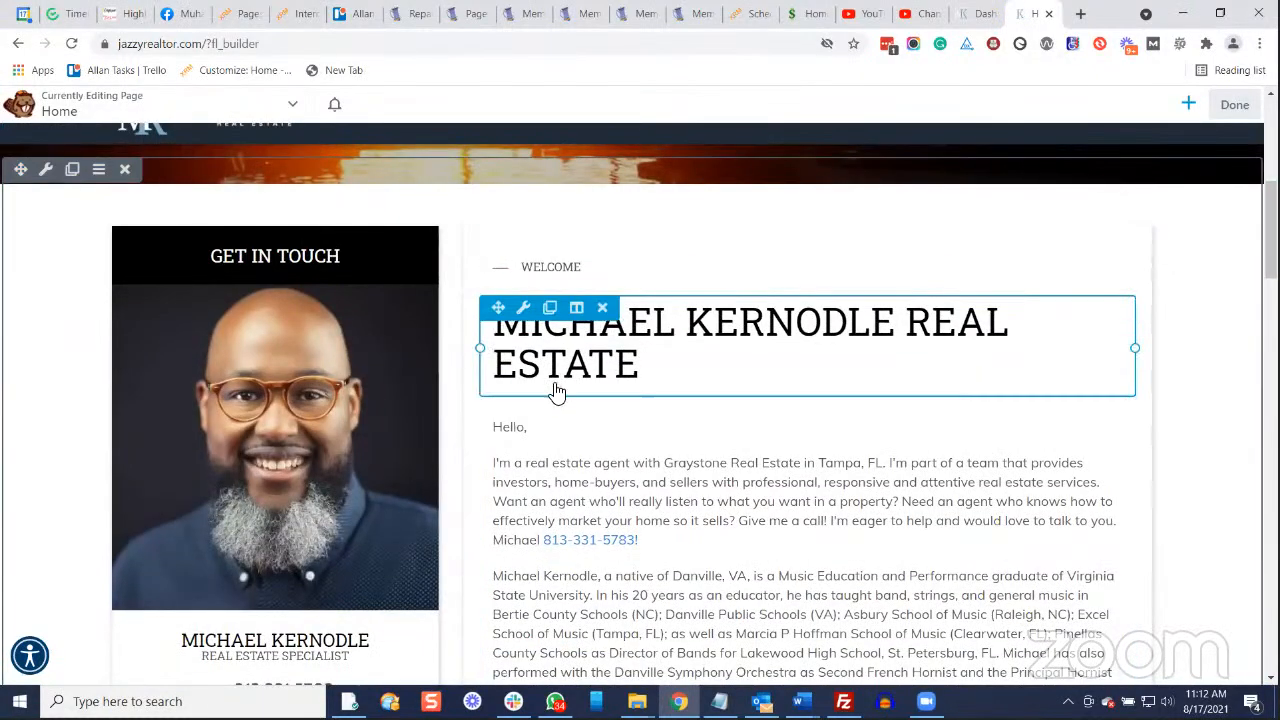
scroll(617, 400, "down", 3)
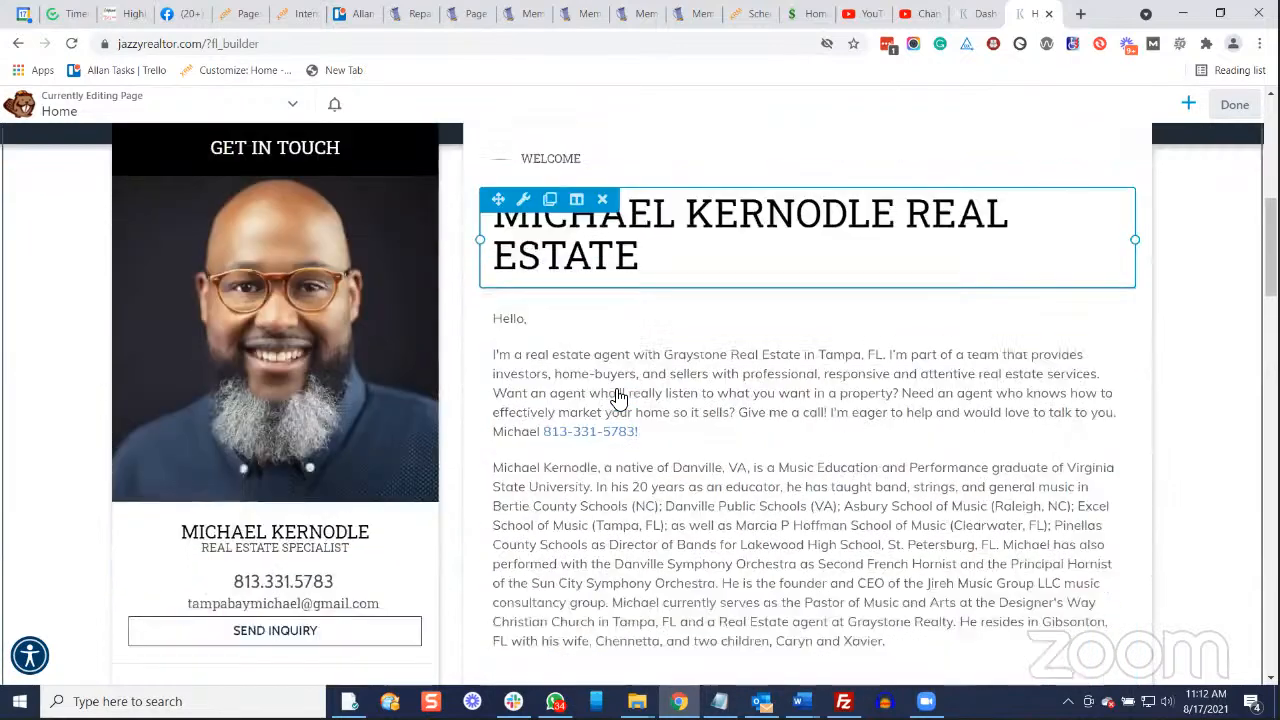
scroll(593, 448, "up", 1)
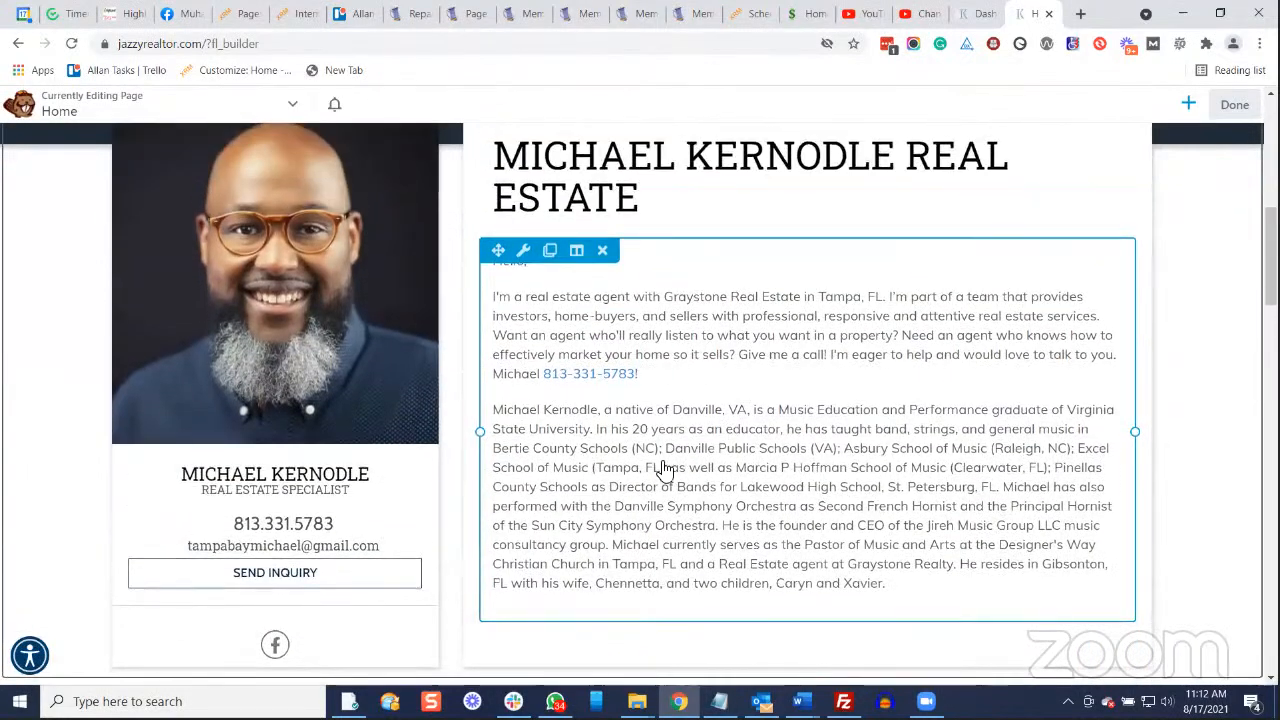
left_click(614, 462)
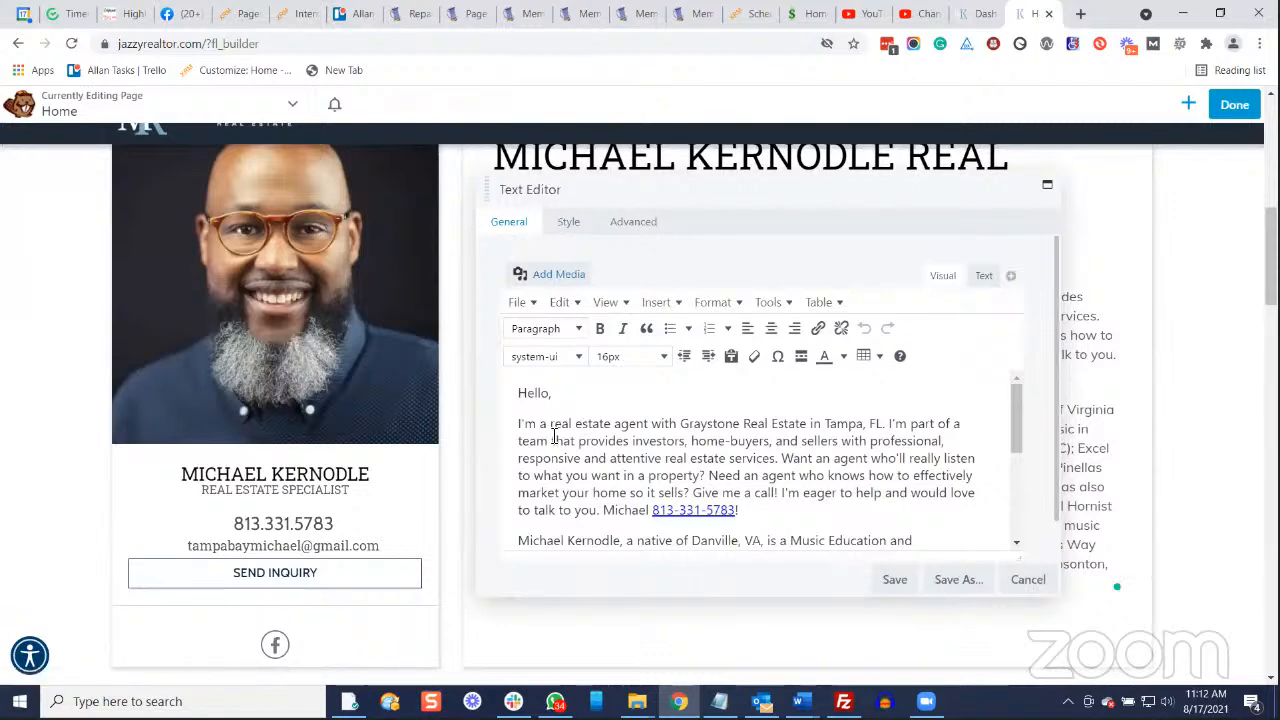
Look through the introductory text in the text editor and save the module.
scroll(575, 432, "down", 5)
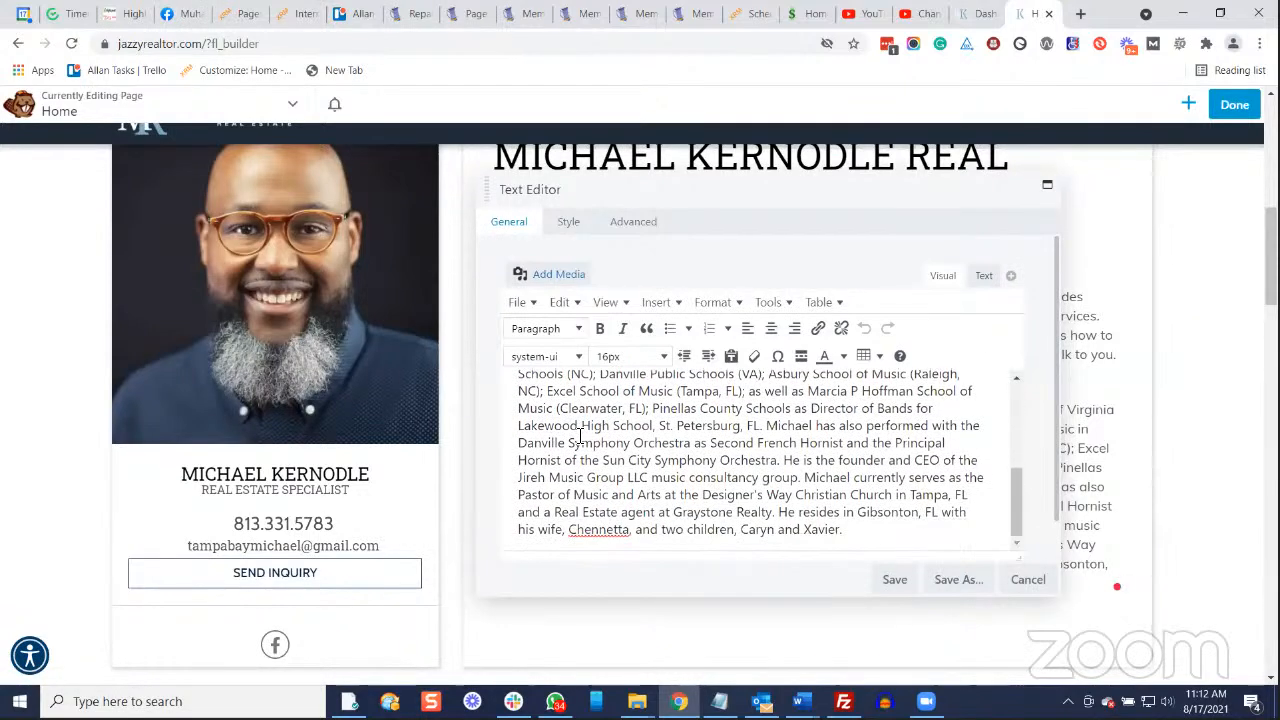
scroll(580, 435, "up", 5)
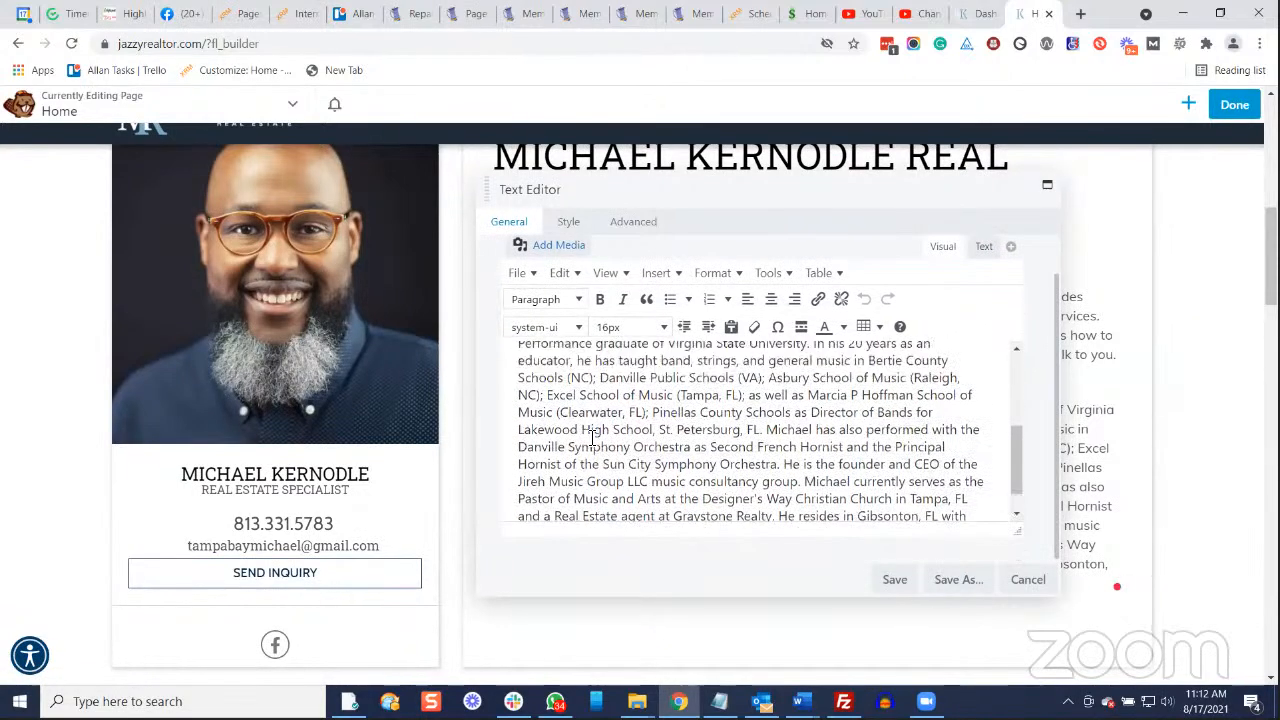
left_click(892, 581)
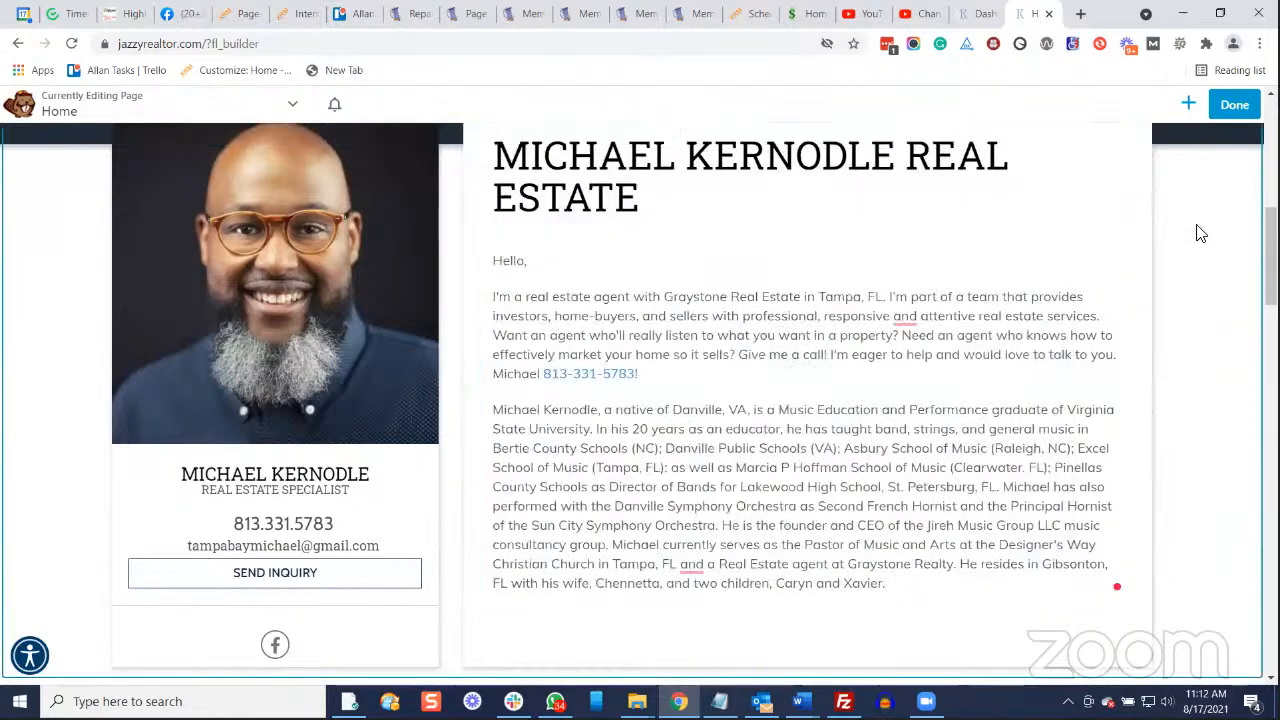
Finish editing the home page in Beaver Builder by discarding the unpublished changes.
left_click(1236, 106)
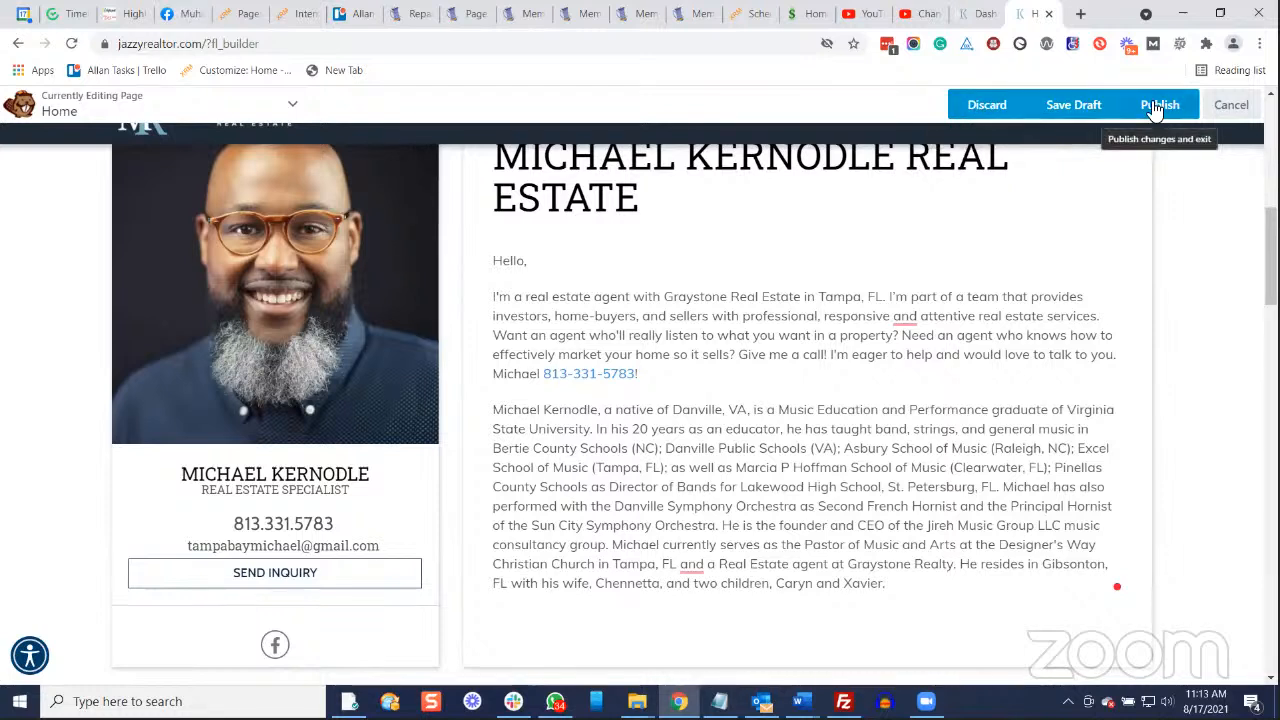
left_click(962, 118)
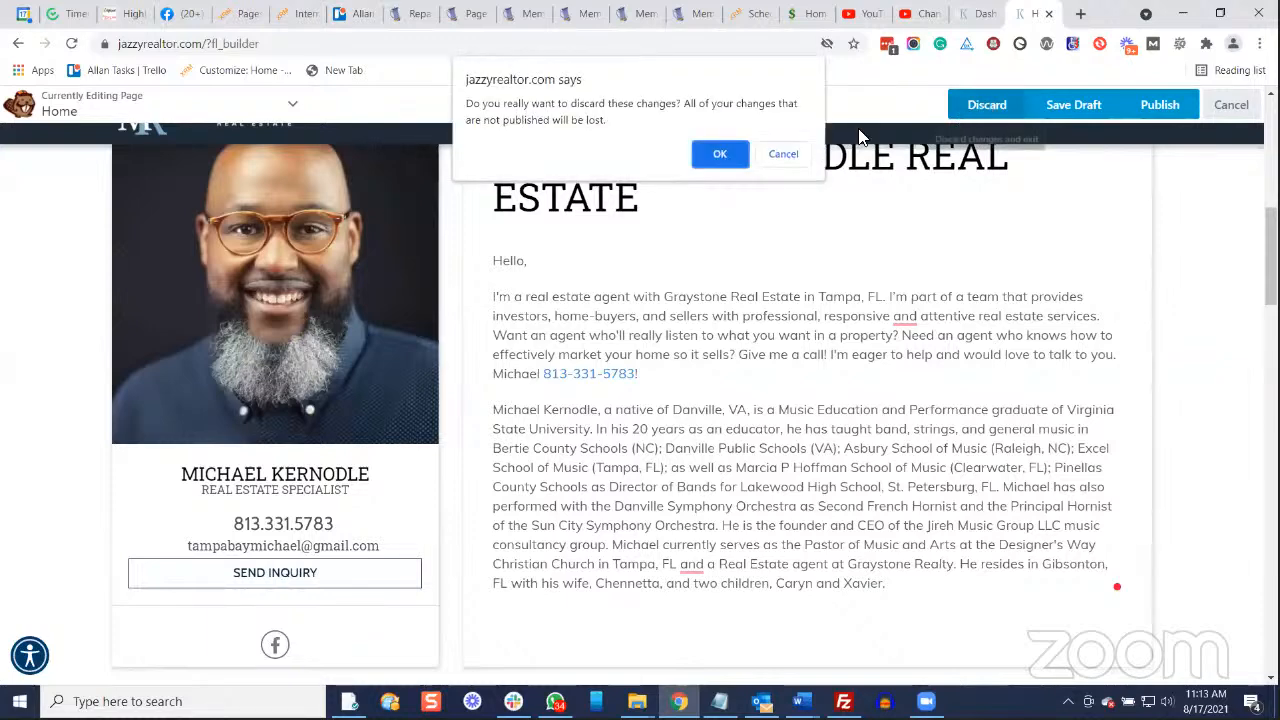
left_click(729, 157)
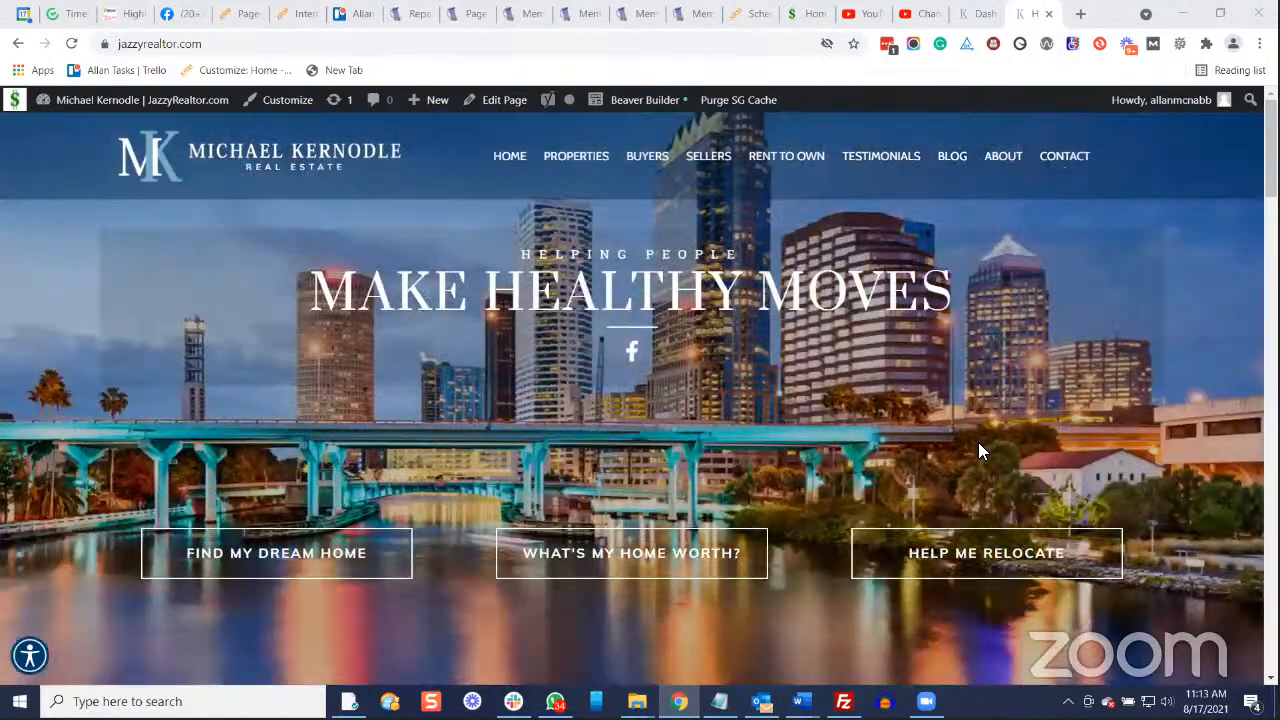
Check the welcome section on the published home page and reload the page.
scroll(900, 455, "down", 5)
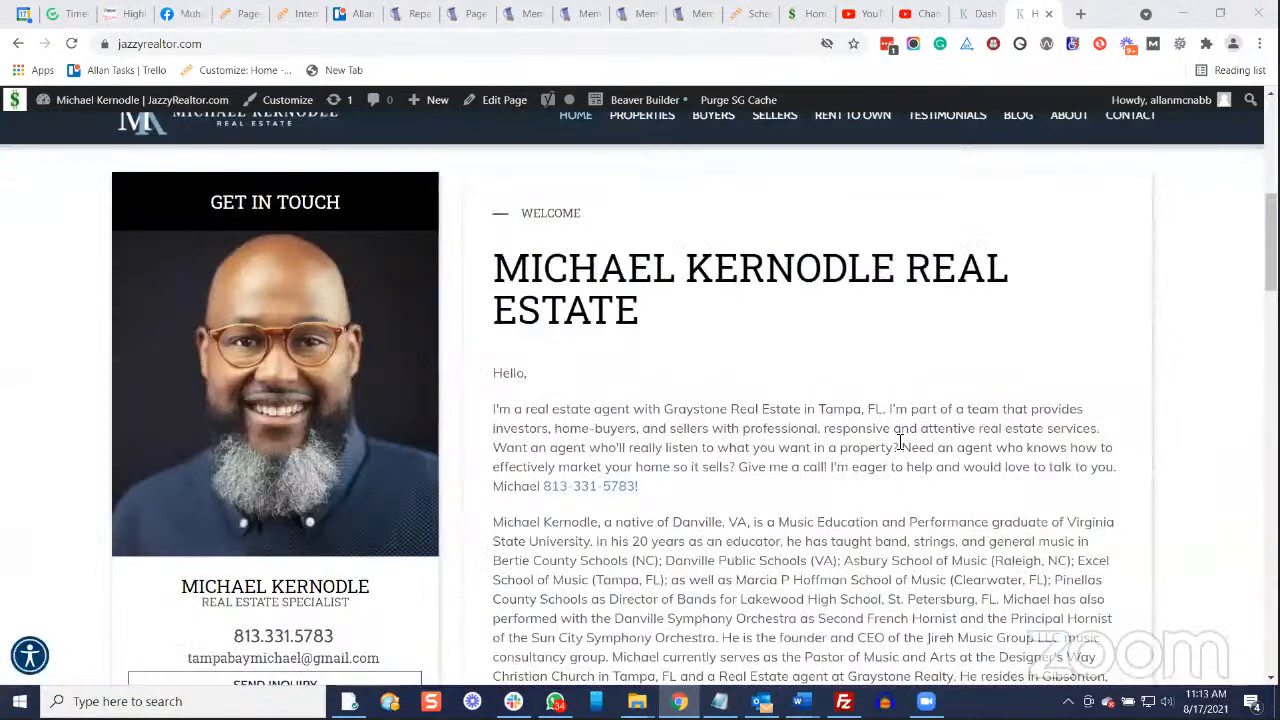
scroll(882, 398, "up", 4)
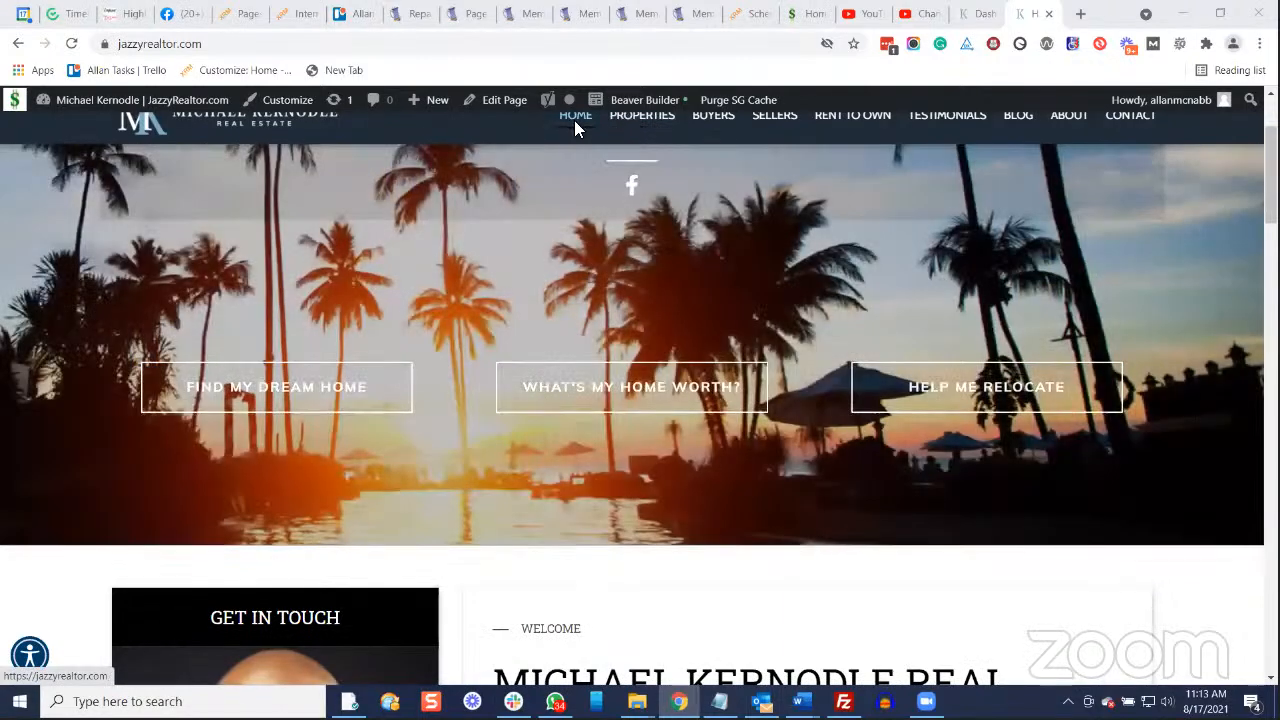
left_click(575, 120)
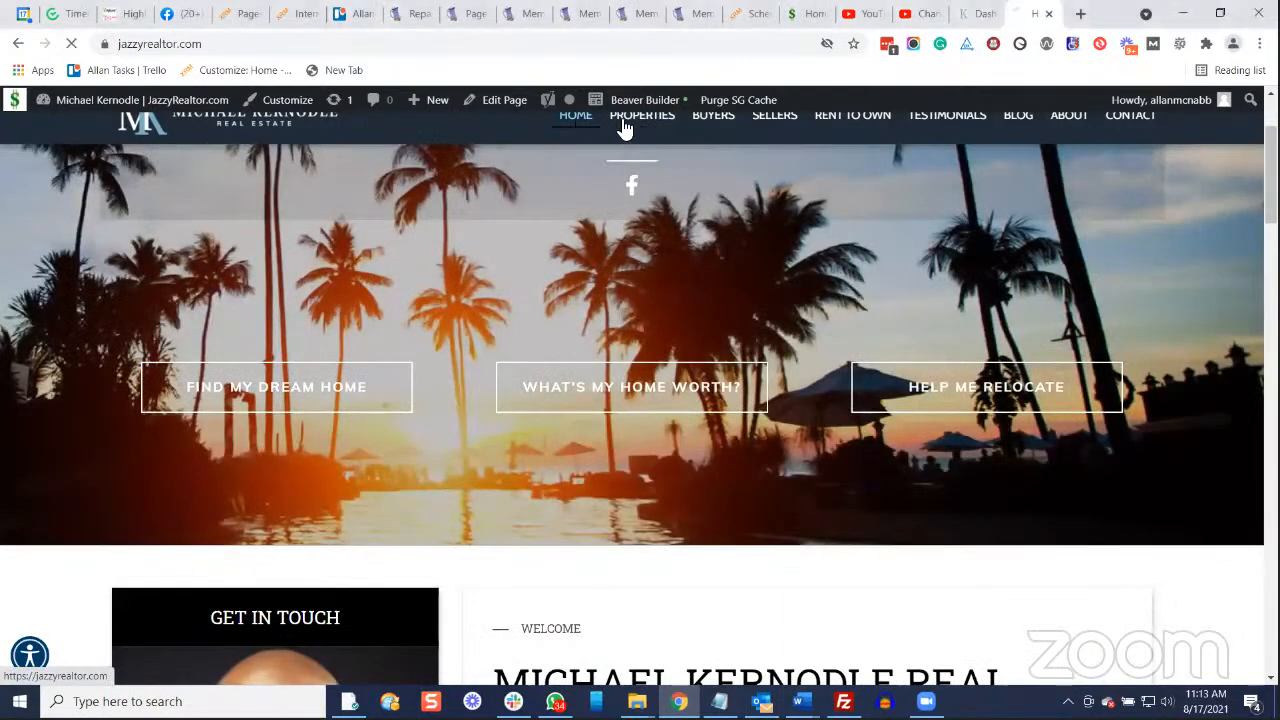
Relaunch Beaver Builder on the home page and open the welcome section's body text in the text editor.
mouse_move(638, 110)
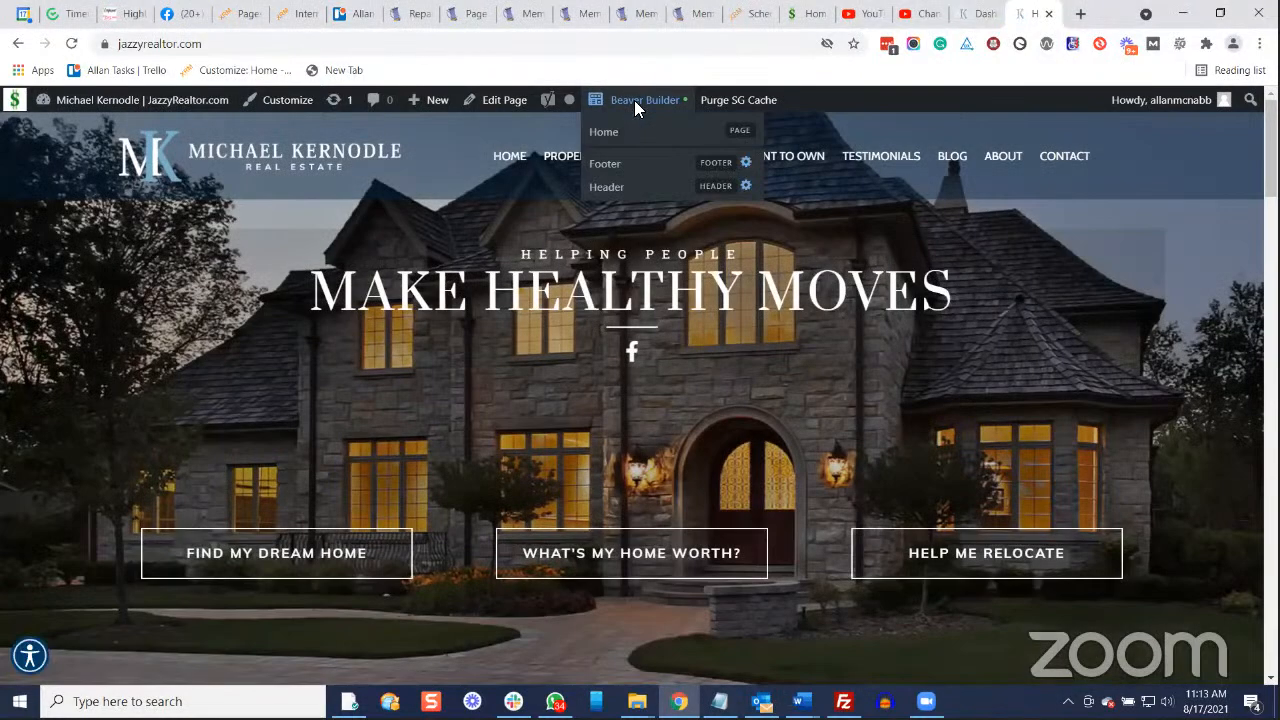
left_click(634, 100)
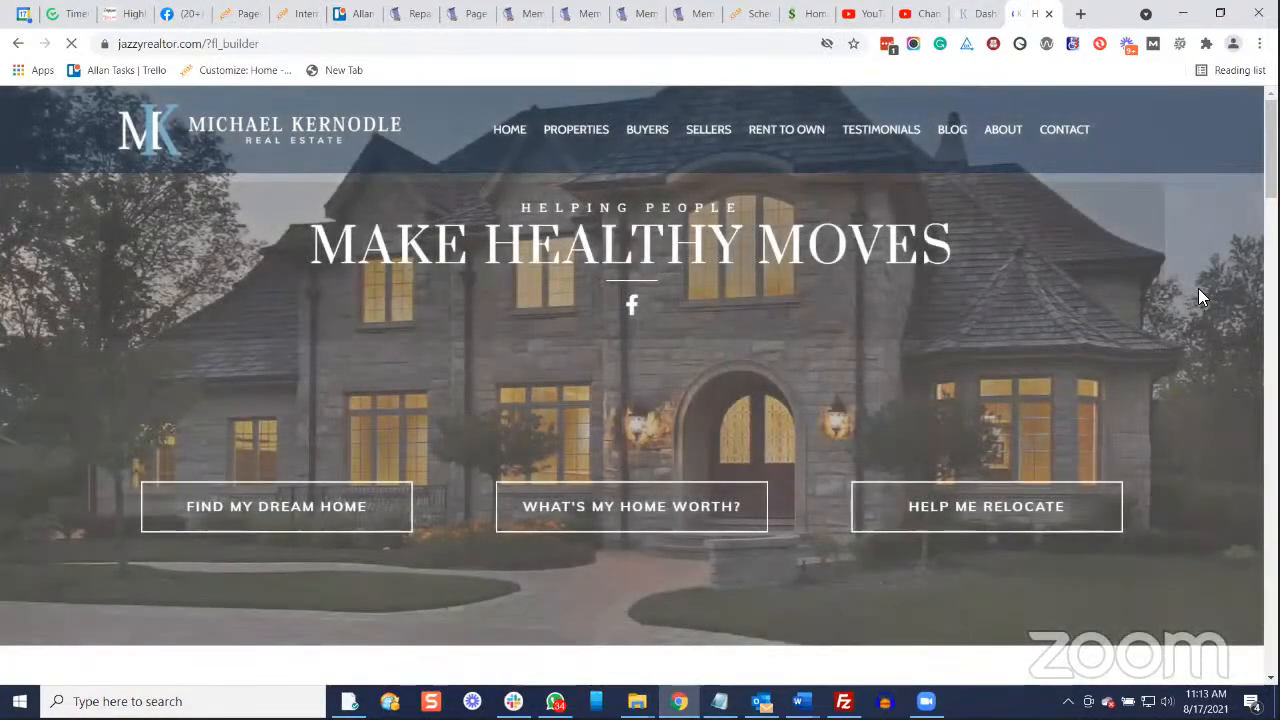
scroll(806, 420, "down", 5)
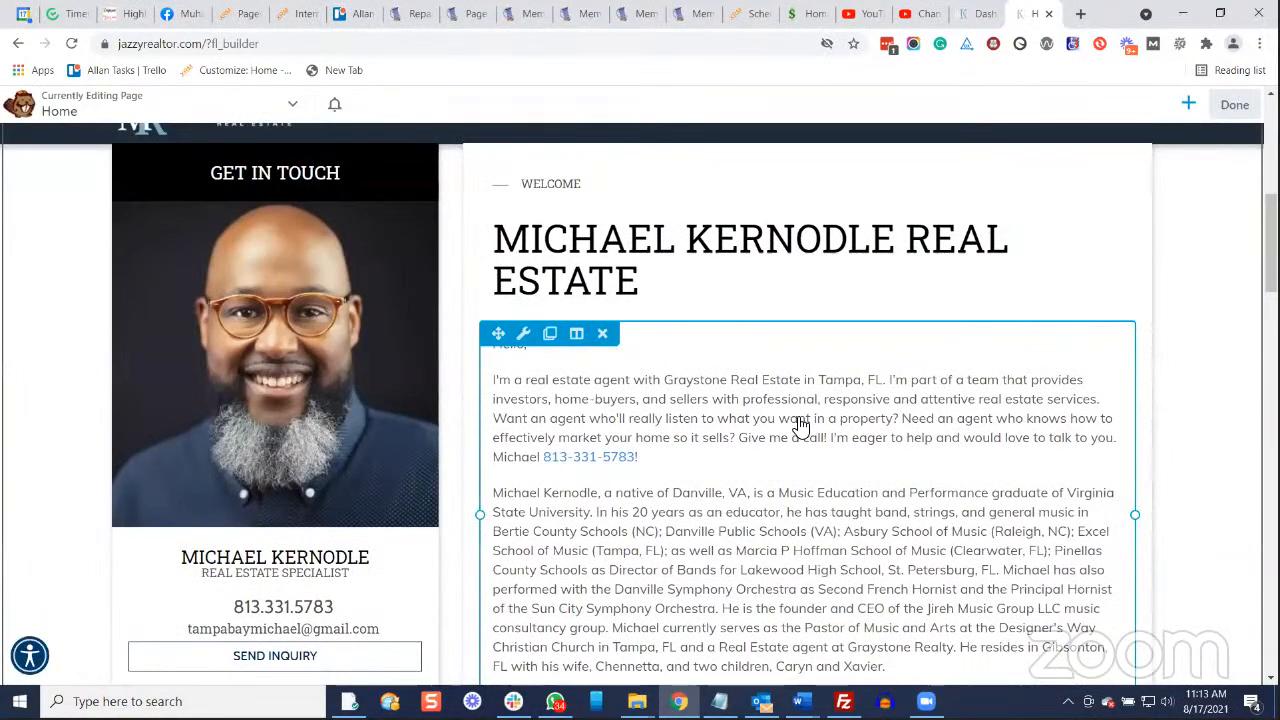
left_click(800, 425)
Read the home page's body text in the text editor from the greeting to the last paragraph, checking its Grammarly marks.
scroll(812, 450, "down", 2)
scroll(812, 450, "down", 3)
scroll(905, 500, "up", 8)
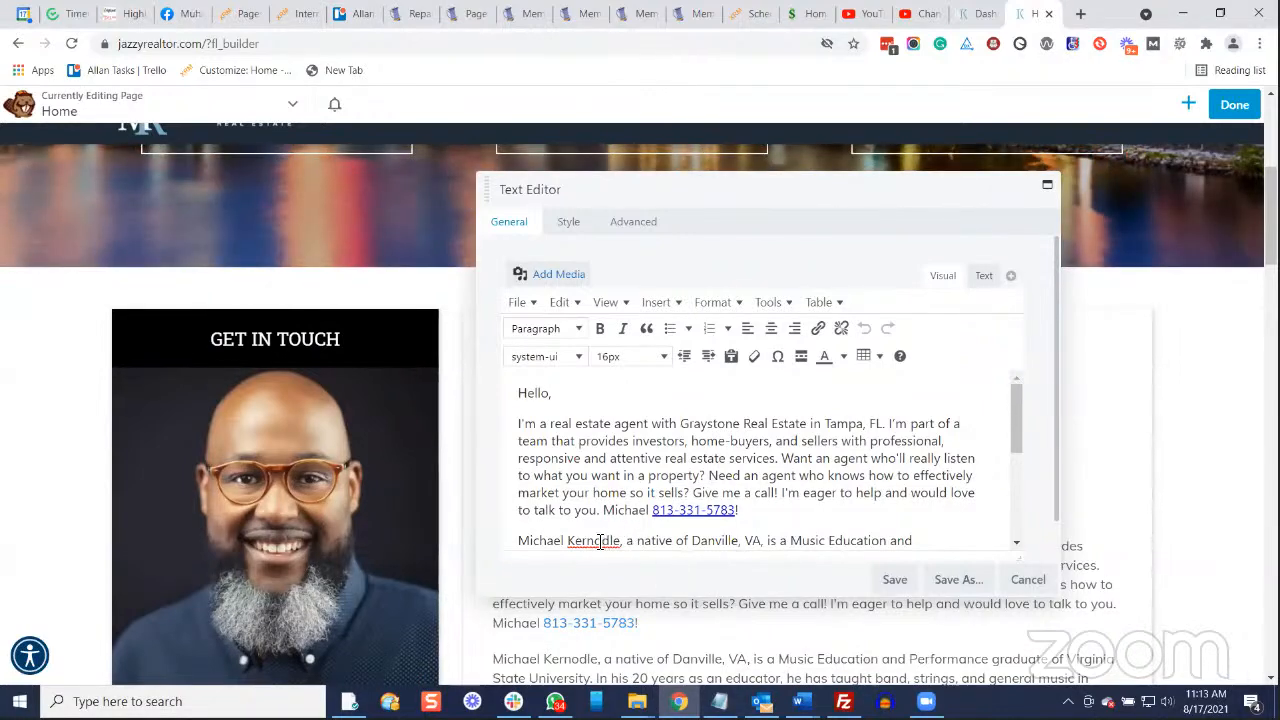
scroll(610, 477, "down", 2)
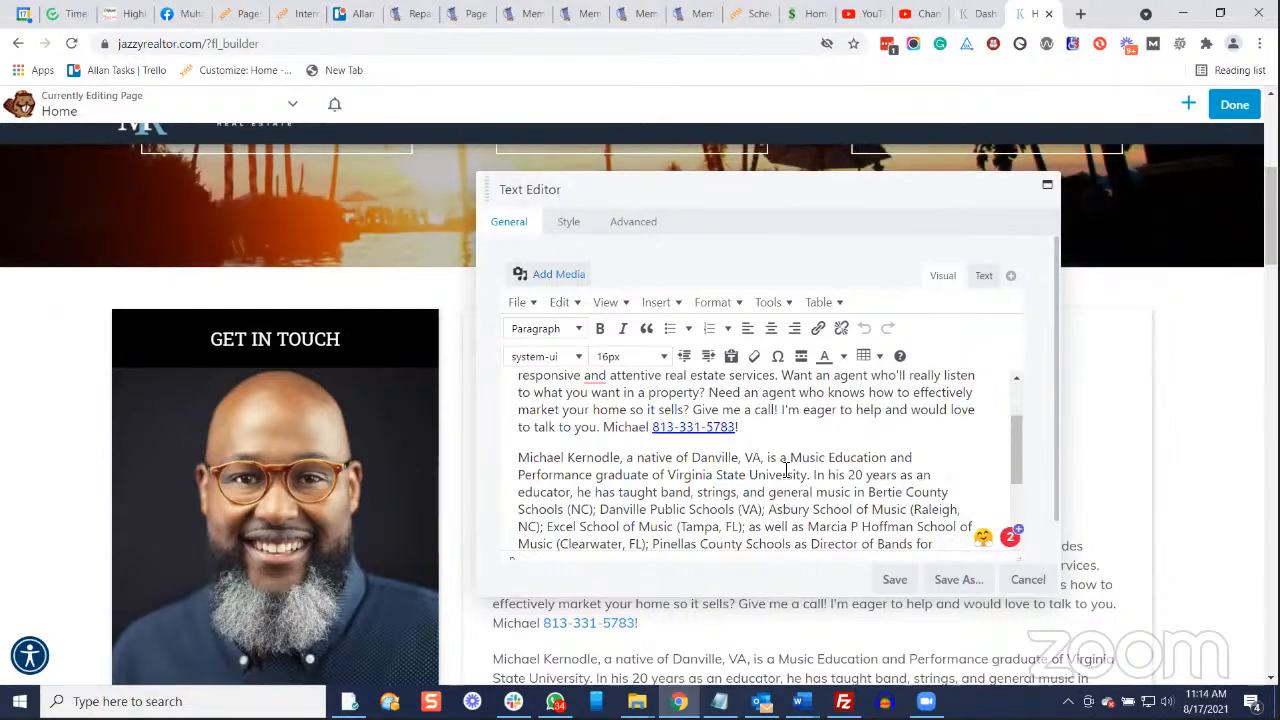
scroll(785, 470, "up", 2)
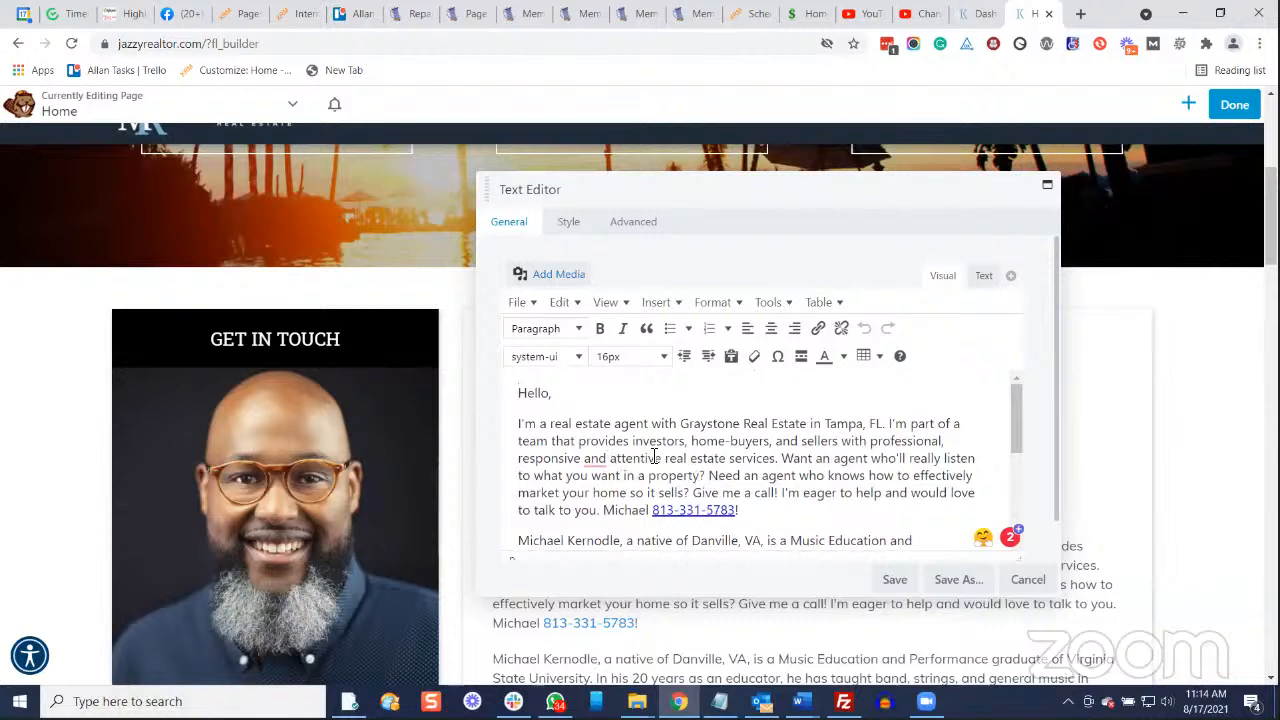
mouse_move(600, 460)
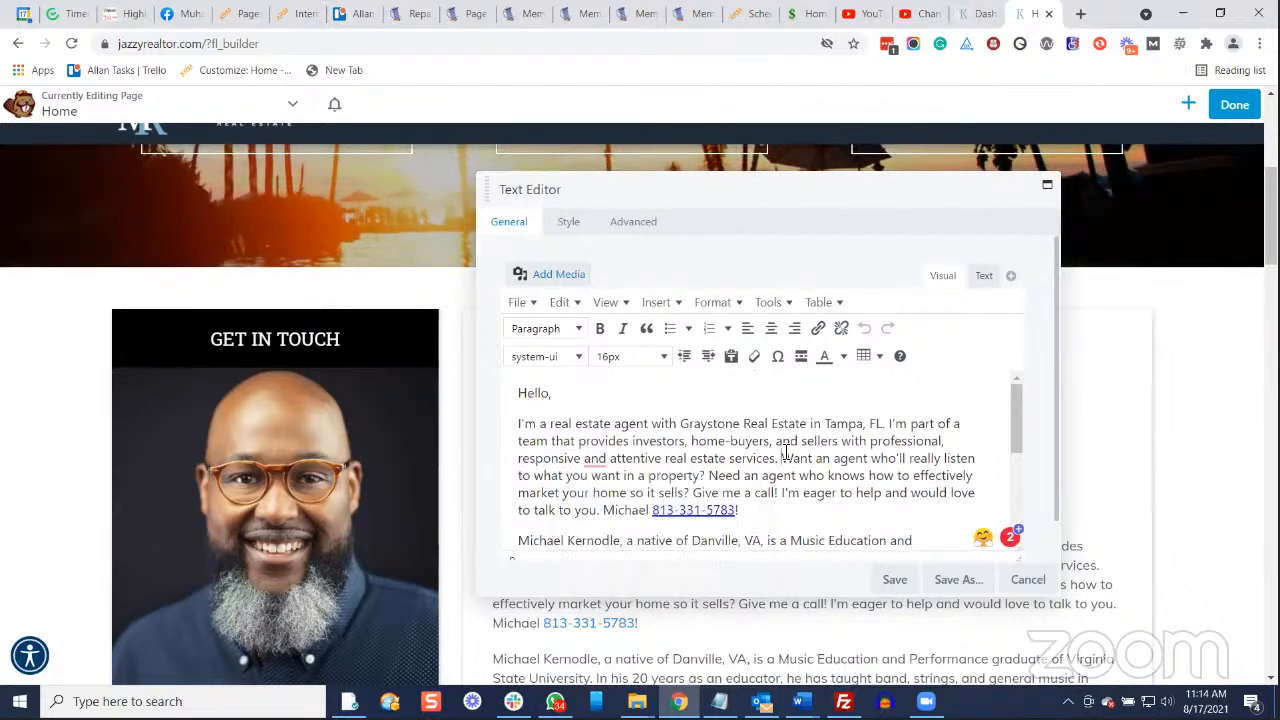
scroll(786, 452, "down", 5)
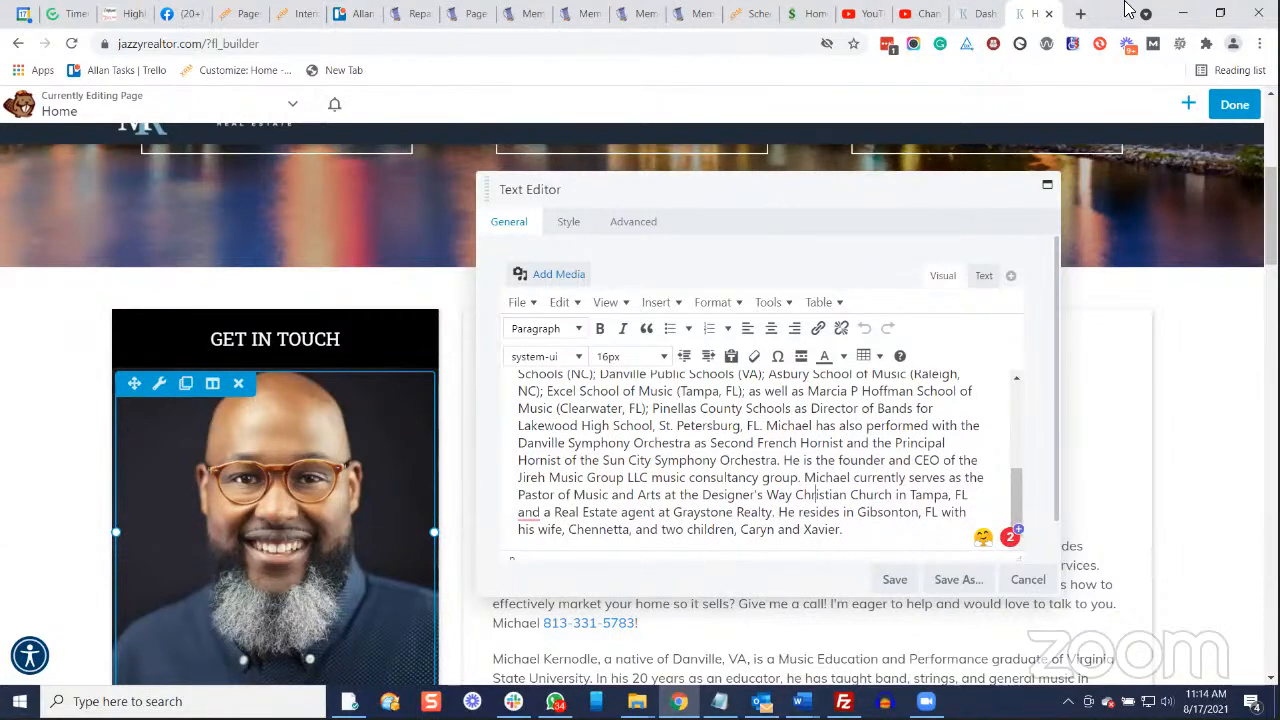
Leave Beaver Builder on the home page without publishing, confirming that the changes are discarded.
left_click(1236, 104)
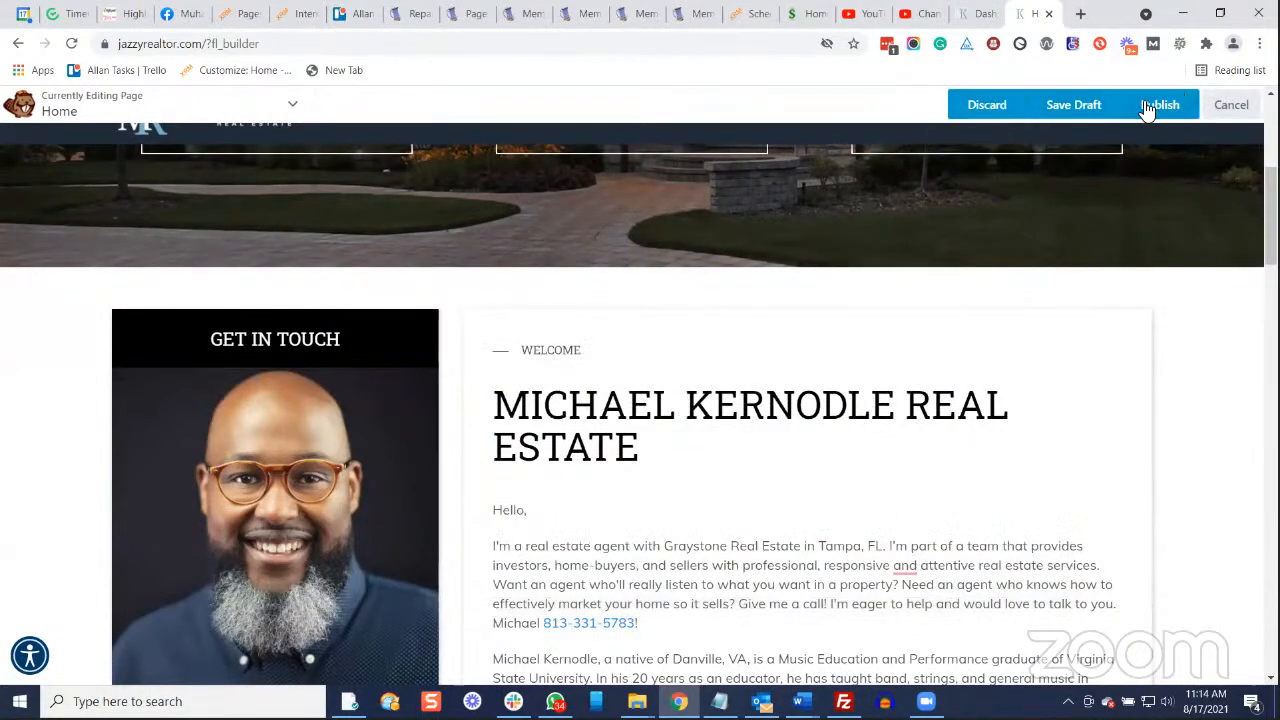
left_click(985, 104)
left_click(704, 146)
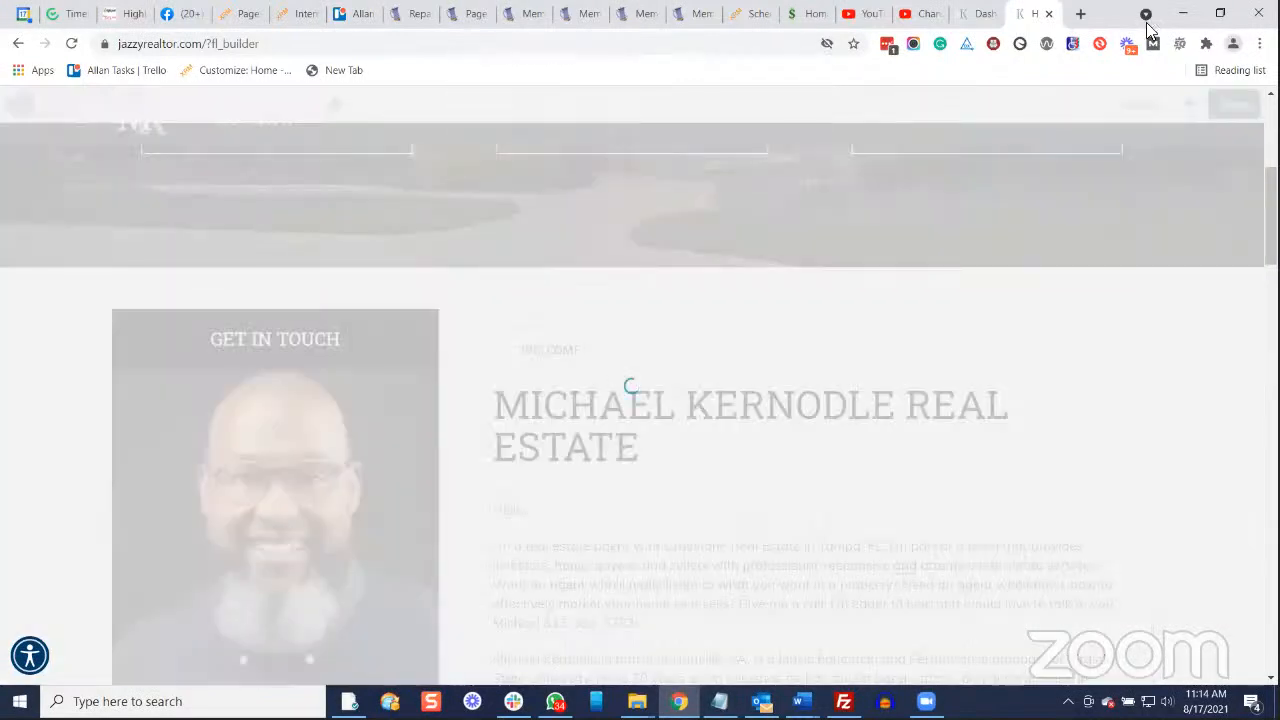
Search Google for "grammarly" in a new browser tab and look over the Grammarly results.
left_click(1081, 14)
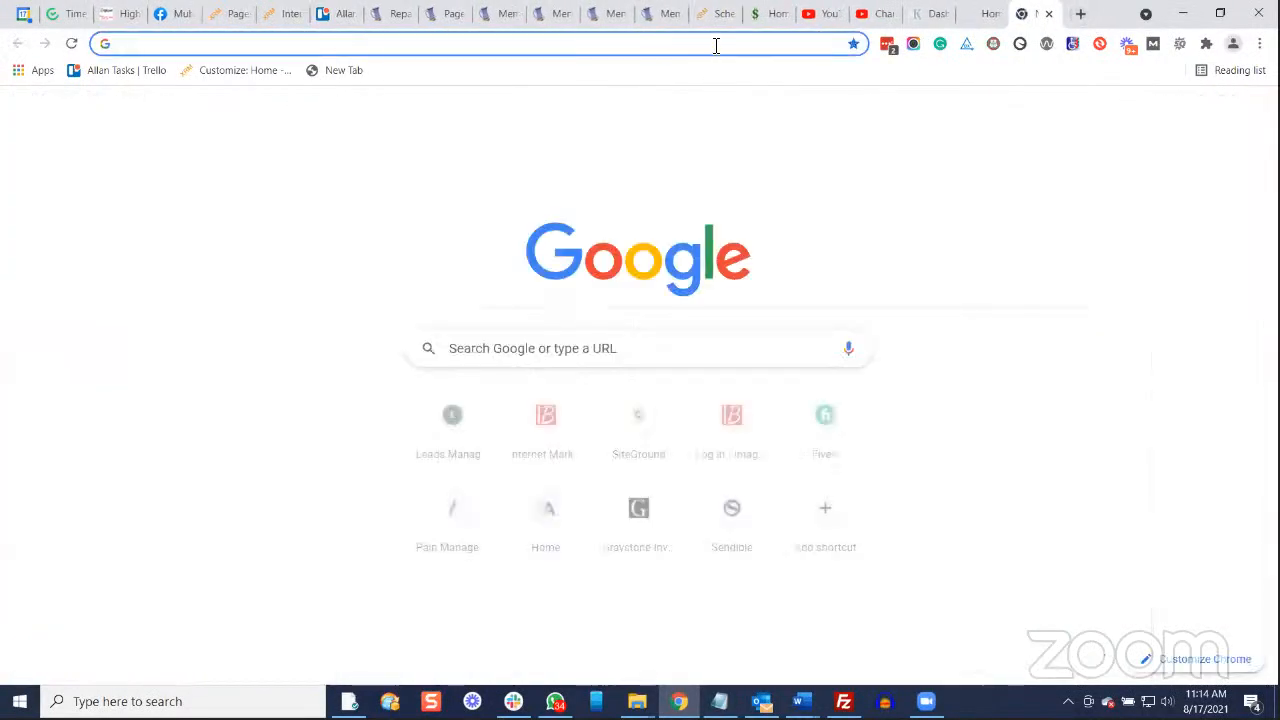
left_click(714, 45)
type("grammarly")
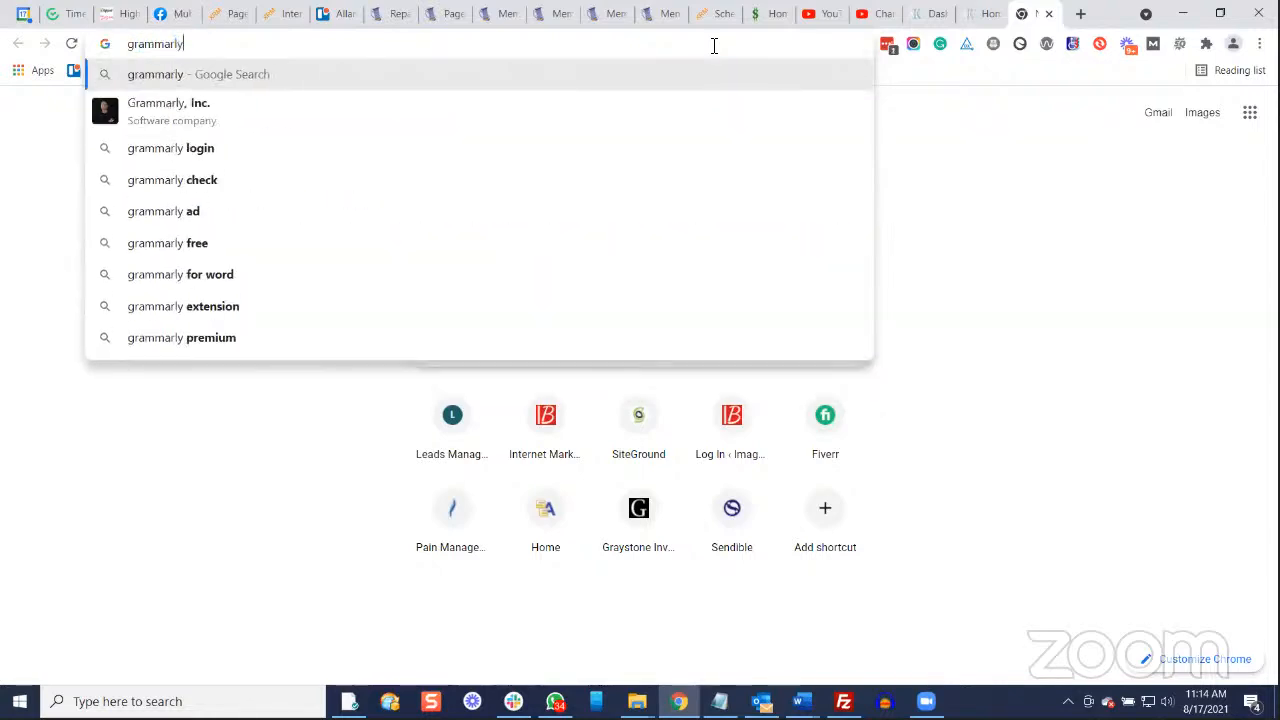
key("Return")
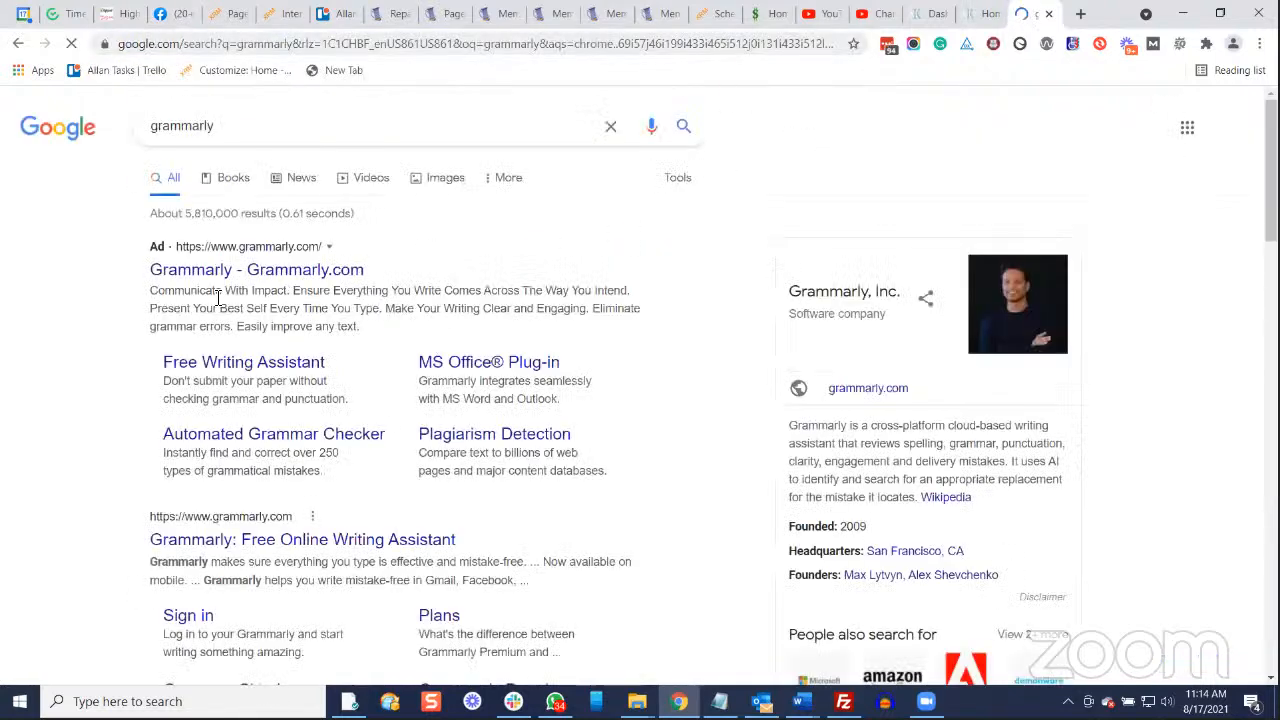
scroll(210, 310, "down", 2)
scroll(245, 303, "down", 1)
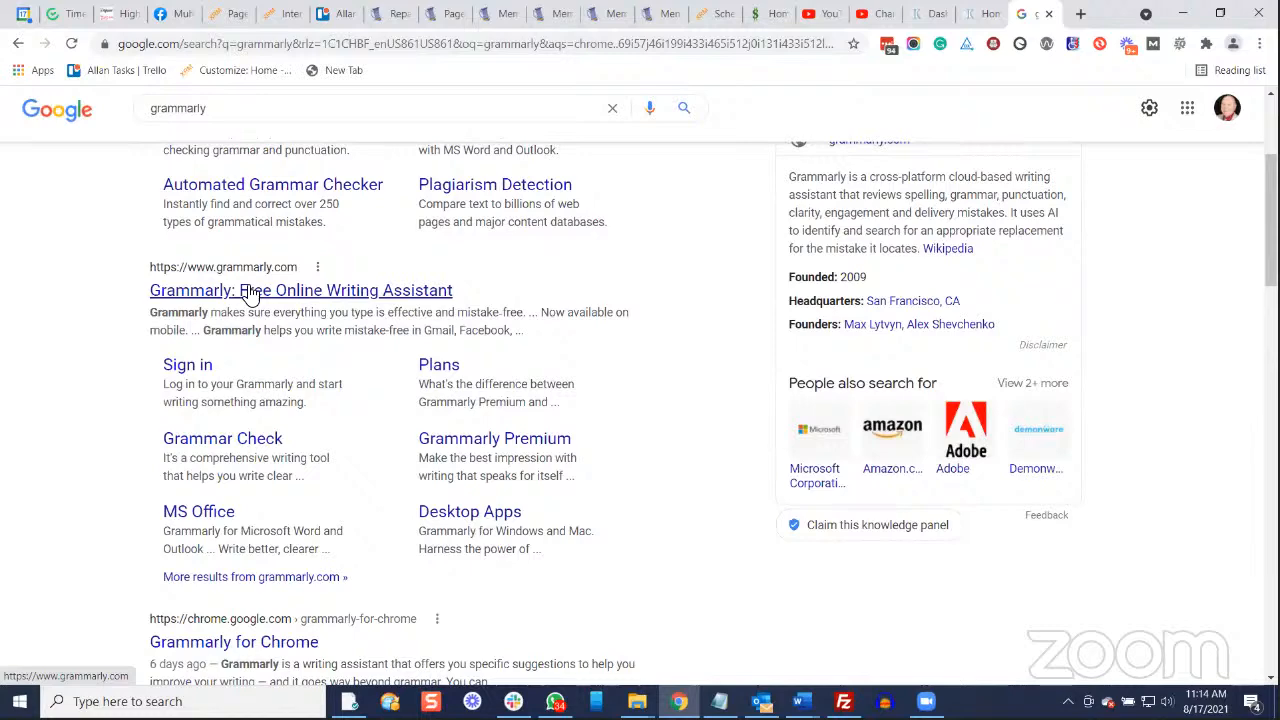
scroll(250, 295, "down", 1)
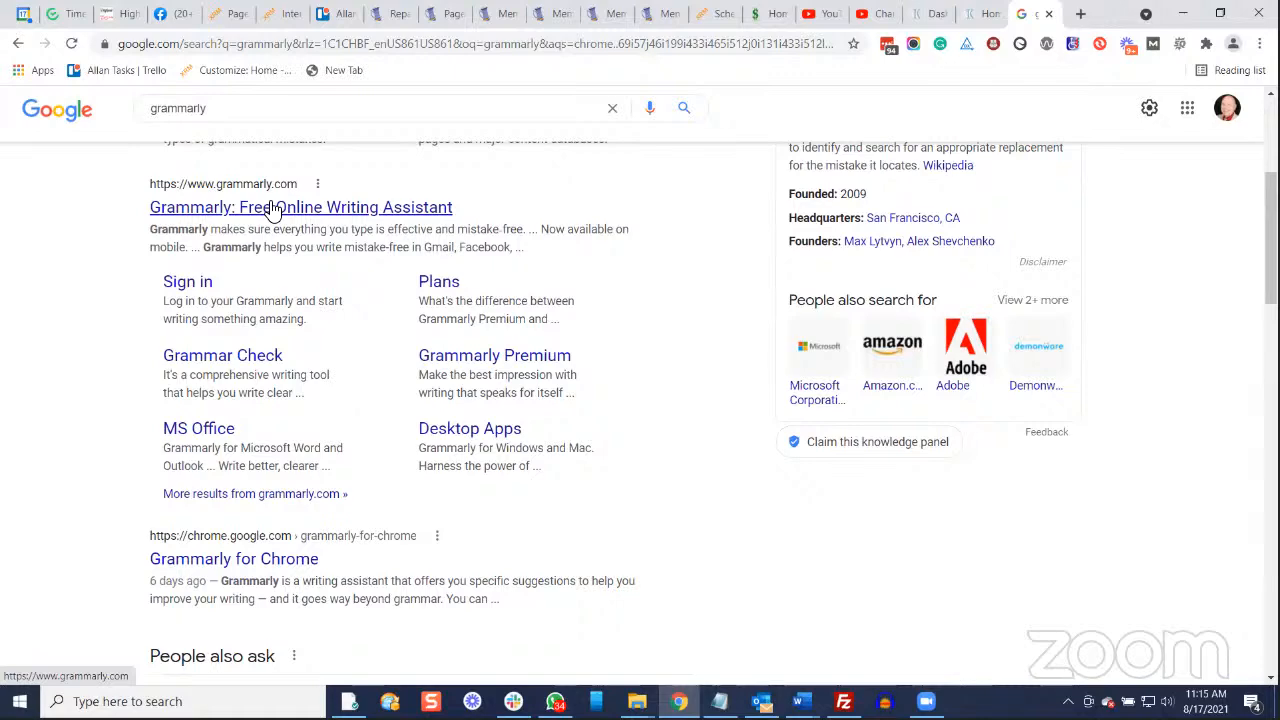
Return to the real estate site, open its Buyers page and launch Beaver Builder on it.
left_click(993, 14)
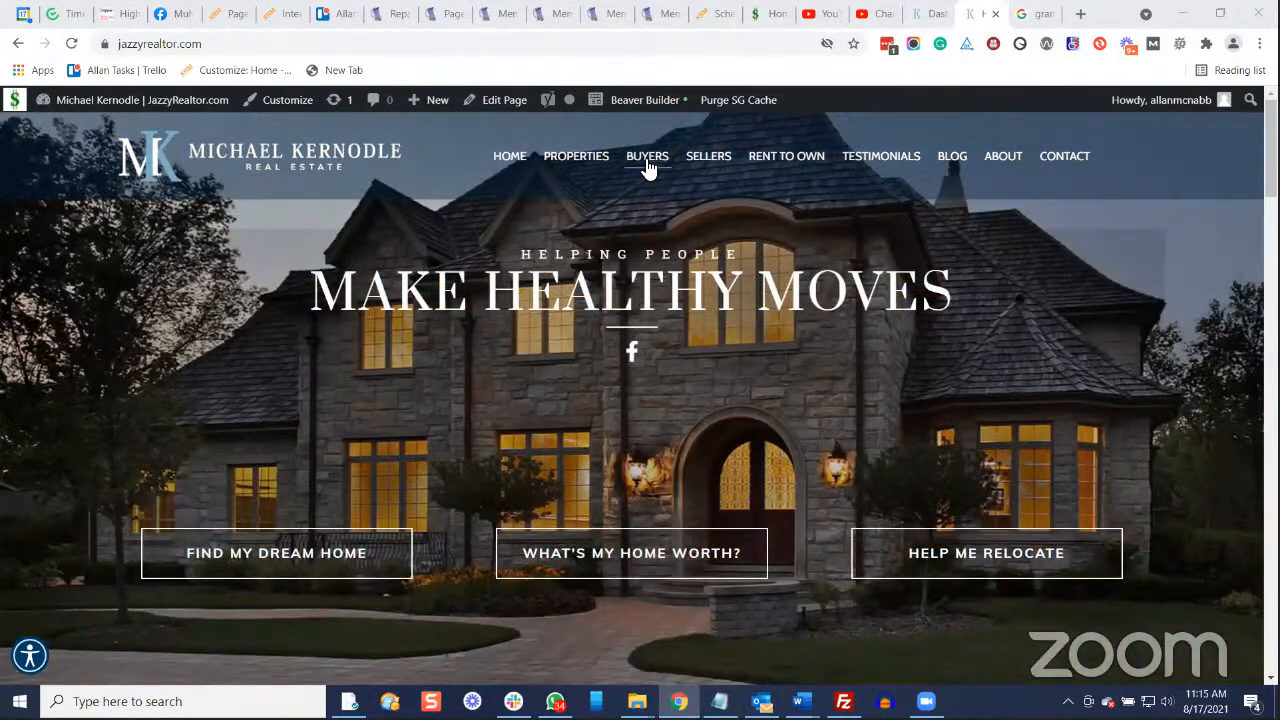
left_click(648, 165)
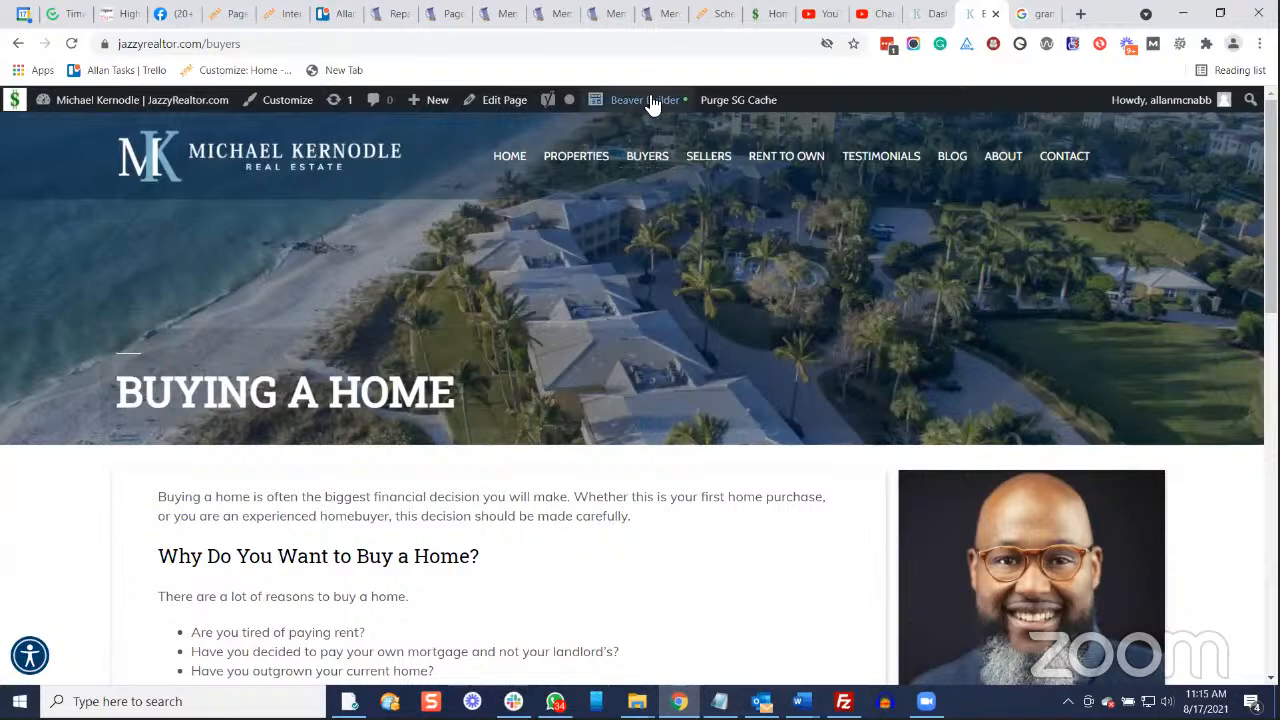
mouse_move(651, 104)
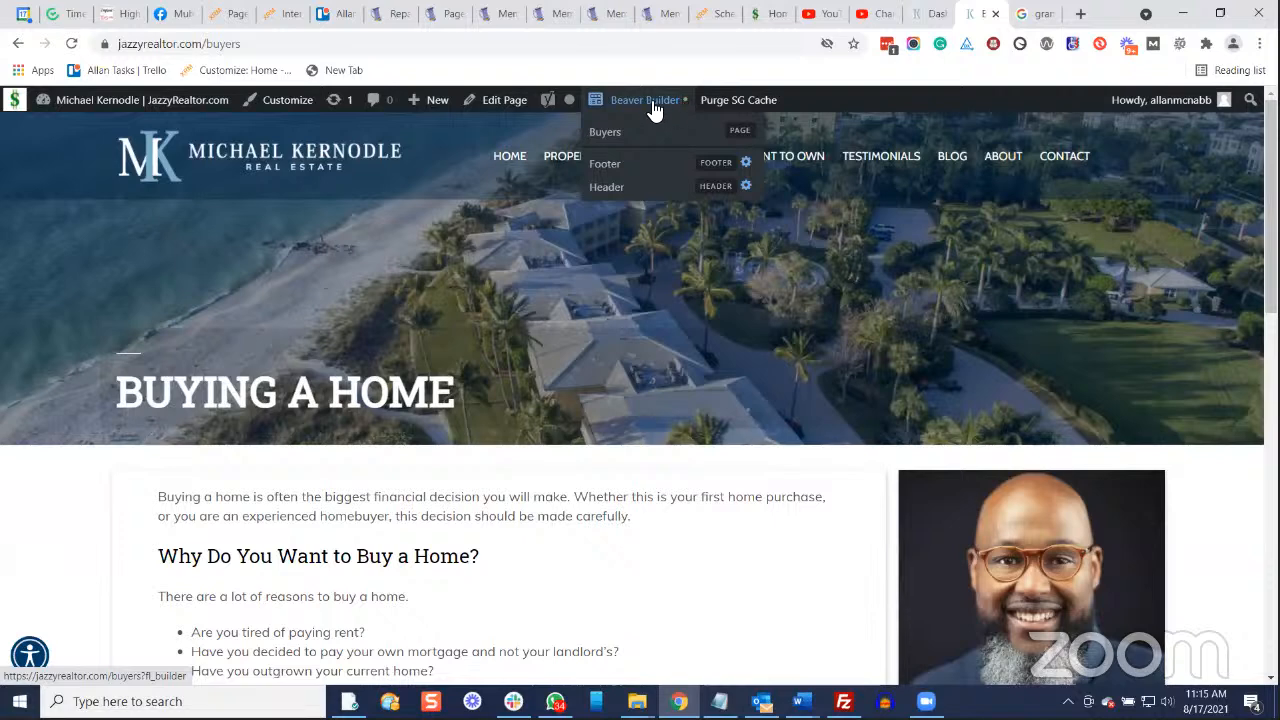
left_click(653, 110)
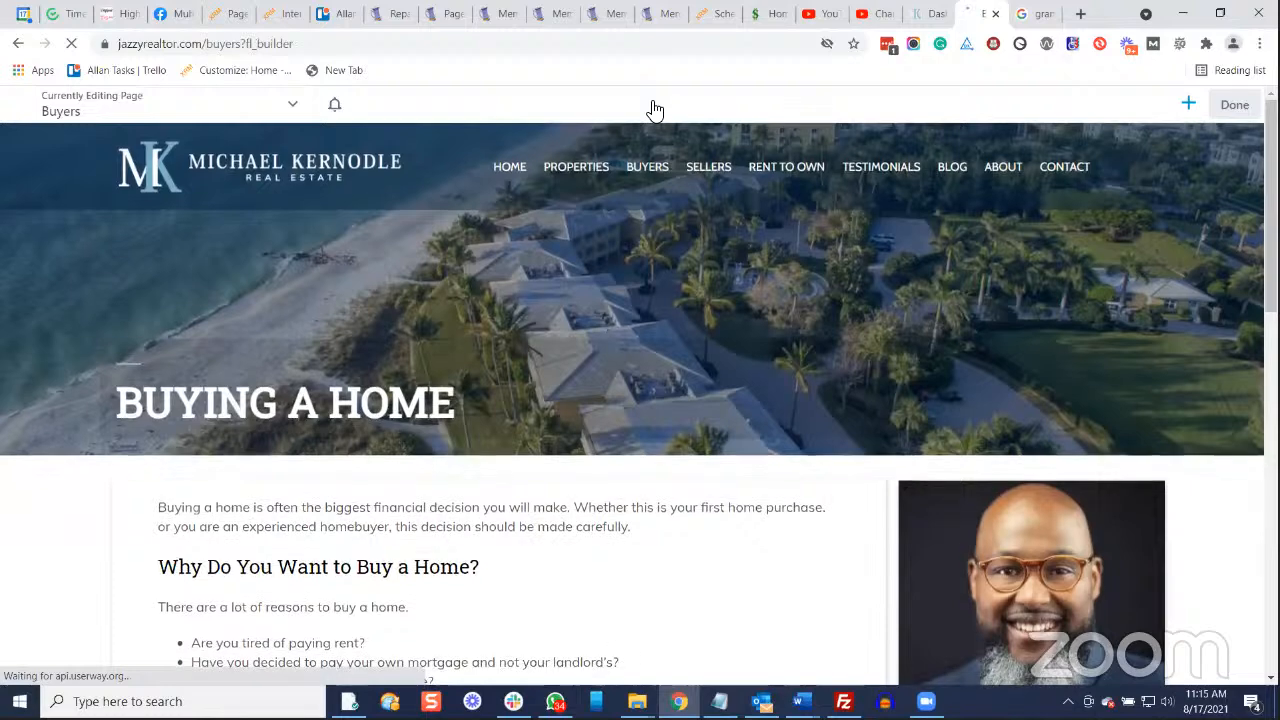
scroll(574, 180, "down", 3)
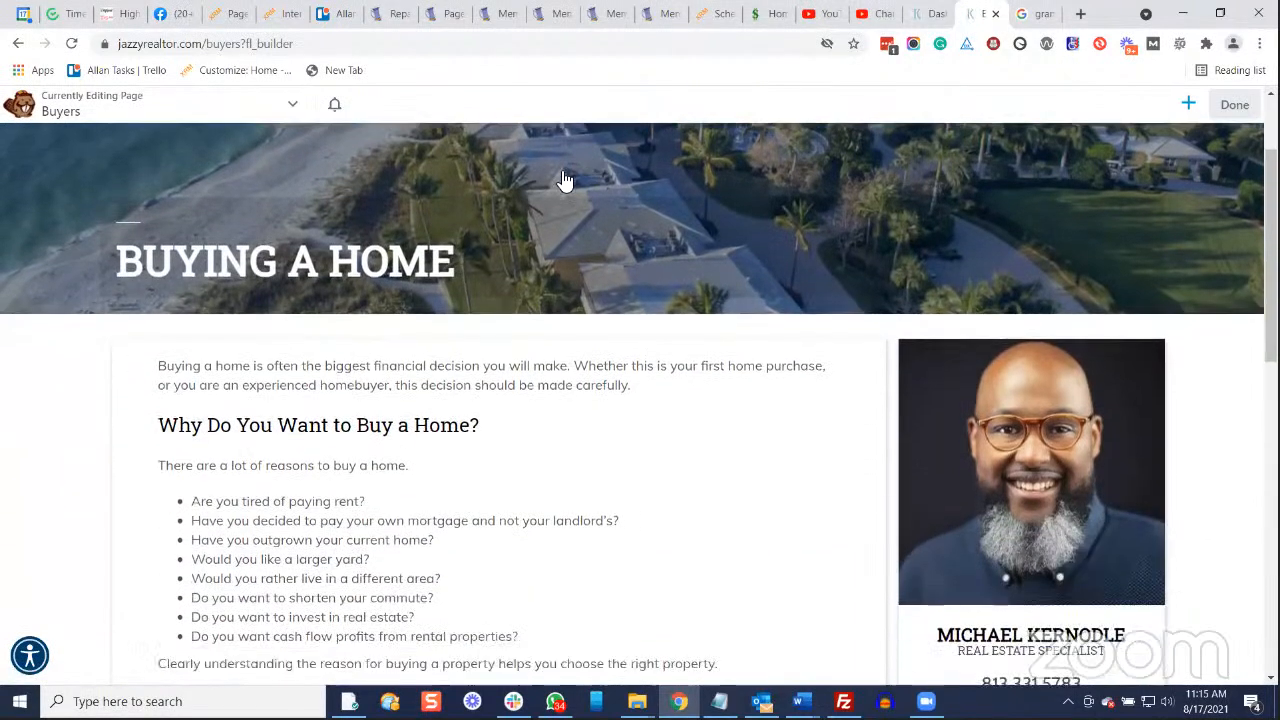
View the settings of the "Buying a Home" heading, highlight "a Home" in its title, and close them without saving.
scroll(207, 175, "up", 1)
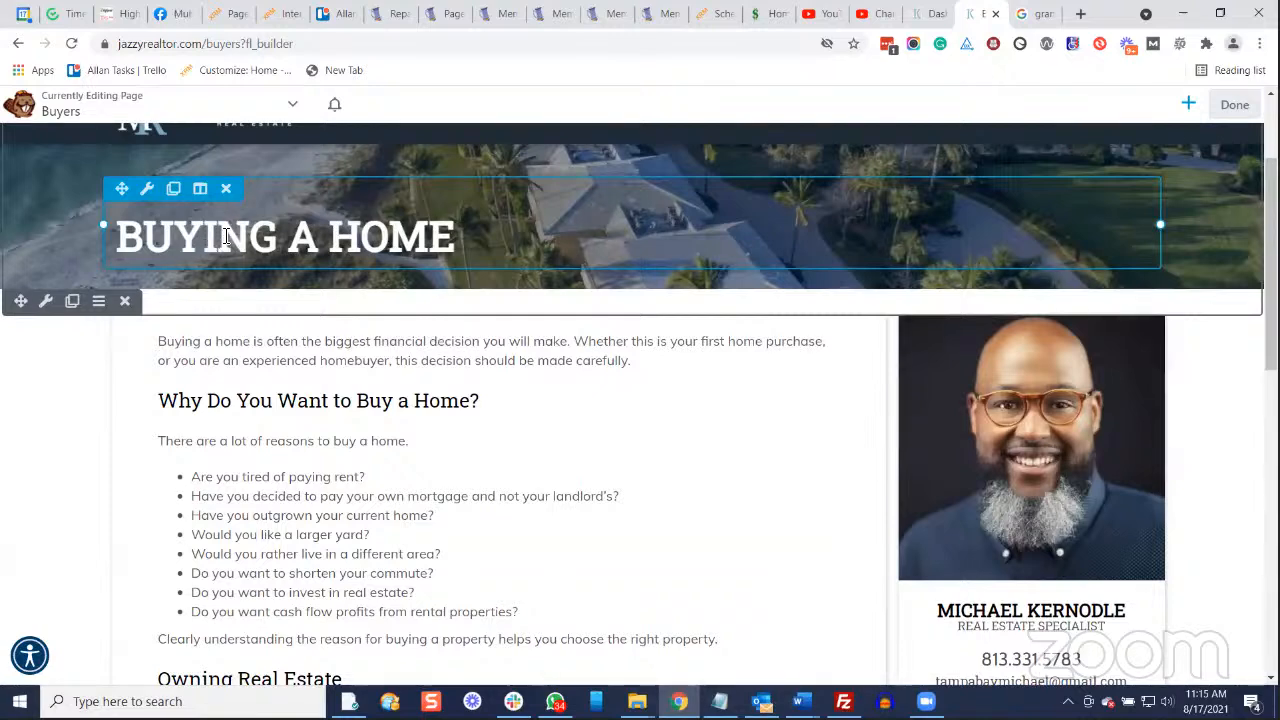
left_click(226, 236)
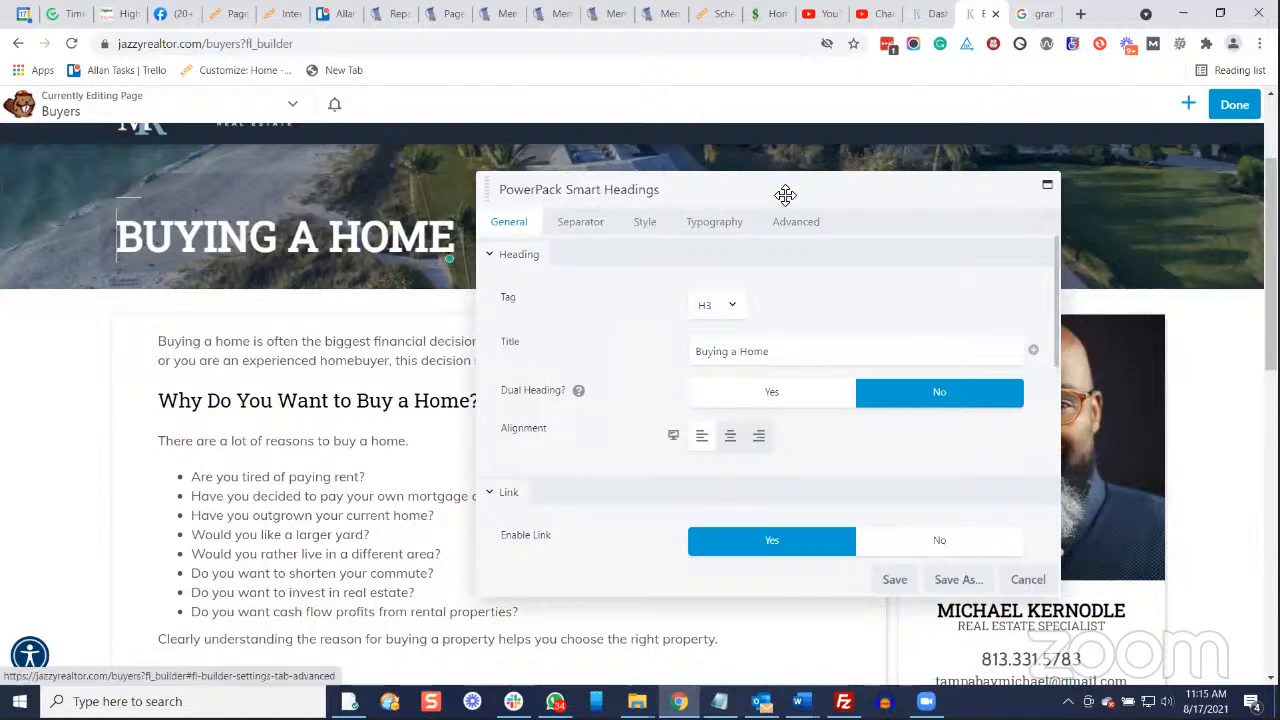
left_click_drag(785, 194, 773, 228)
left_click(716, 386)
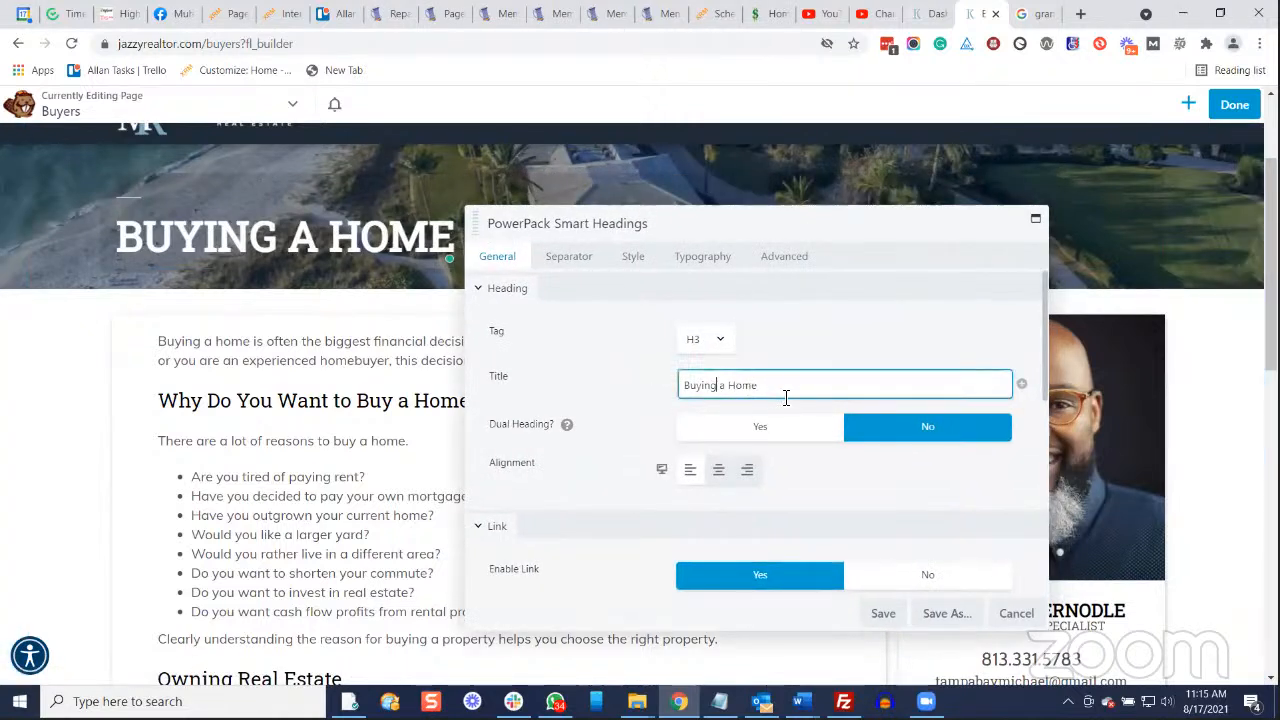
left_click_drag(783, 385, 720, 386)
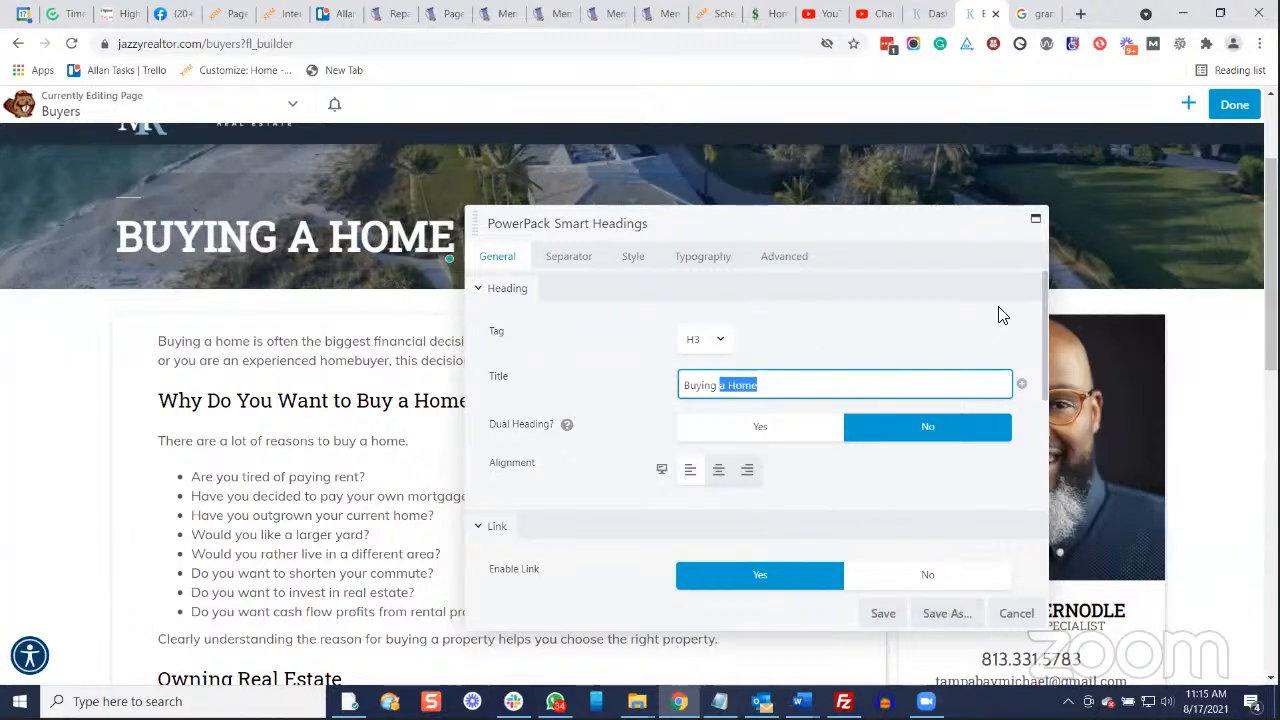
left_click(1020, 616)
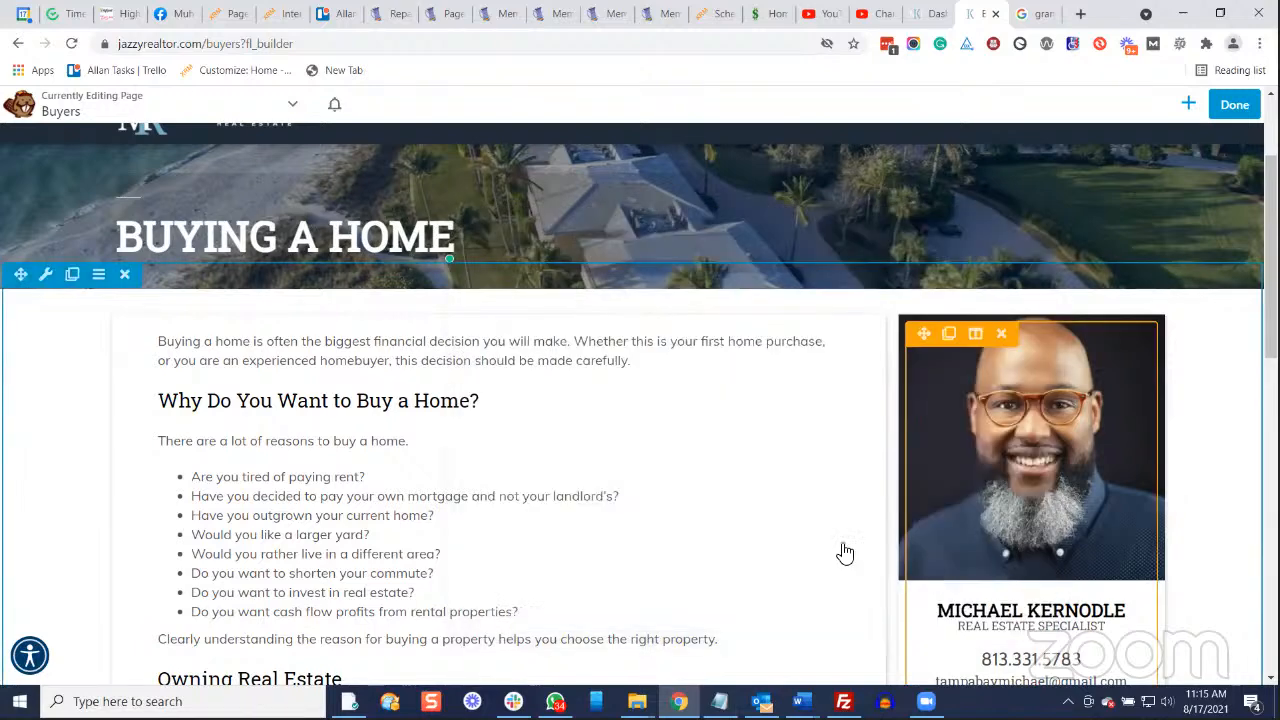
Review the Buyers page's body text in the text editor down to the Owning Real Estate paragraph, and close it without saving.
left_click(355, 418)
scroll(633, 462, "down", 1)
scroll(633, 462, "down", 3)
scroll(750, 501, "down", 1)
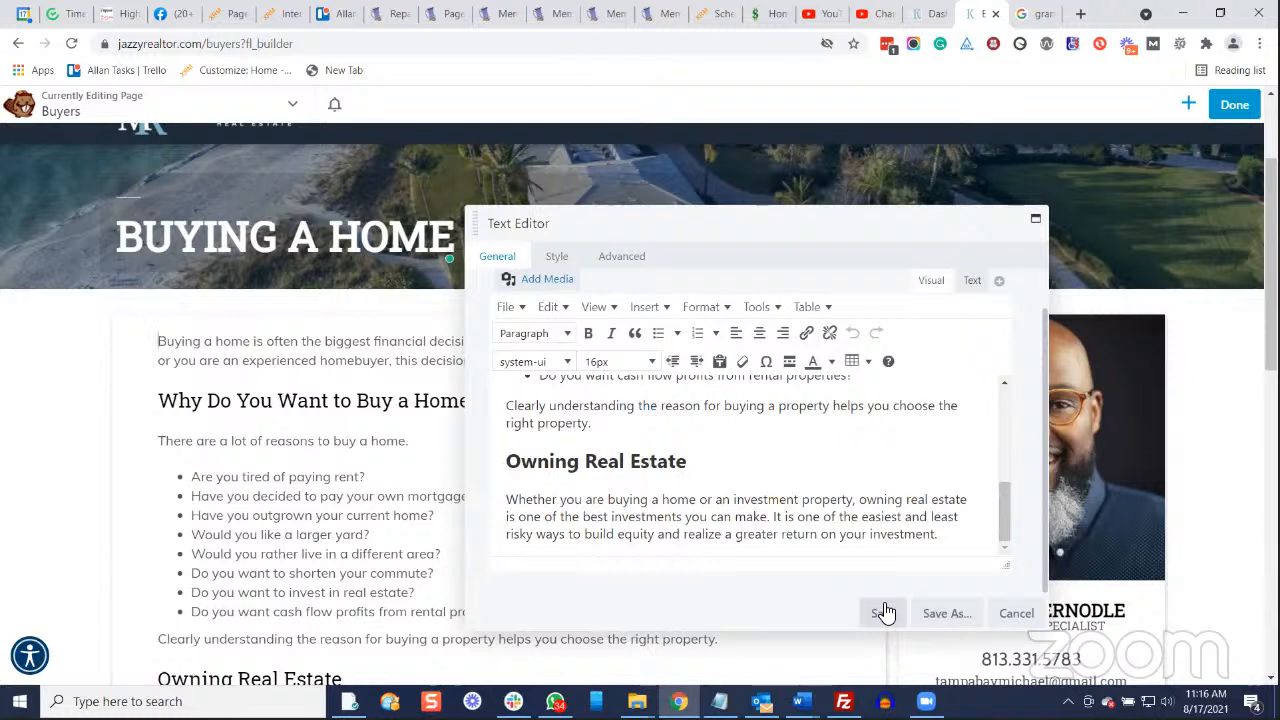
left_click(1014, 614)
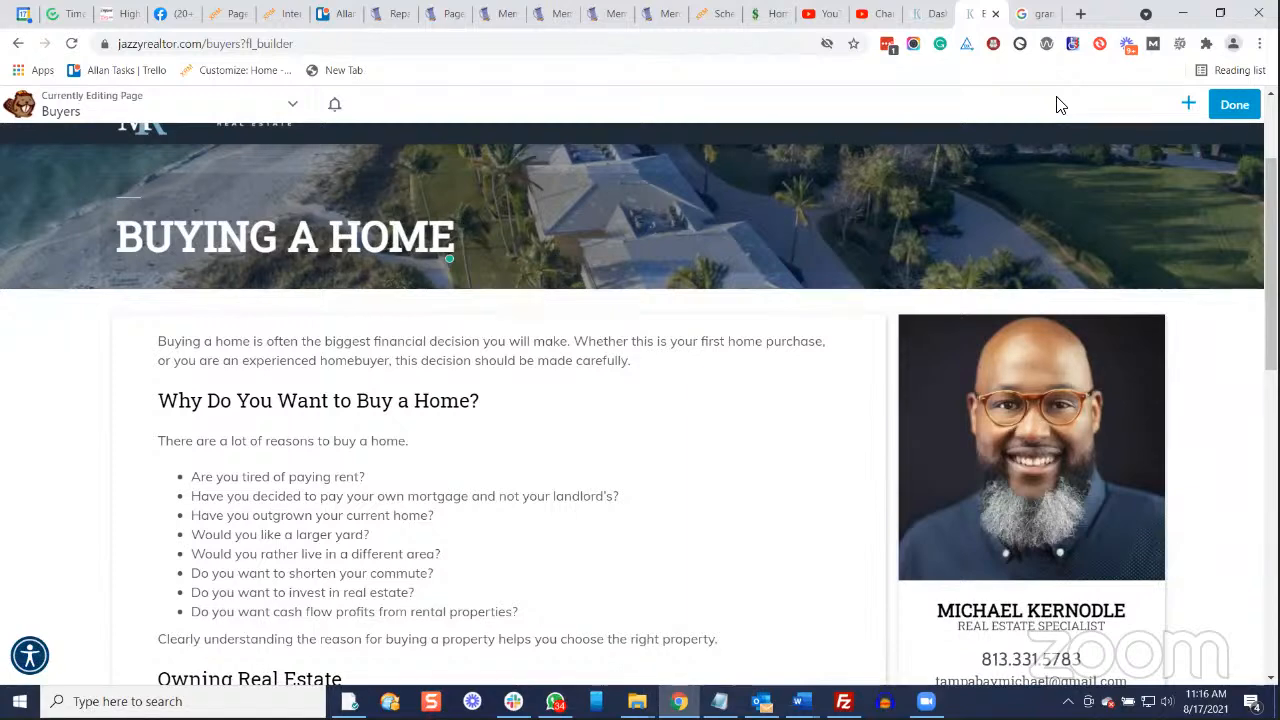
Examine the Buyers page layout, comparing the main body text with the contact sidebar and its Send Inquiry section.
scroll(829, 588, "down", 1)
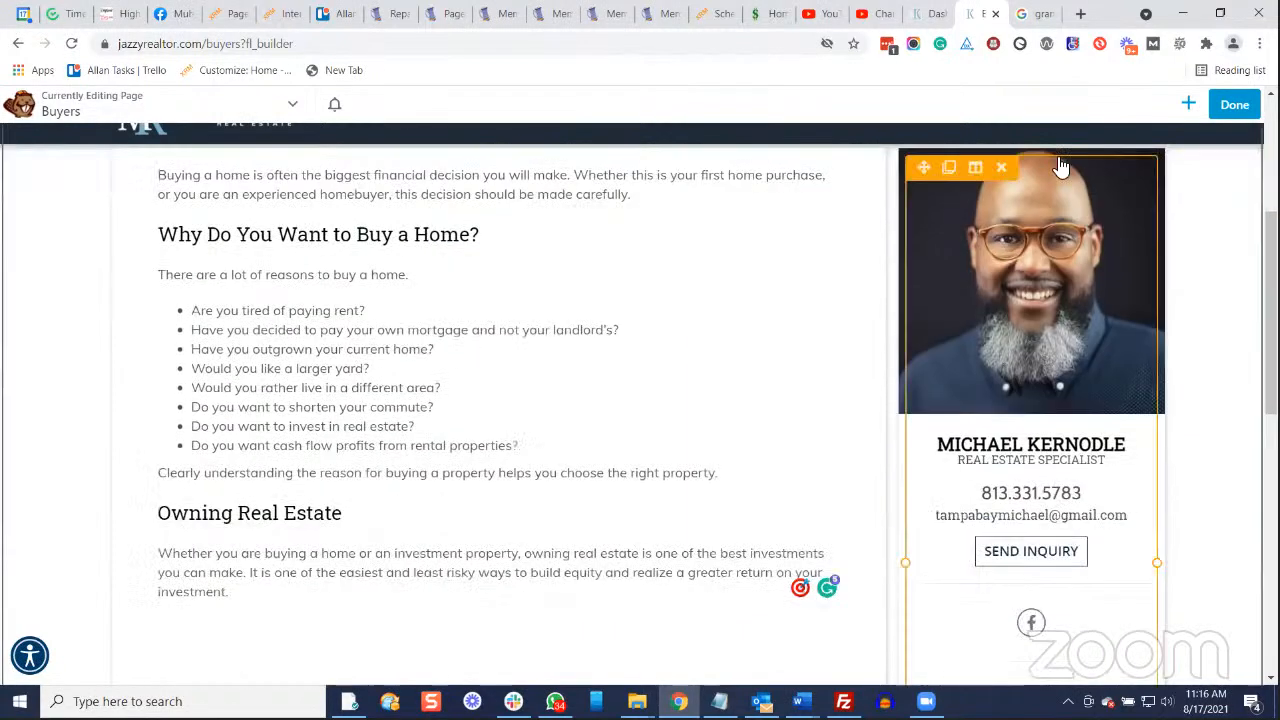
scroll(1190, 349, "up", 1)
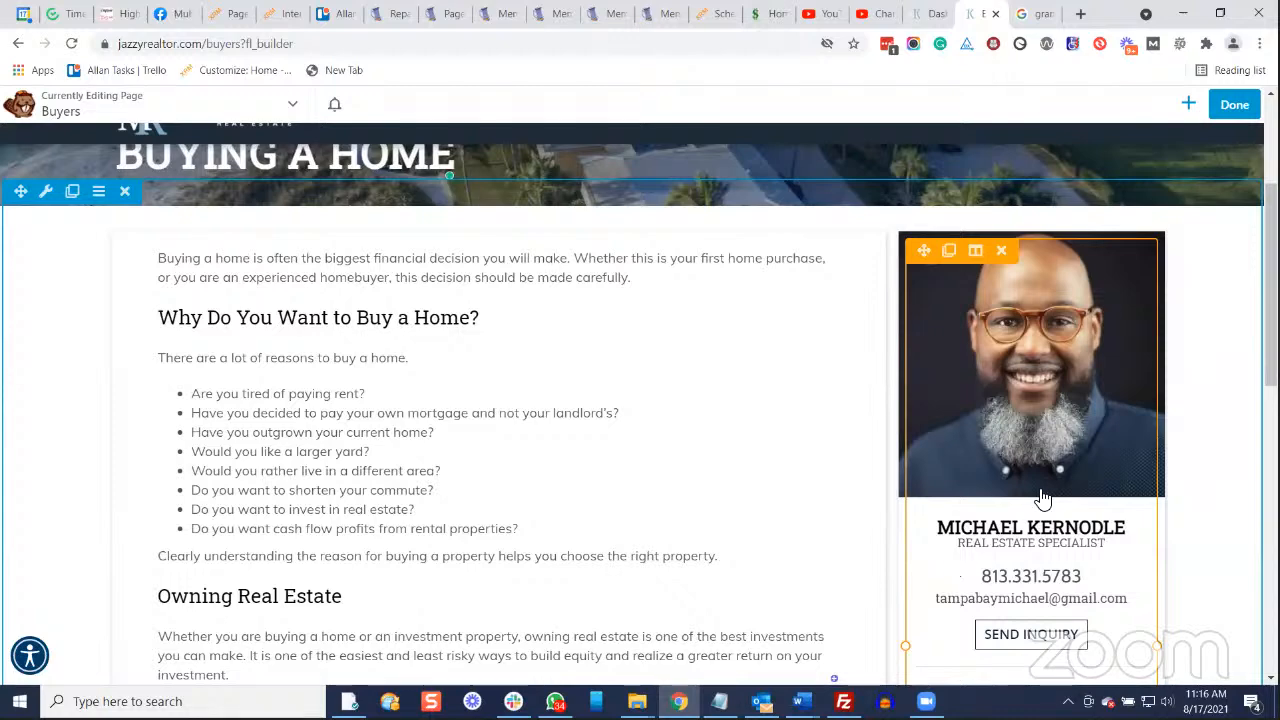
scroll(1030, 550, "down", 3)
scroll(1015, 549, "up", 2)
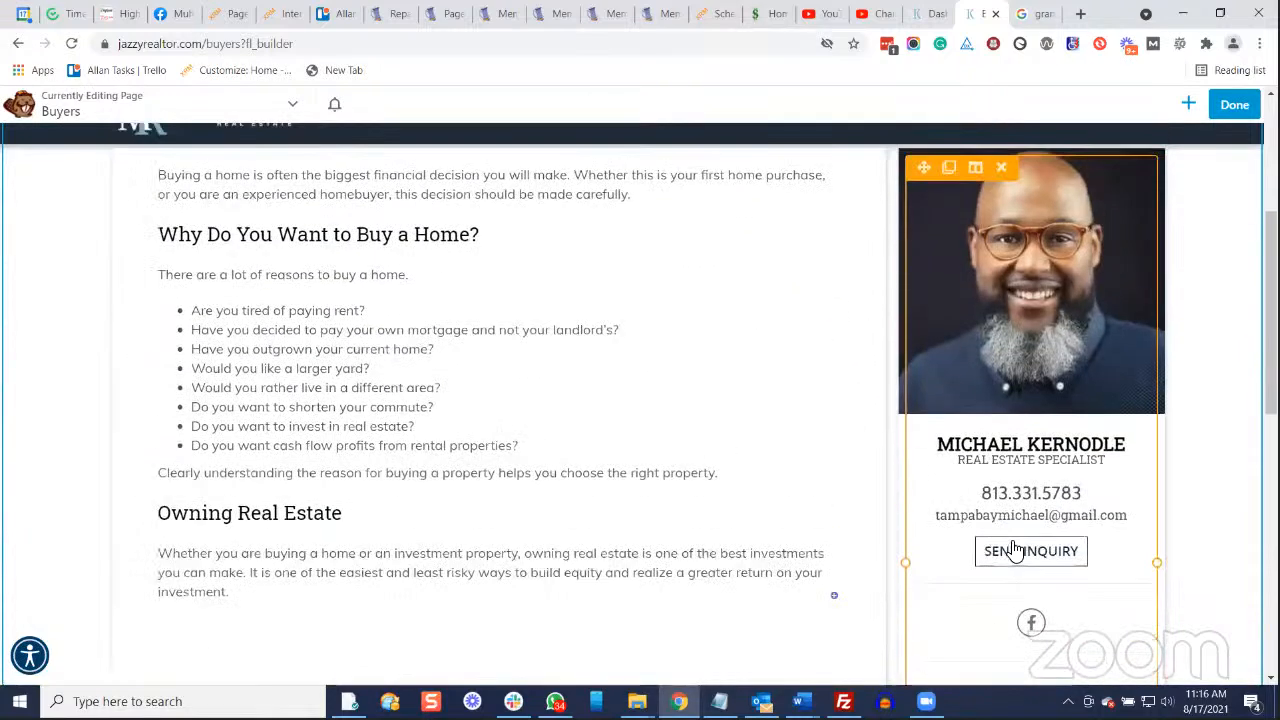
scroll(1020, 535, "up", 3)
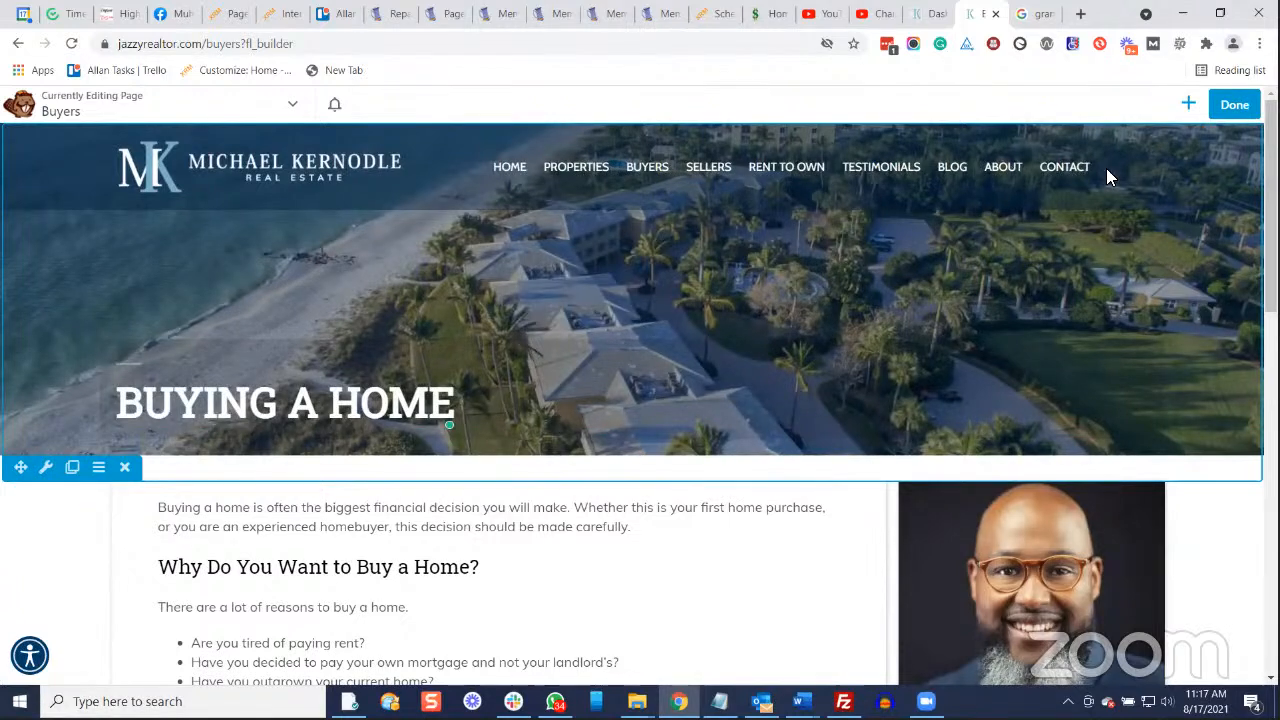
scroll(1158, 432, "down", 3)
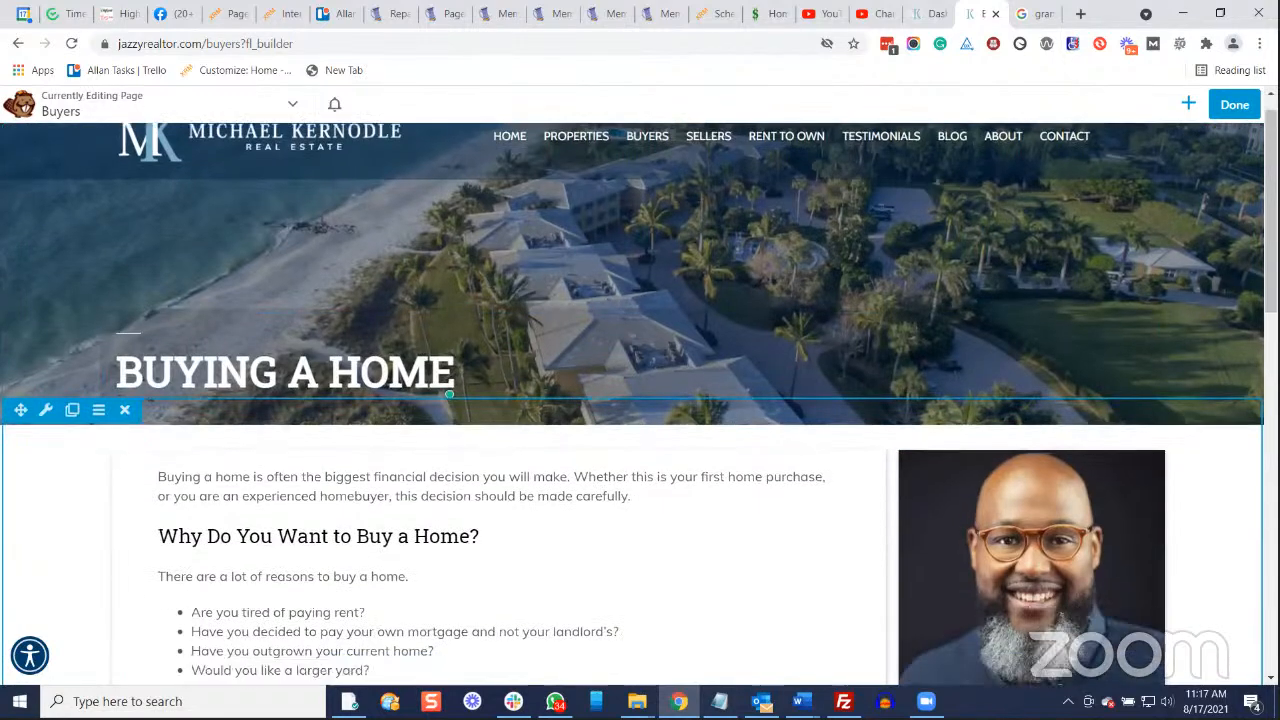
scroll(1249, 491, "down", 1)
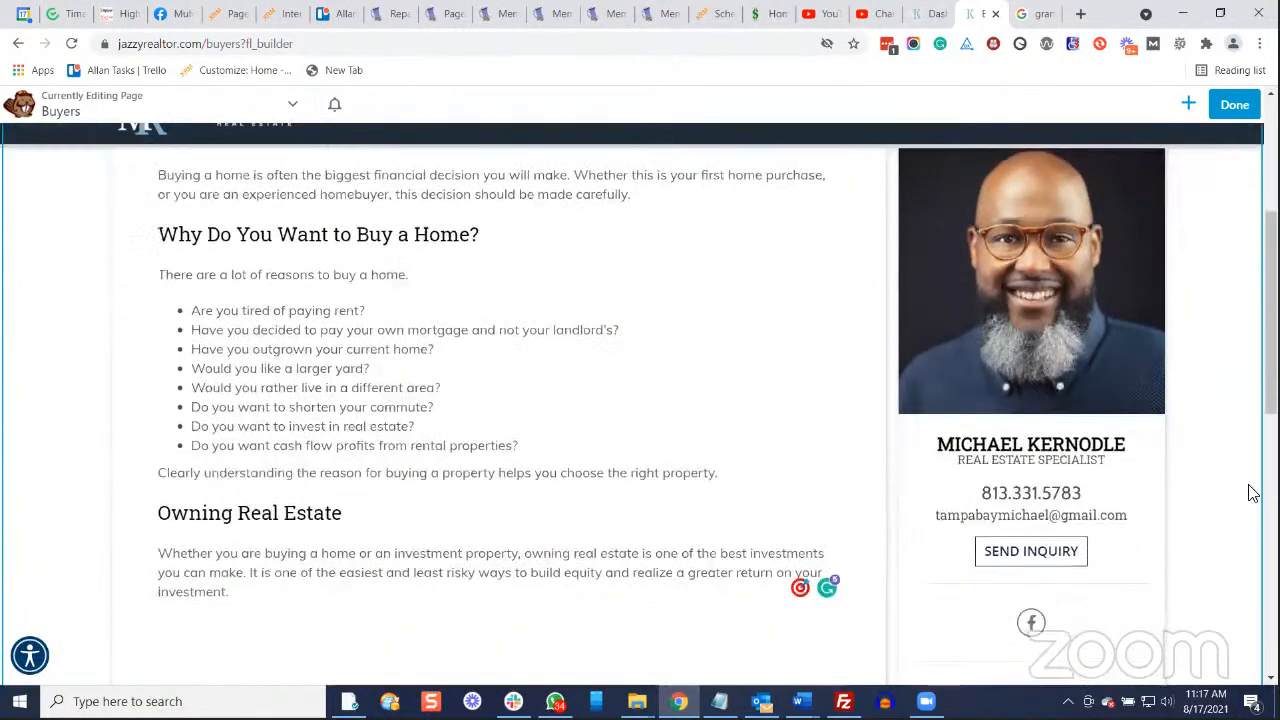
Open the global side-bar column for editing and view its phone number heading's settings without saving them.
left_click(1047, 458)
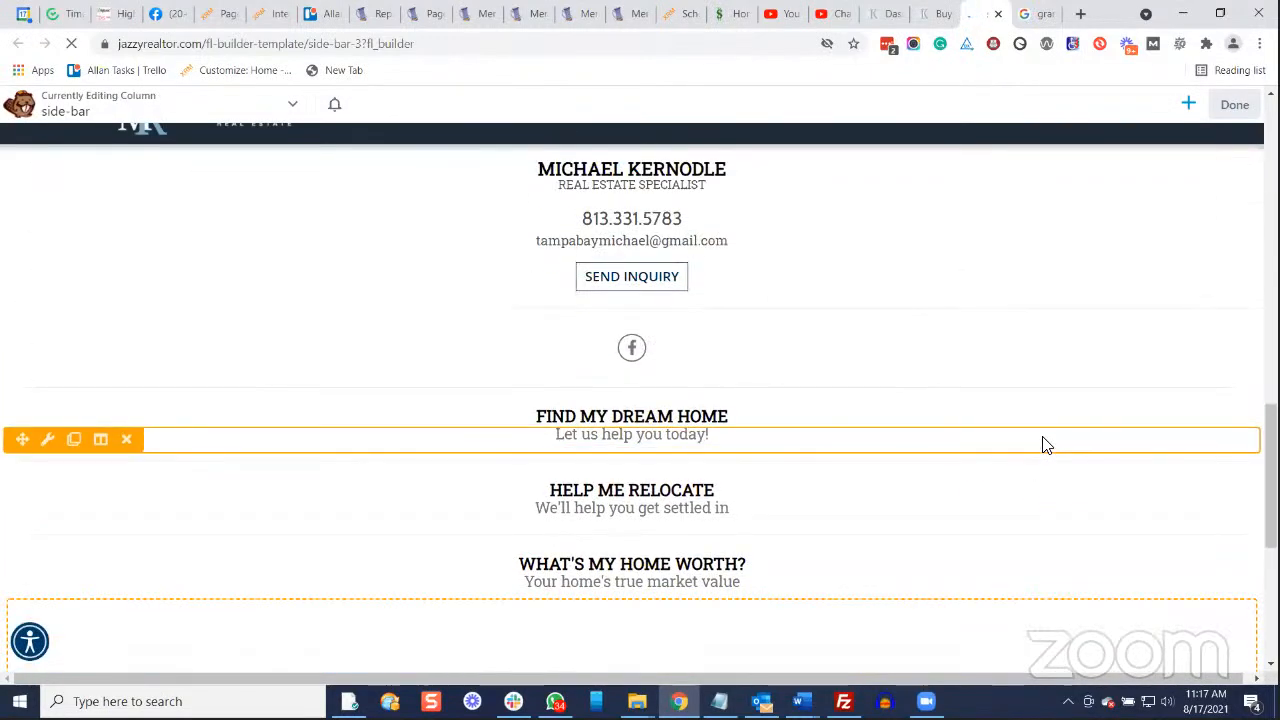
left_click(656, 387)
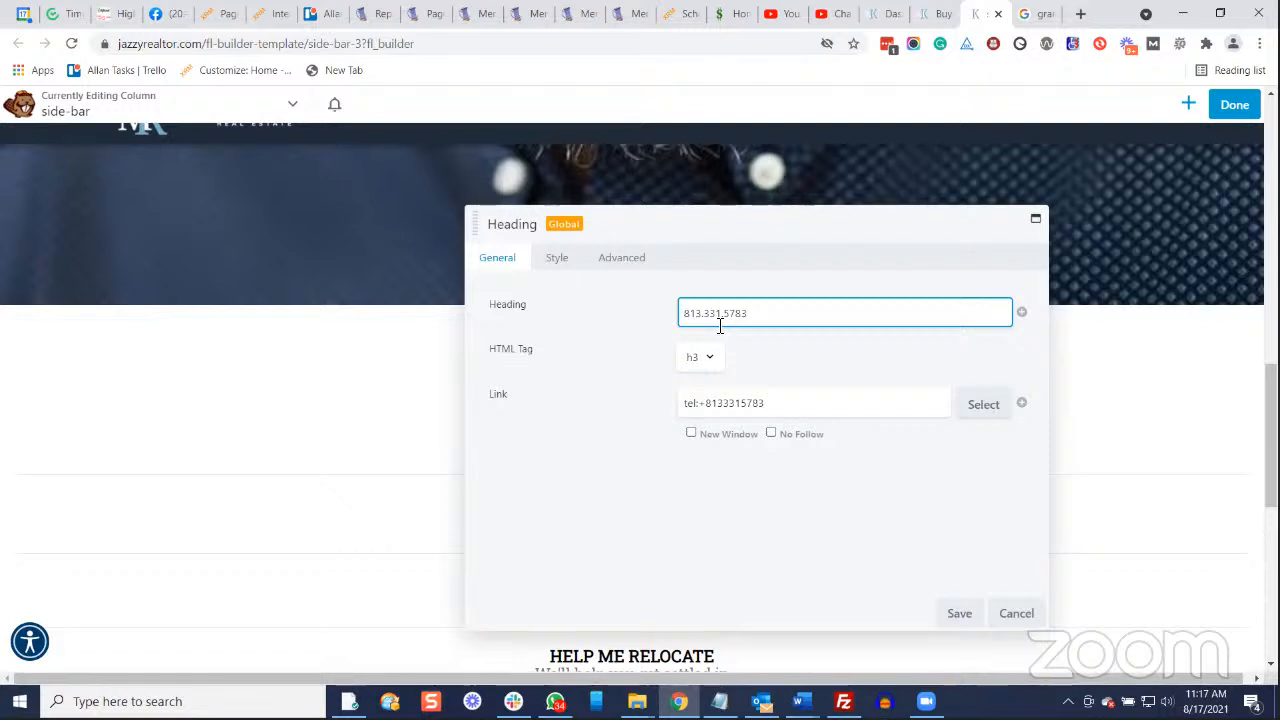
left_click(1016, 613)
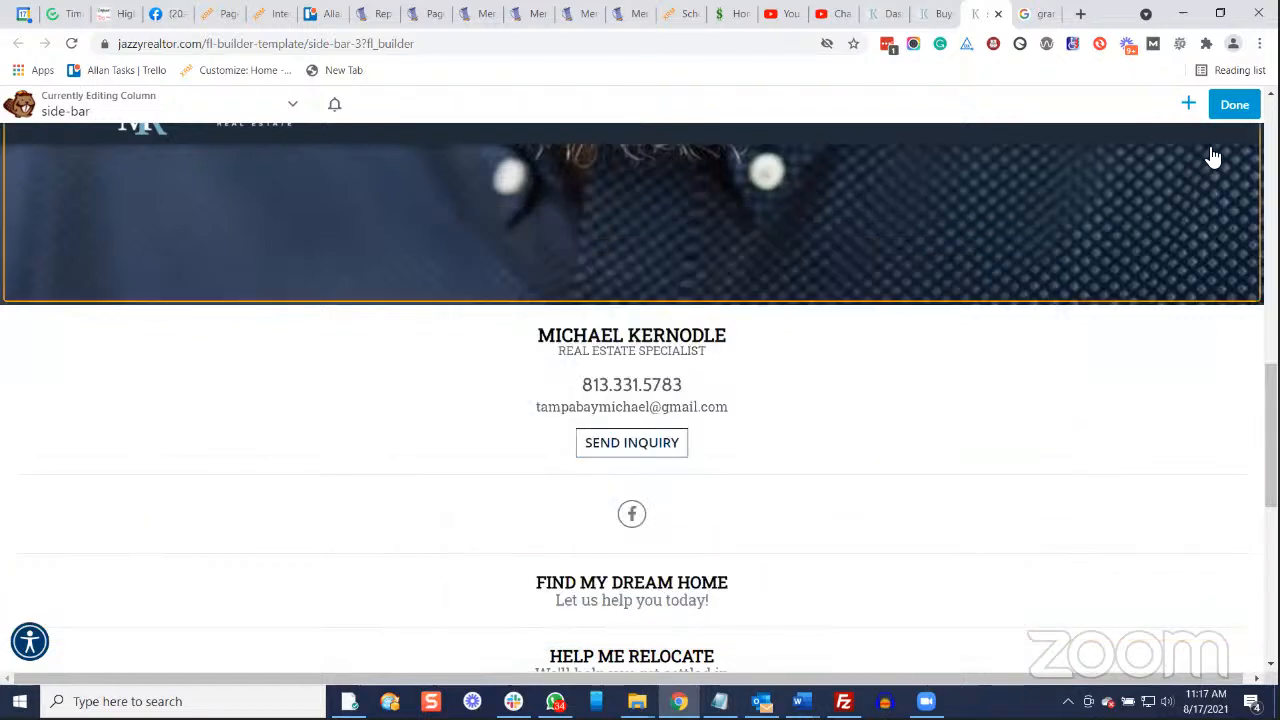
Leave the side-bar column's editor without publishing, confirming that the changes are discarded.
left_click(1236, 112)
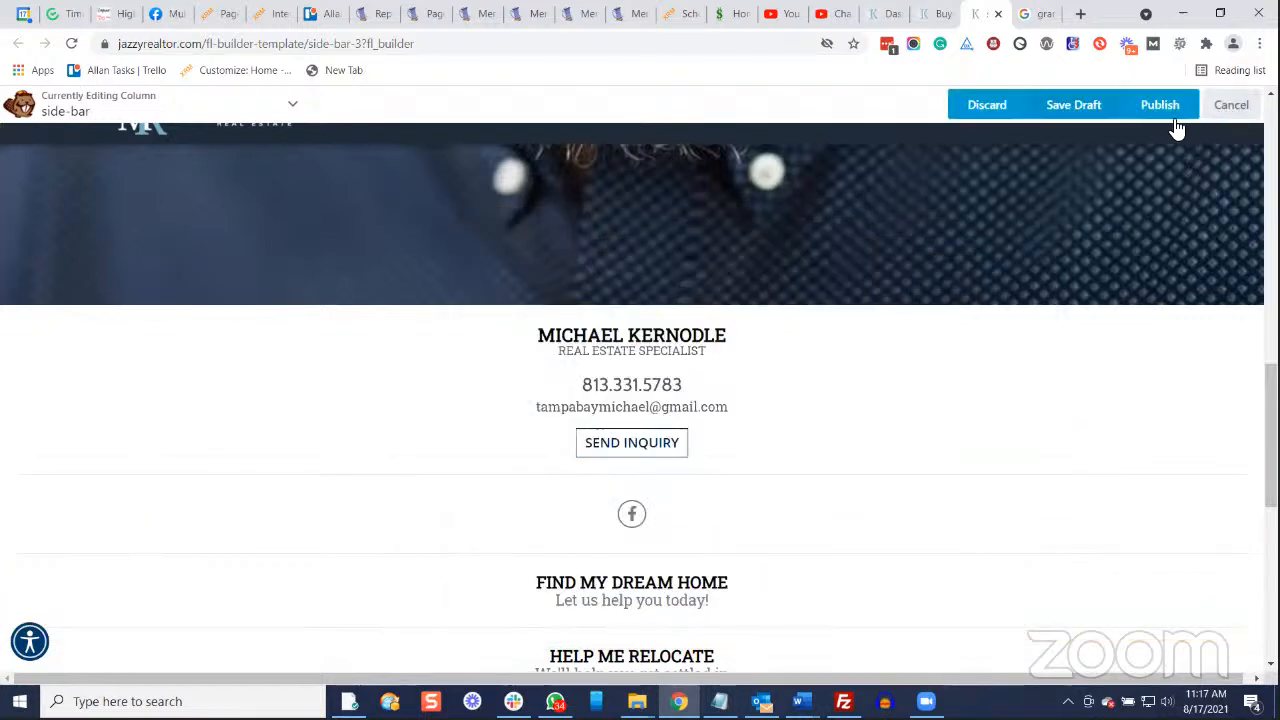
left_click(982, 108)
left_click(712, 160)
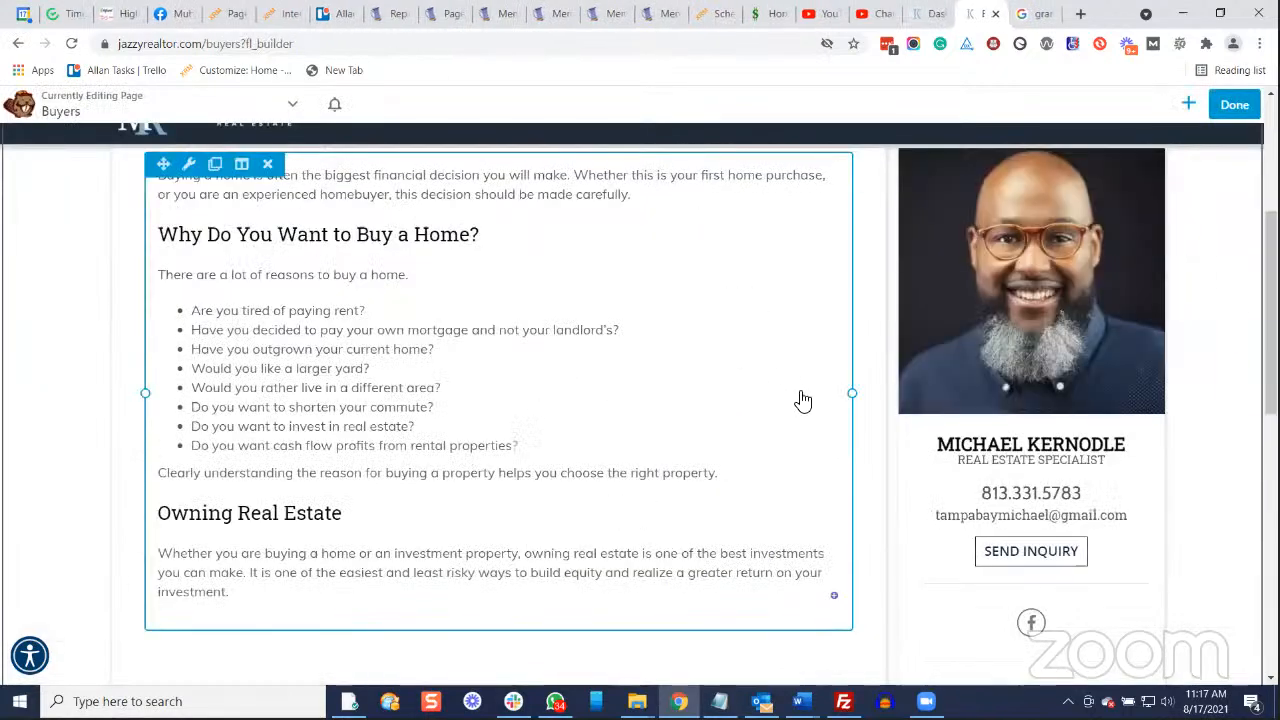
Leave Beaver Builder on the Buyers page without publishing, confirming that the changes are discarded.
scroll(726, 423, "up", 4)
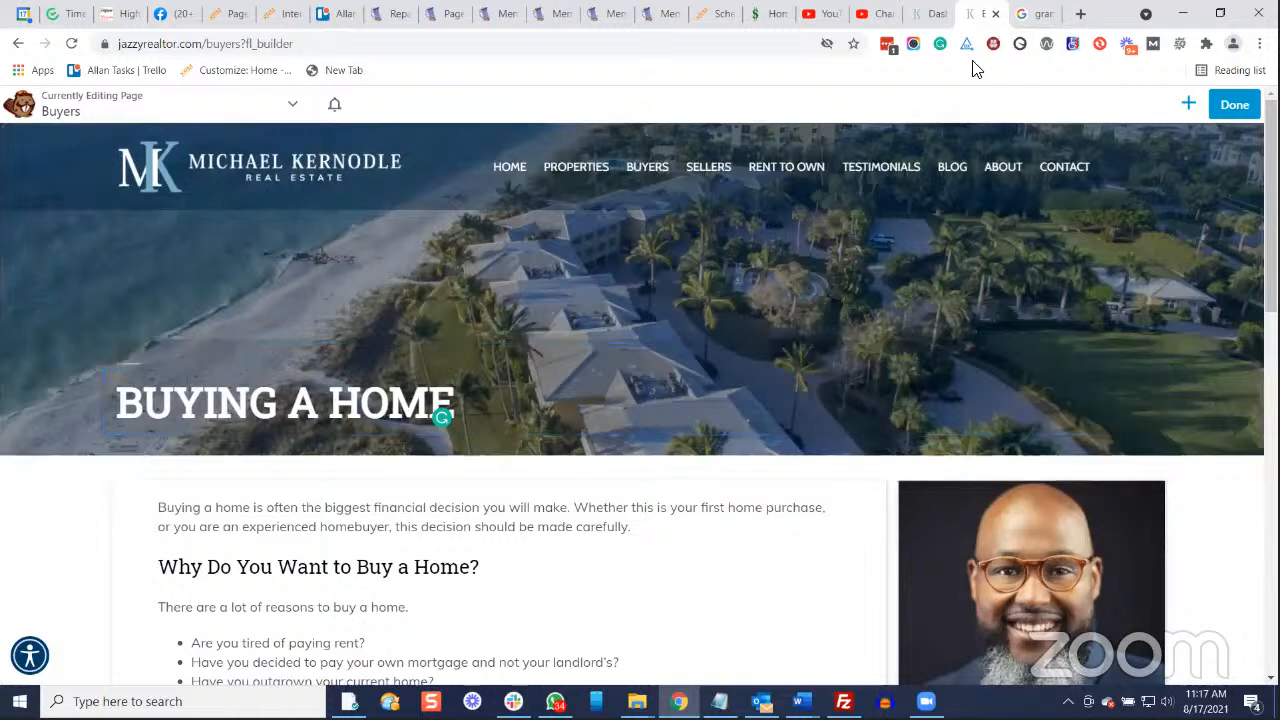
left_click(1233, 104)
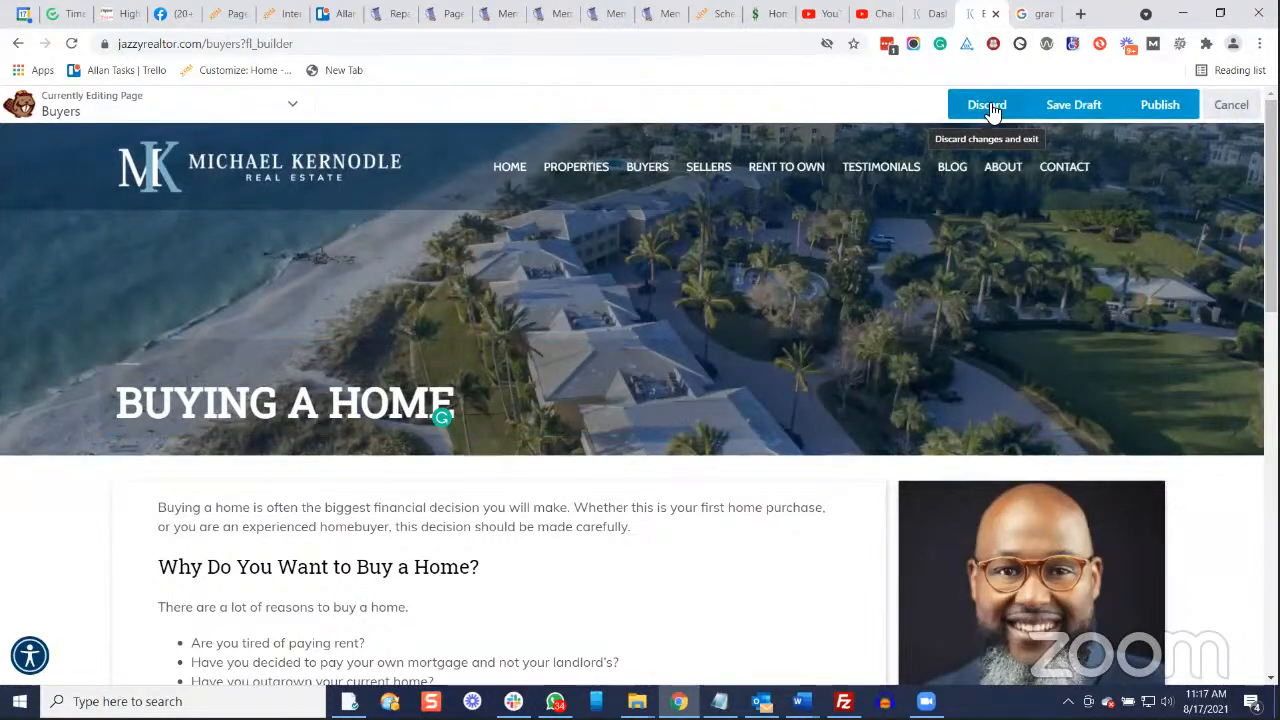
left_click(990, 106)
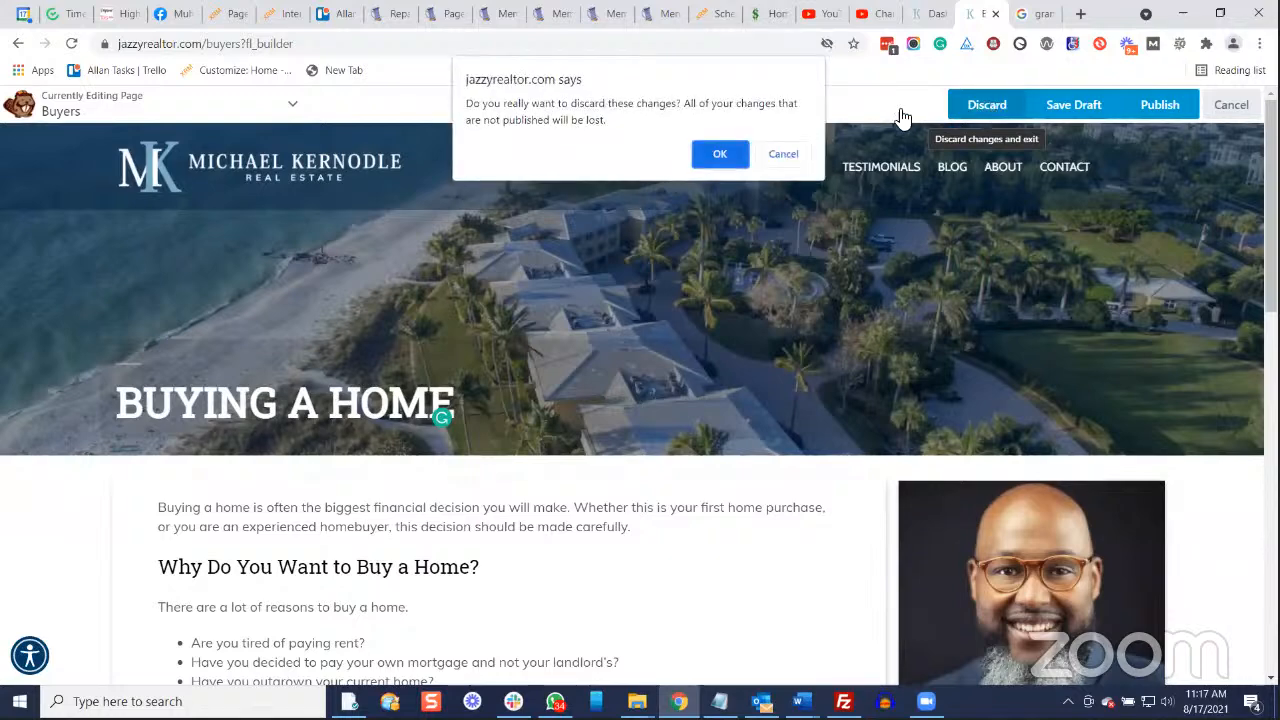
left_click(706, 156)
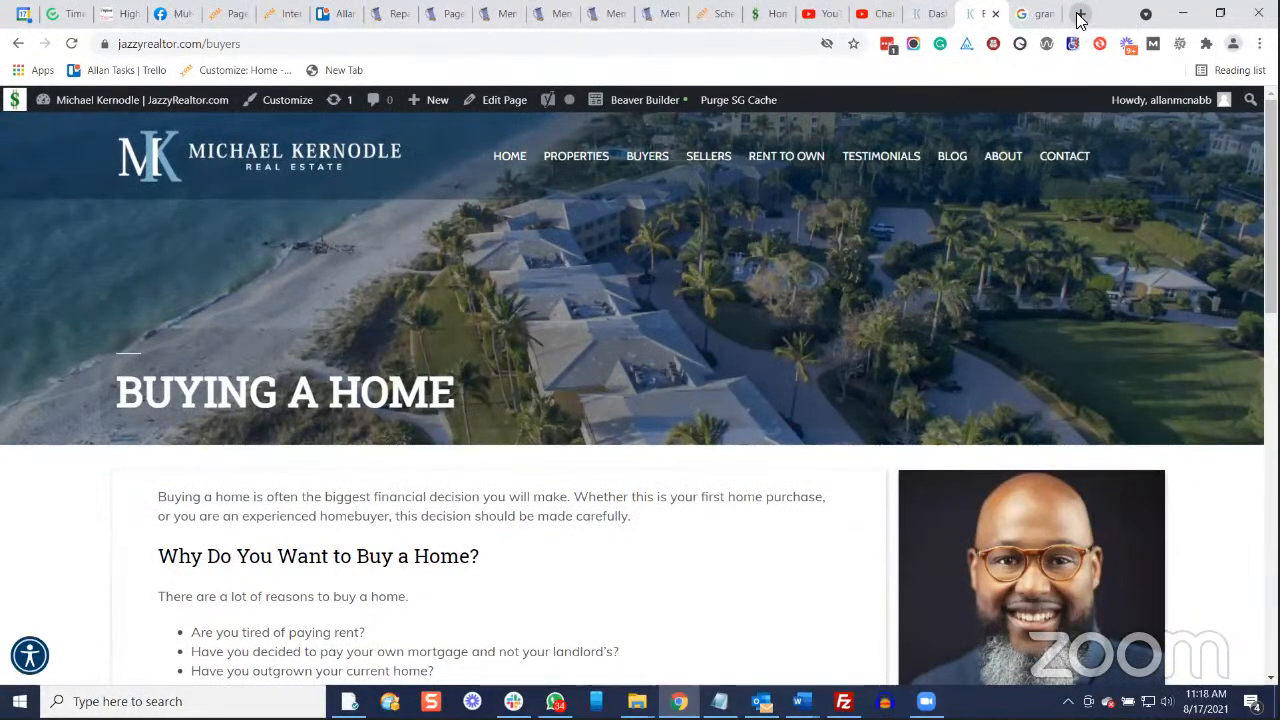
Load jazzyrealtor.com in a new Chrome incognito window.
left_click(1079, 15)
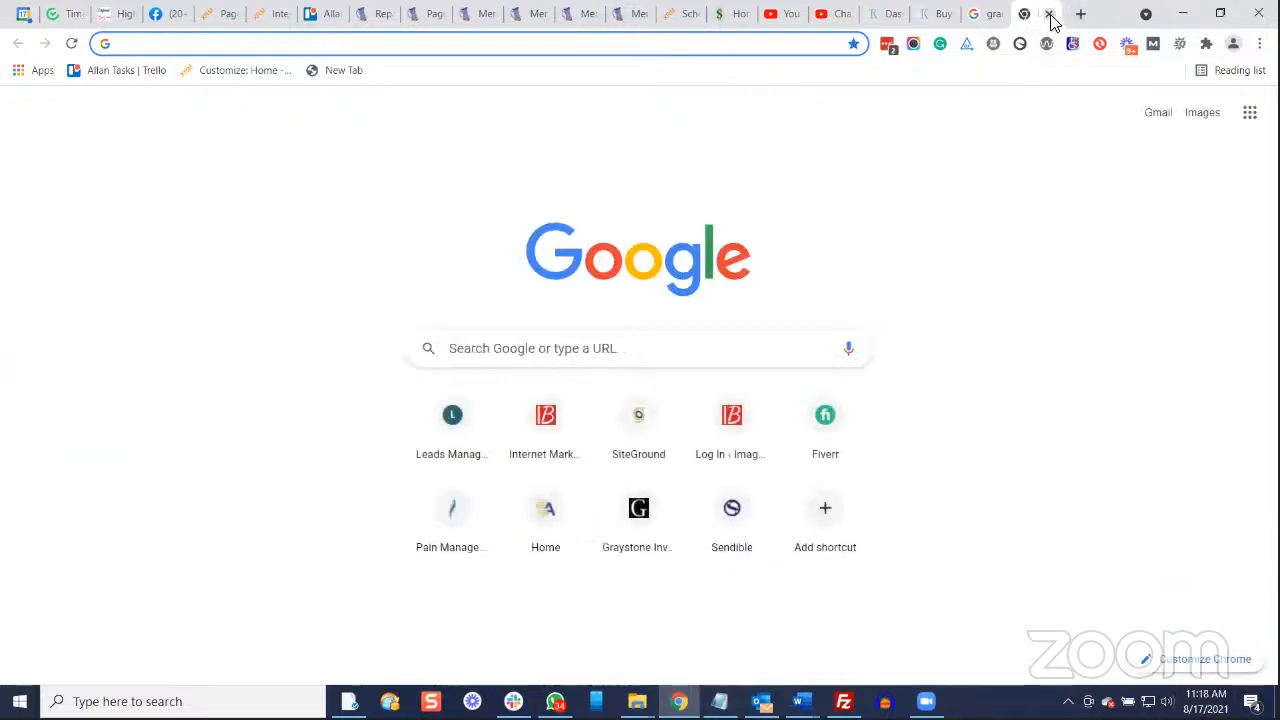
left_click(1048, 16)
left_click(1260, 43)
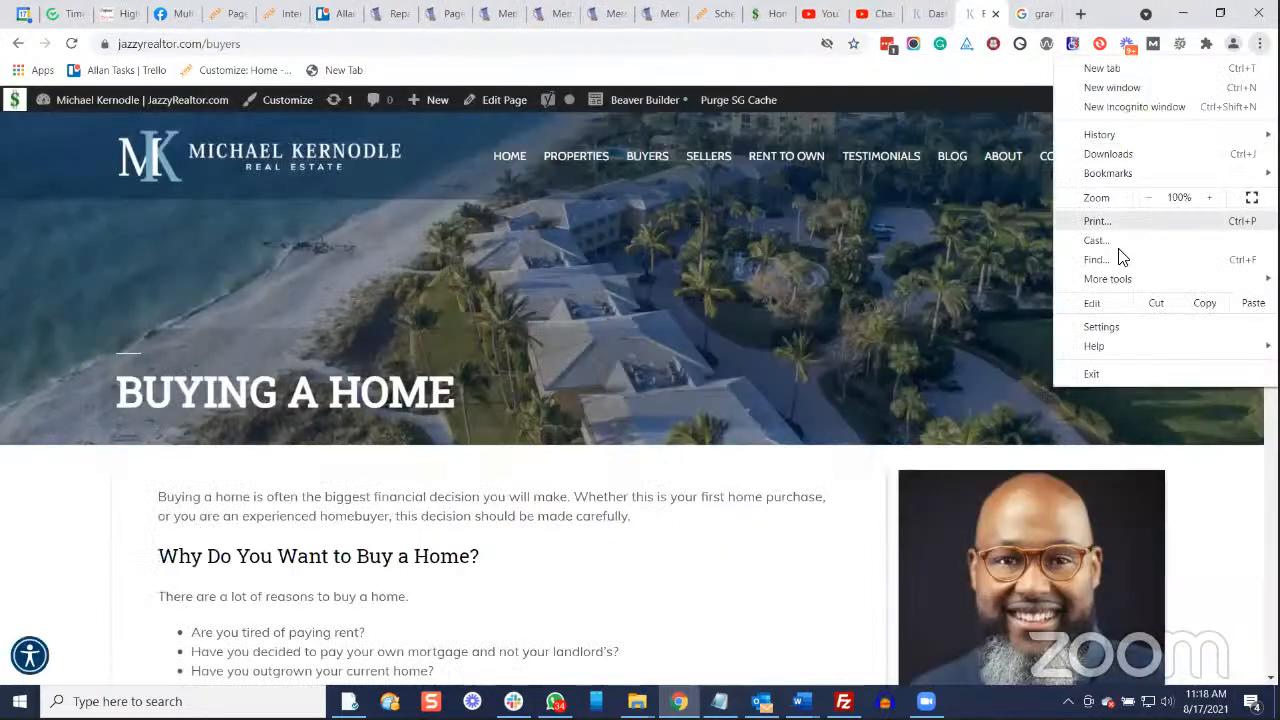
mouse_move(1112, 287)
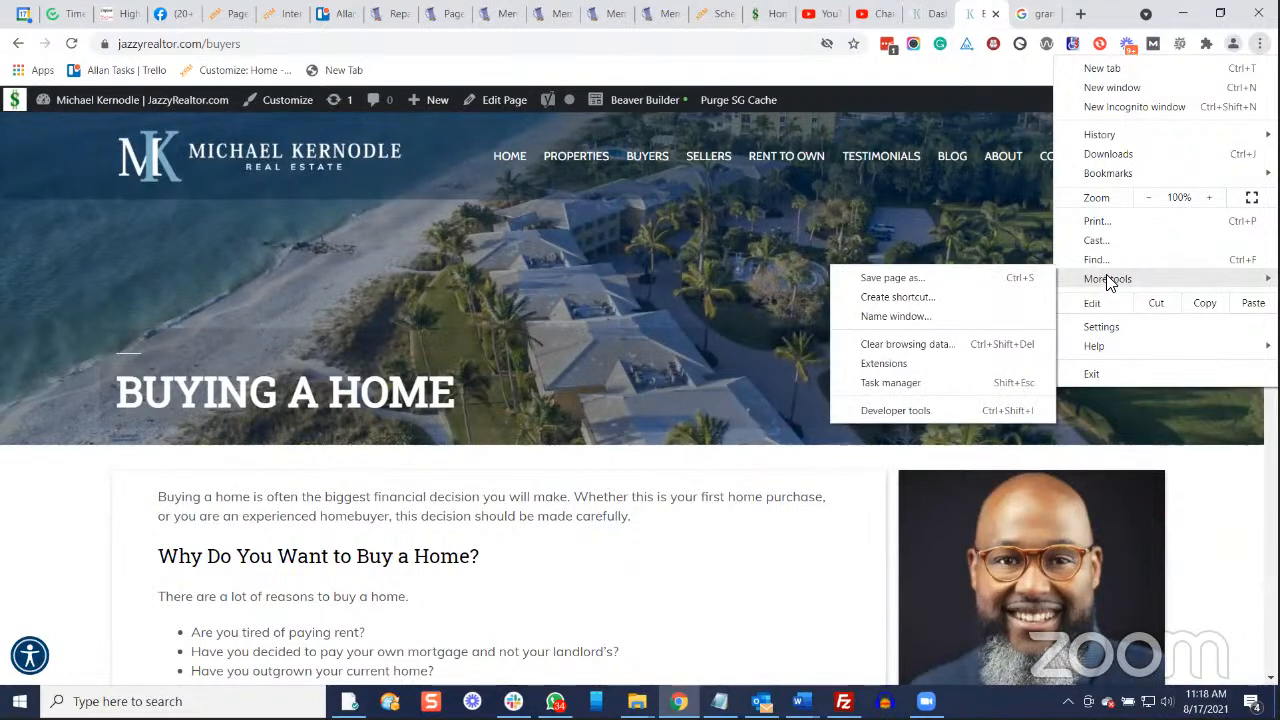
left_click(1128, 106)
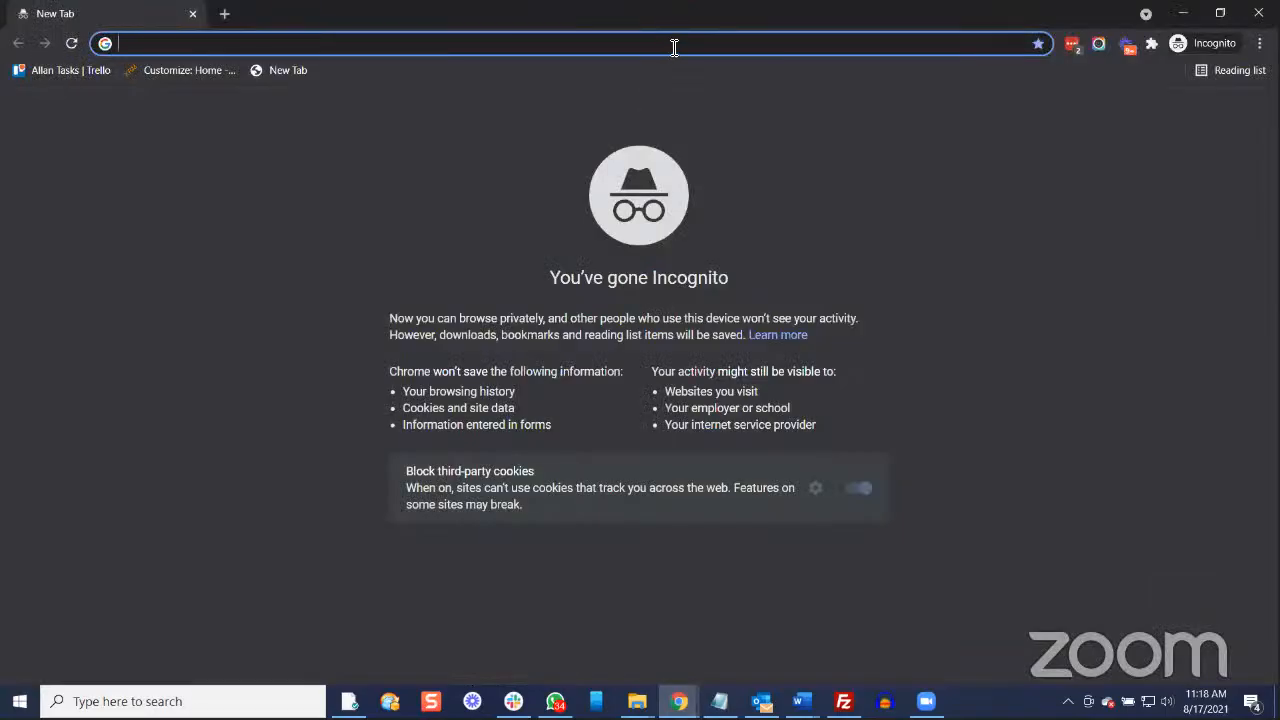
type("jazzyrealtor.com")
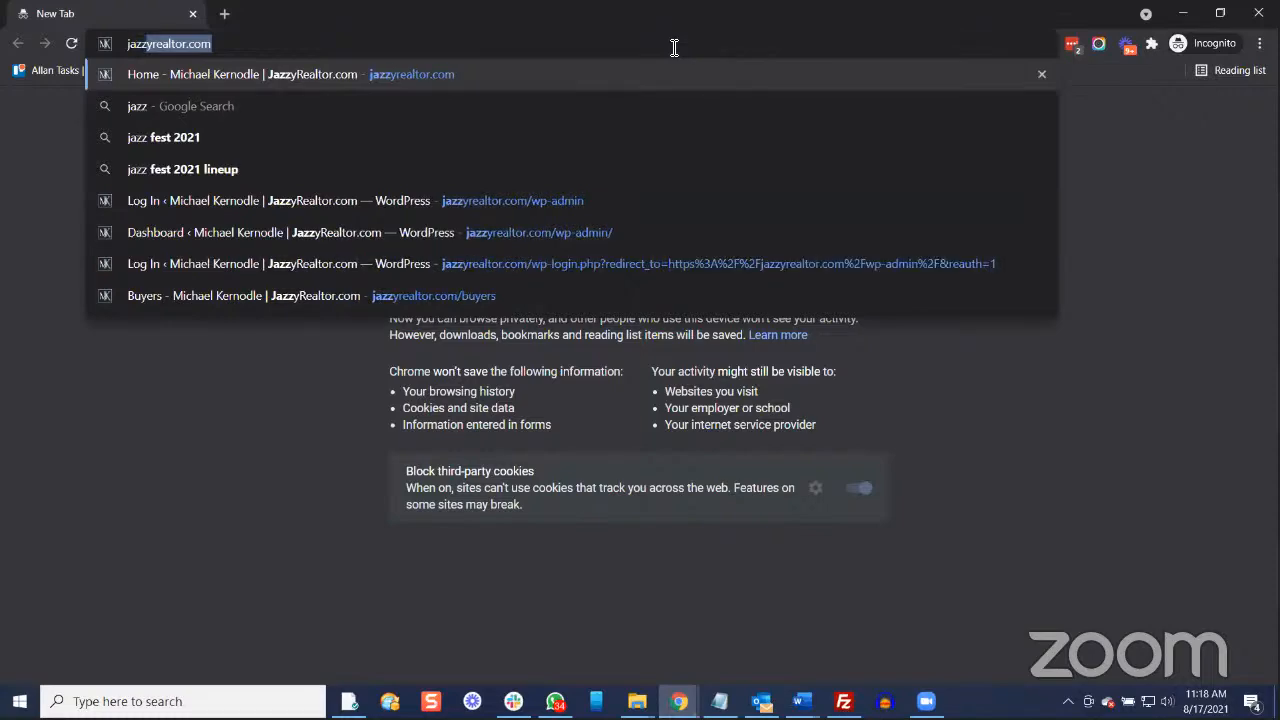
key("Return")
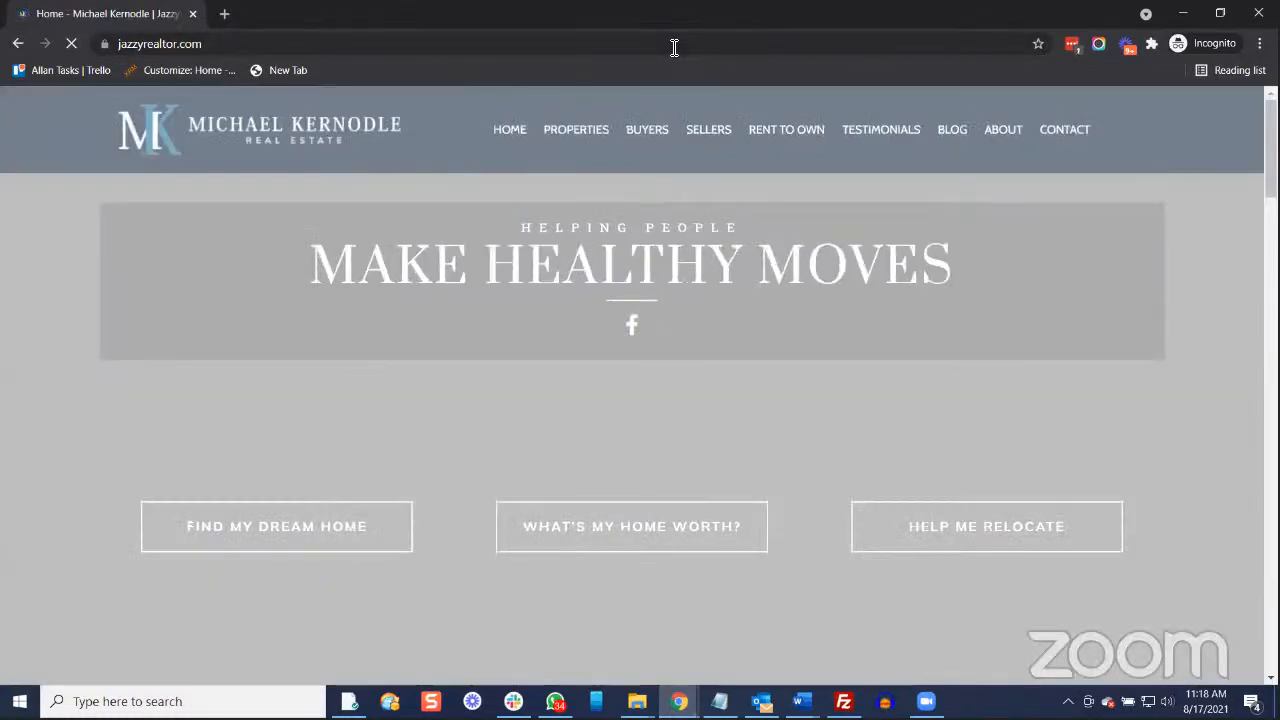
Enter the WordPress login address jazzyrealtor.com/wp-admin without loading it, and close the incognito window.
left_click(664, 47)
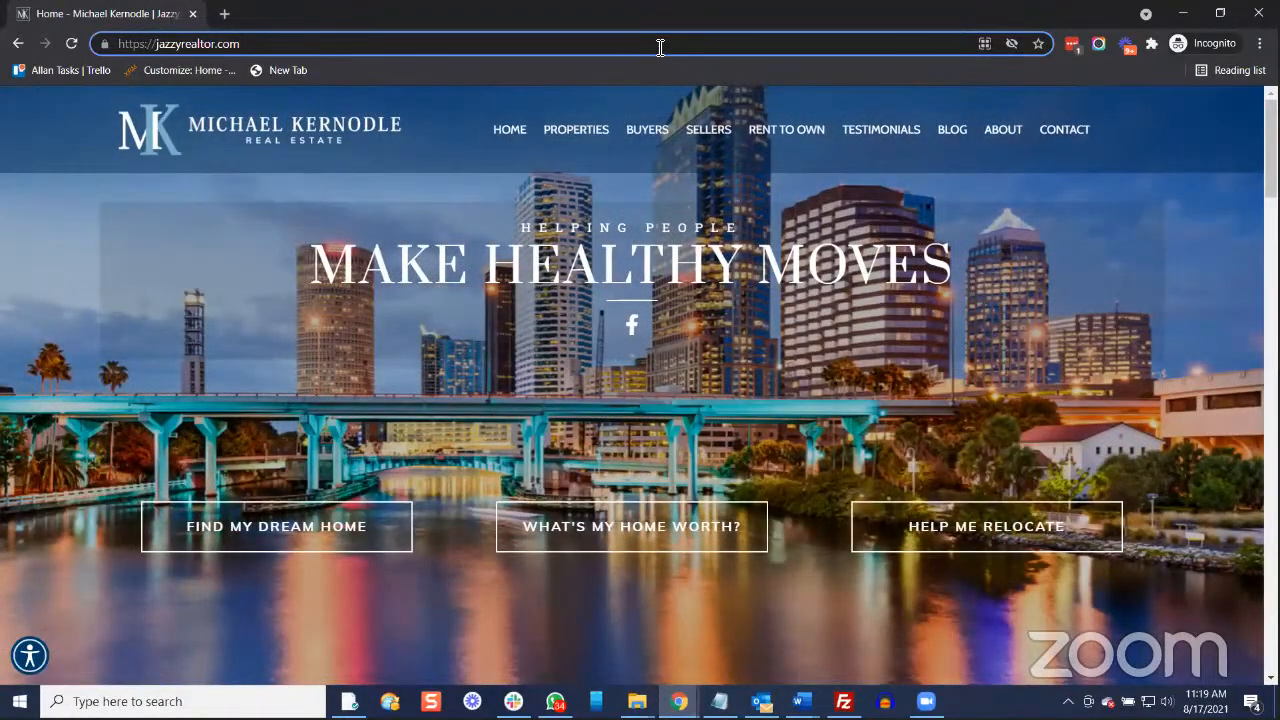
type("/w")
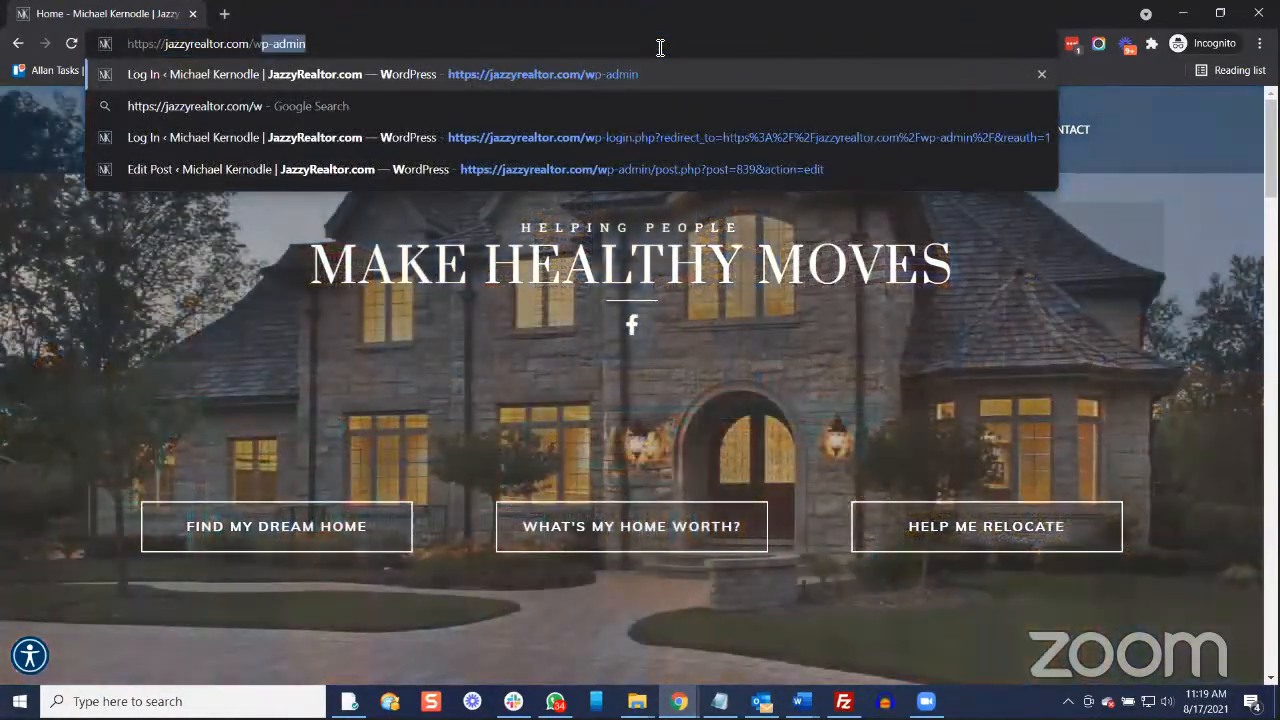
key("Right")
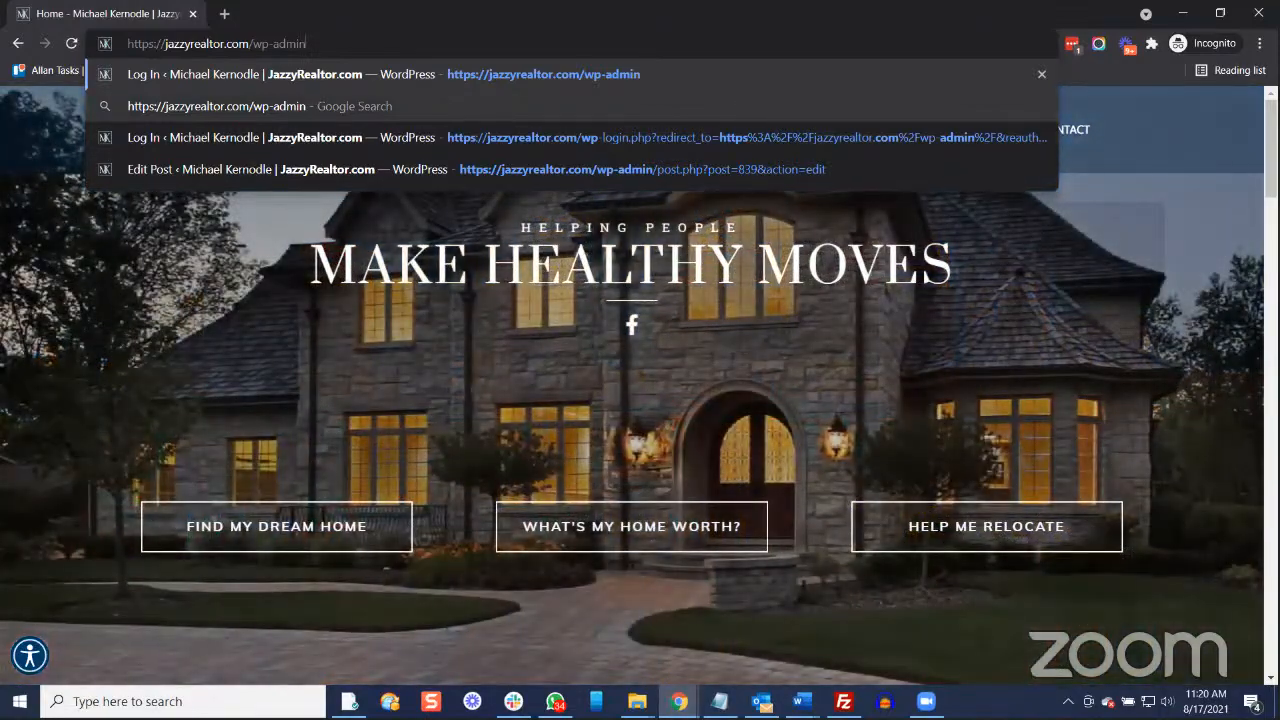
left_click(1259, 13)
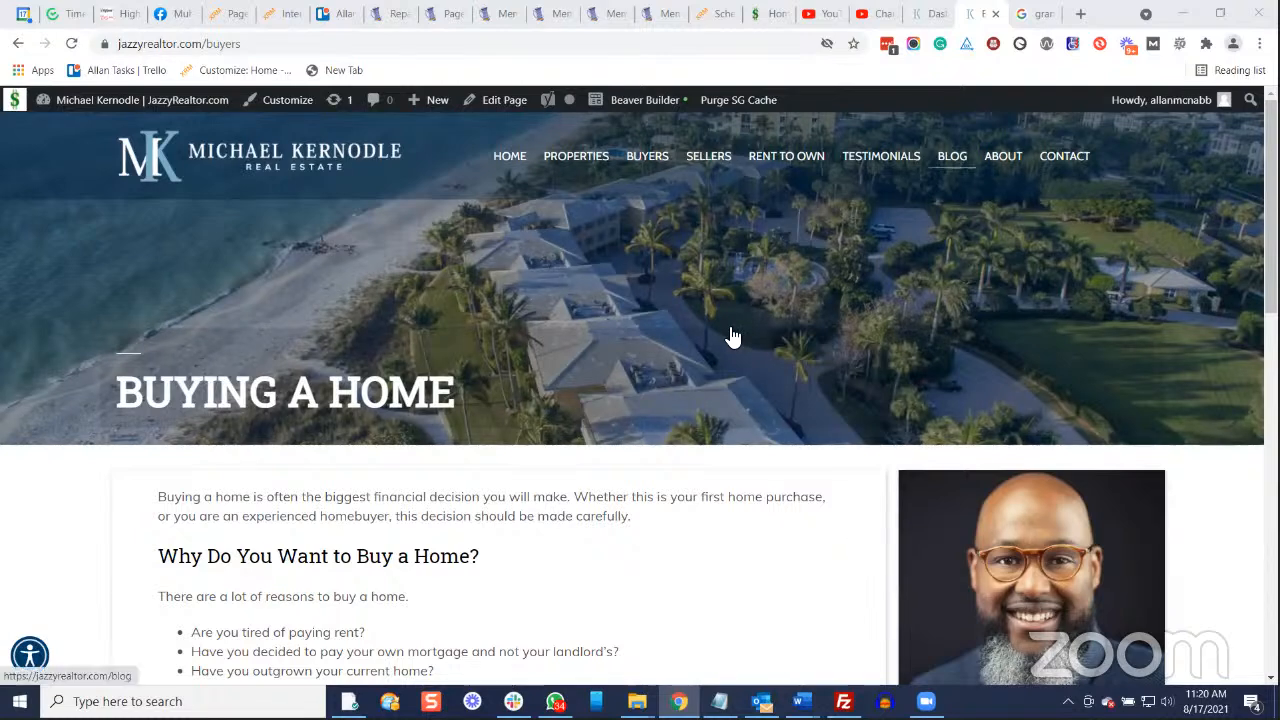
Open the "Tips for First-Time Homebuyers" post from the site's Blog page.
left_click(948, 163)
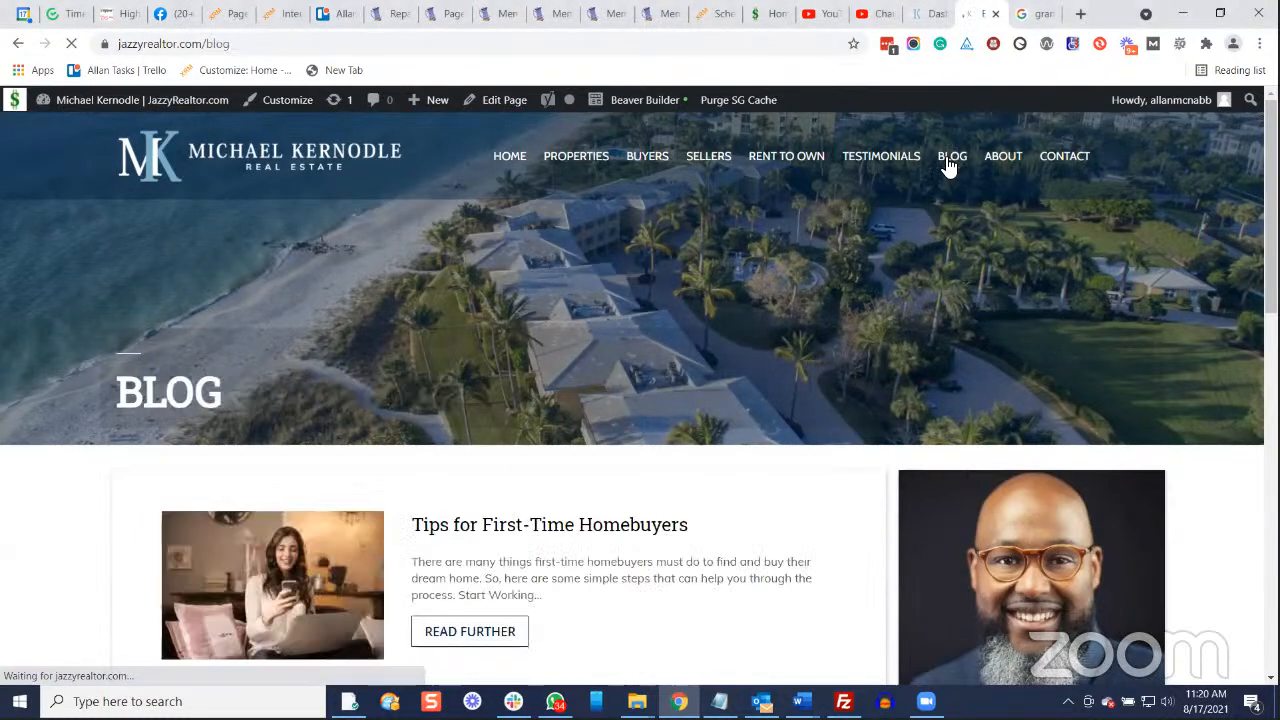
left_click(497, 533)
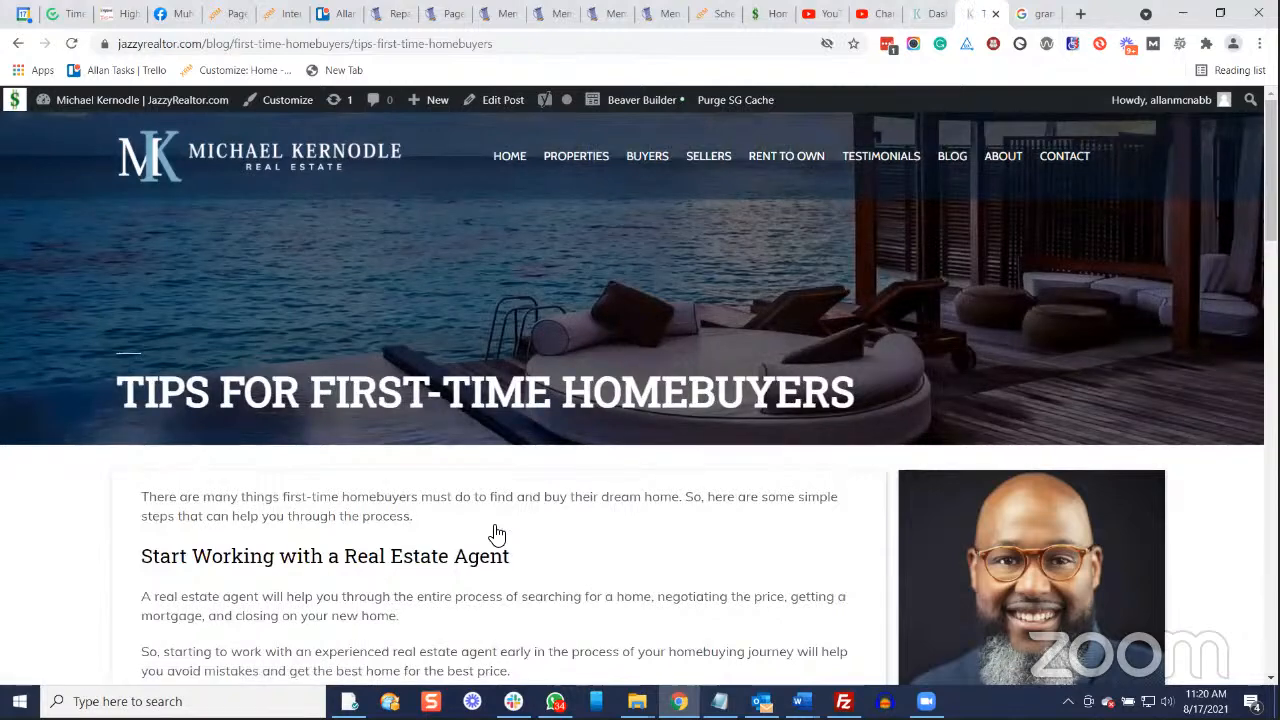
mouse_move(645, 101)
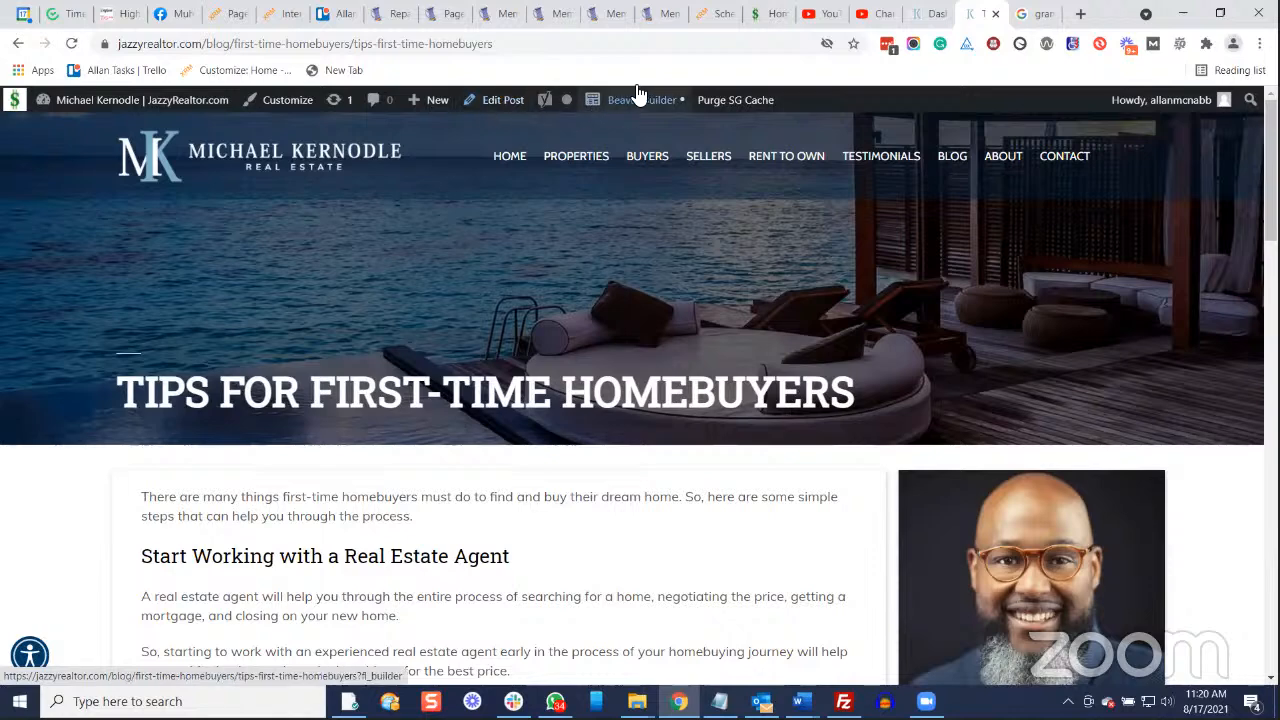
Open the "Tips for First-Time Homebuyers" post for editing and look over its text, publishing settings and categories.
left_click(497, 108)
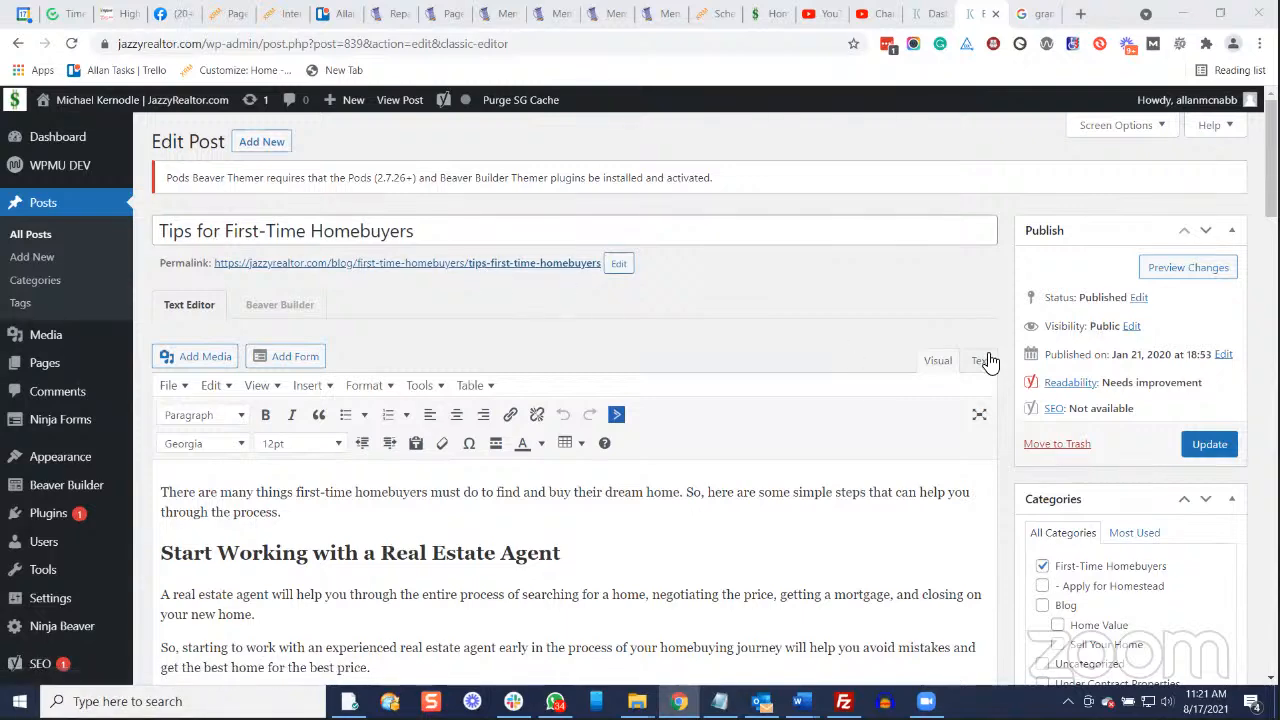
scroll(904, 313, "down", 3)
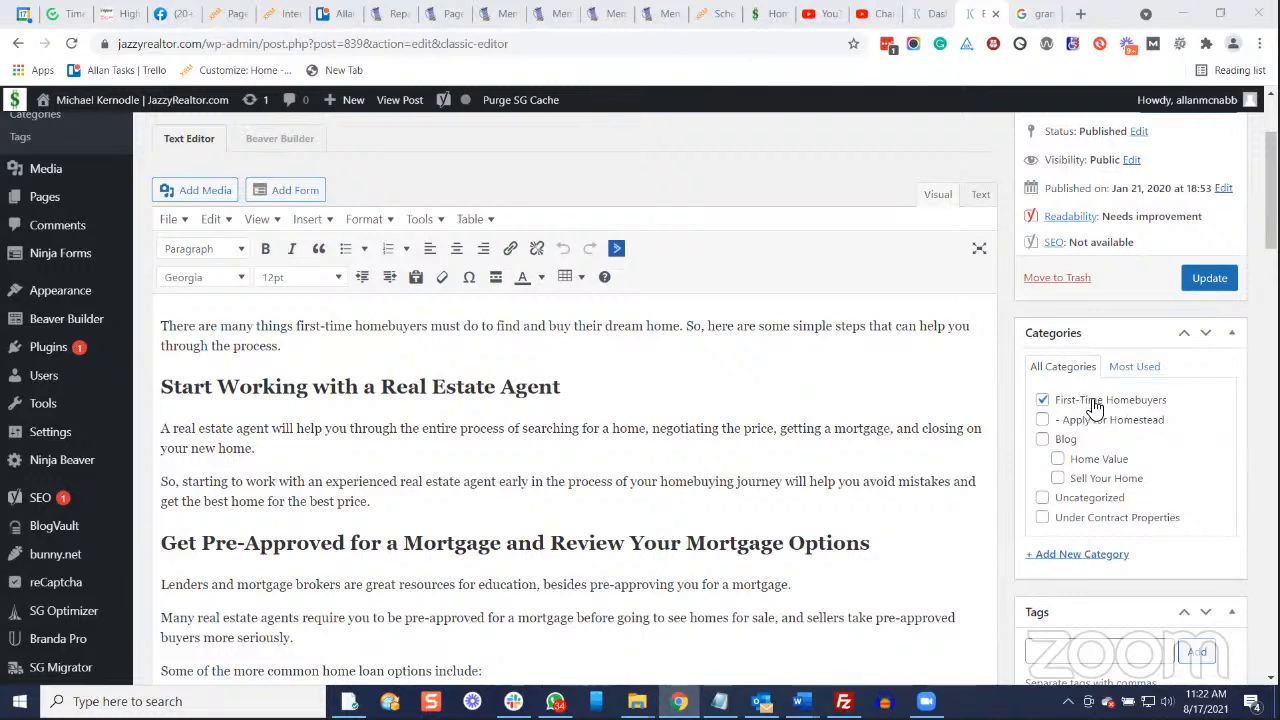
scroll(20, 365, "up", 2)
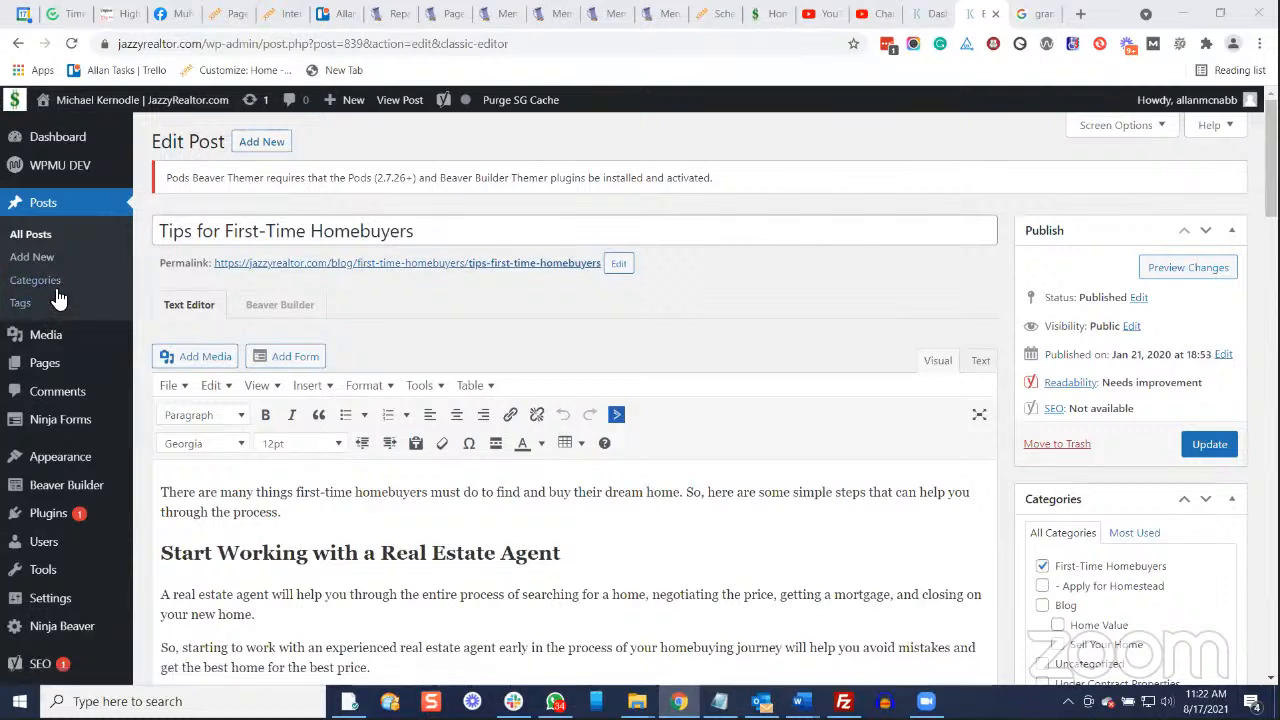
scroll(56, 294, "down", 1)
mouse_move(54, 291)
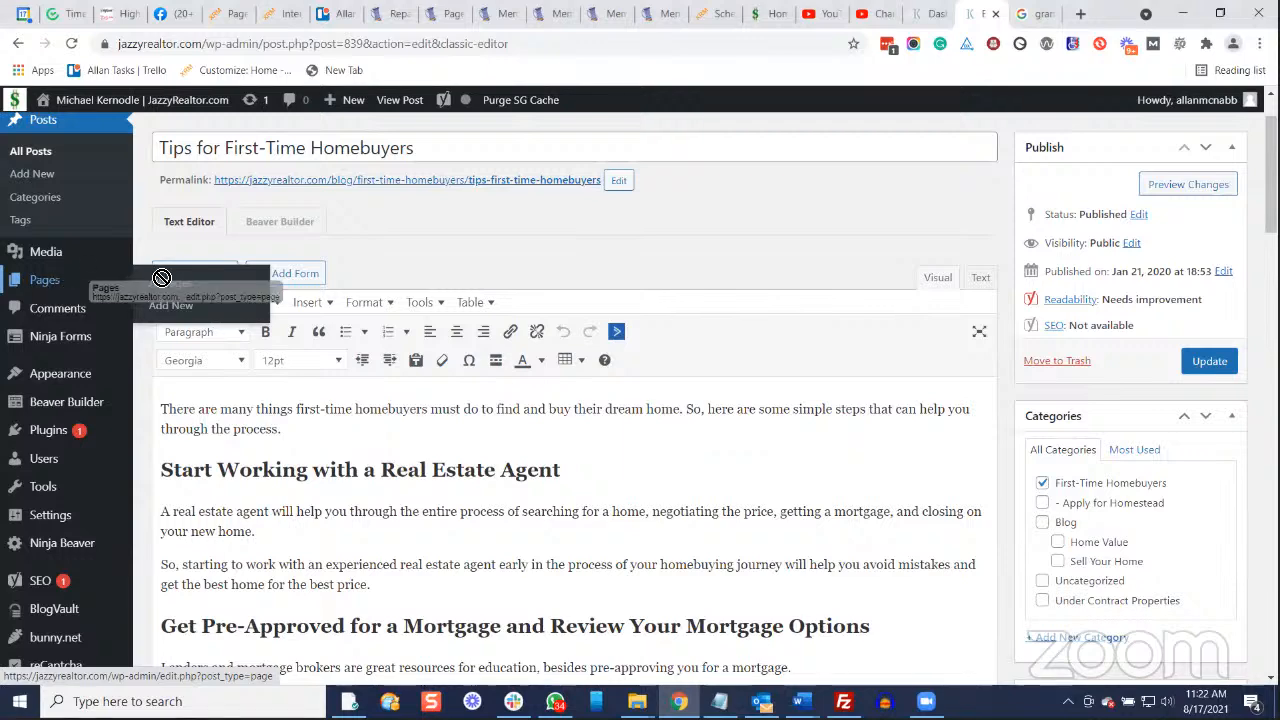
scroll(665, 325, "down", 1)
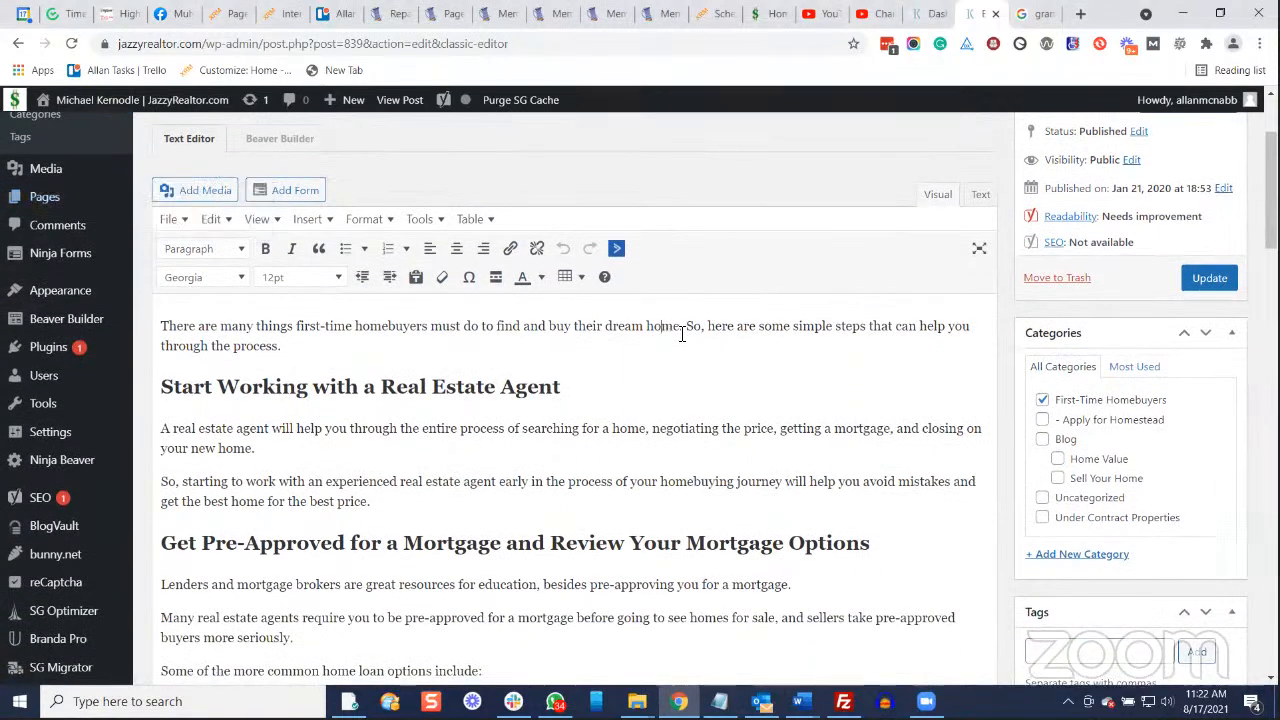
scroll(1151, 371, "up", 1)
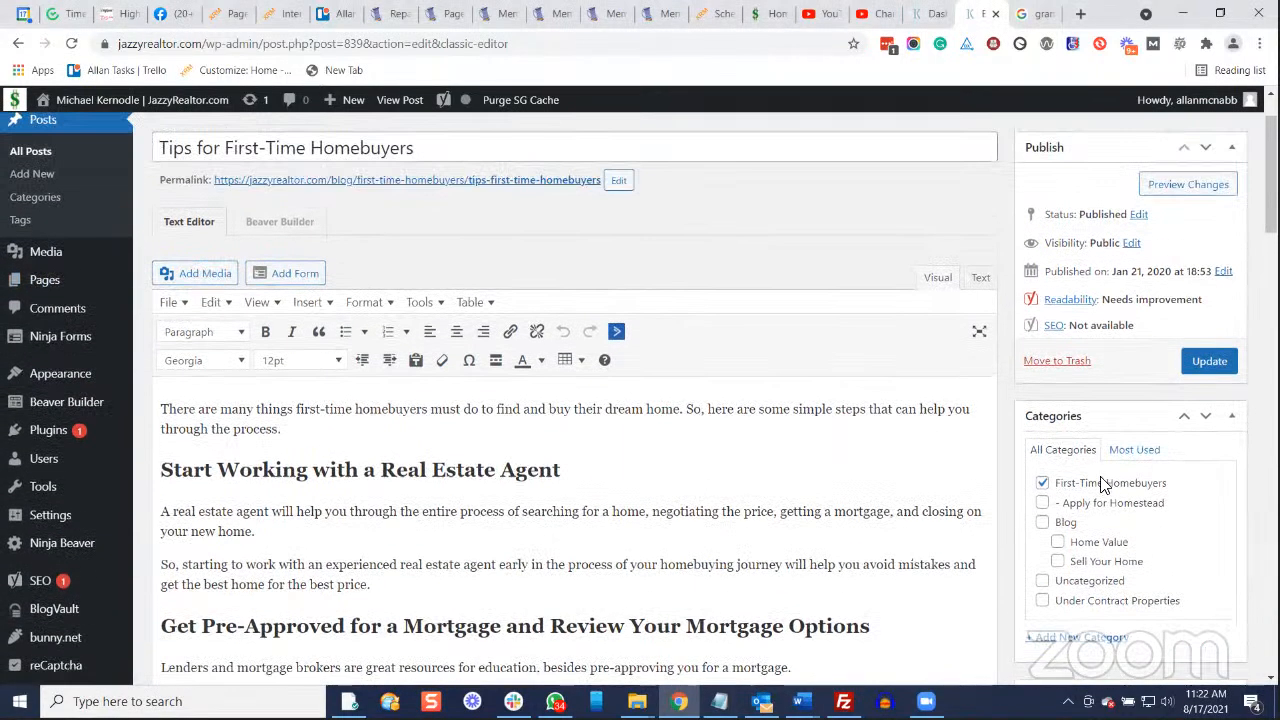
scroll(1197, 466, "down", 1)
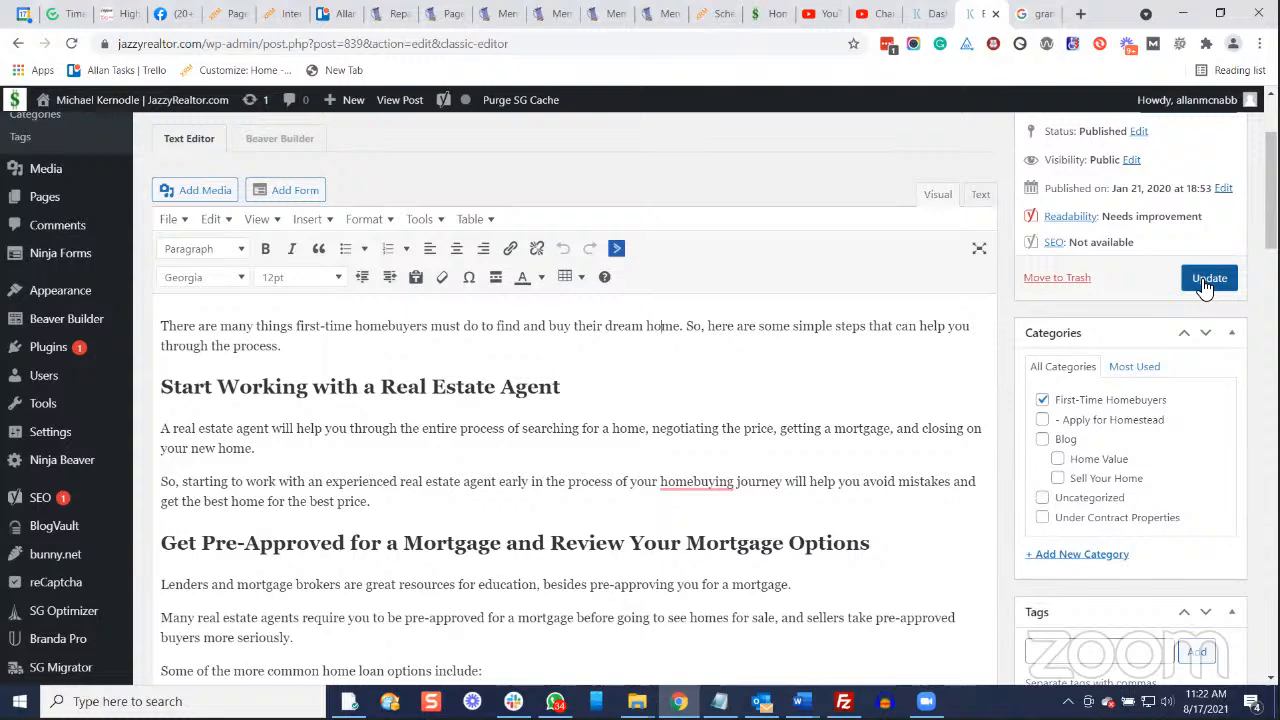
Check Grammarly's suggestion for the flagged word "homebuying" and review the other flagged text through the end of the post.
scroll(852, 351, "down", 3)
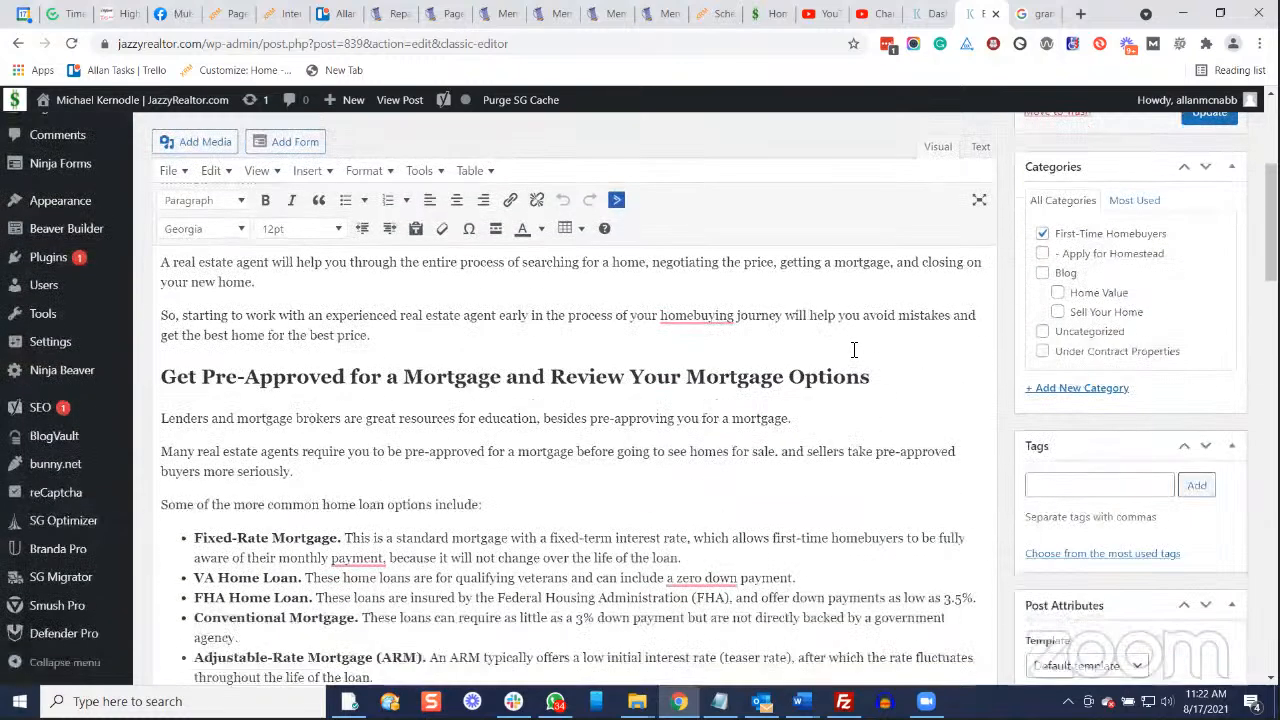
scroll(800, 376, "up", 2)
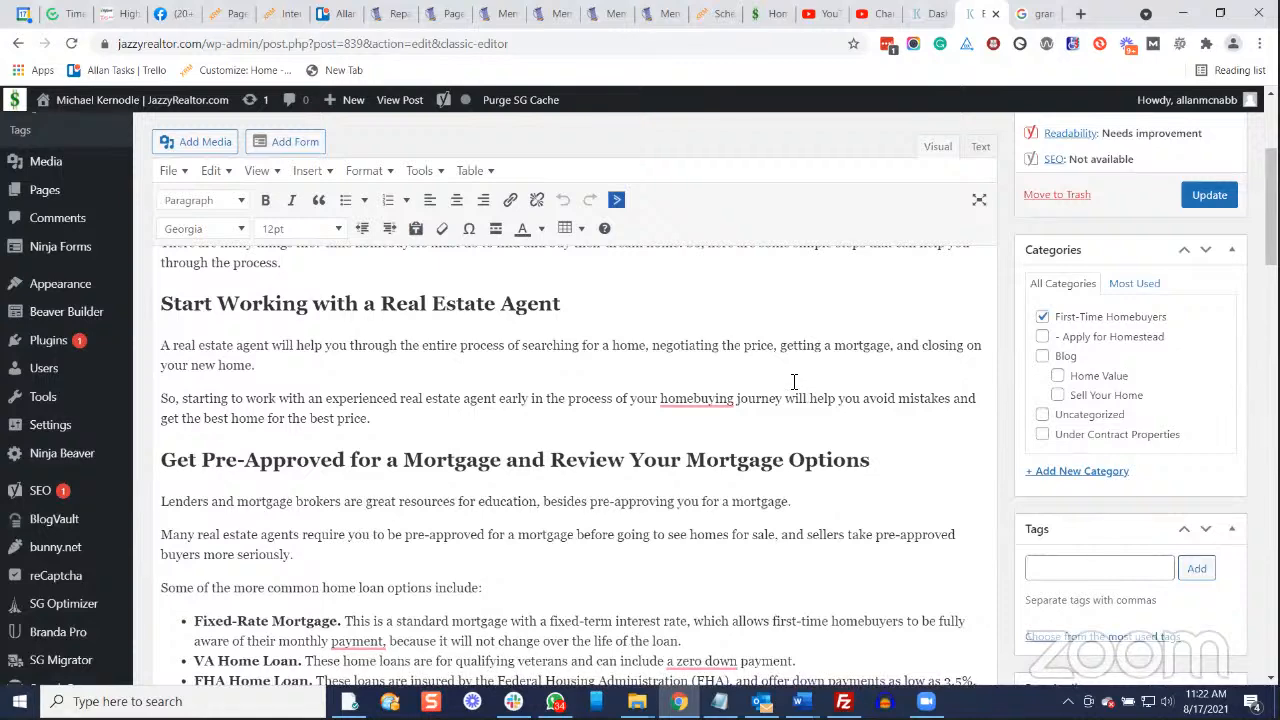
scroll(789, 391, "down", 2)
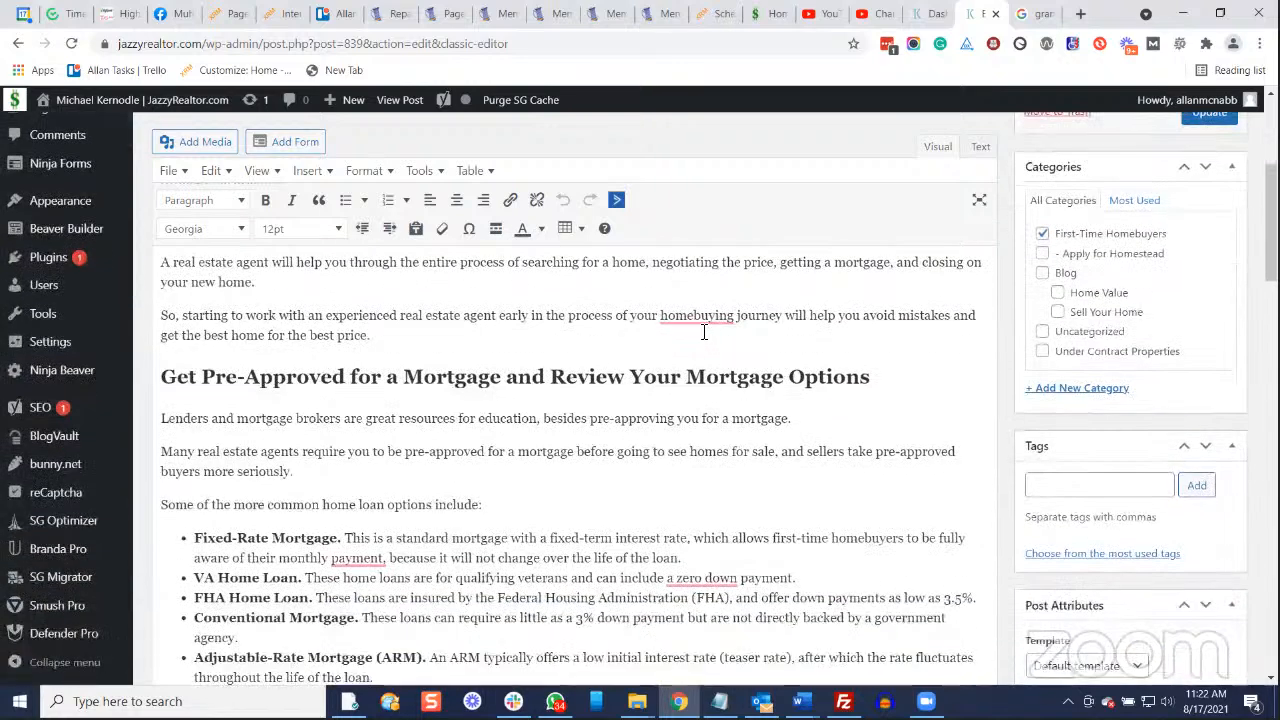
mouse_move(702, 320)
left_click(688, 318)
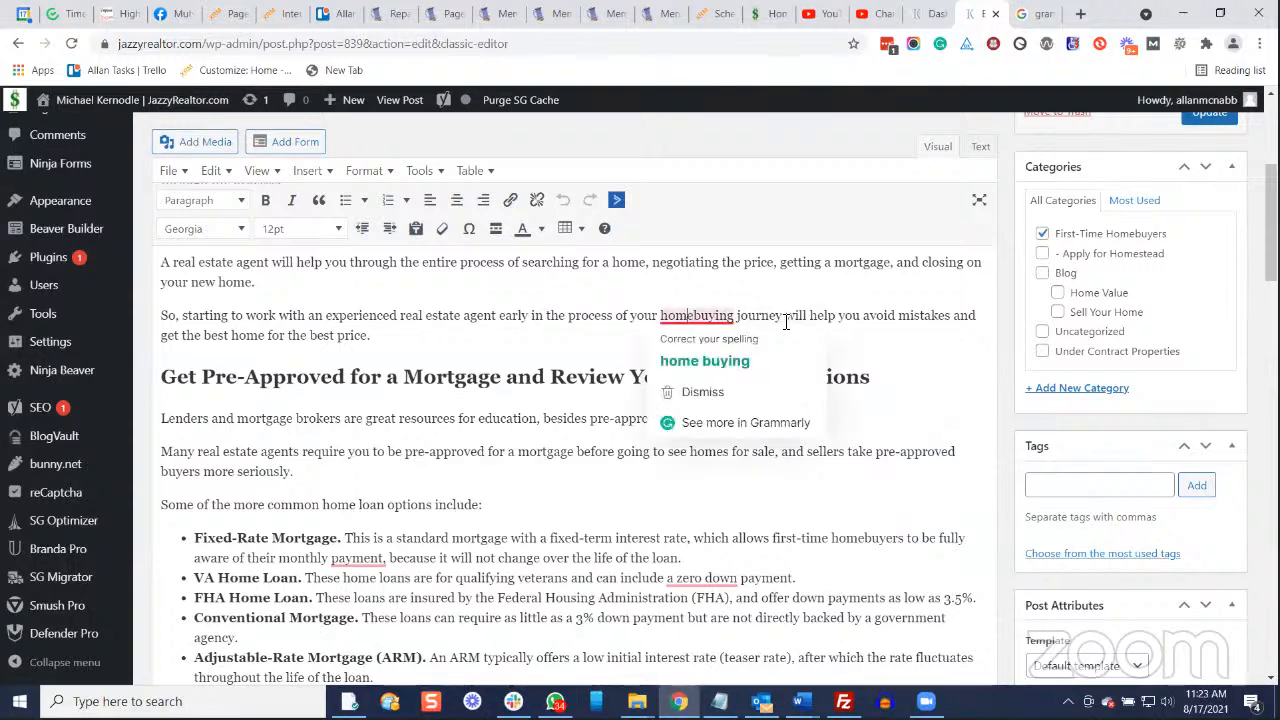
scroll(837, 329, "down", 3)
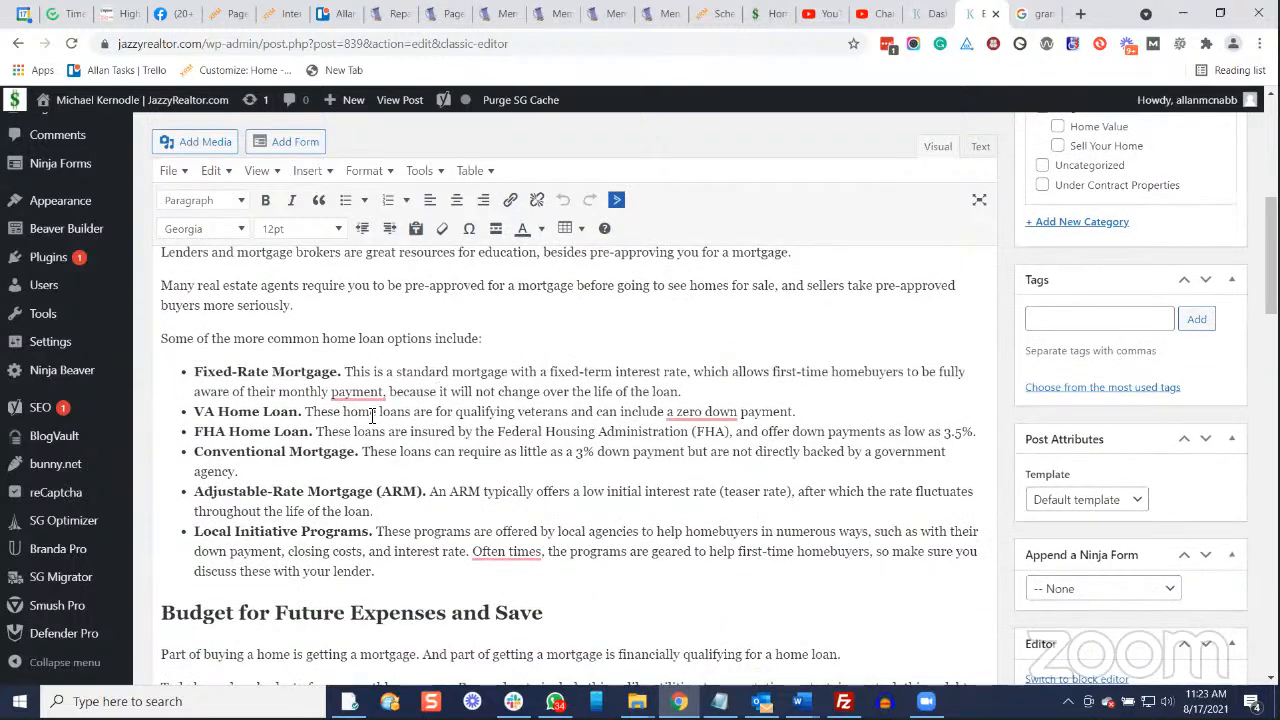
left_click(365, 397)
scroll(668, 428, "down", 5)
scroll(820, 457, "down", 12)
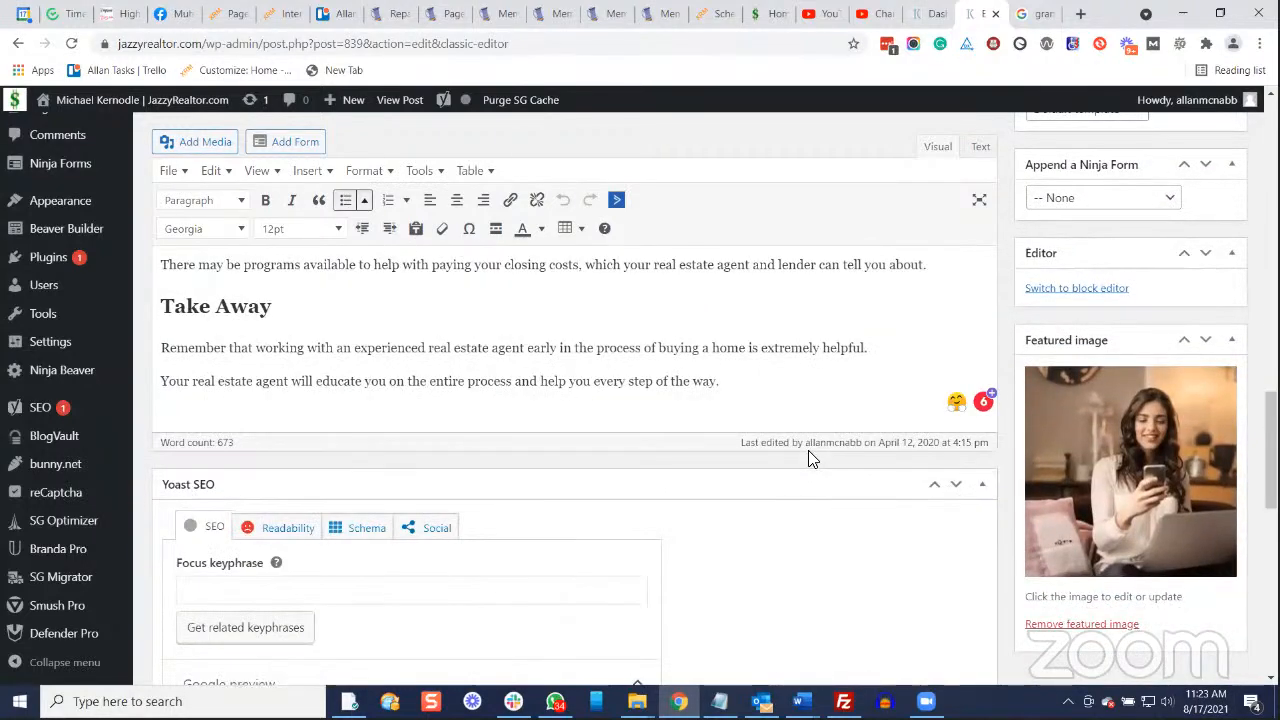
left_click(786, 383)
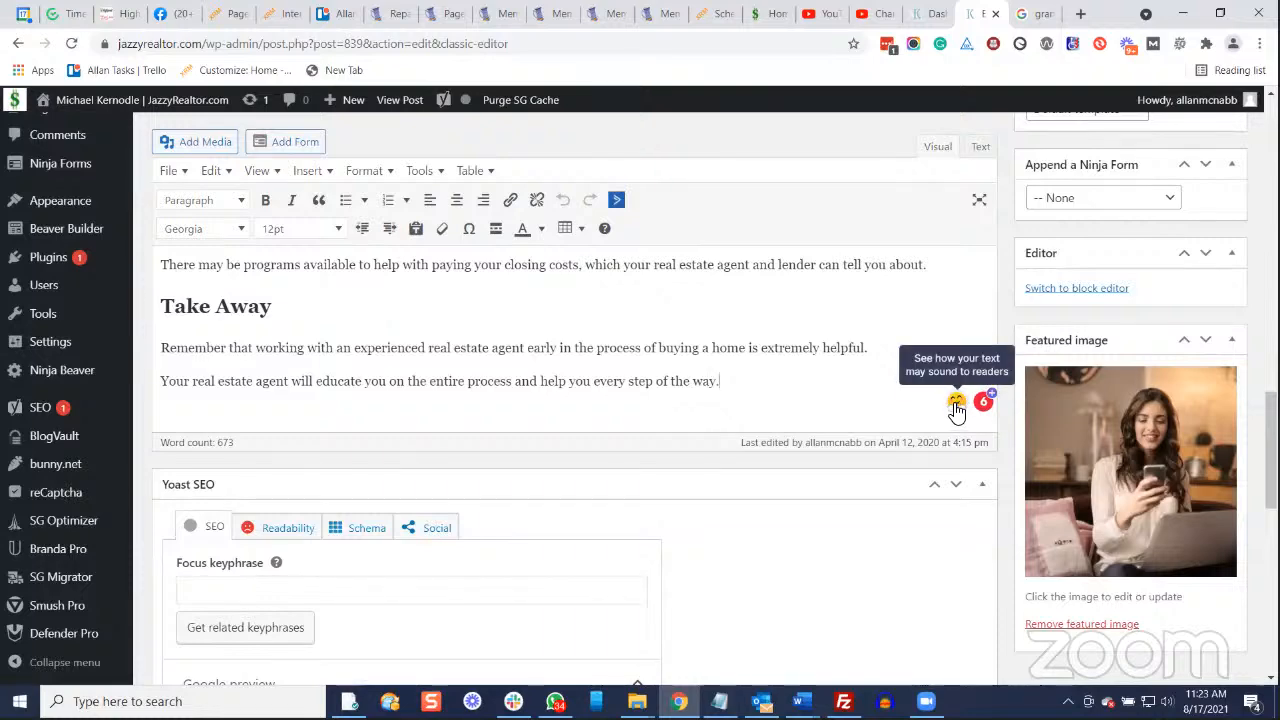
Fill in a new post category named Mortgage Rates with Blog as its parent, without adding it, and review the existing categories.
scroll(760, 390, "up", 4)
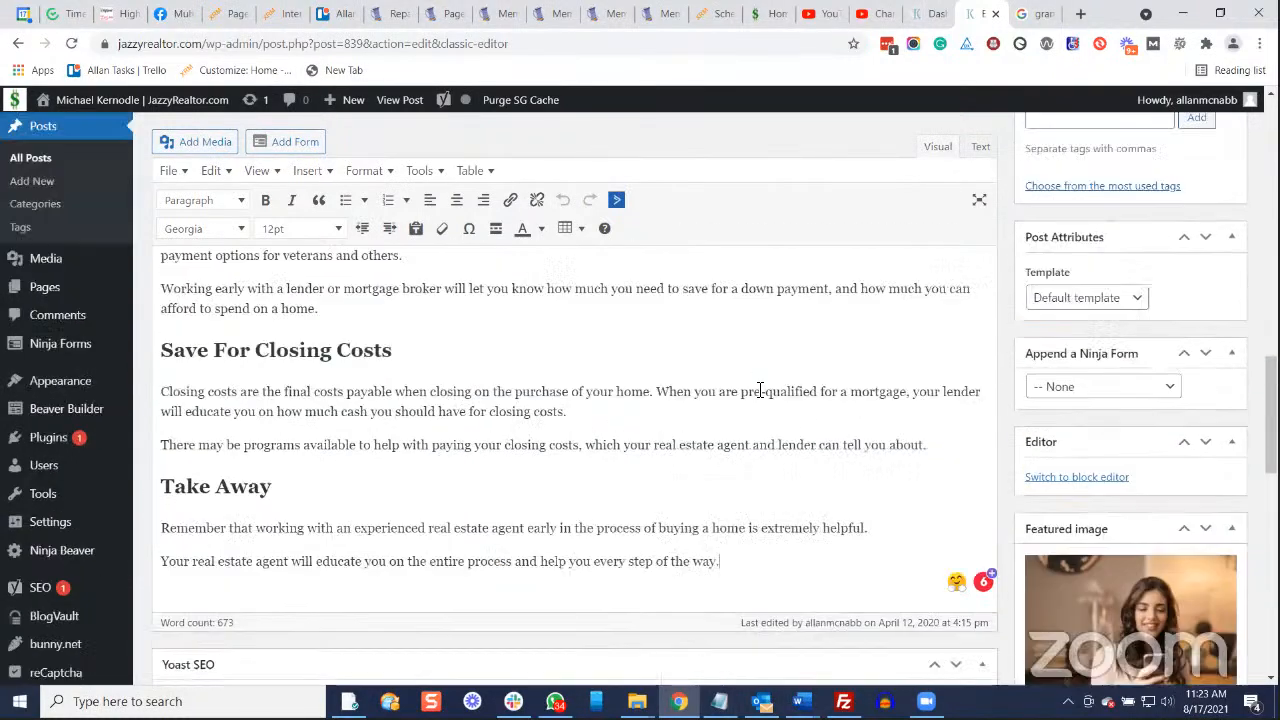
scroll(766, 386, "up", 3)
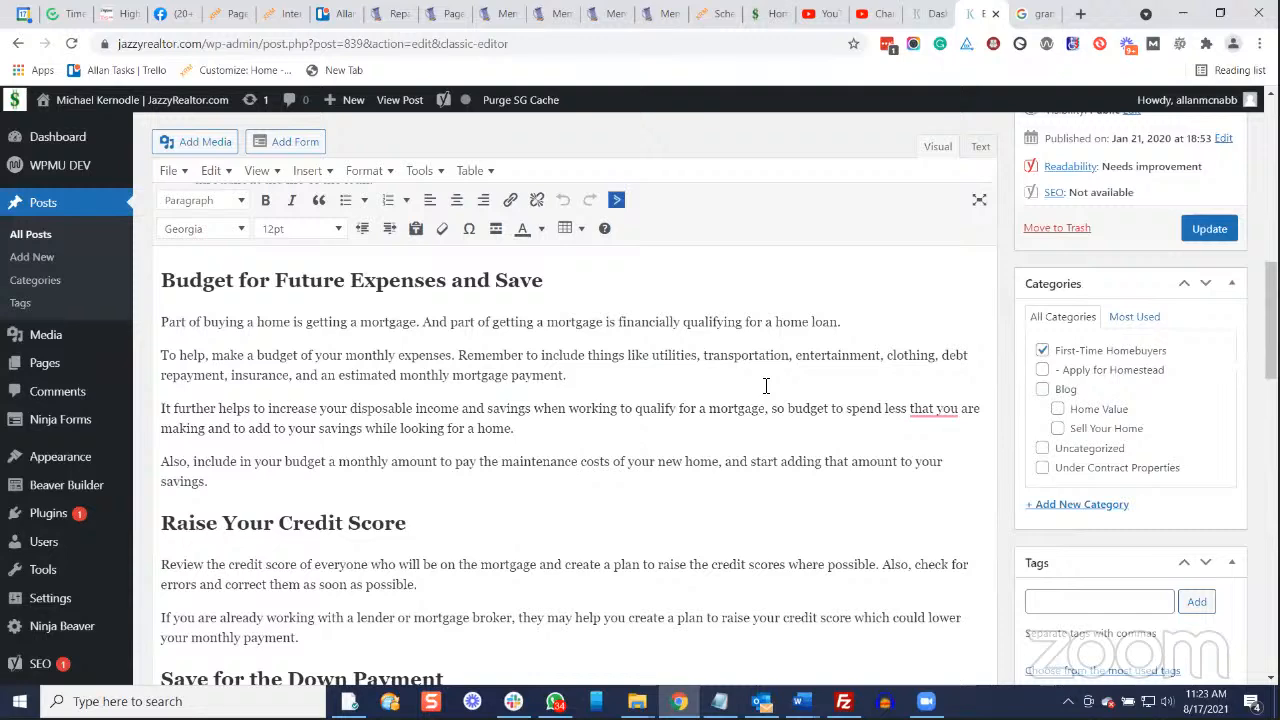
scroll(766, 386, "up", 2)
scroll(996, 410, "down", 3)
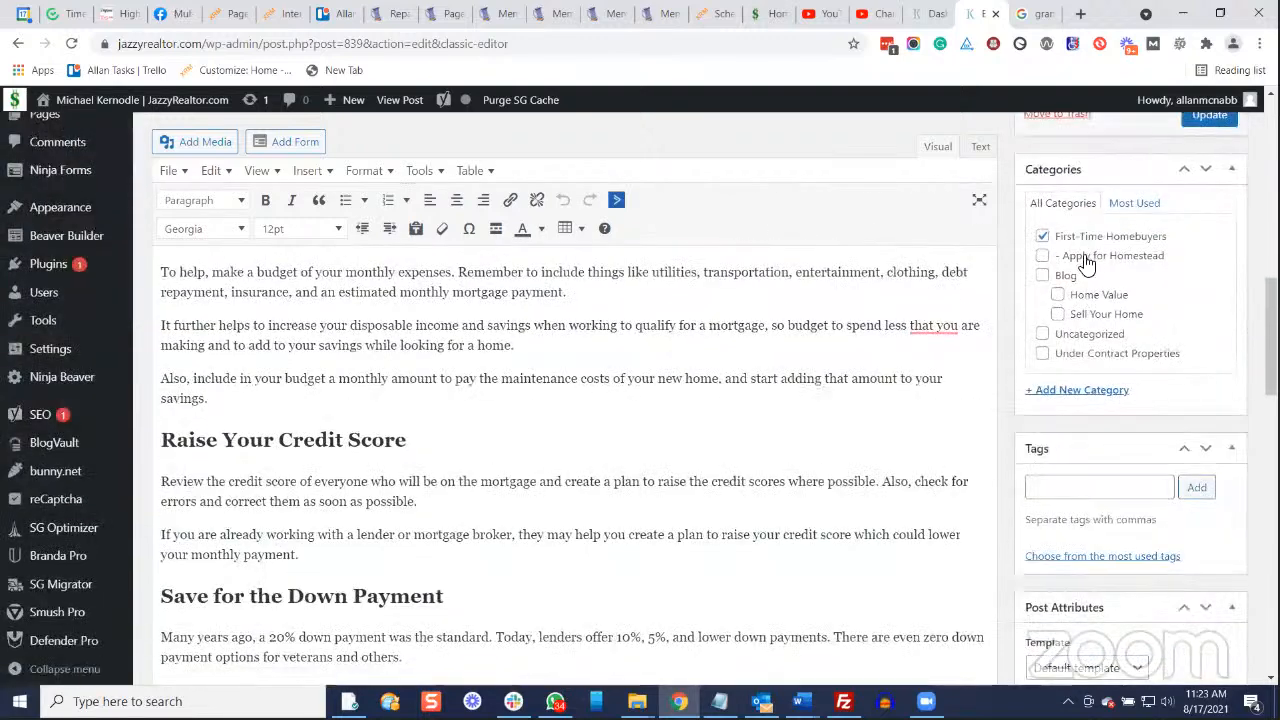
left_click(1113, 392)
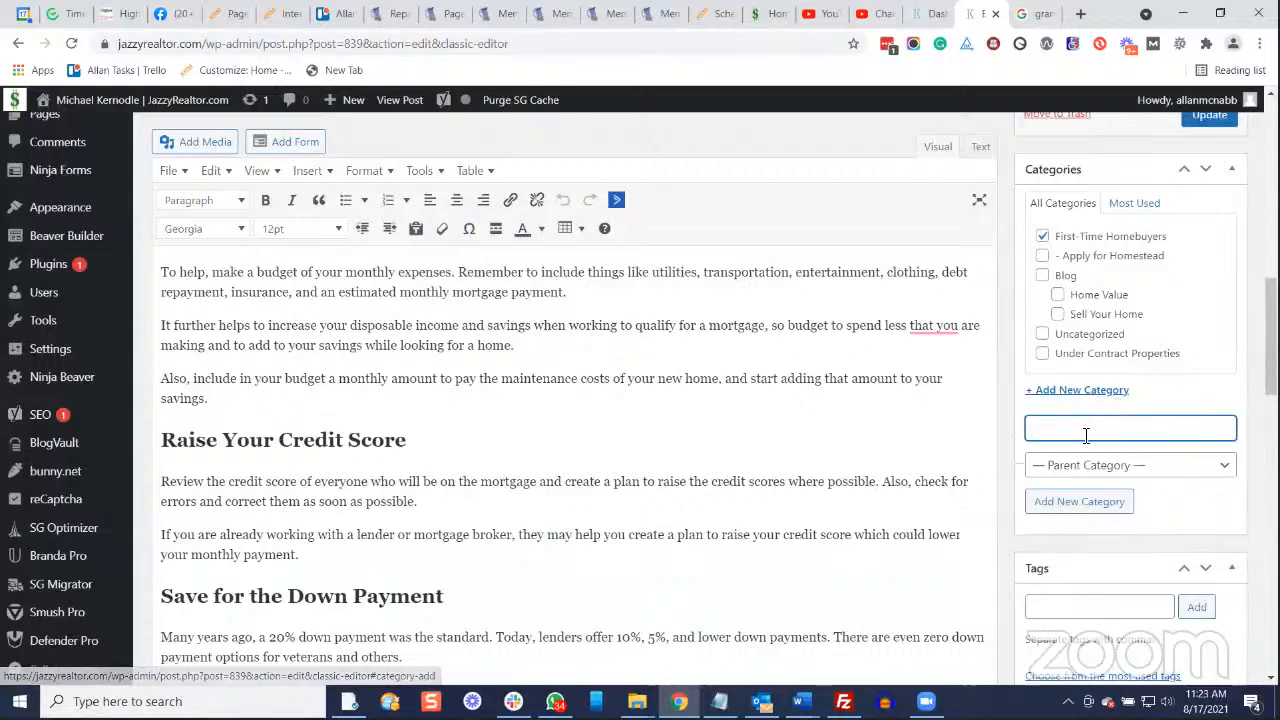
left_click(1084, 431)
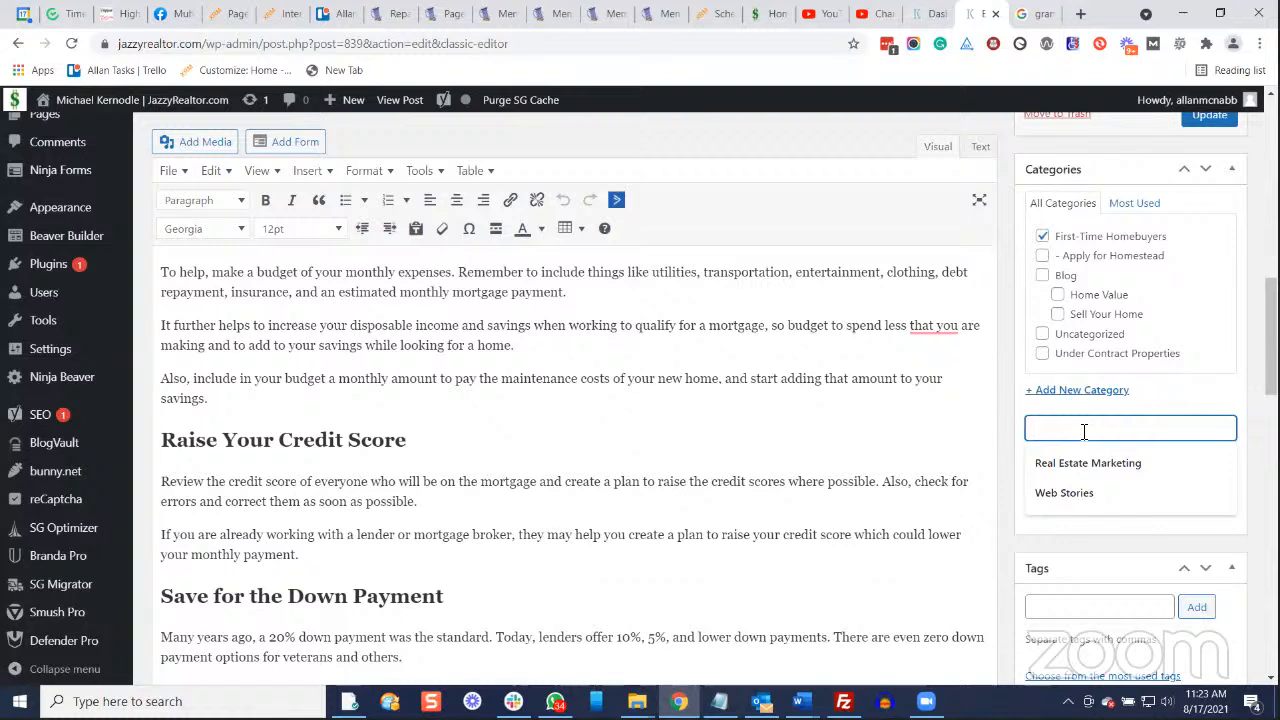
type("Mortgage")
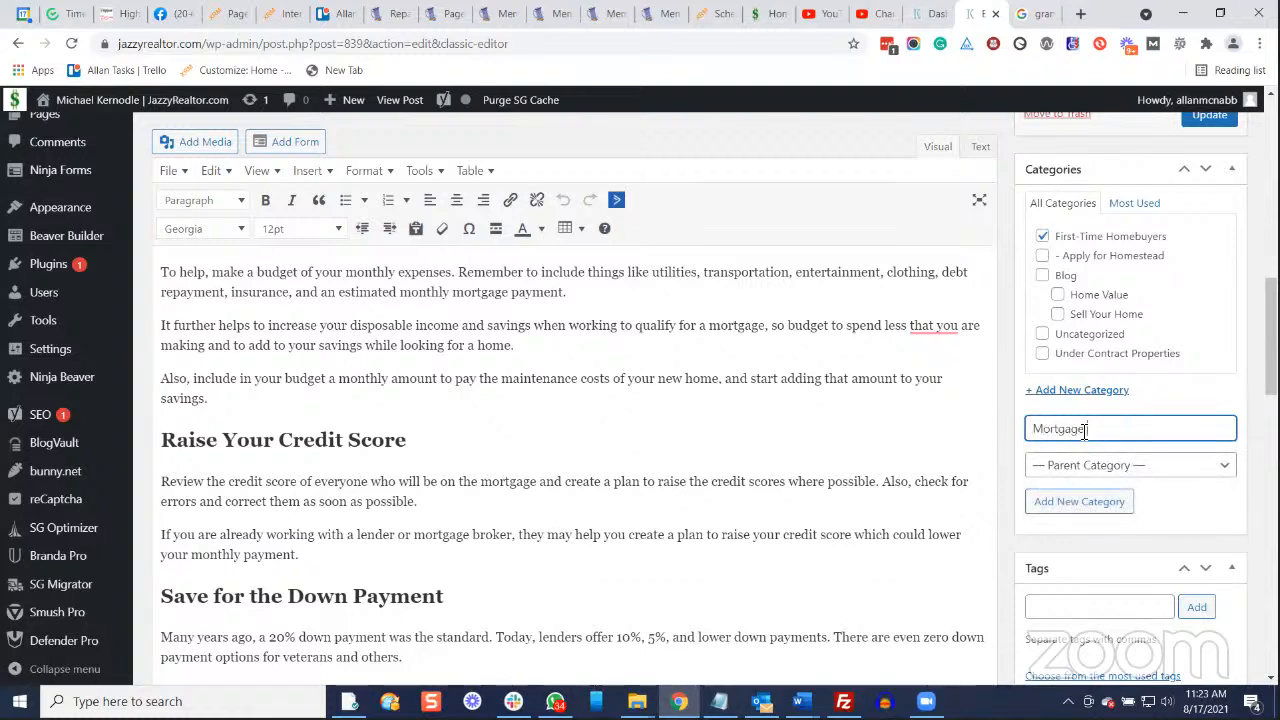
type(" Ratesw")
key("BackSpace")
left_click(1152, 470)
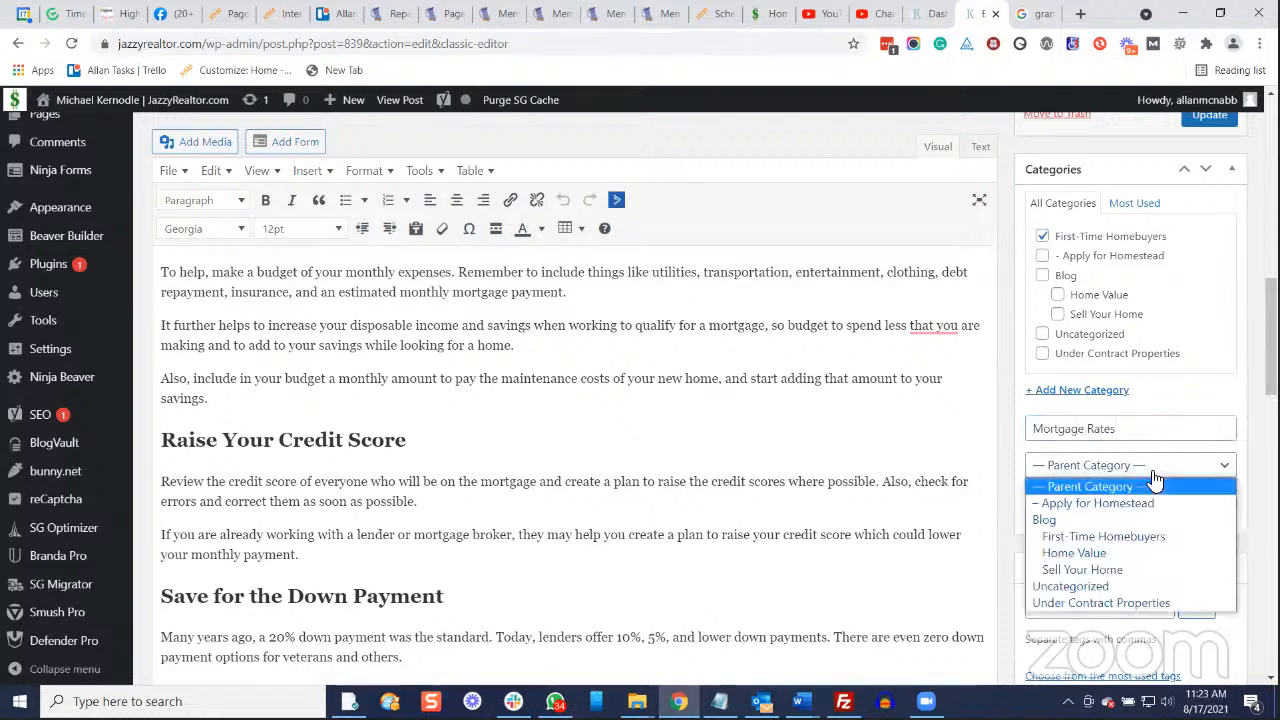
left_click(1120, 521)
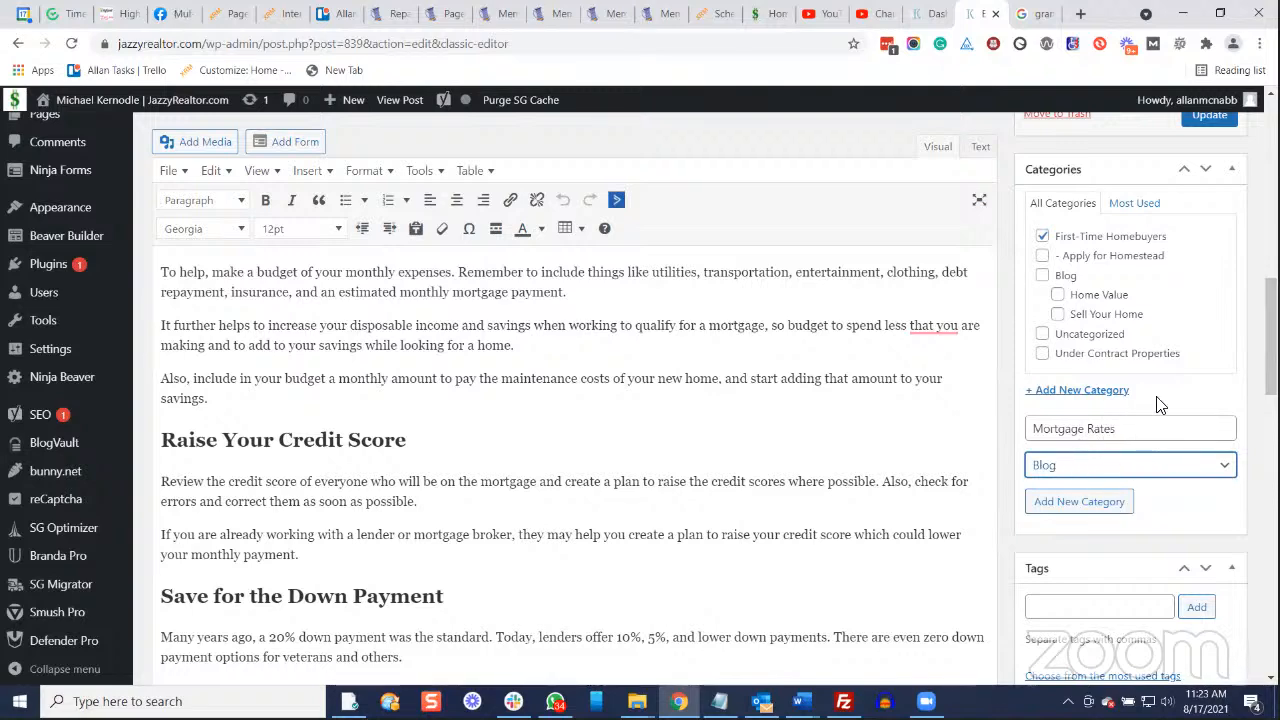
scroll(1170, 394, "down", 1)
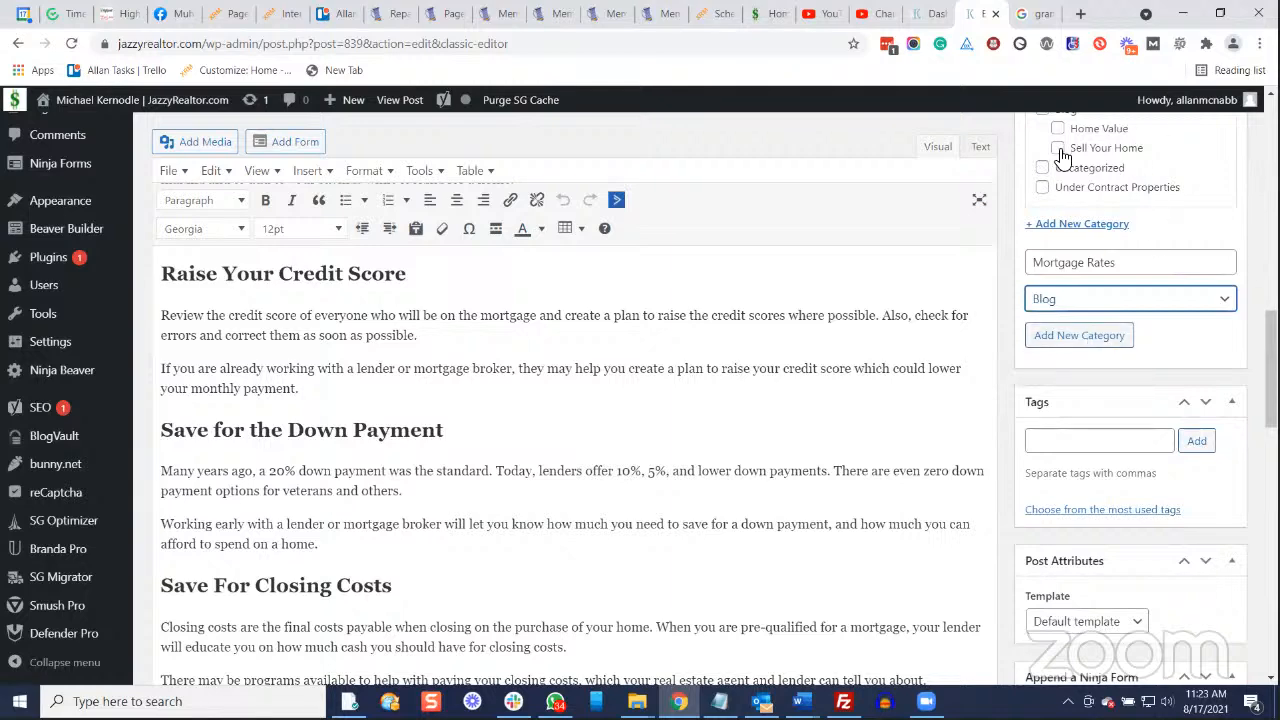
scroll(1088, 175, "up", 1)
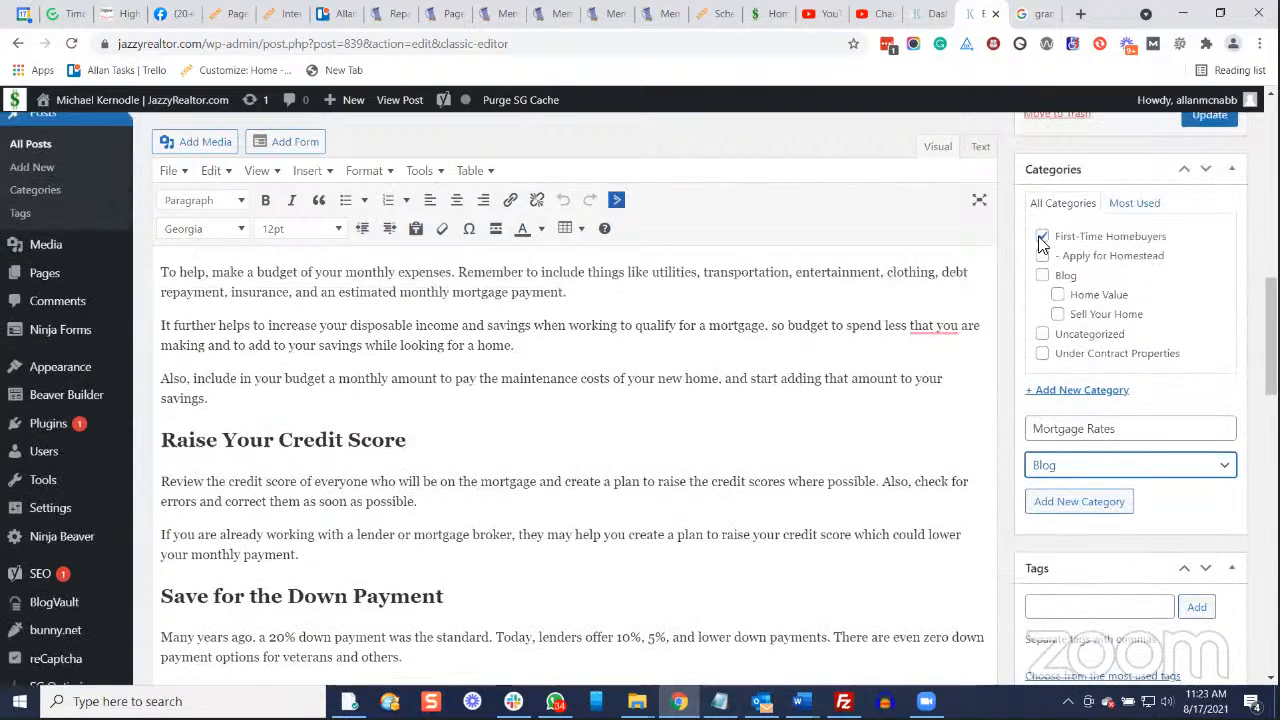
scroll(1071, 258, "down", 1)
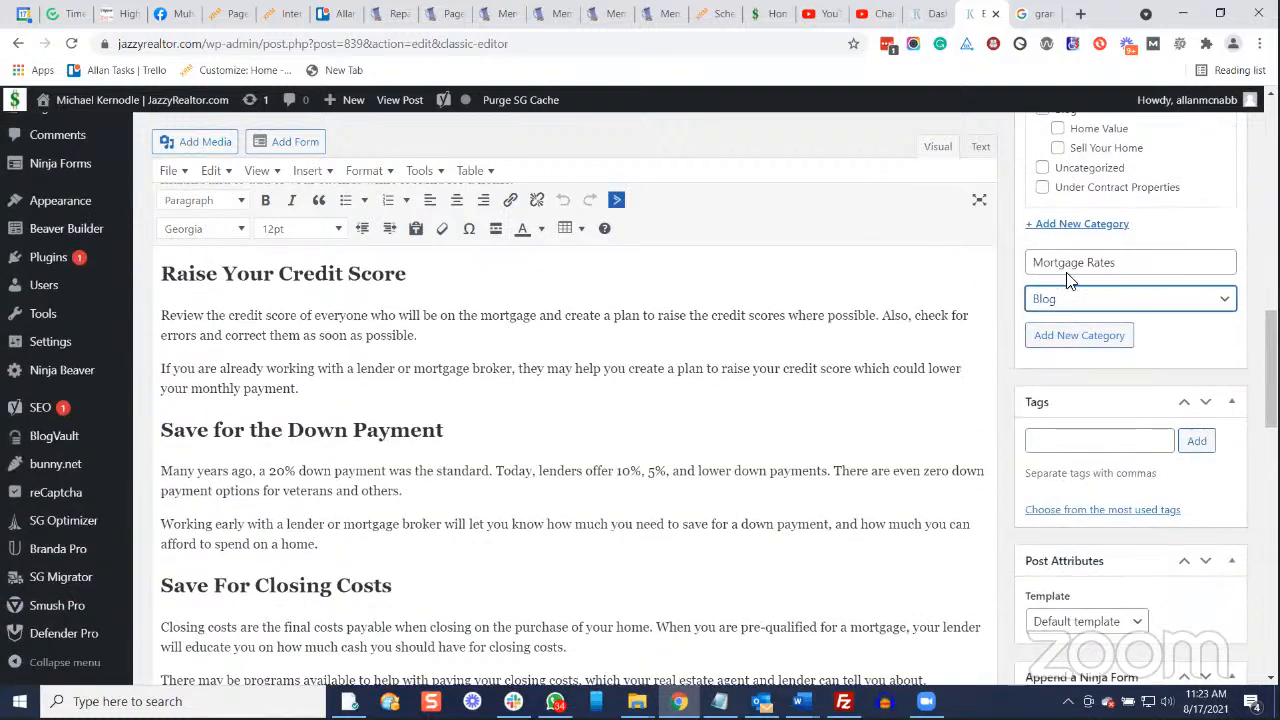
scroll(1013, 303, "up", 2)
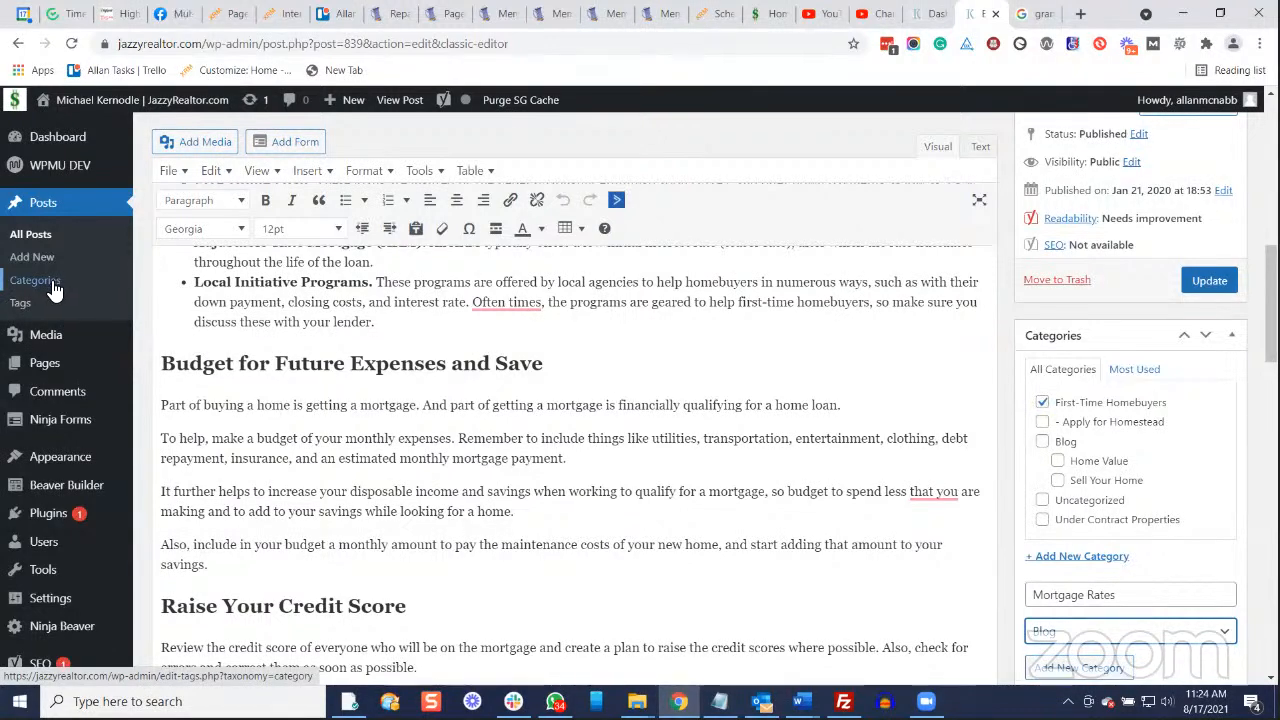
scroll(1100, 320, "down", 3)
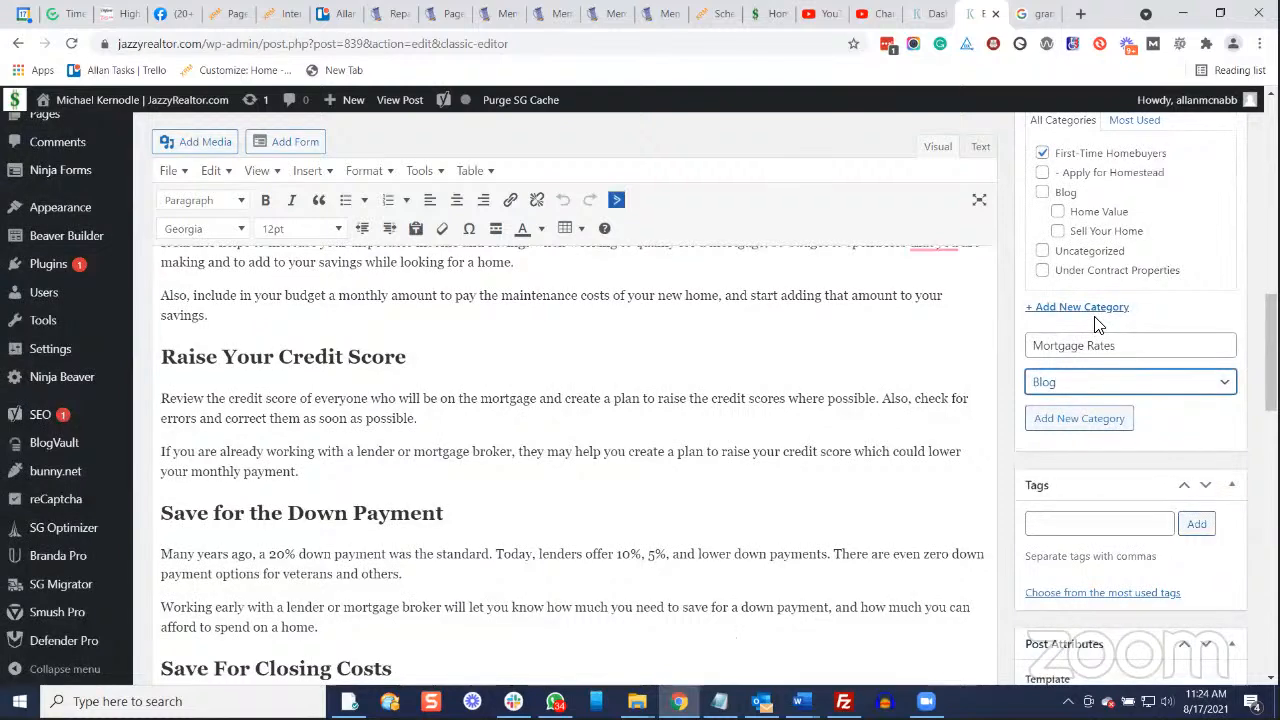
Enter #CreditScore as a tag for the post without adding it, and clear the entry again.
scroll(1100, 320, "down", 1)
left_click(1096, 358)
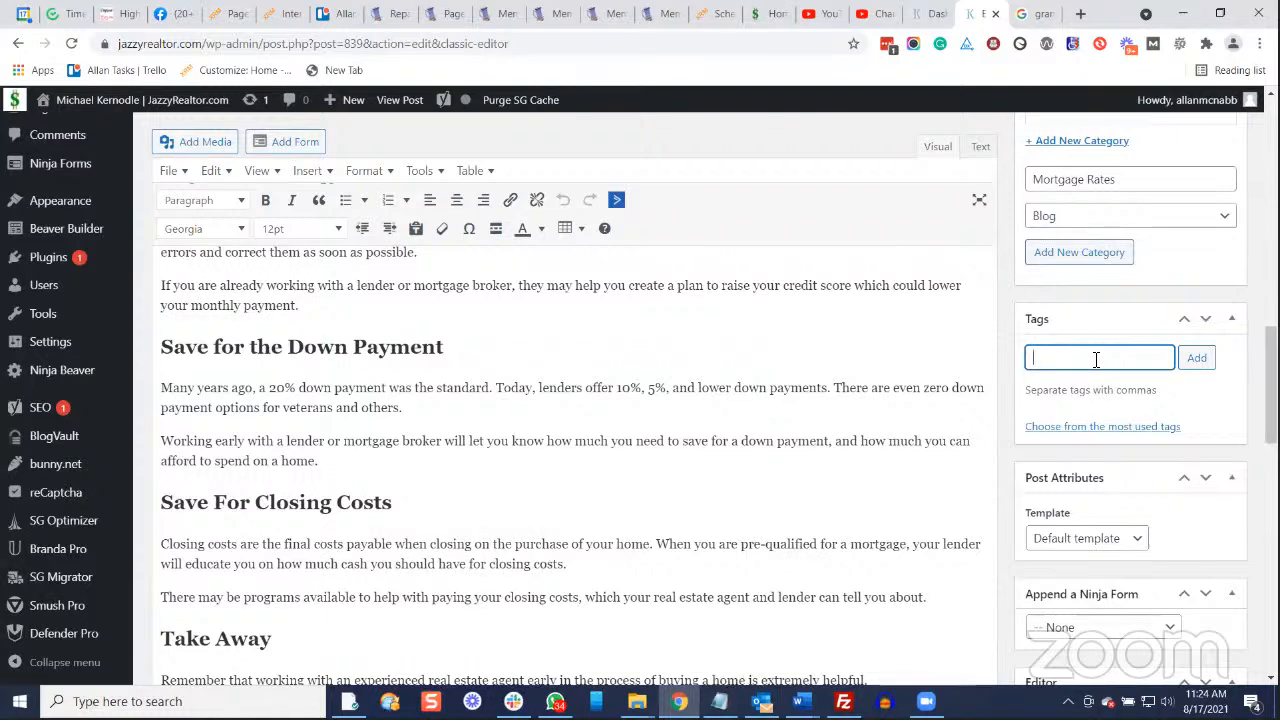
scroll(1096, 360, "up", 2)
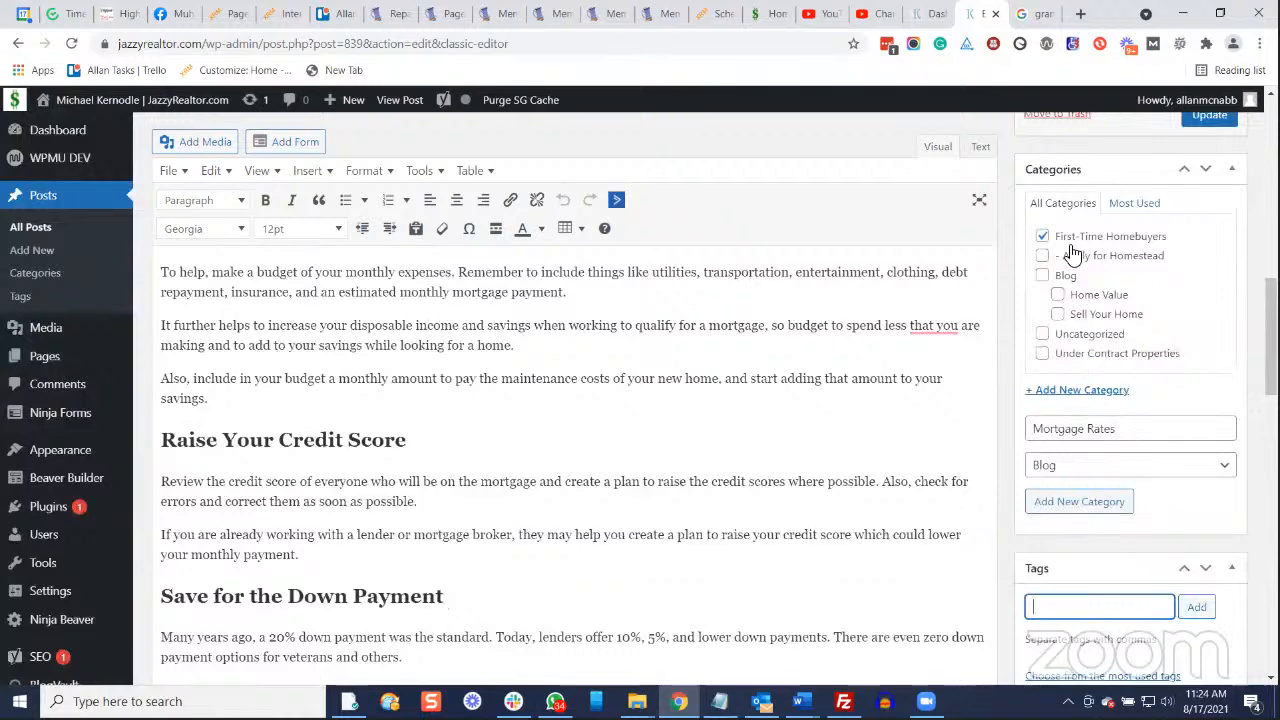
scroll(1080, 420, "down", 2)
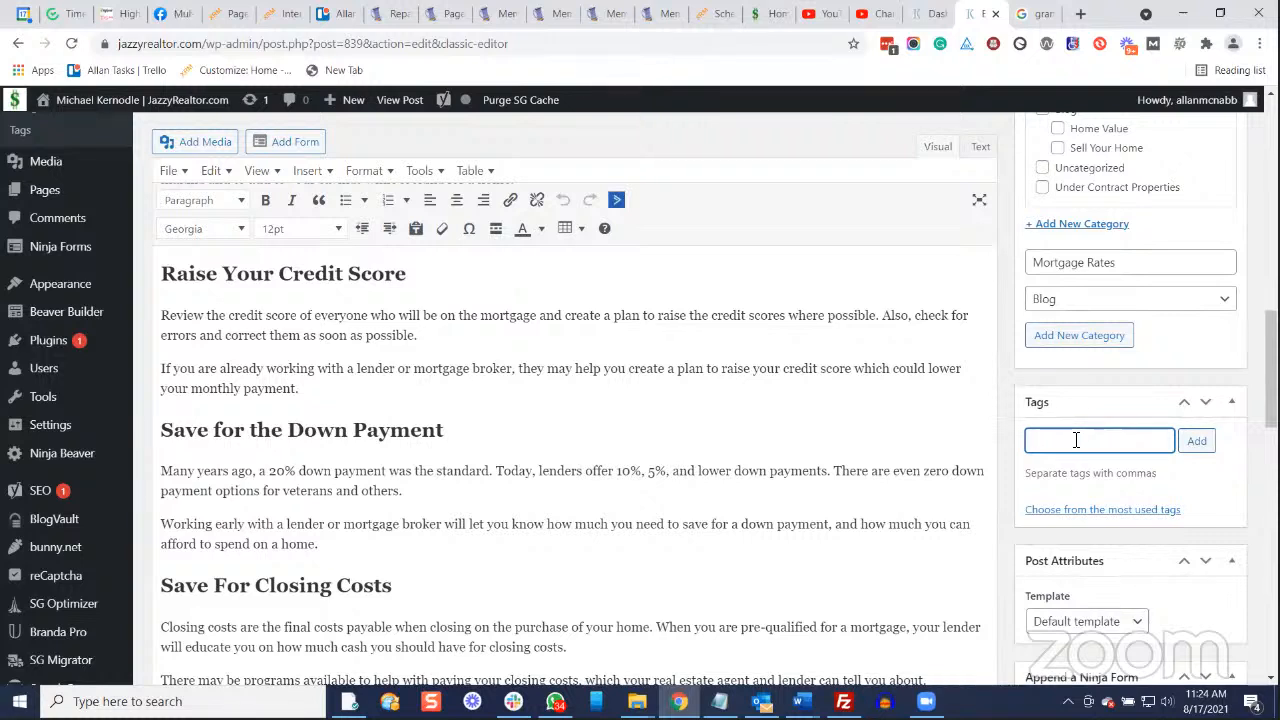
type("#CreditScore")
left_click_drag(1112, 442, 1007, 455)
key("ctrl+x")
scroll(796, 373, "down", 1)
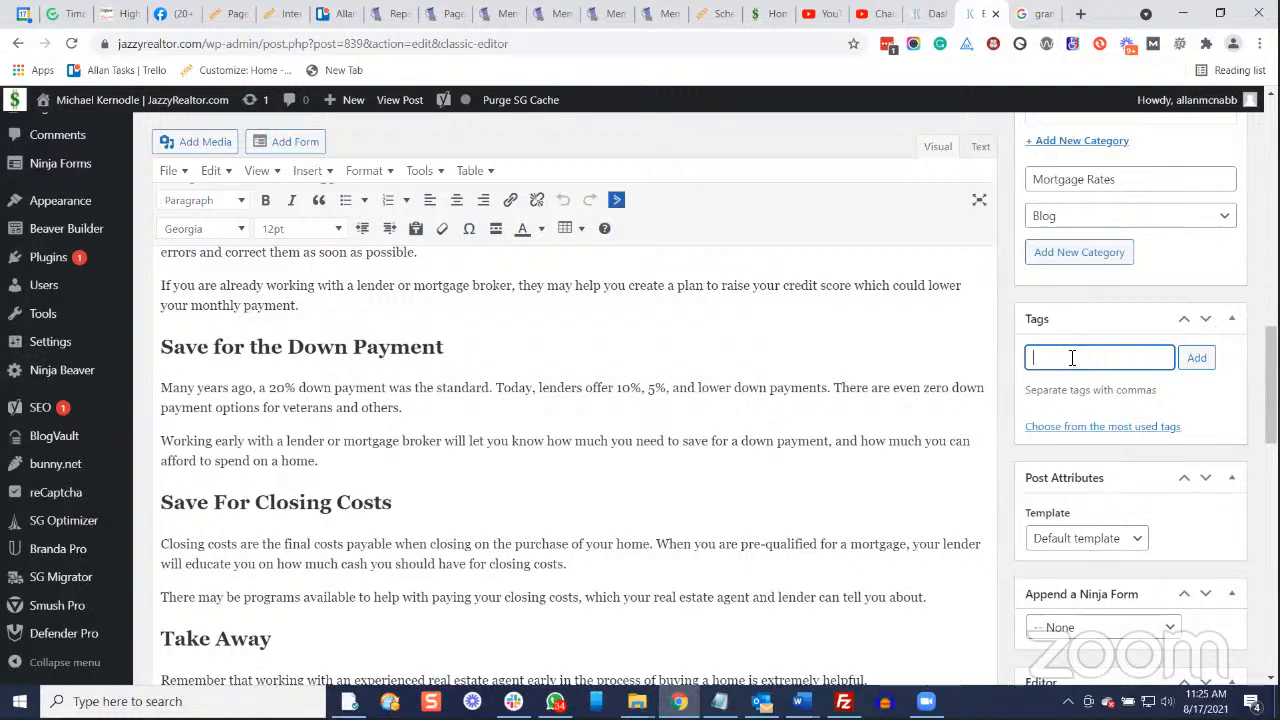
Examine the post's template, form, featured image and Yoast SEO settings, including the Google preview.
scroll(1068, 362, "down", 3)
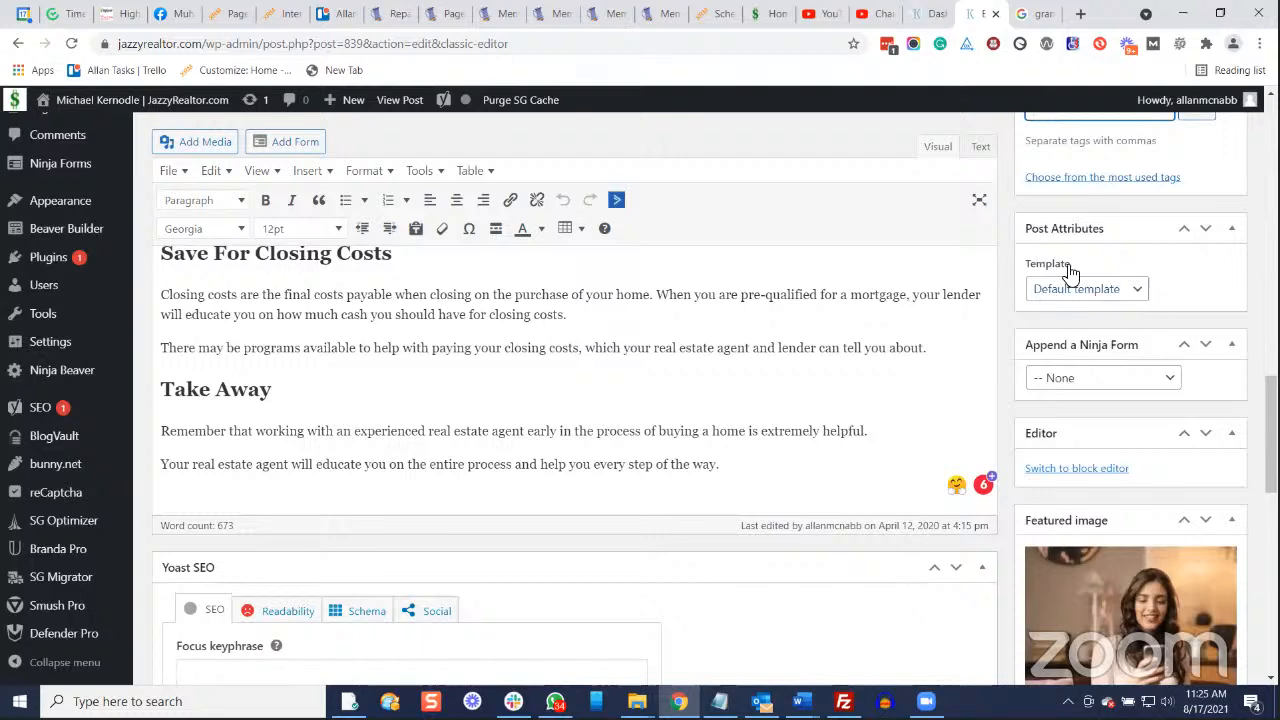
scroll(1114, 346, "down", 2)
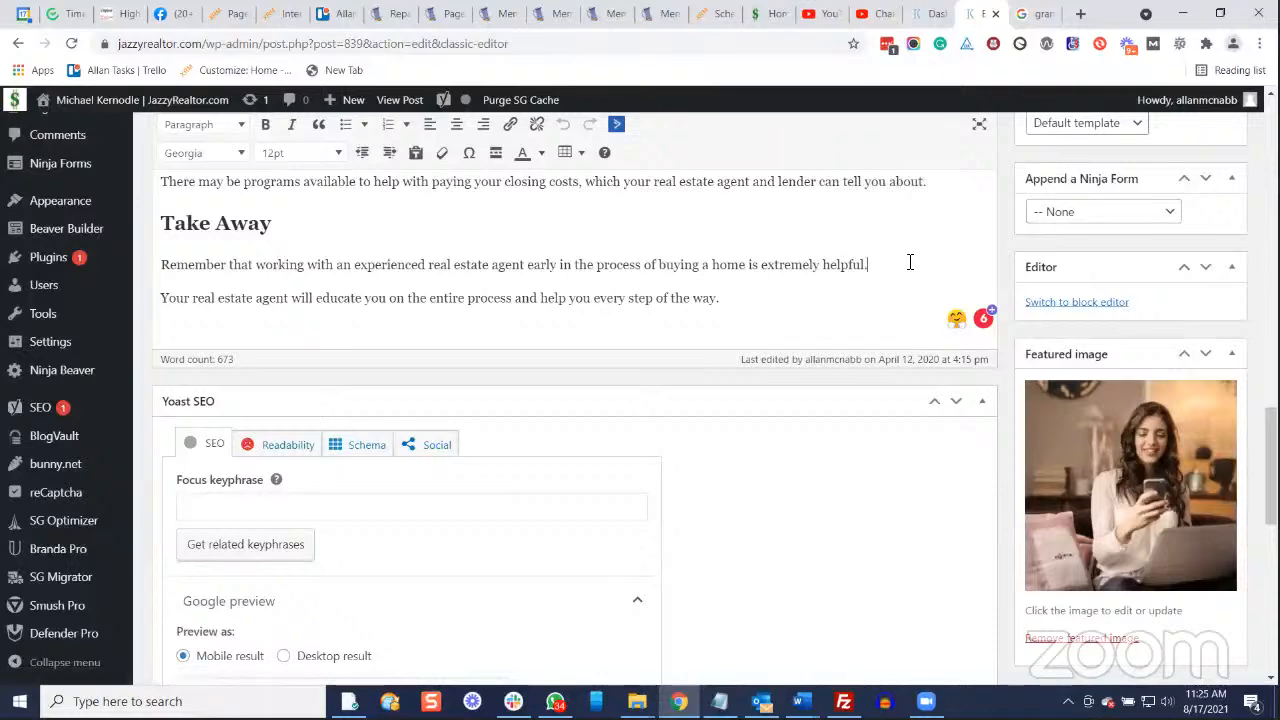
scroll(786, 265, "down", 1)
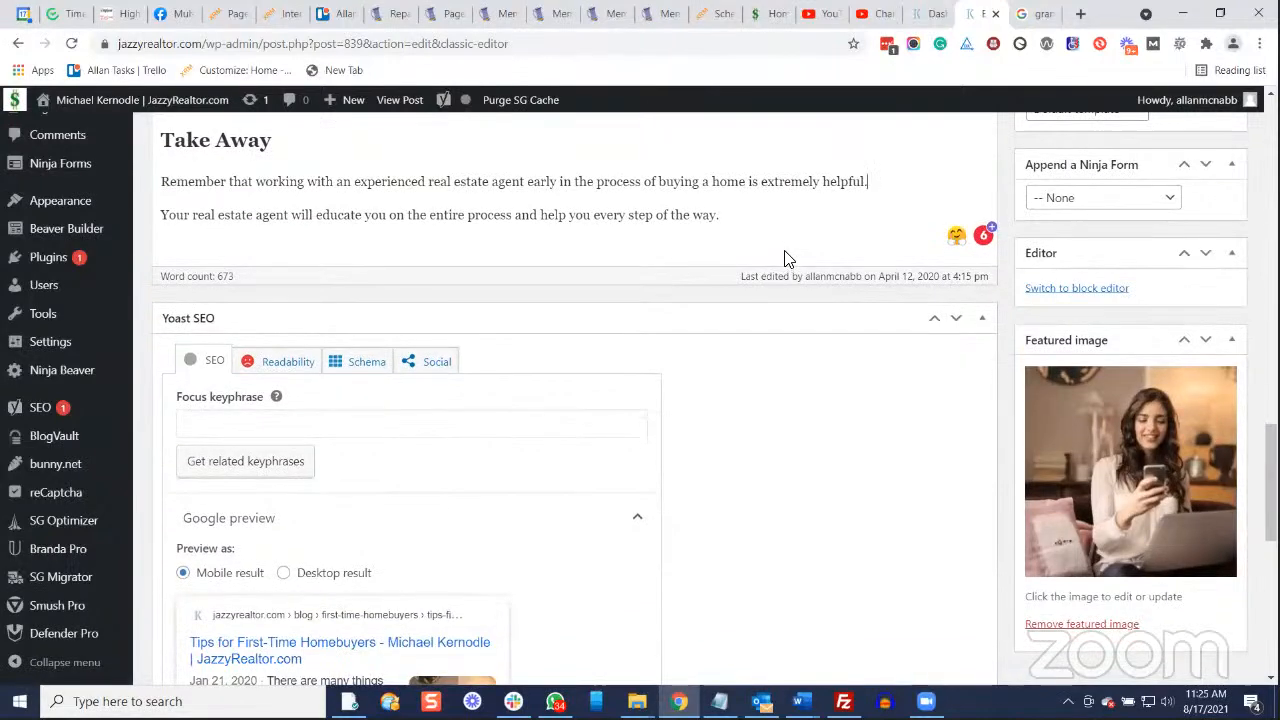
scroll(791, 246, "down", 2)
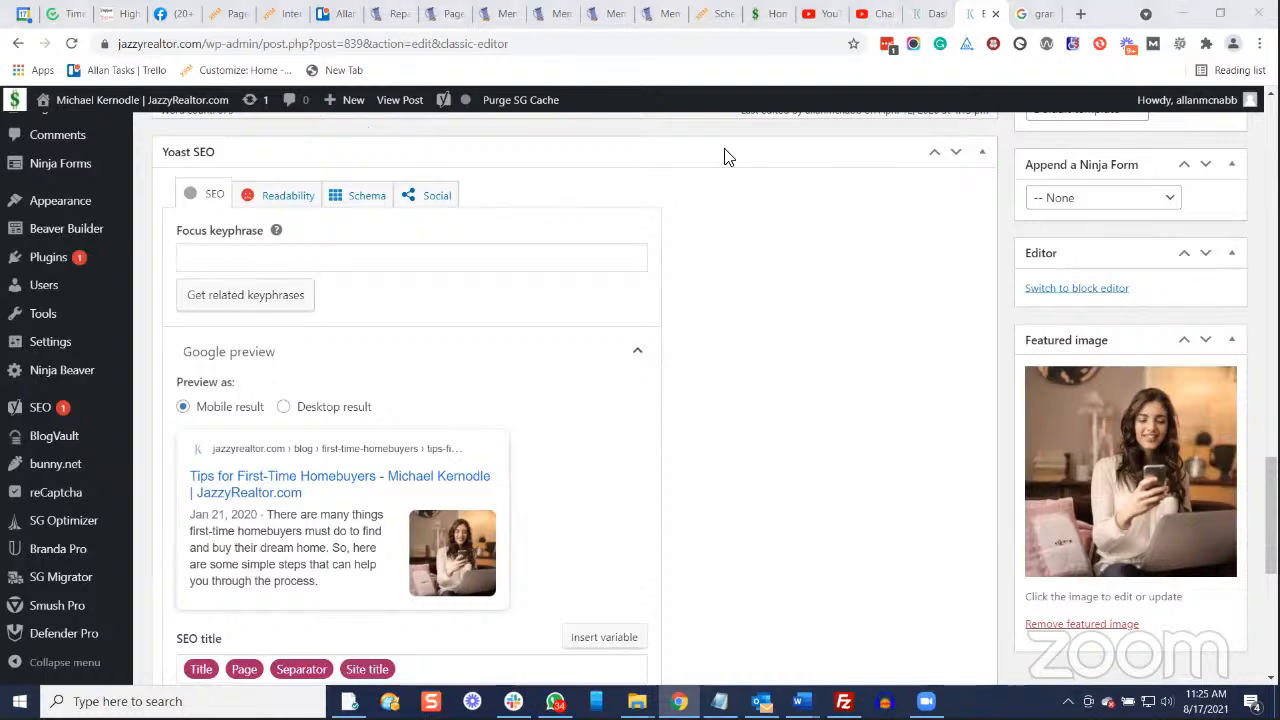
View the live post in a new tab and look over its published text and sidebar.
right_click(406, 114)
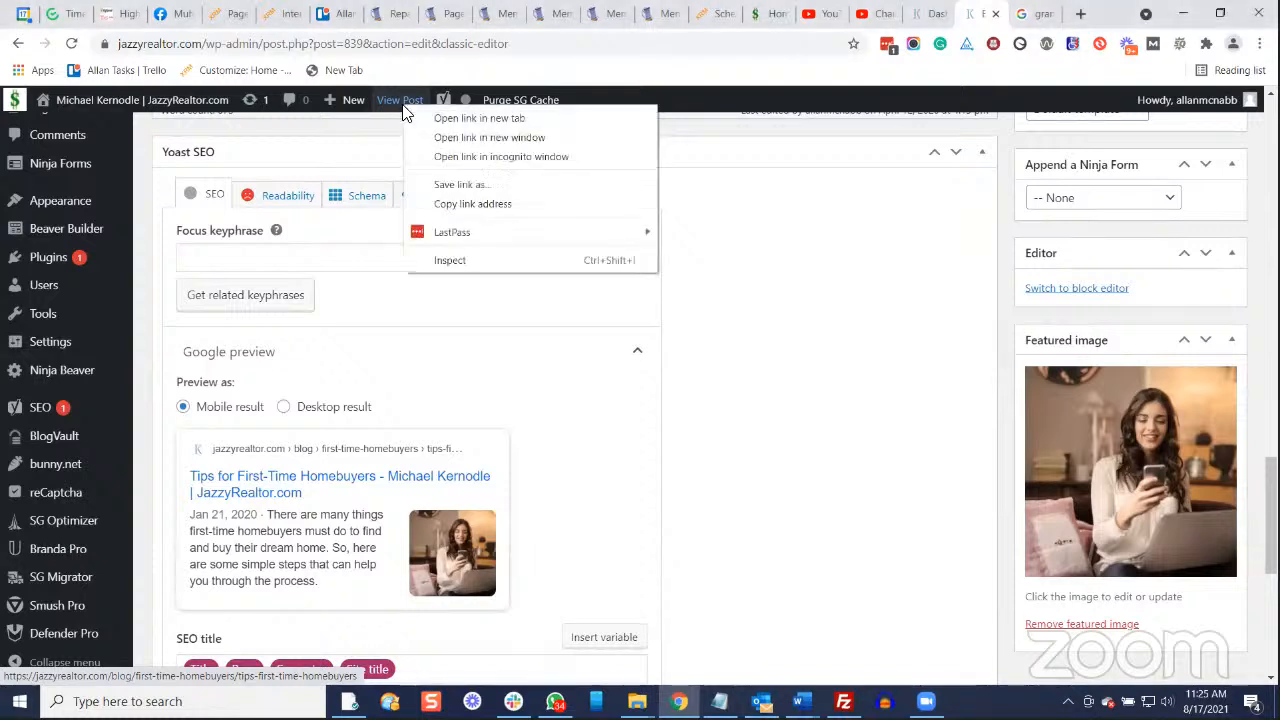
left_click(425, 119)
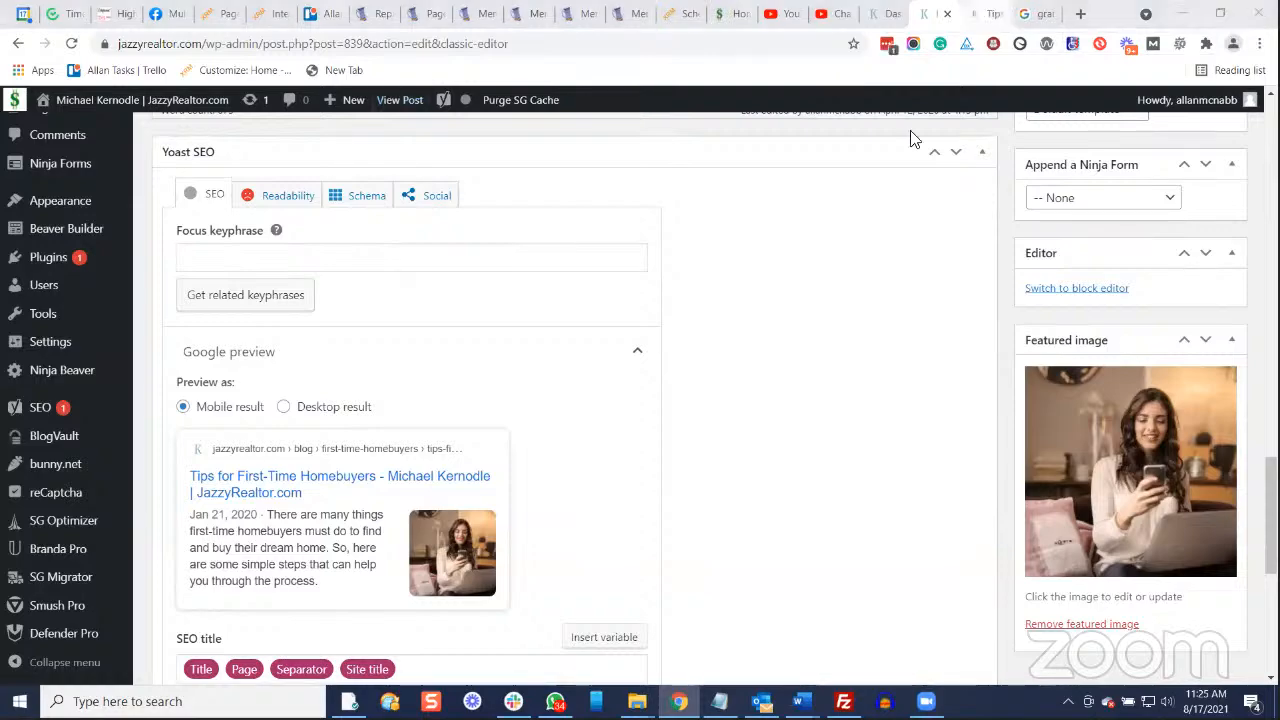
left_click(990, 14)
scroll(863, 416, "down", 1)
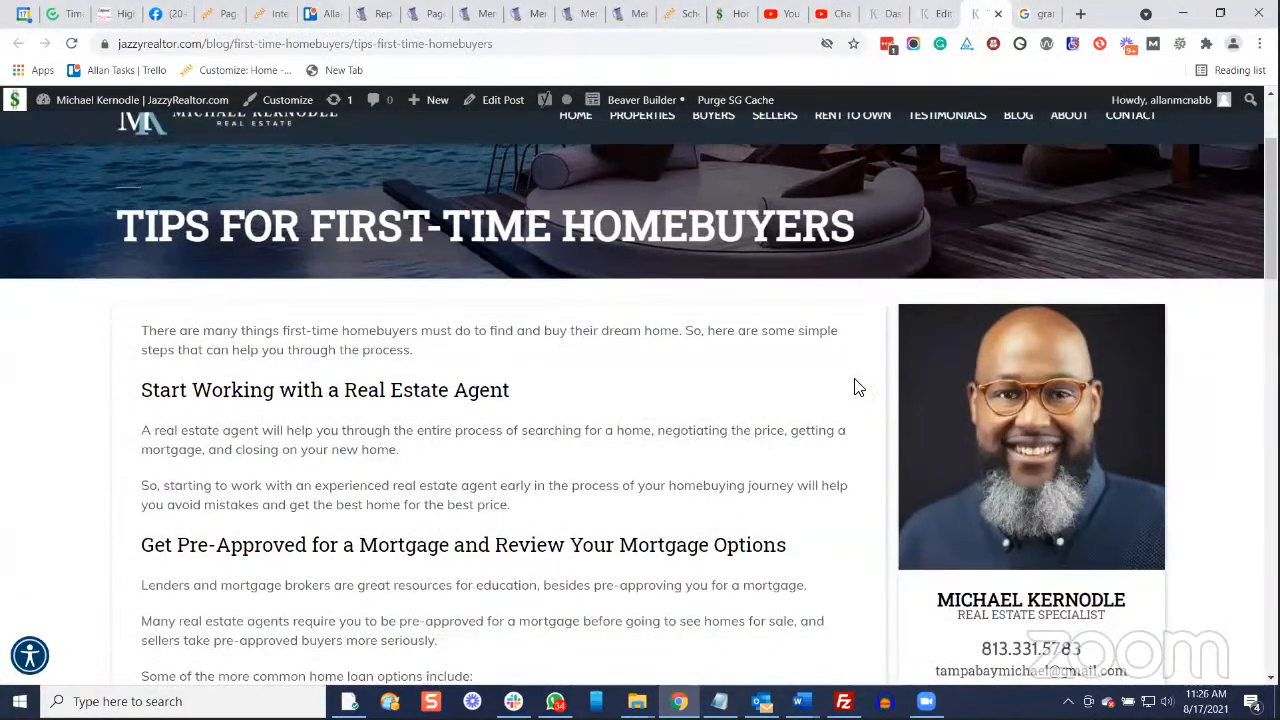
scroll(857, 384, "up", 2)
scroll(826, 208, "down", 2)
scroll(834, 202, "up", 2)
Go to the site's blog listing and examine the image and excerpt shown for each post.
left_click(953, 168)
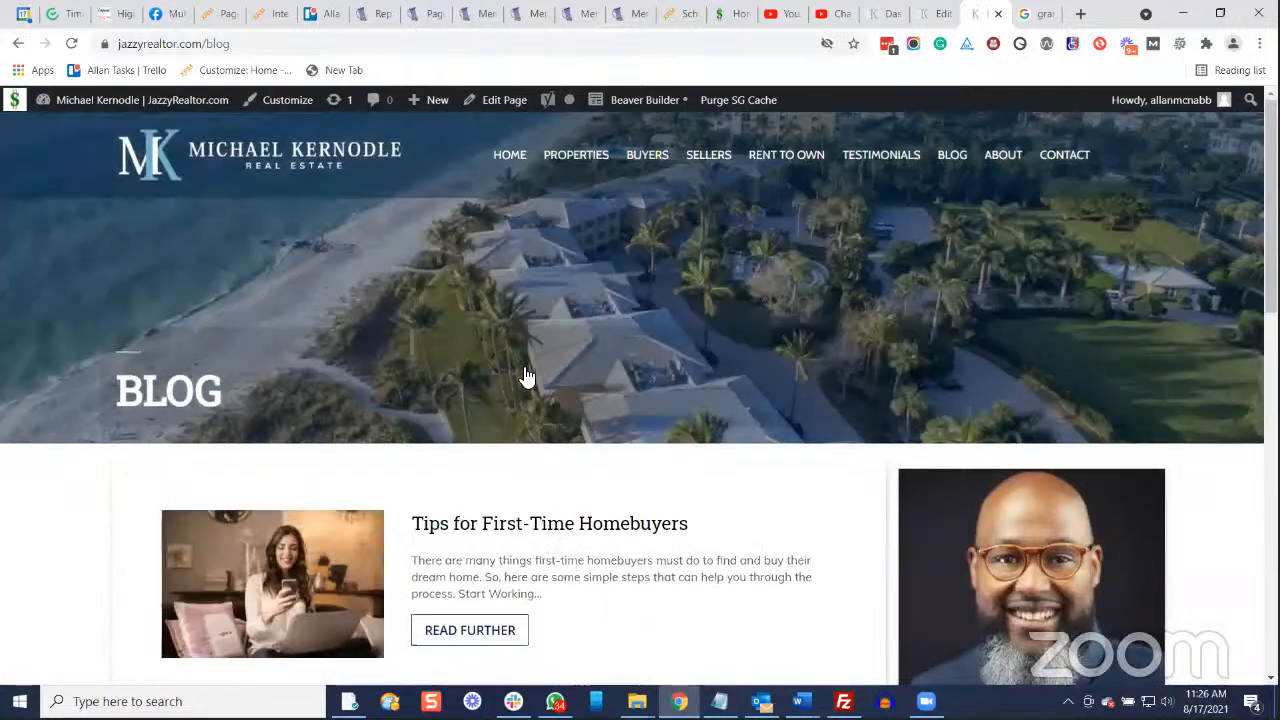
scroll(325, 345, "down", 3)
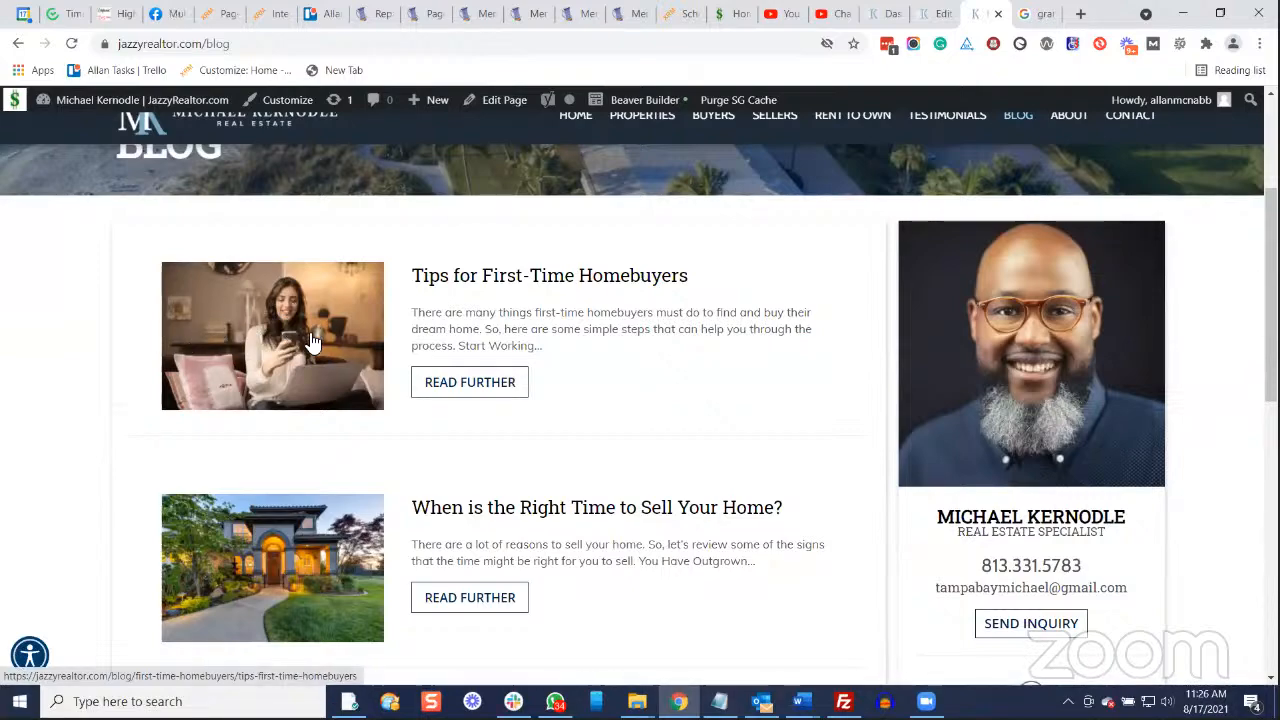
scroll(505, 337, "up", 1)
scroll(505, 337, "down", 6)
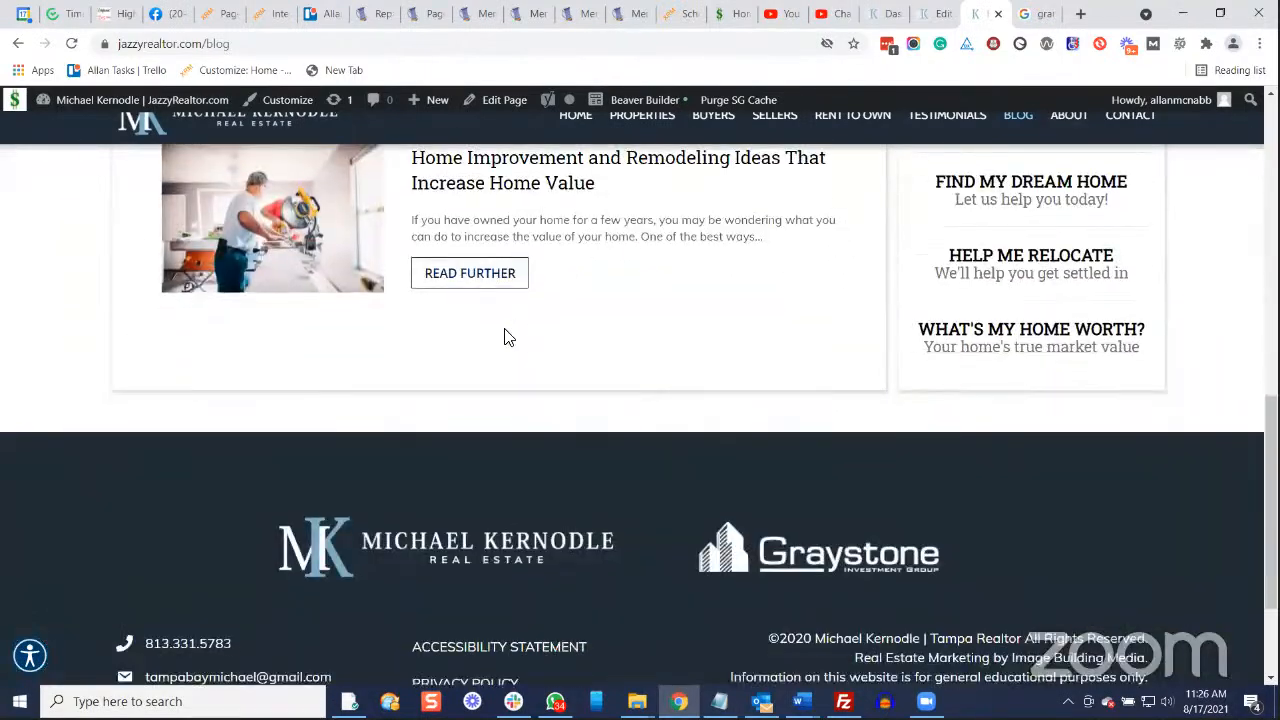
scroll(505, 337, "up", 4)
scroll(505, 337, "up", 2)
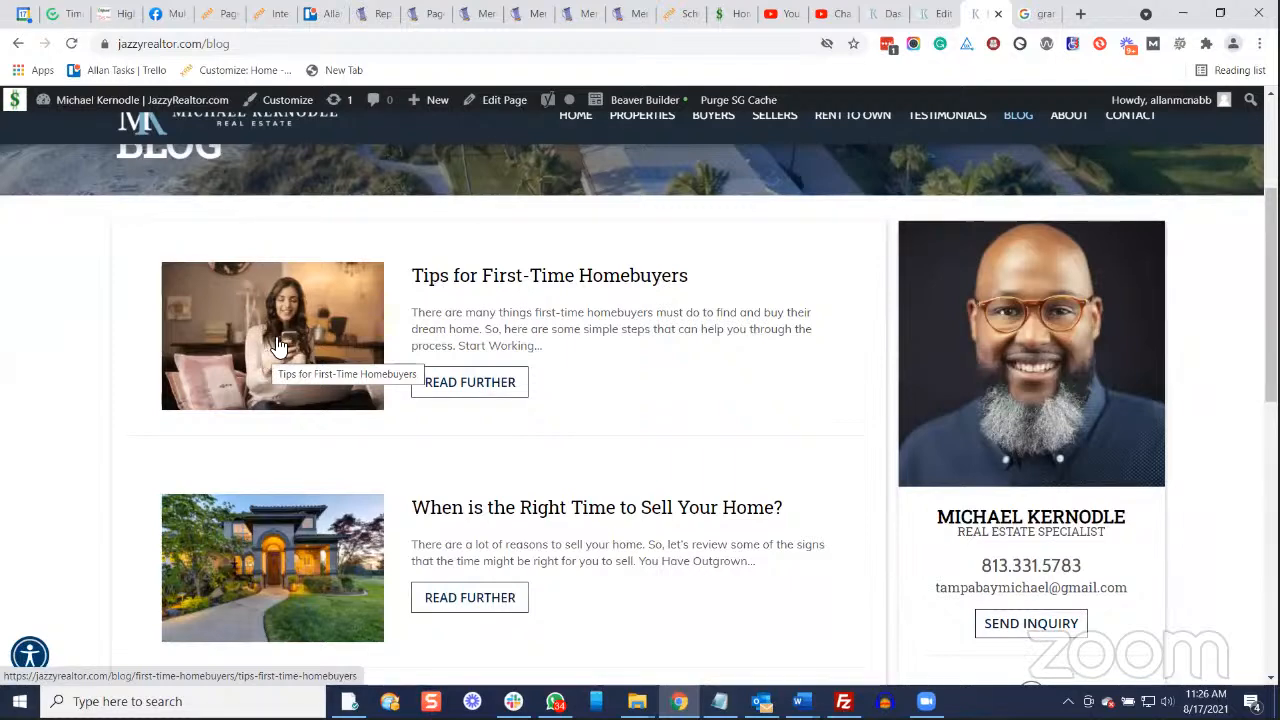
Return to editing the Tips for First-Time Homebuyers post and remove its featured image.
left_click(930, 15)
scroll(1118, 444, "down", 1)
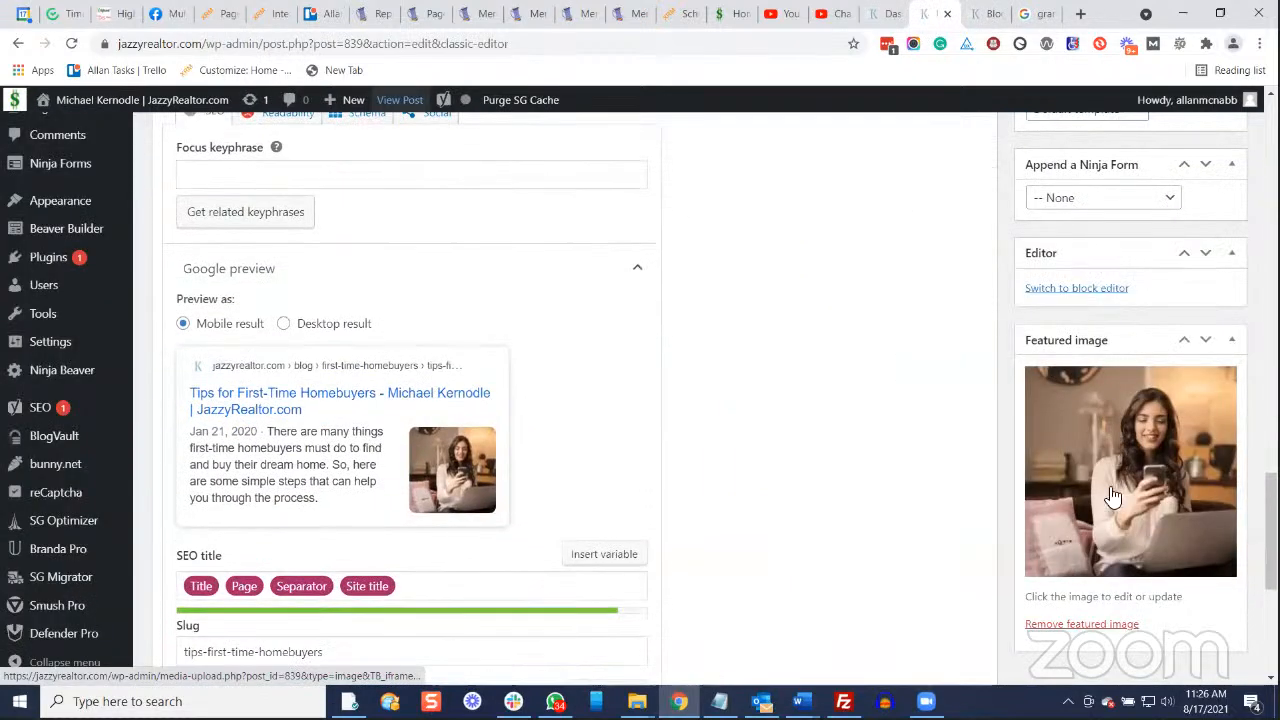
left_click(1096, 626)
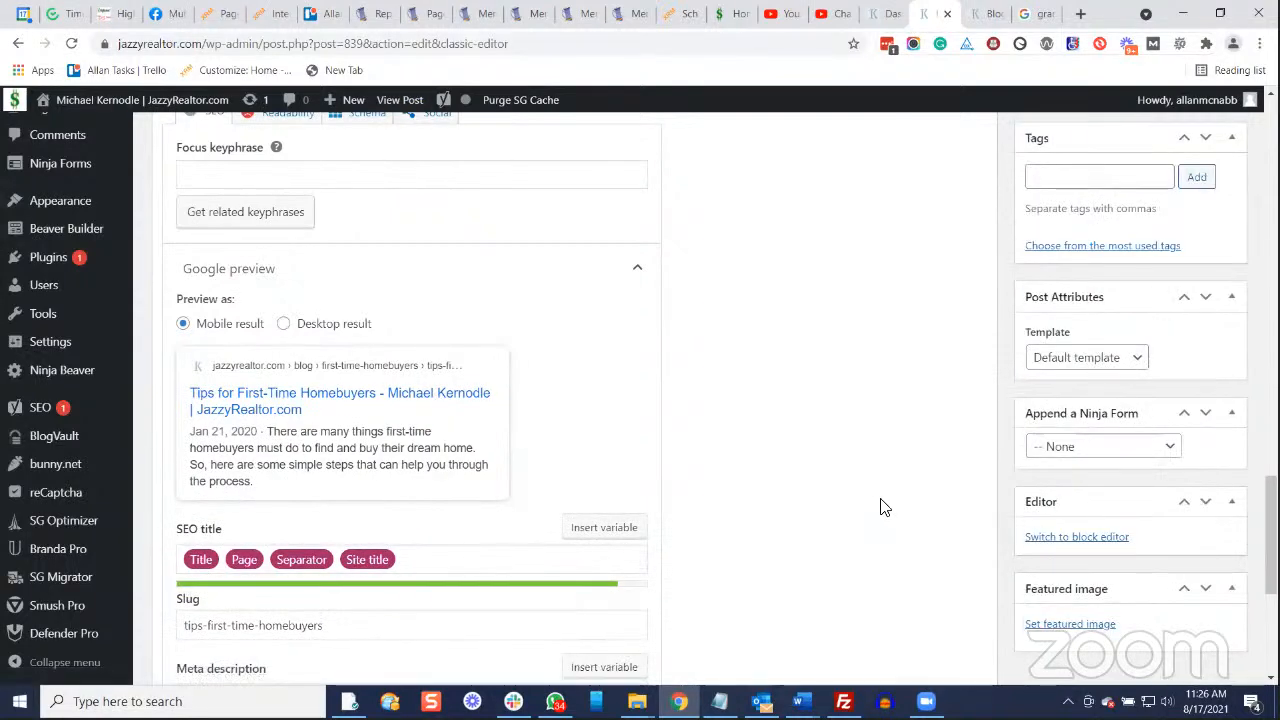
Browse the media library for a new featured image, loading more items, and close it without choosing one.
scroll(882, 505, "down", 1)
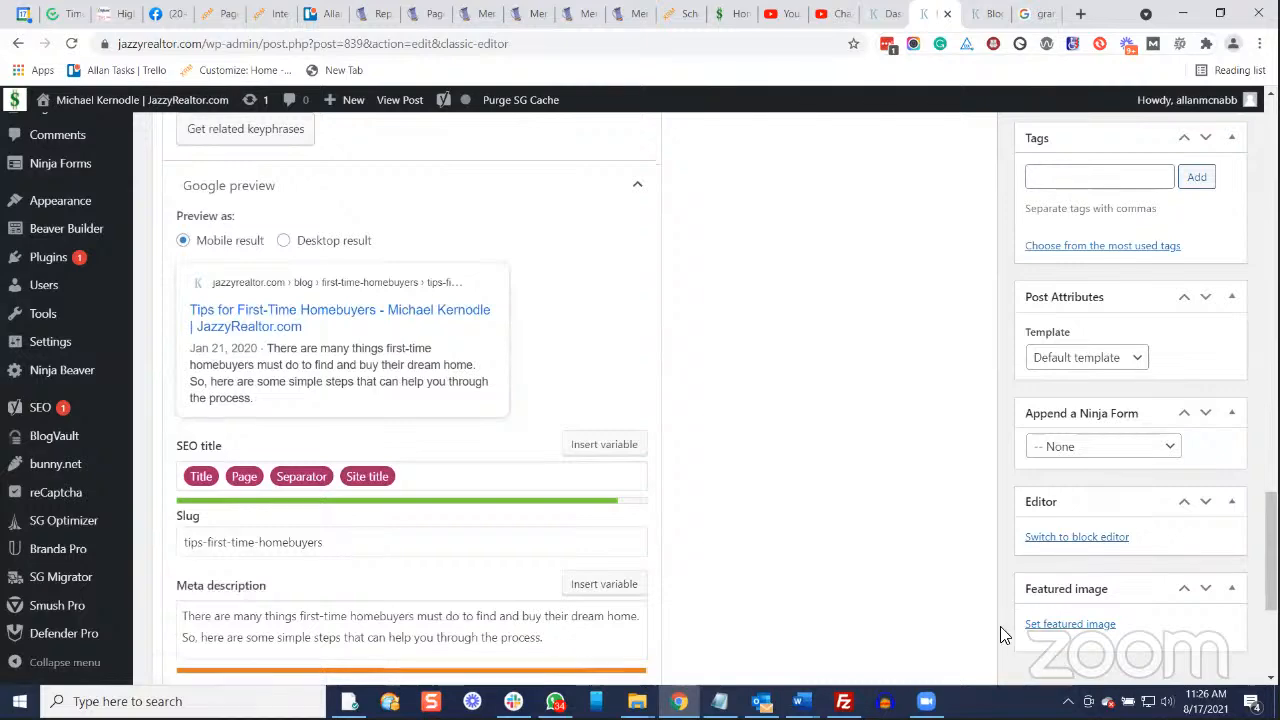
left_click(1069, 625)
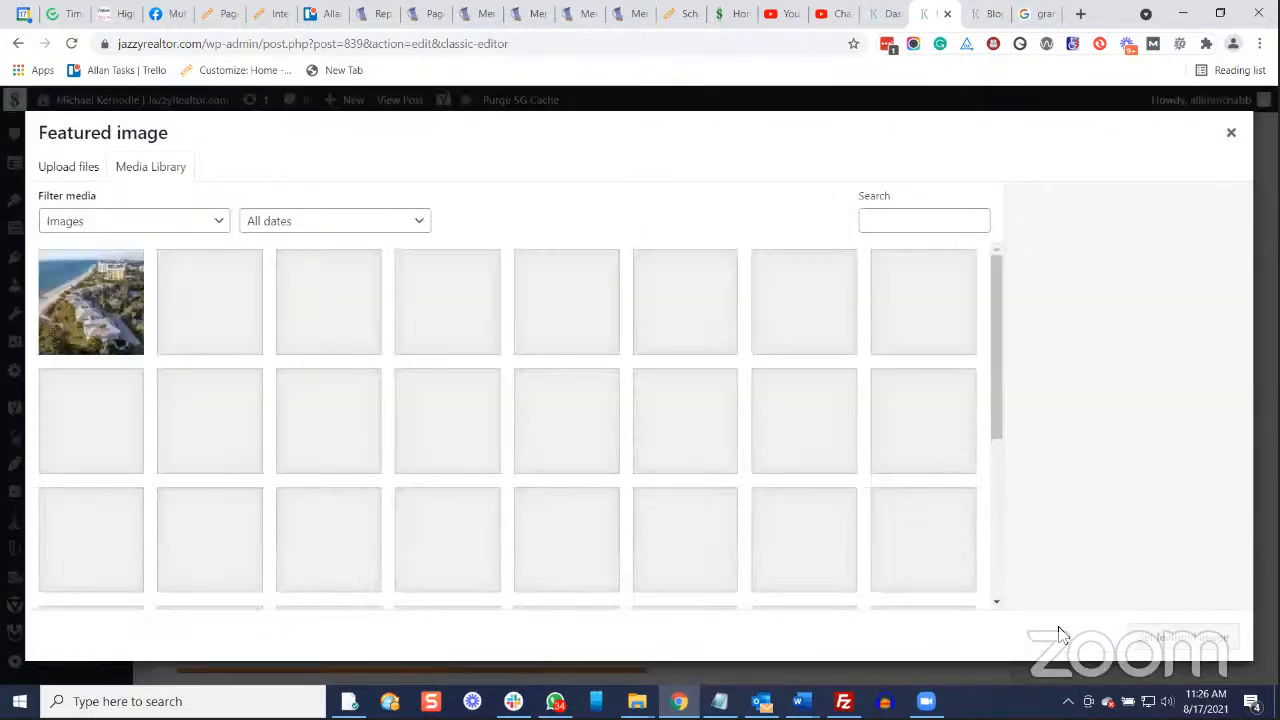
scroll(667, 350, "down", 5)
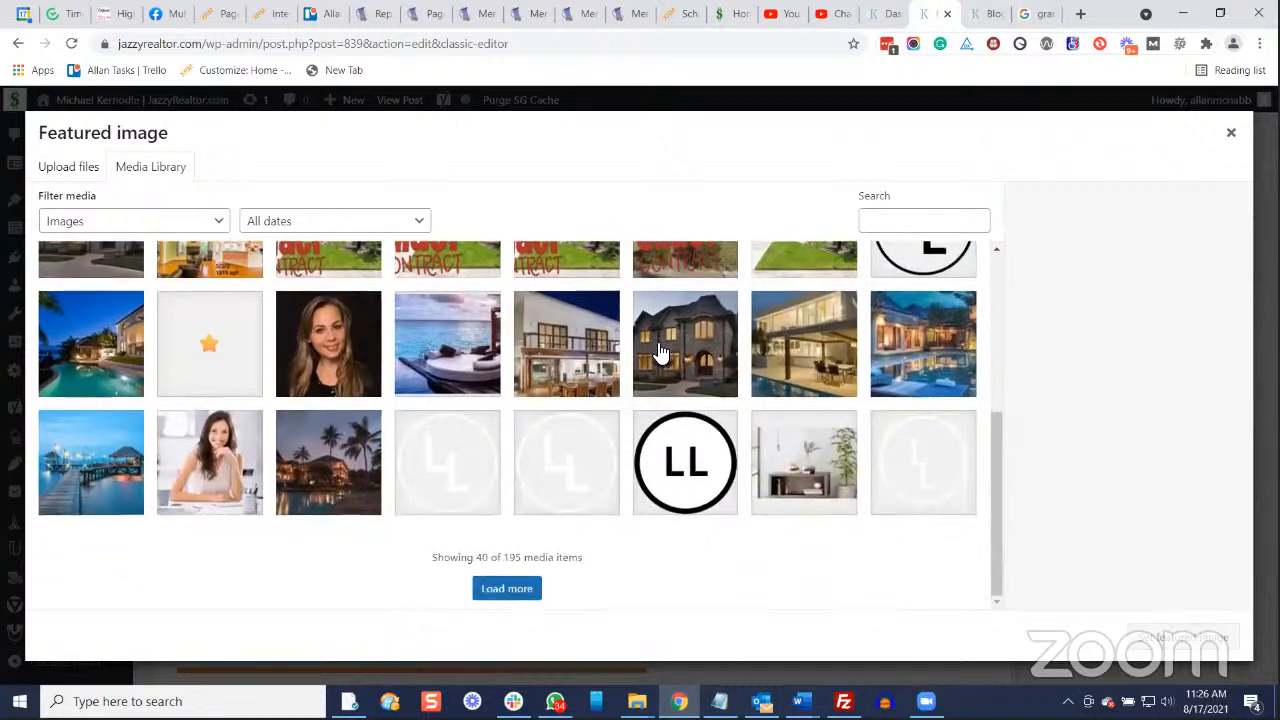
left_click(516, 589)
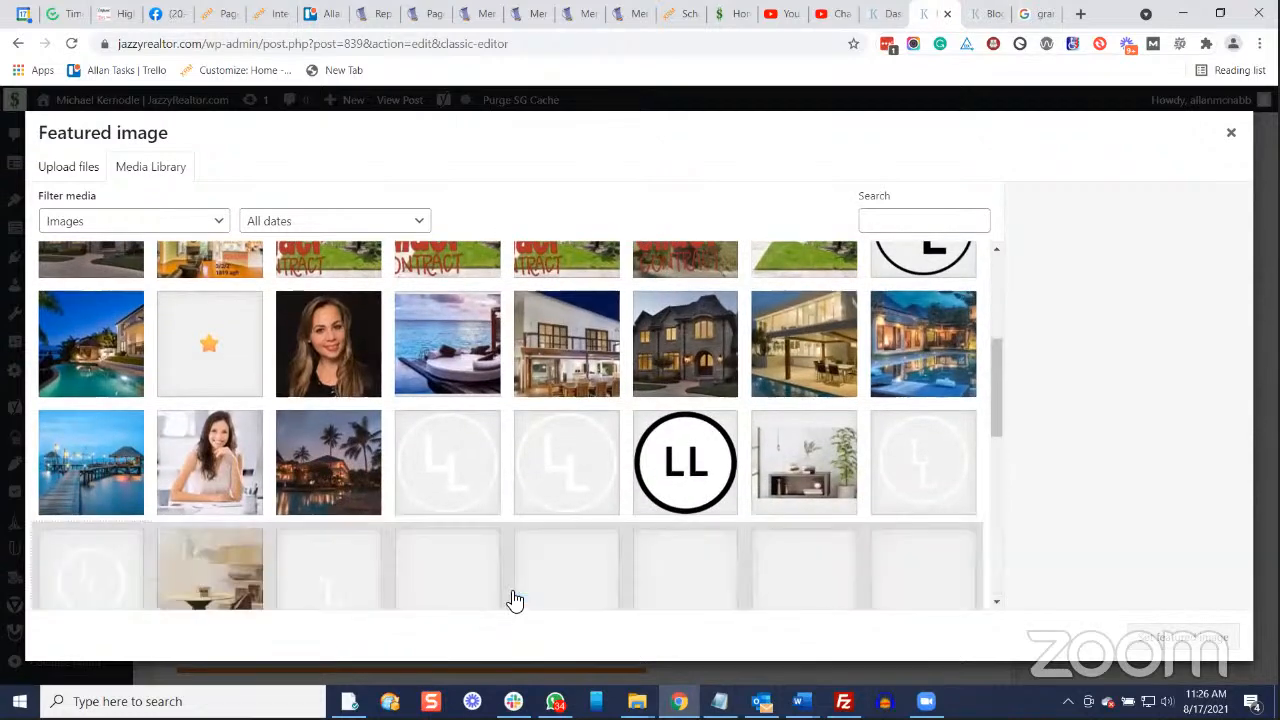
scroll(543, 543, "down", 5)
scroll(547, 542, "down", 3)
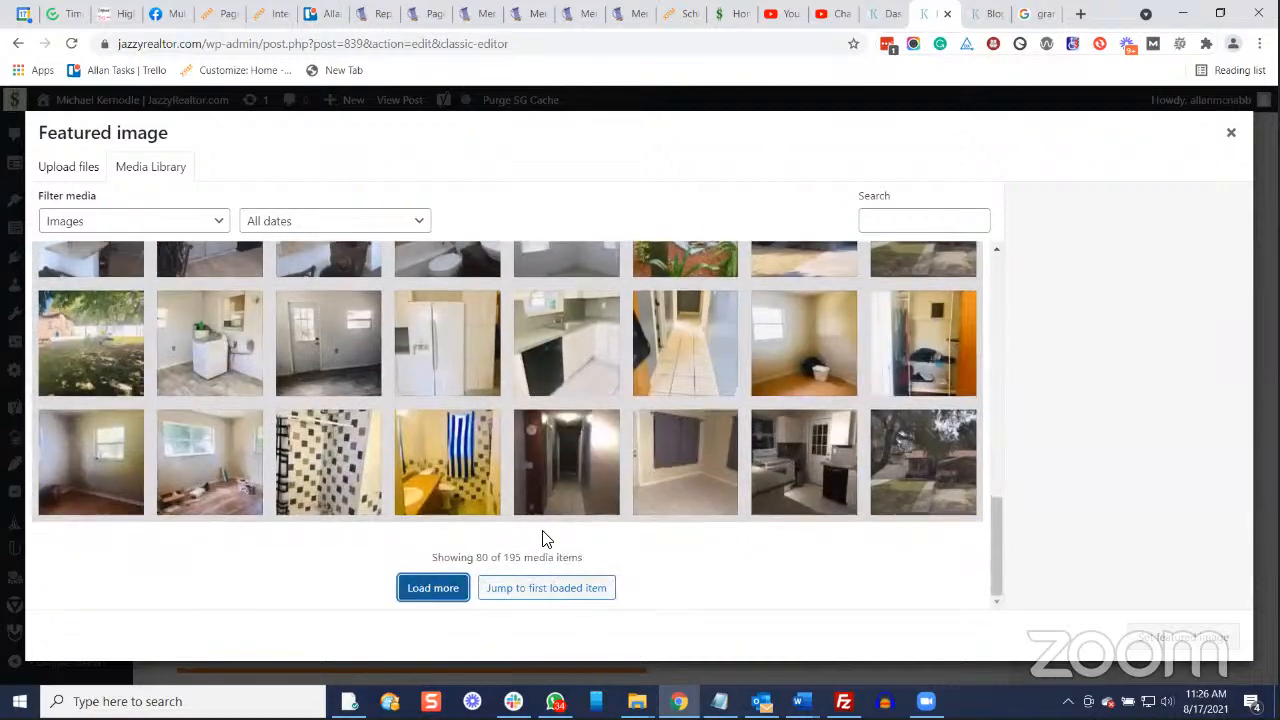
scroll(586, 429, "up", 12)
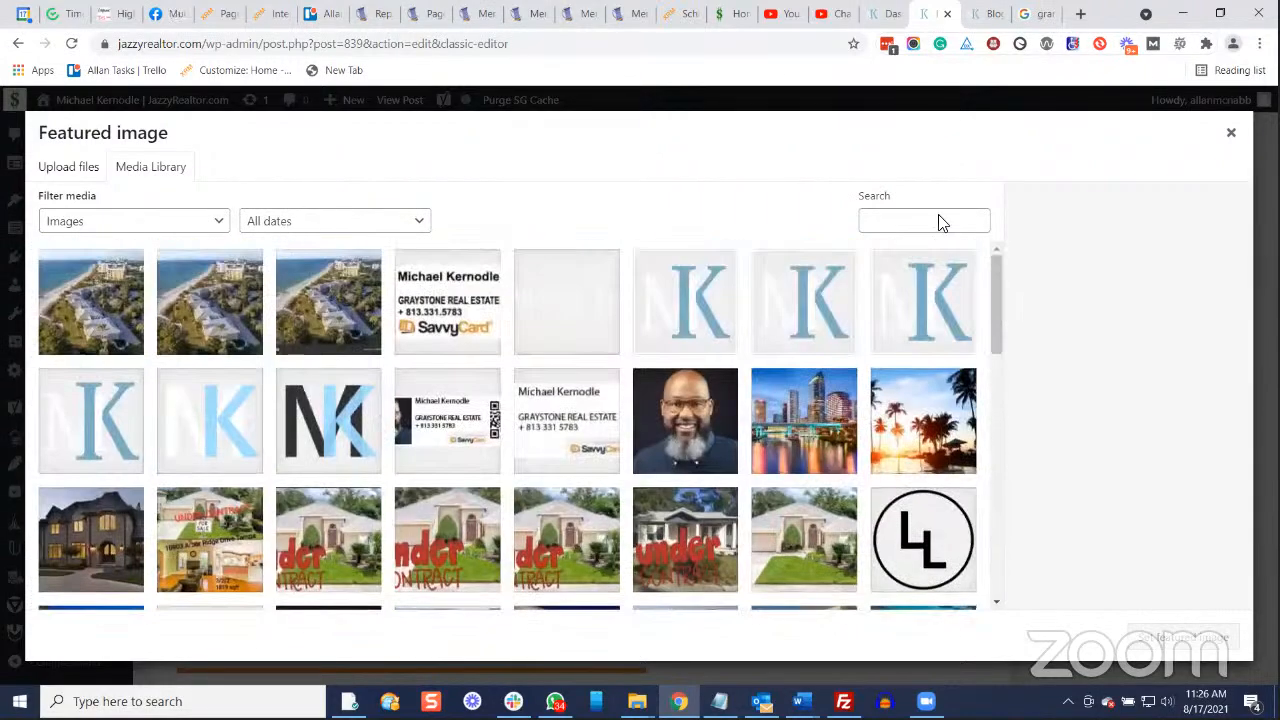
left_click(1231, 133)
Review the post's SEO title, slug and meta description, and show its Yoast social sharing settings.
scroll(820, 399, "down", 2)
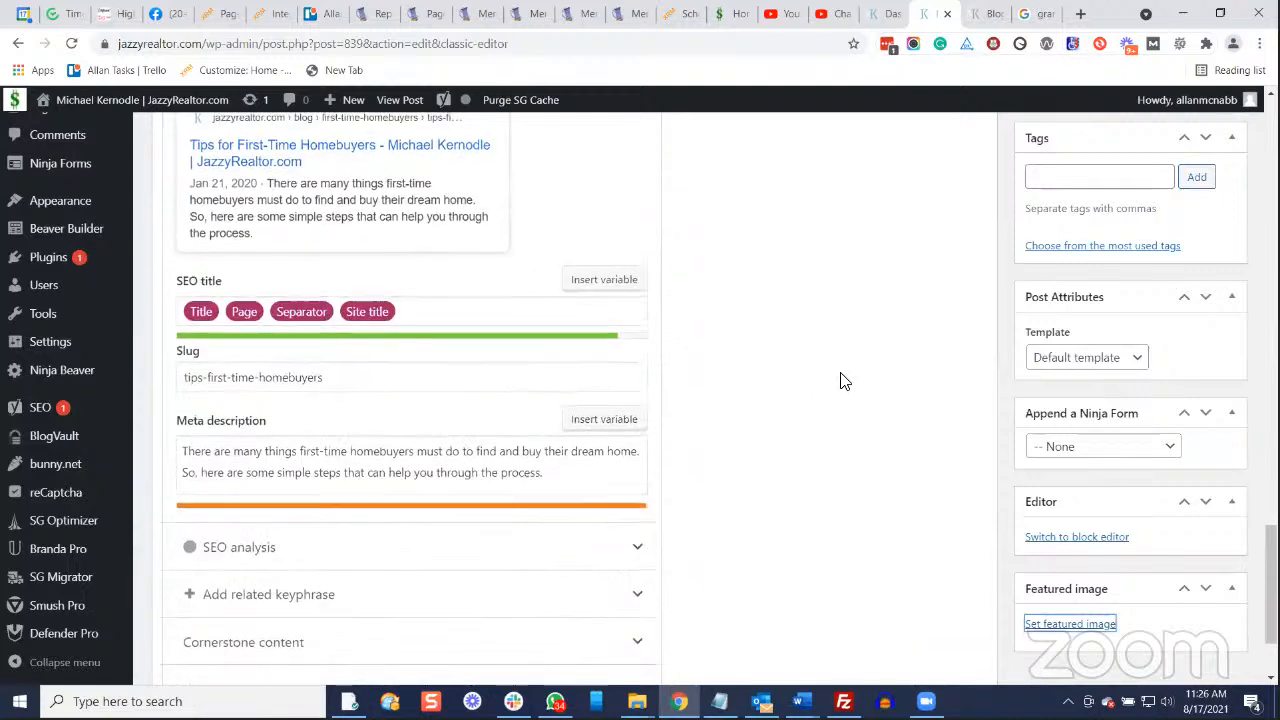
scroll(840, 380, "up", 3)
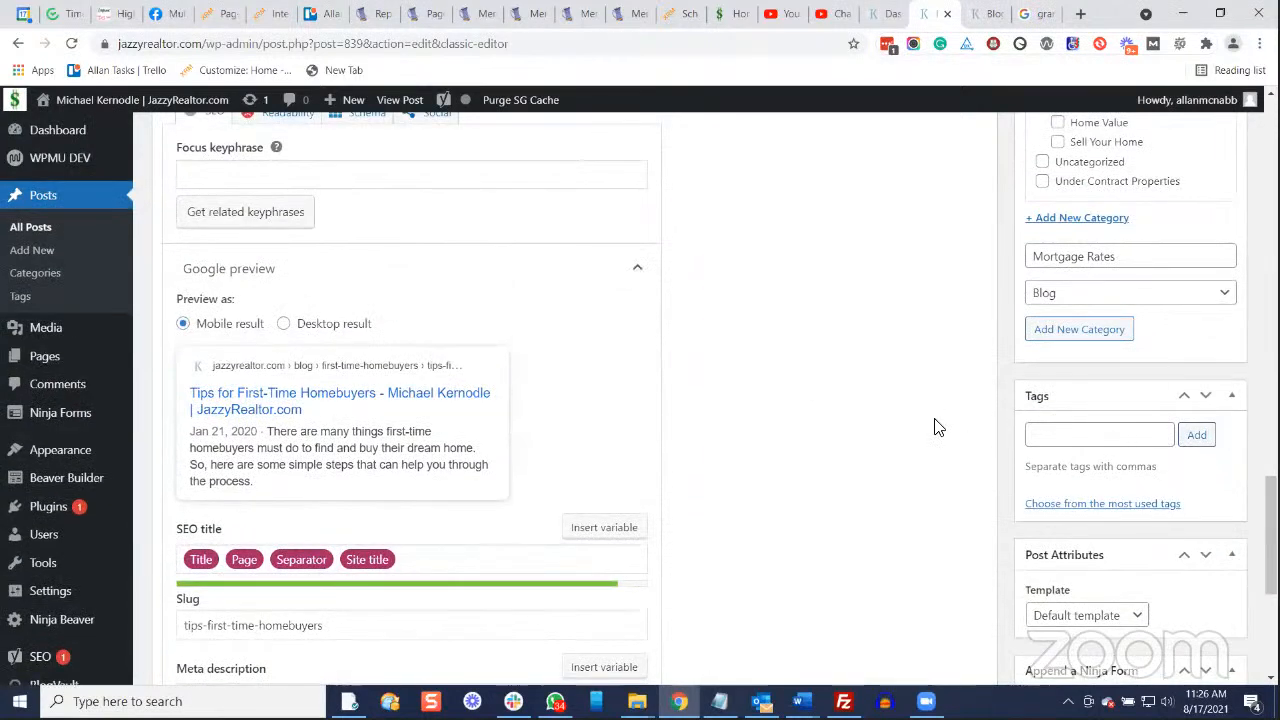
scroll(930, 422, "up", 1)
scroll(925, 420, "down", 3)
scroll(924, 420, "down", 2)
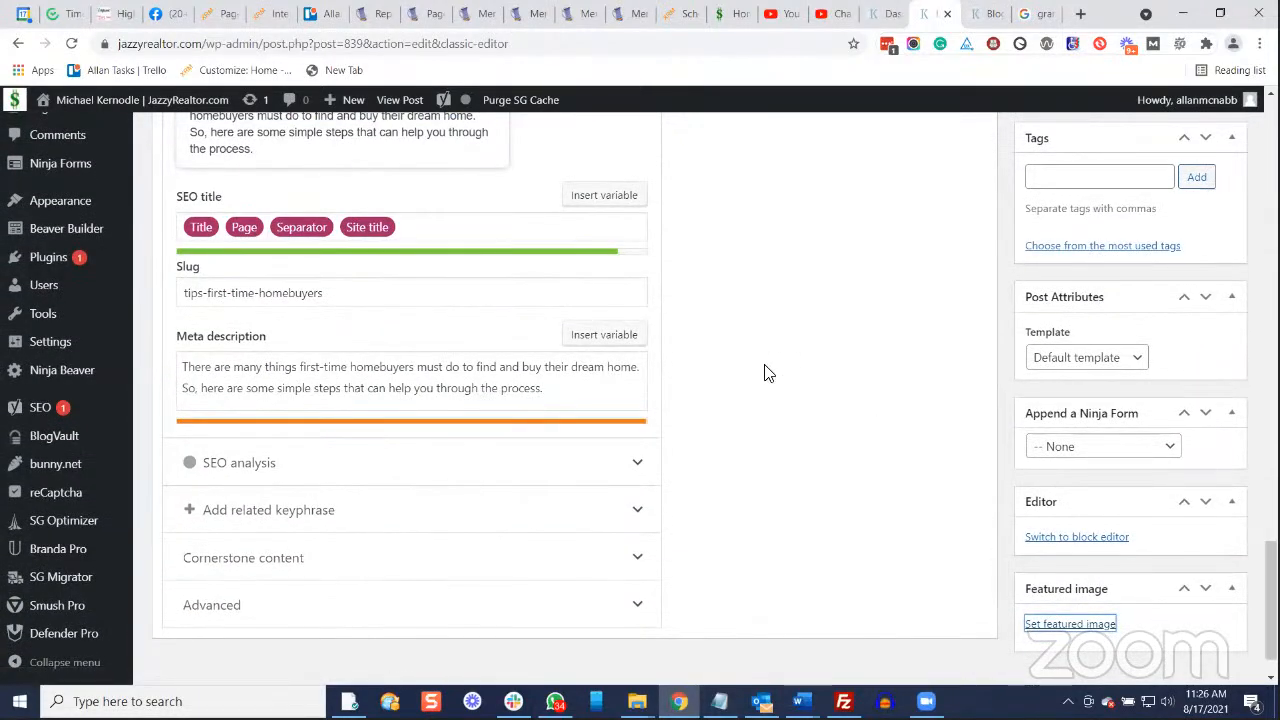
scroll(764, 373, "up", 5)
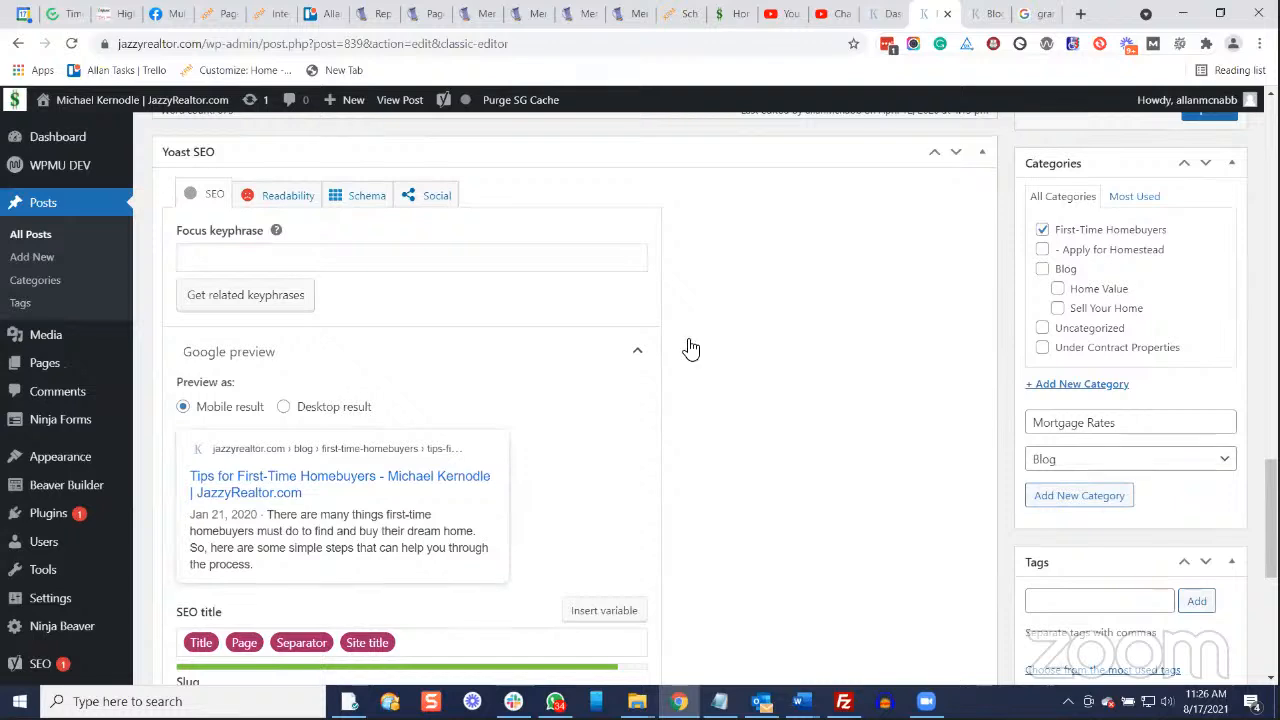
left_click(441, 198)
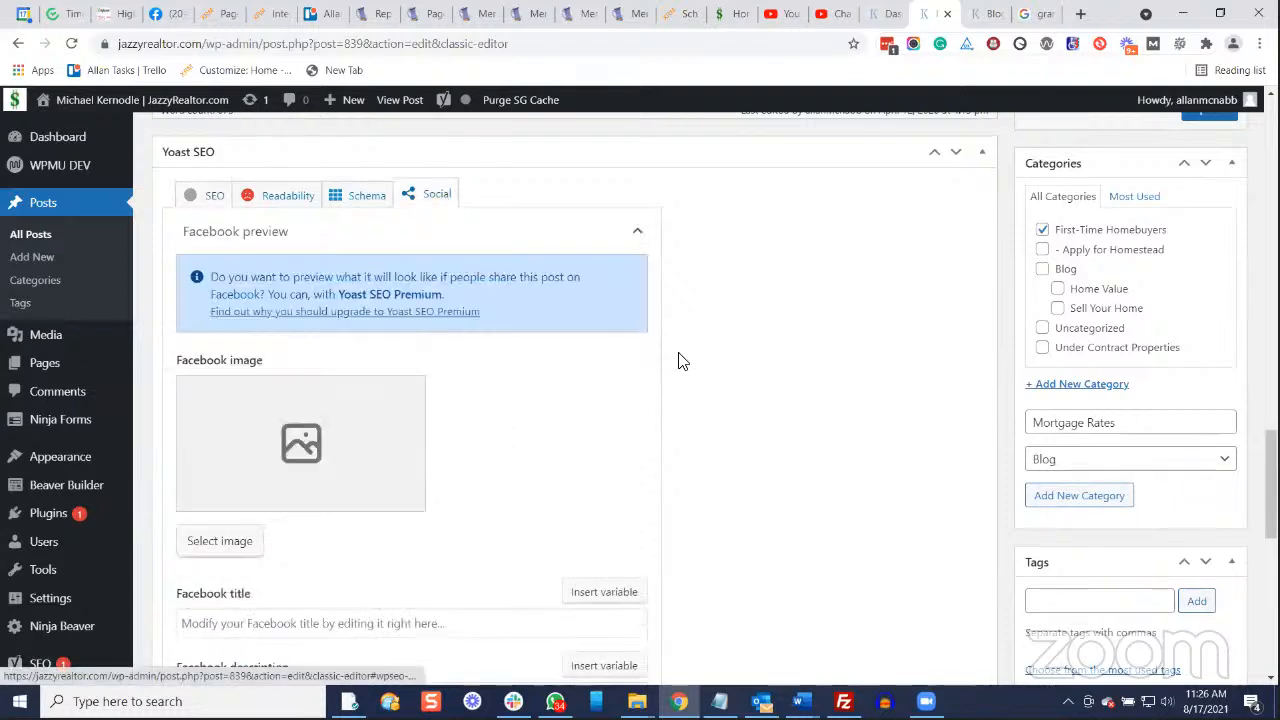
Set the Facebook image to woman-sitting-on-sofa-while-looking-at-phone-with-laptop-on-920382.jpg from the media library, loading more items to find it.
left_click(219, 543)
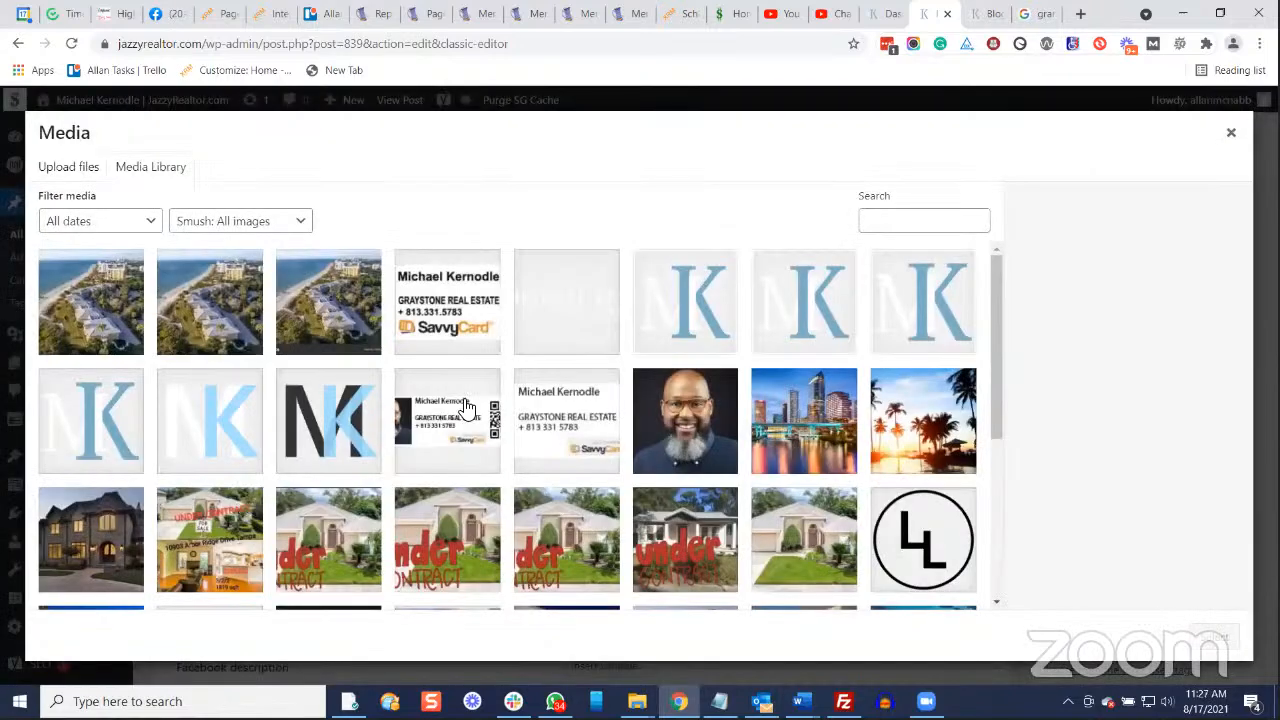
scroll(465, 407, "down", 4)
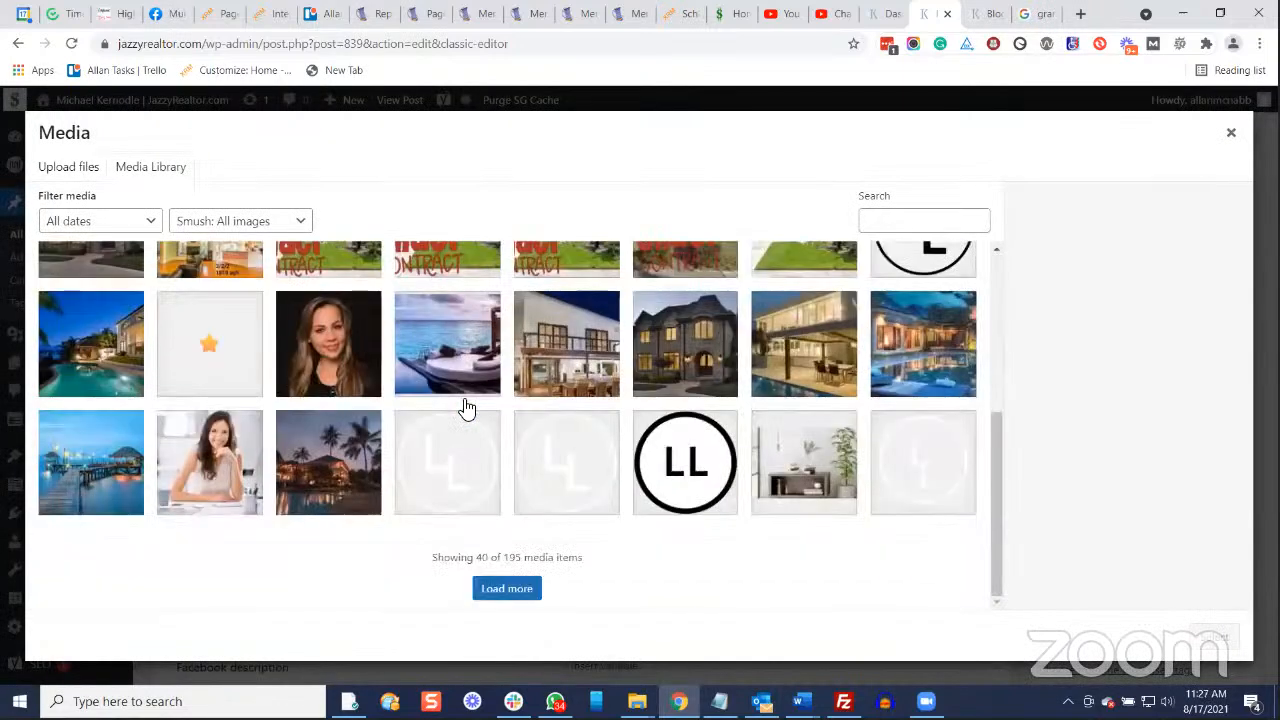
left_click(530, 588)
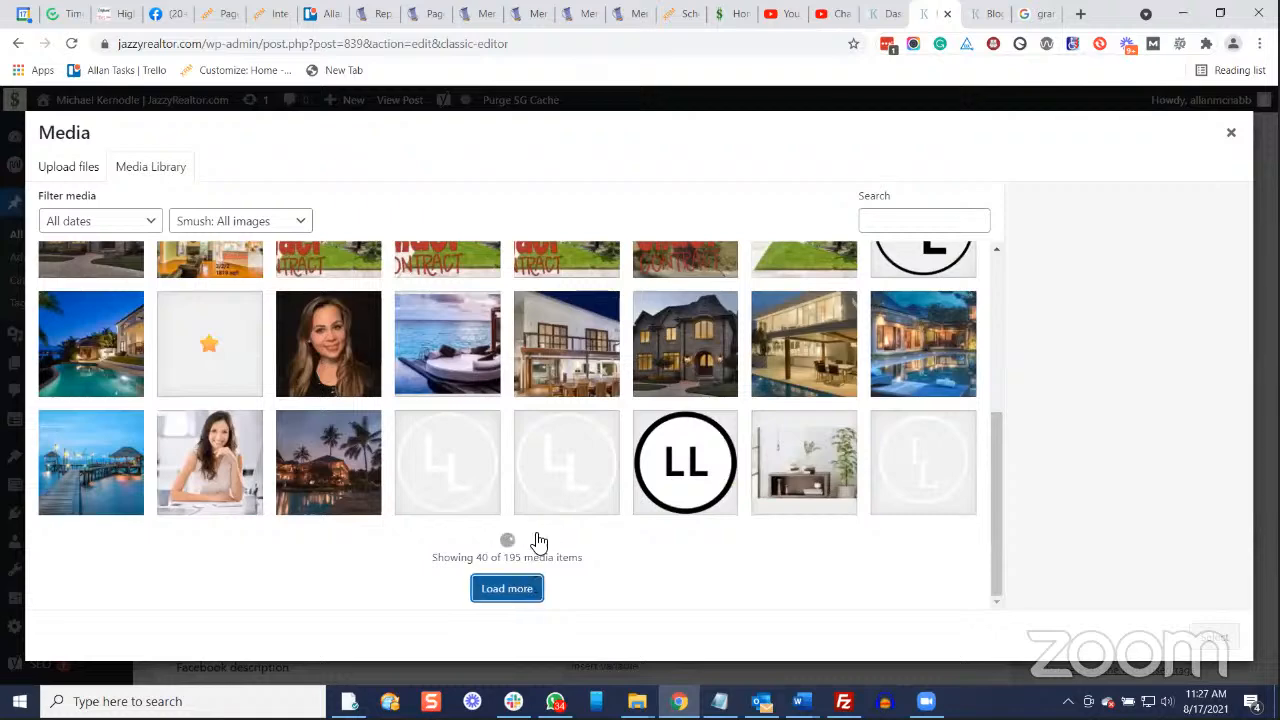
scroll(540, 520, "down", 6)
left_click(464, 582)
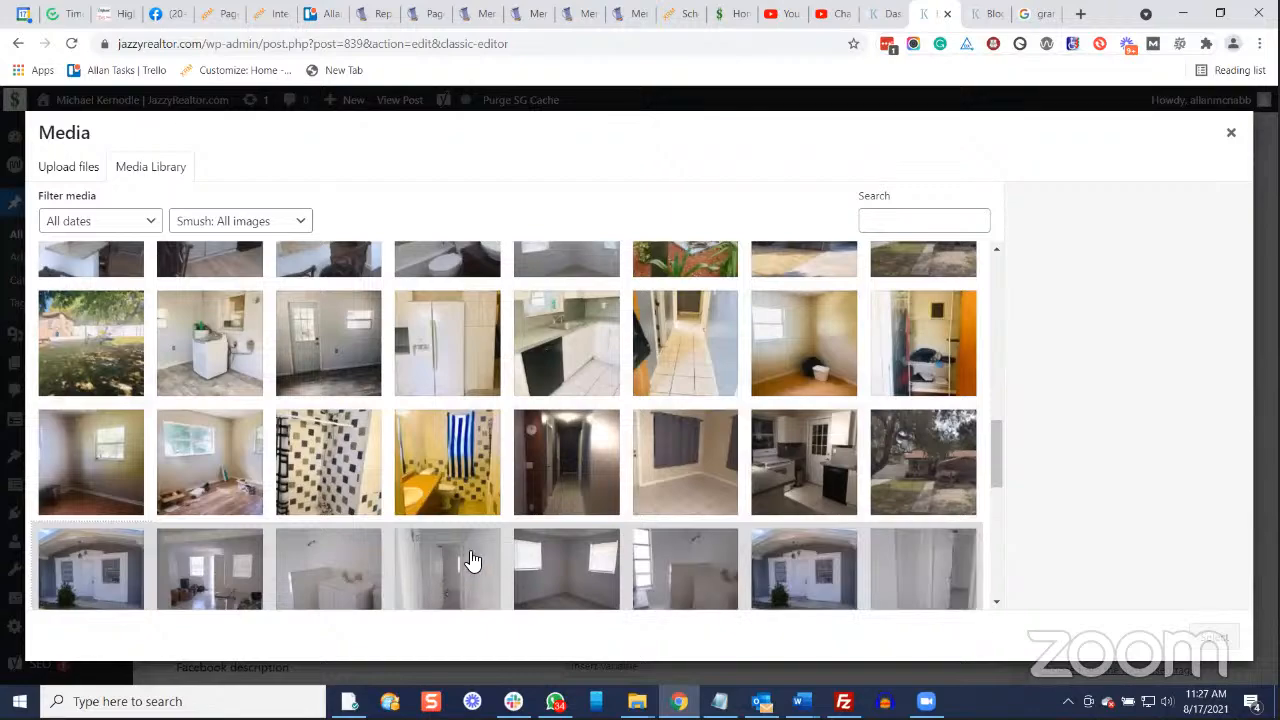
scroll(472, 562, "down", 8)
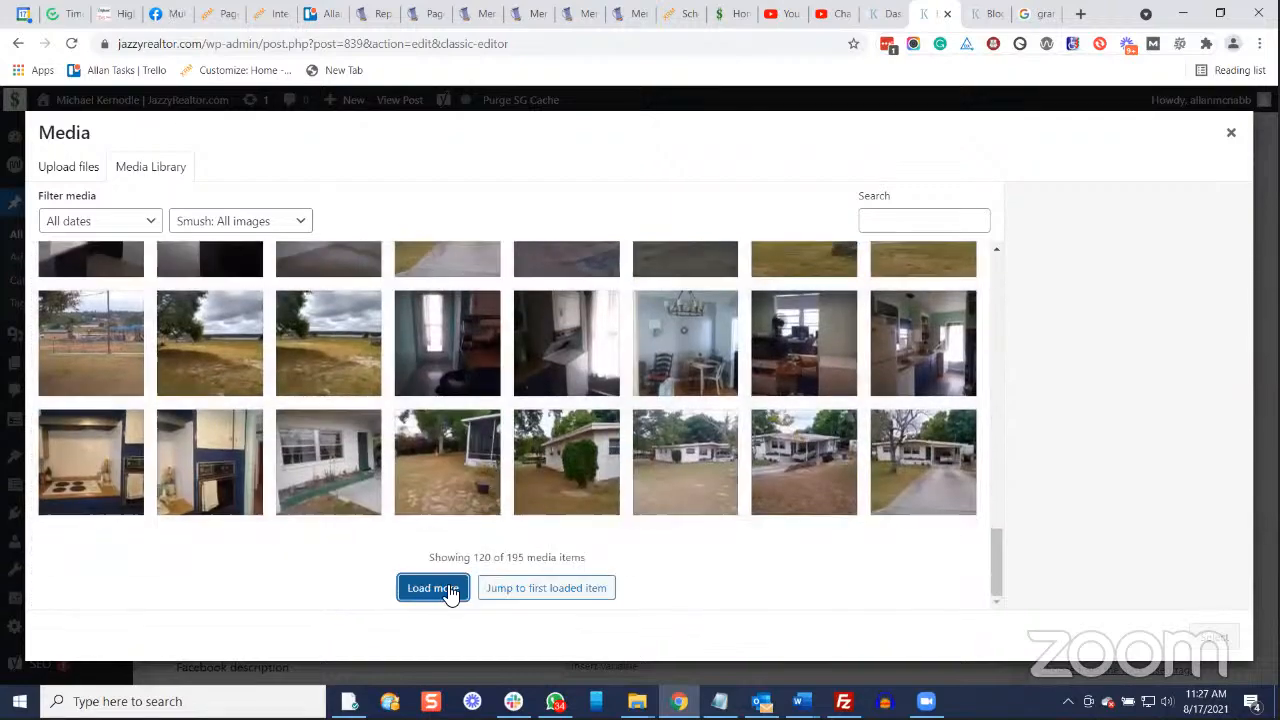
left_click(449, 589)
scroll(487, 530, "down", 5)
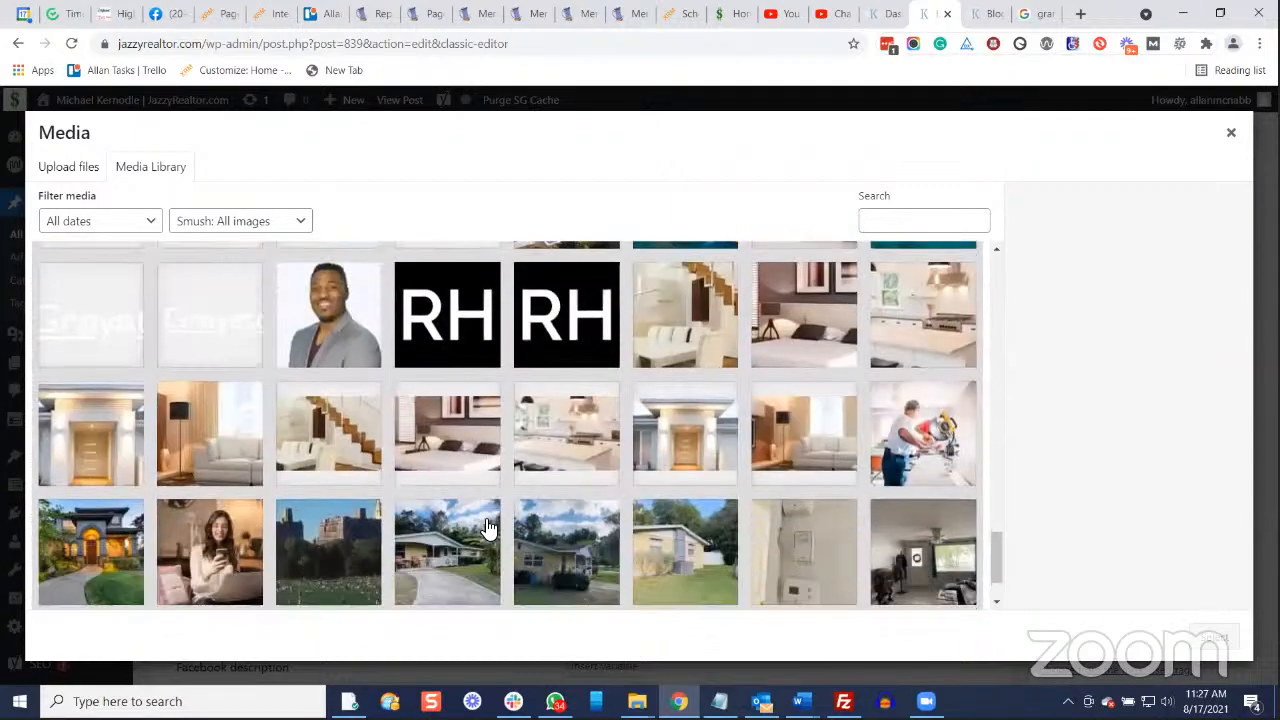
scroll(487, 530, "down", 2)
left_click(218, 456)
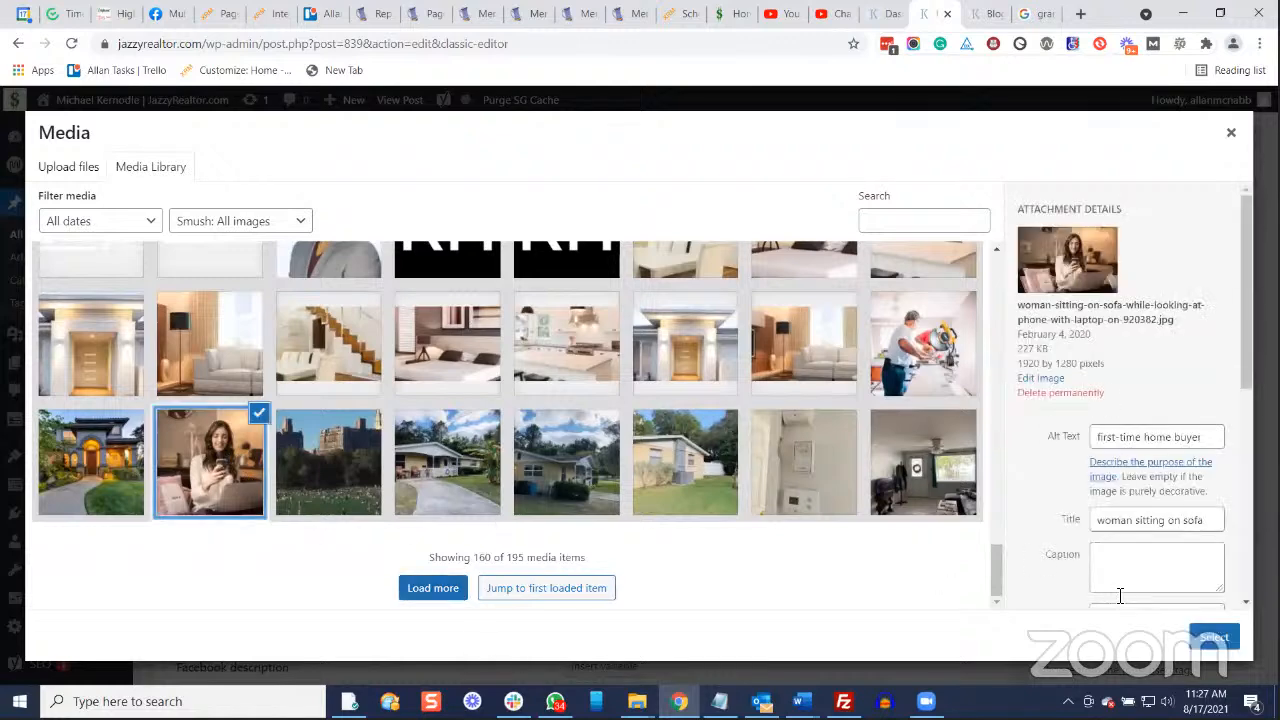
left_click(1220, 640)
Set the Twitter image to the same photo of the woman on the sofa with phone and laptop, and review the social settings.
scroll(814, 480, "down", 5)
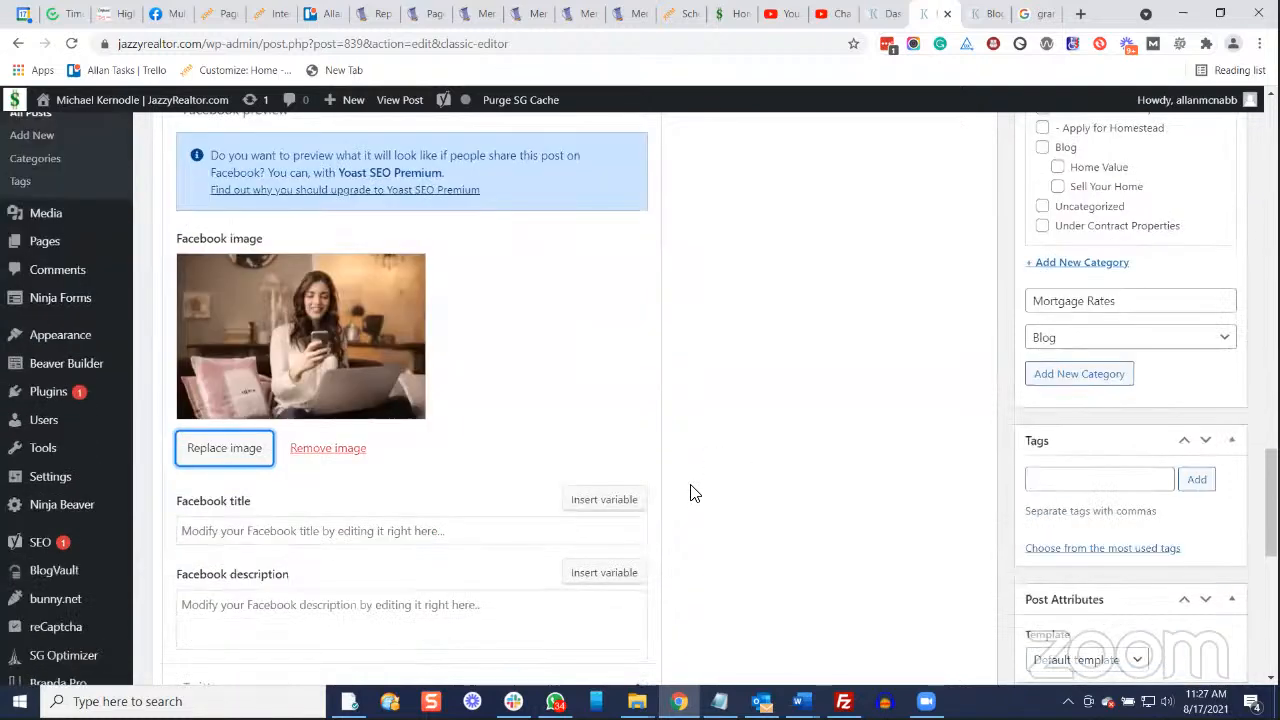
left_click(228, 616)
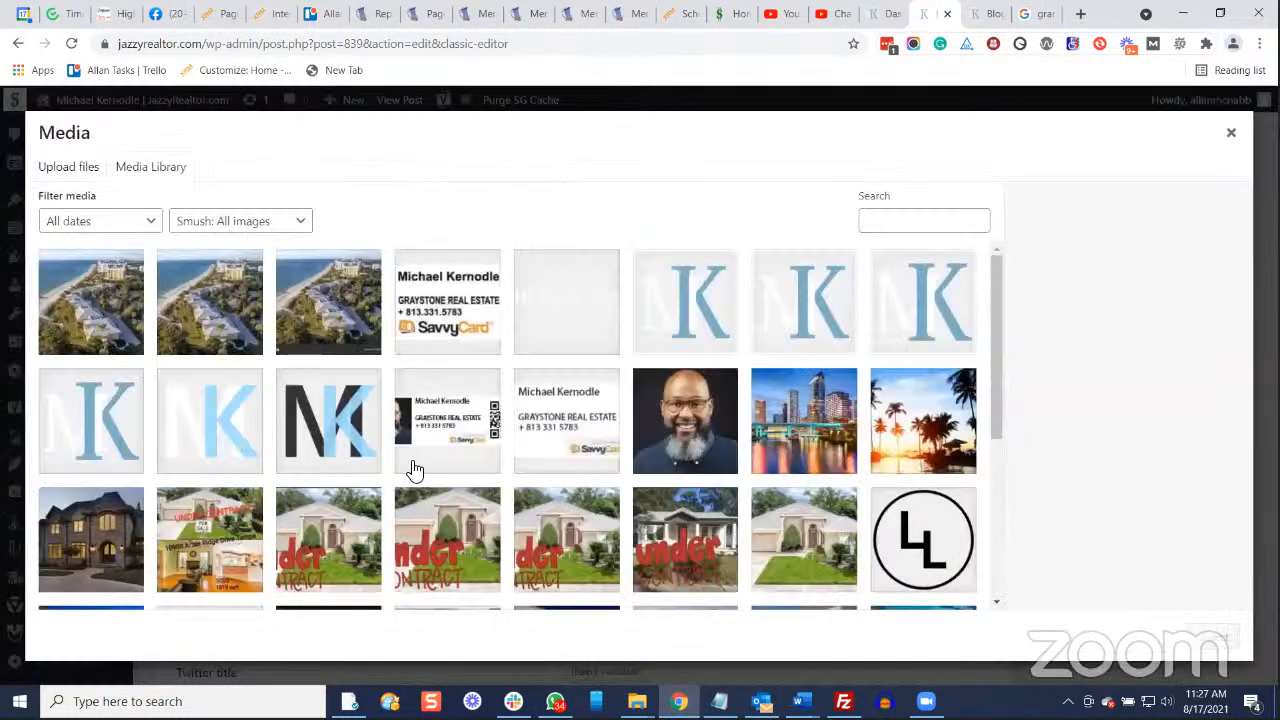
scroll(453, 503, "down", 5)
left_click(493, 590)
scroll(515, 545, "down", 10)
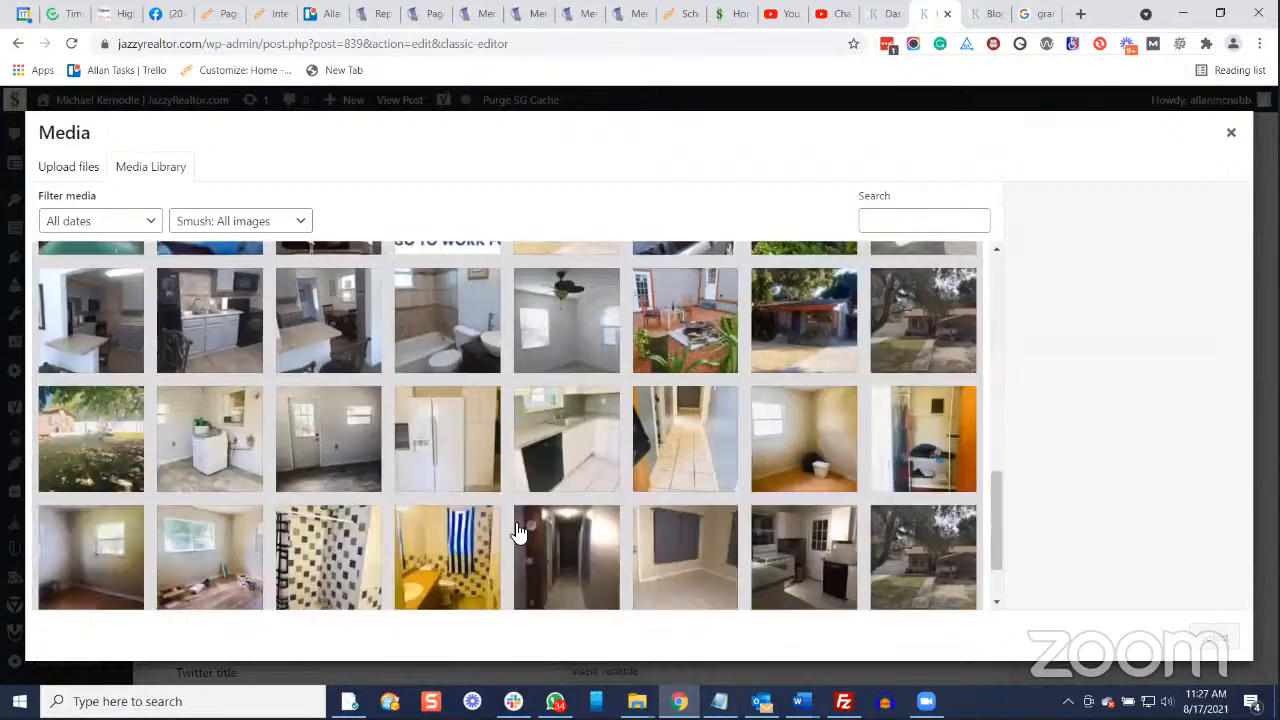
left_click(466, 598)
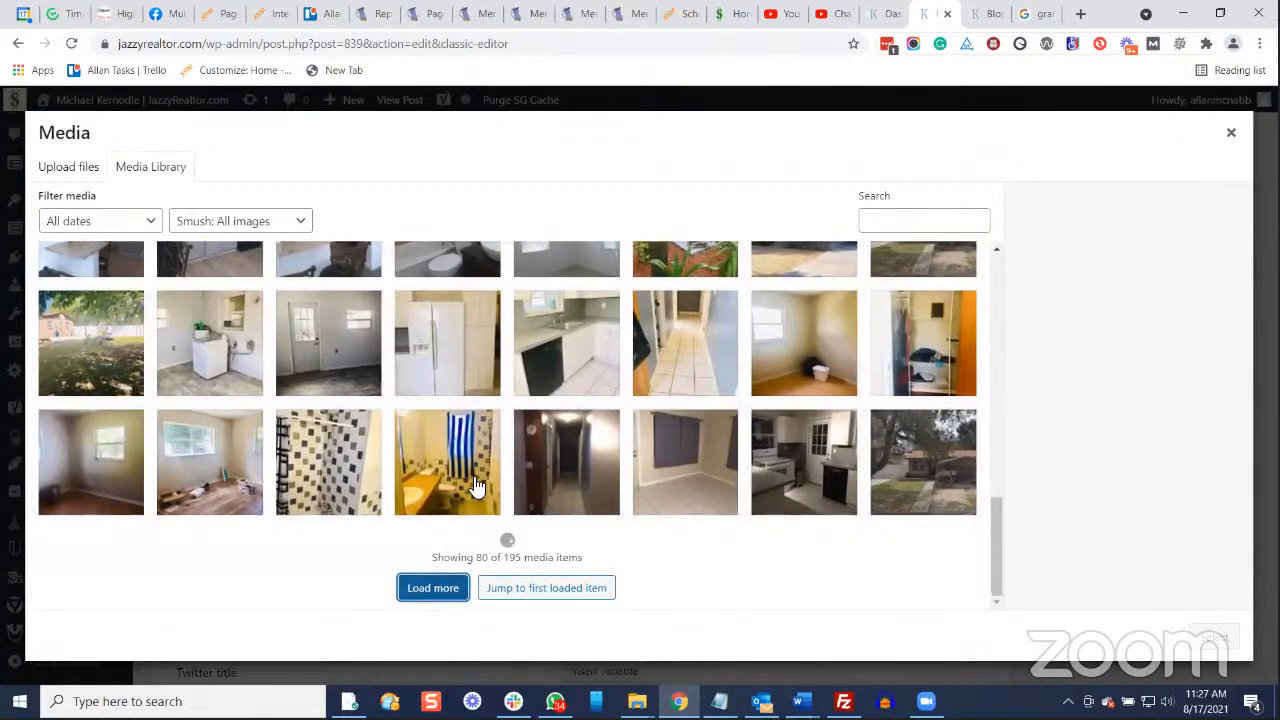
scroll(476, 485, "down", 3)
scroll(476, 486, "down", 3)
left_click(422, 585)
scroll(238, 505, "down", 10)
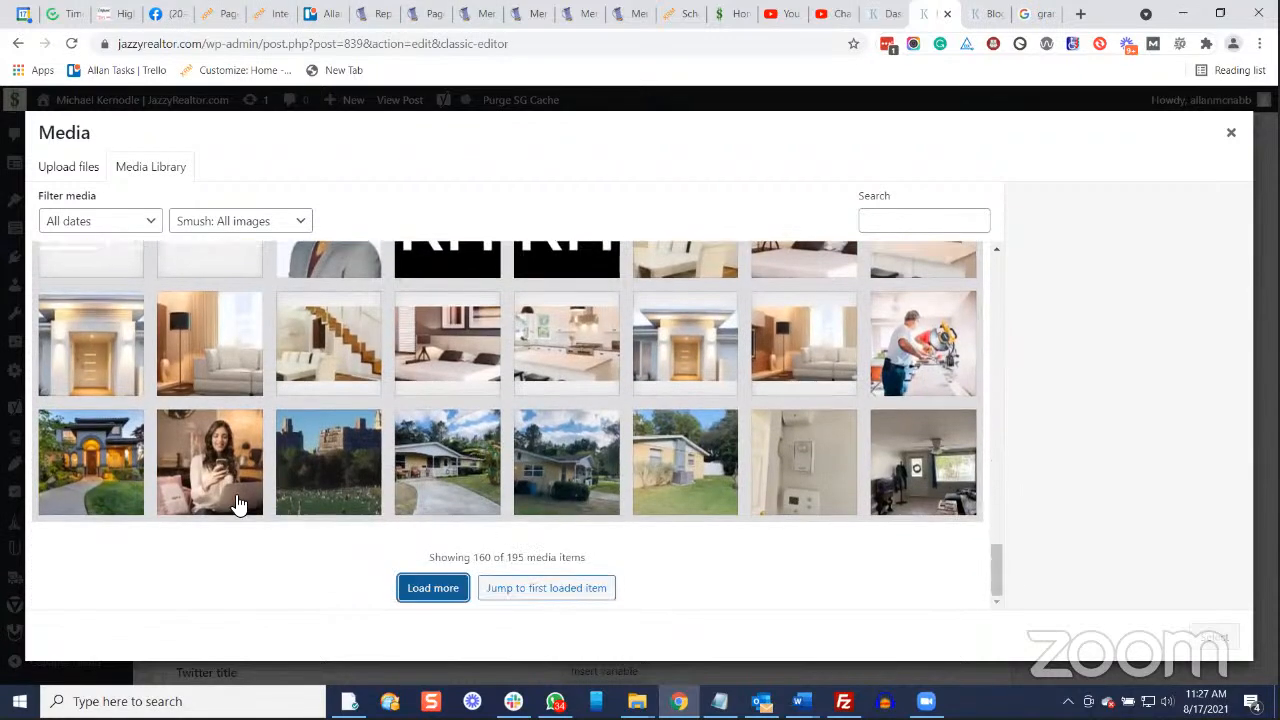
left_click(238, 505)
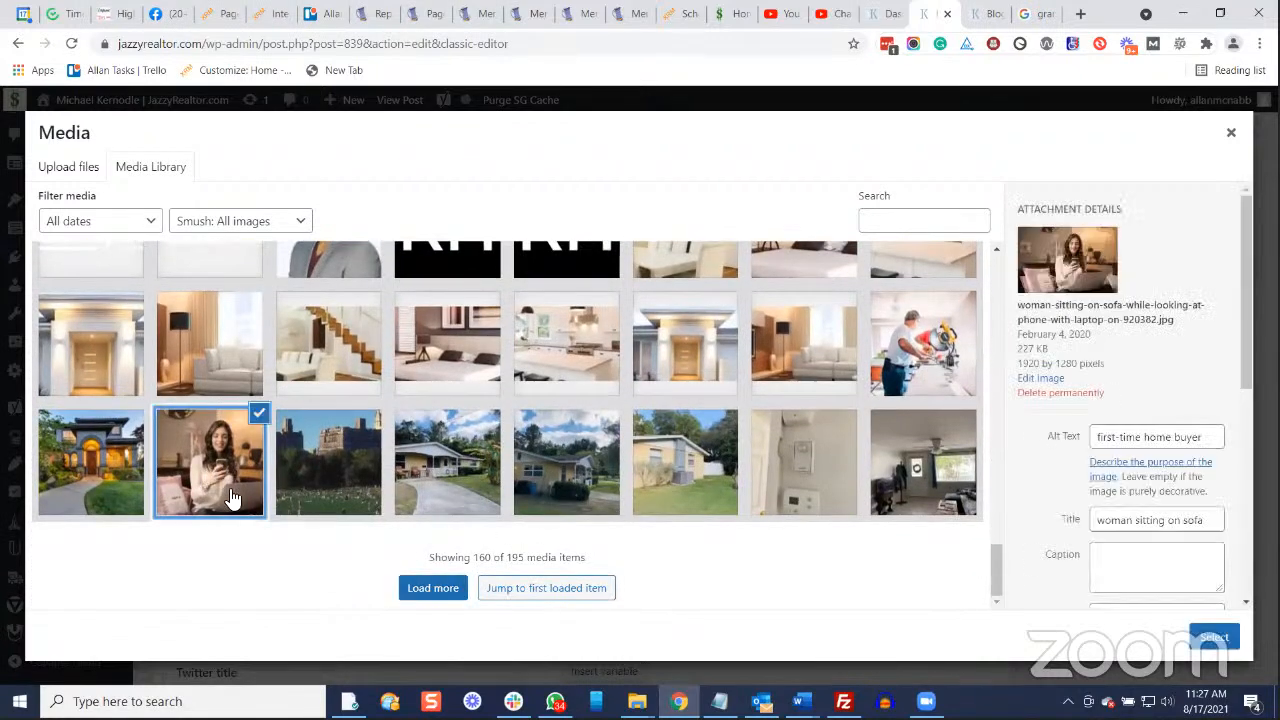
left_click(1215, 637)
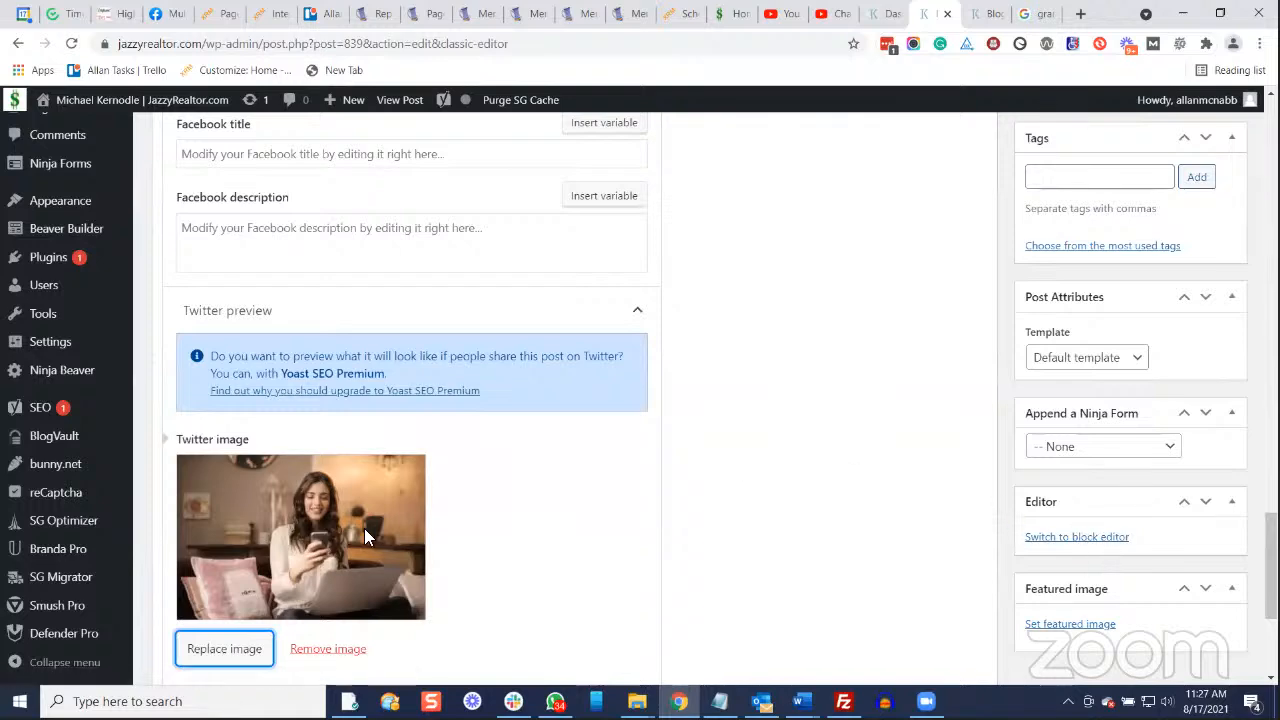
scroll(769, 509, "up", 4)
scroll(1029, 466, "down", 4)
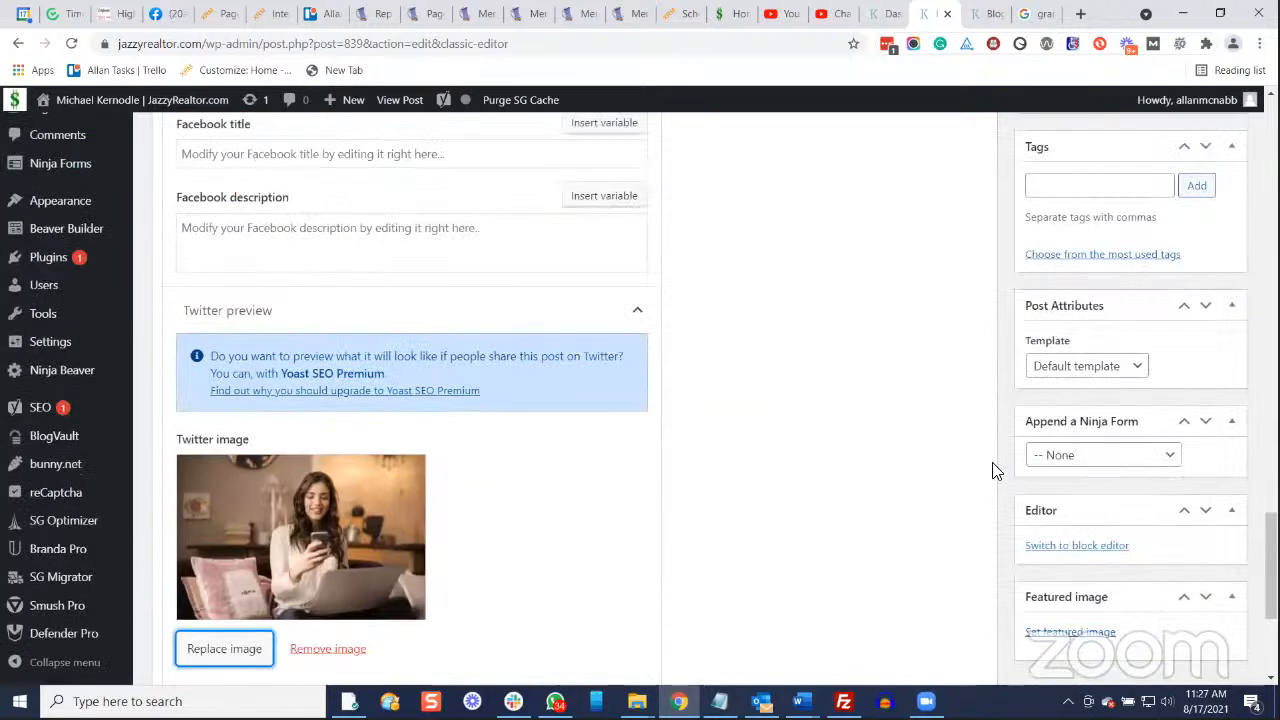
Set the post's featured image to woman-sitting-on-sofa-while-looking-at-phone-with-laptop-on-920382.jpg from the media library, loading more items to find it.
scroll(995, 470, "down", 1)
left_click(1063, 620)
scroll(643, 457, "down", 10)
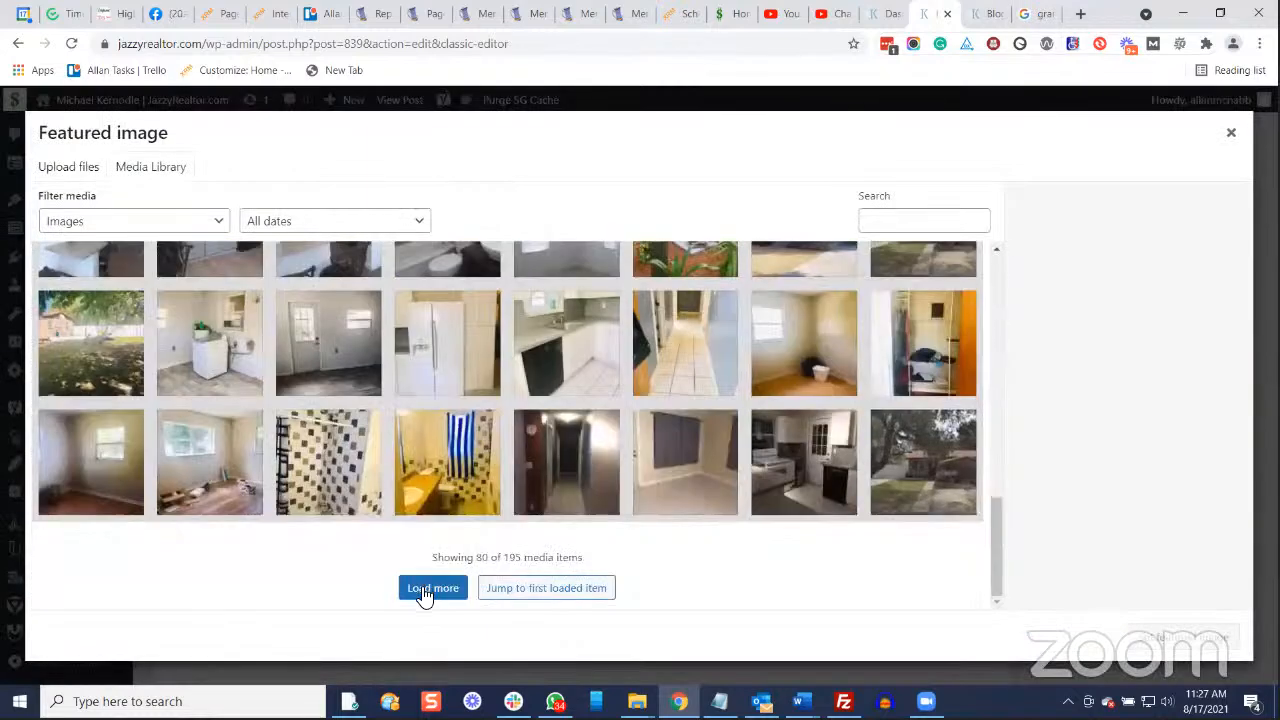
left_click(430, 588)
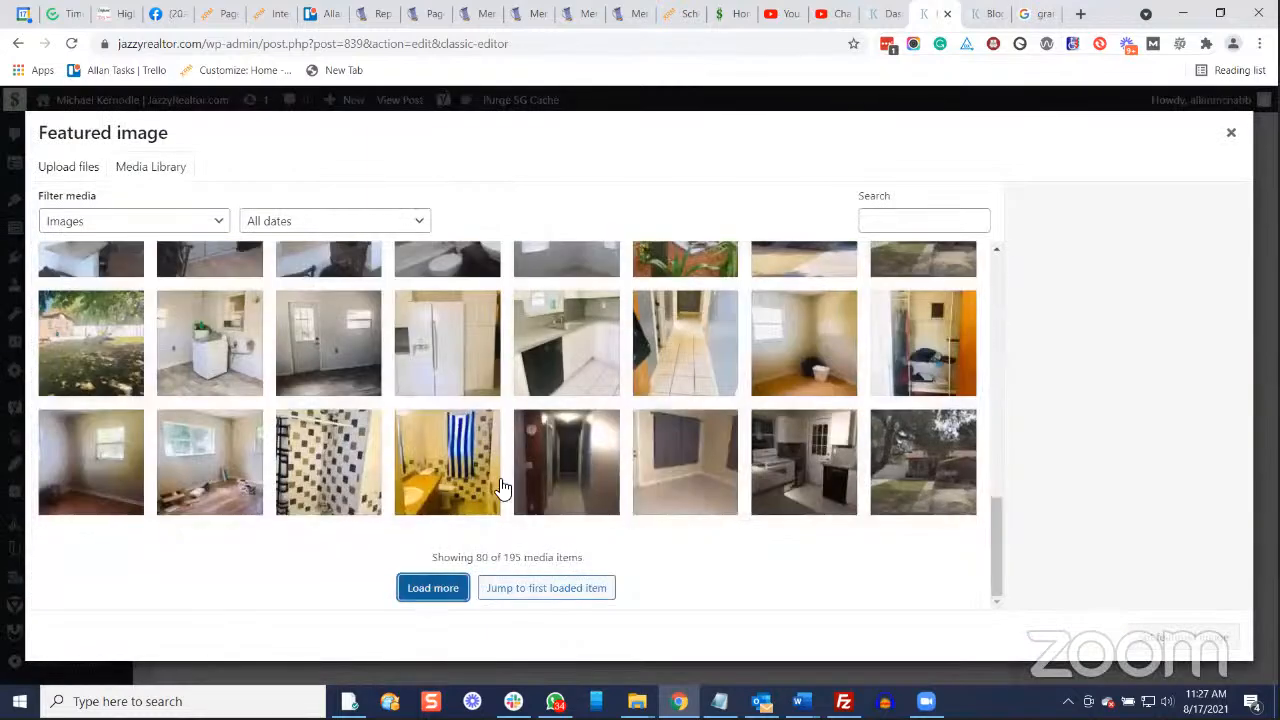
scroll(500, 486, "down", 6)
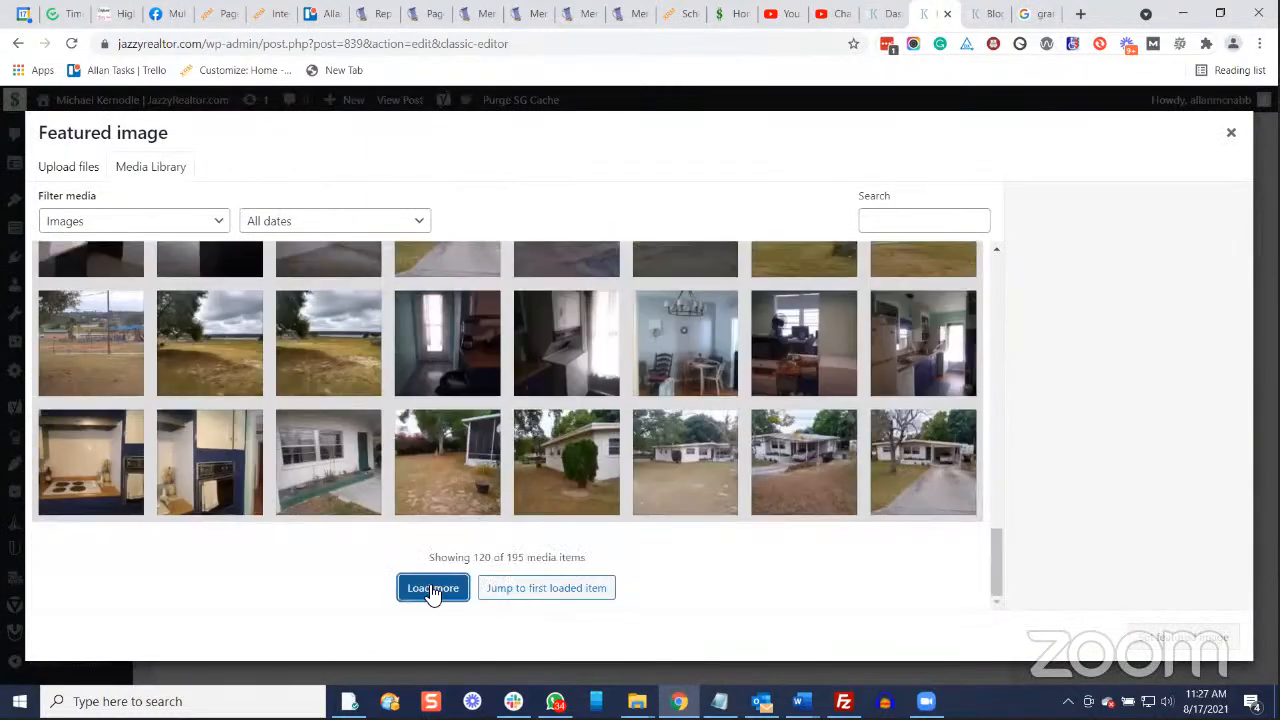
left_click(432, 590)
scroll(480, 500, "down", 6)
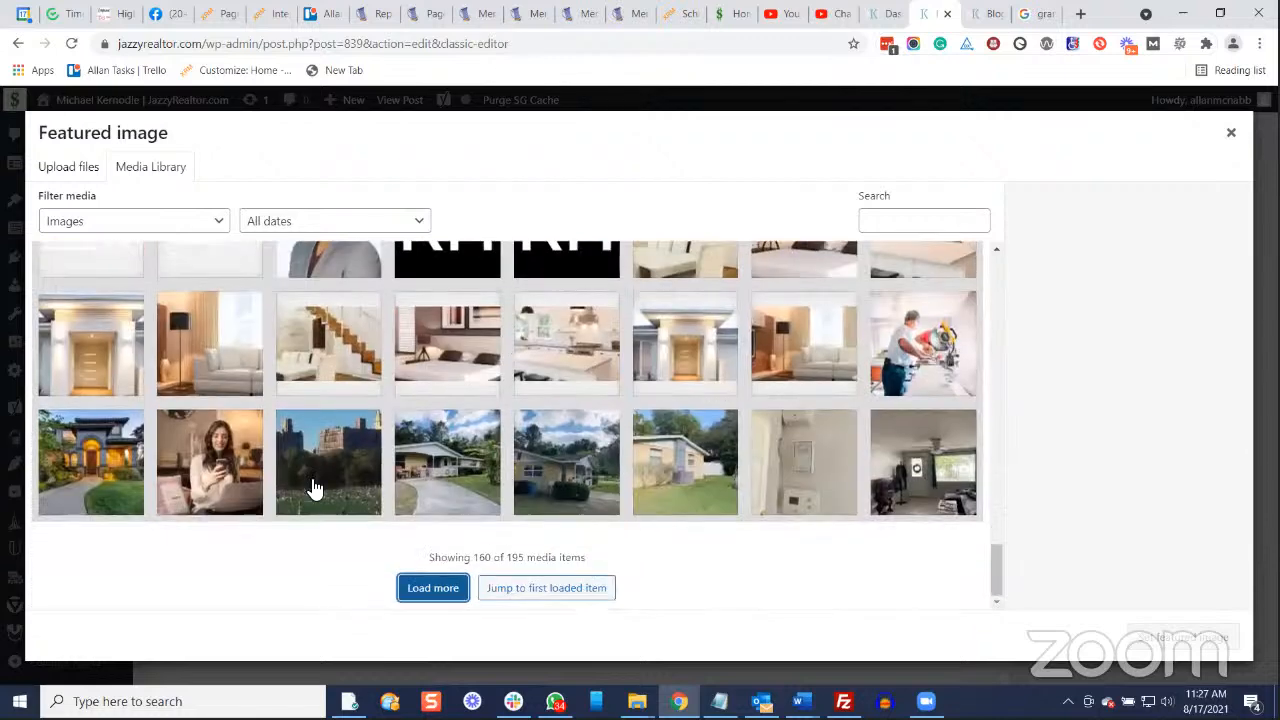
left_click(212, 480)
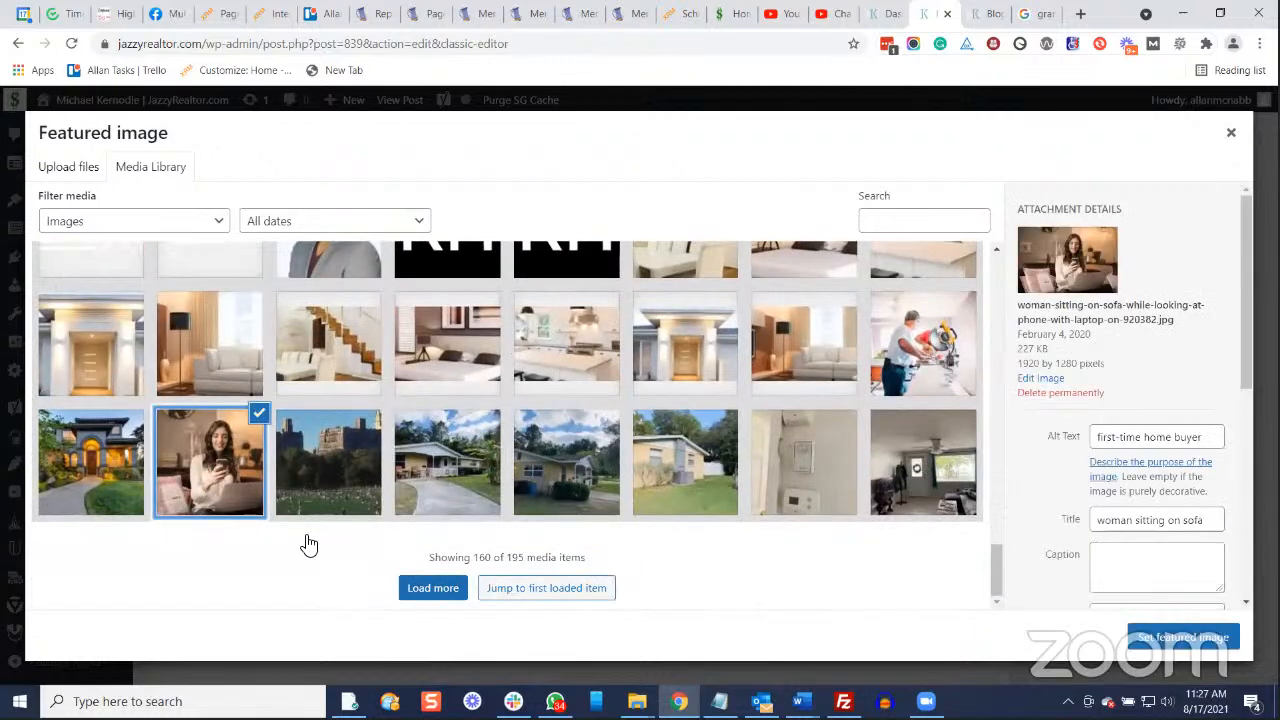
left_click(1135, 640)
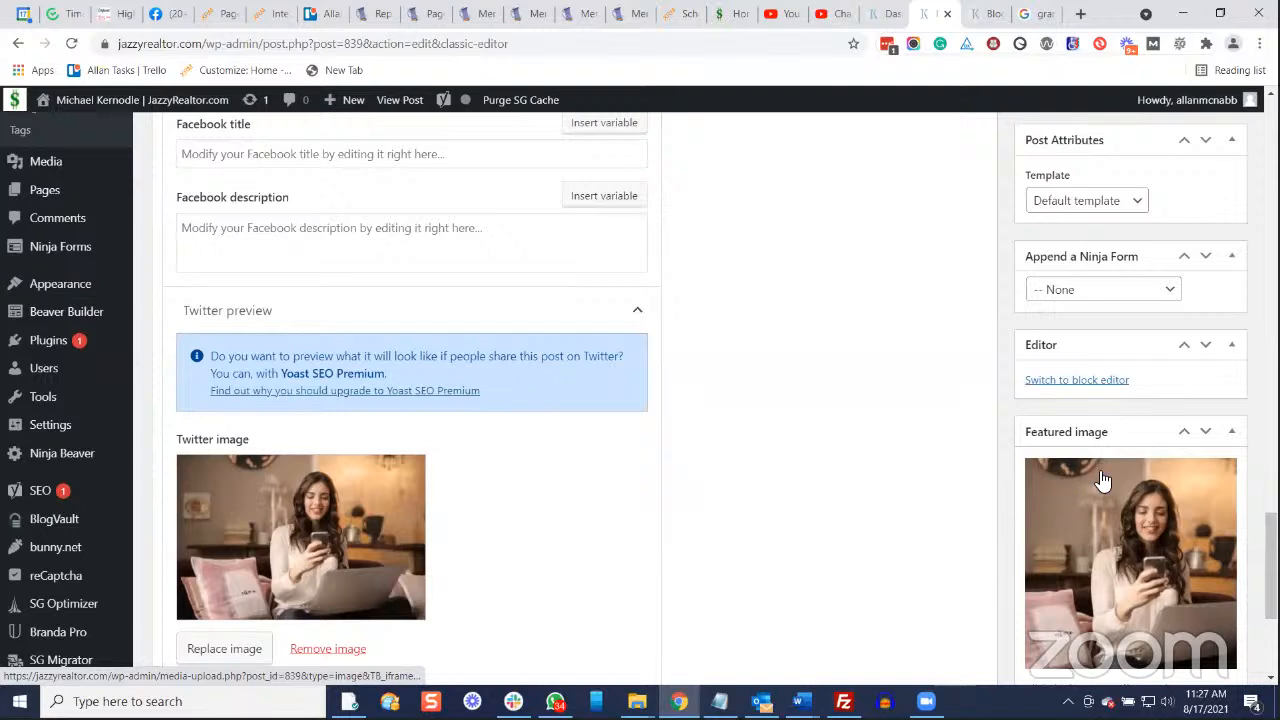
Review the Facebook and Twitter images in the post's Yoast social settings.
scroll(680, 523, "up", 10)
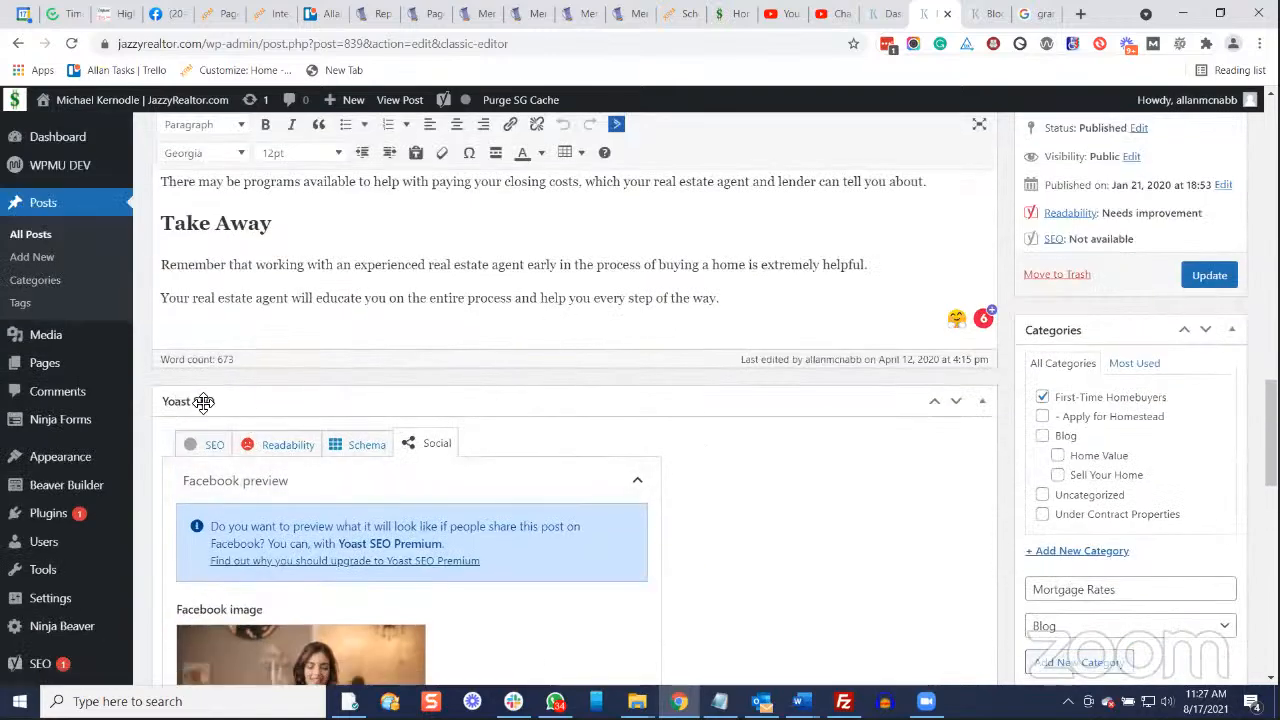
scroll(384, 430, "down", 3)
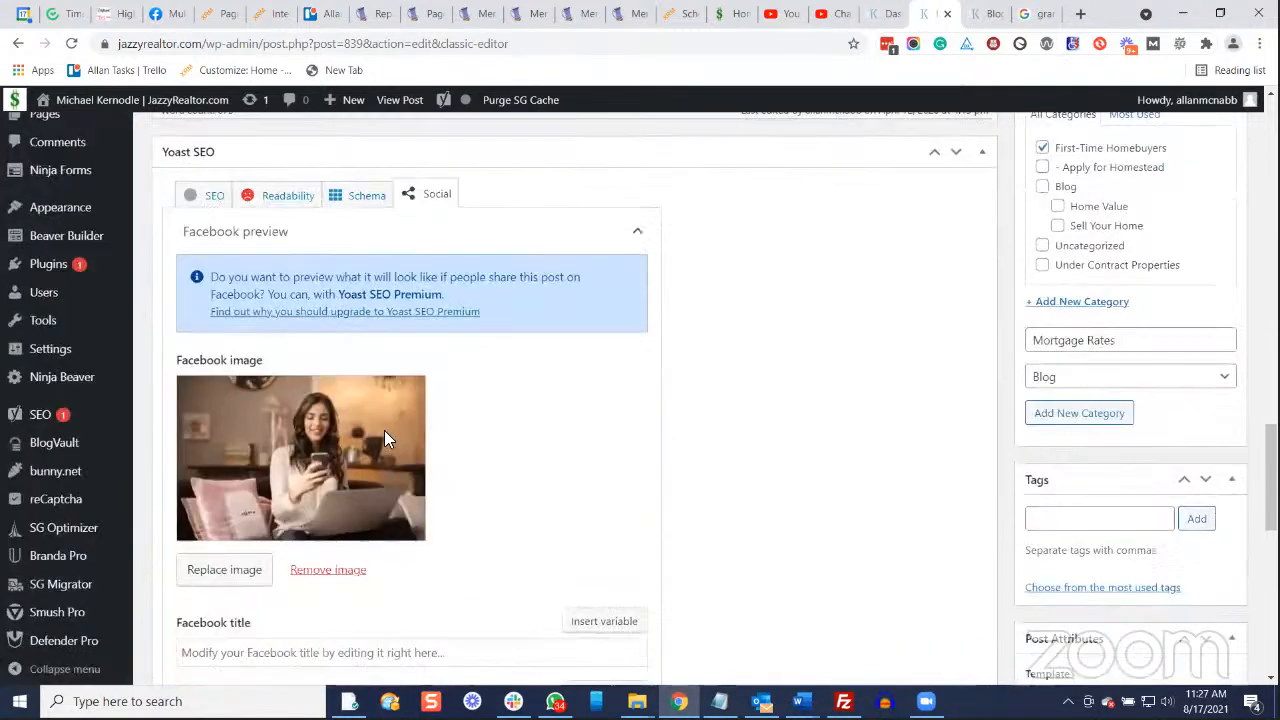
scroll(384, 428, "down", 3)
scroll(386, 430, "down", 3)
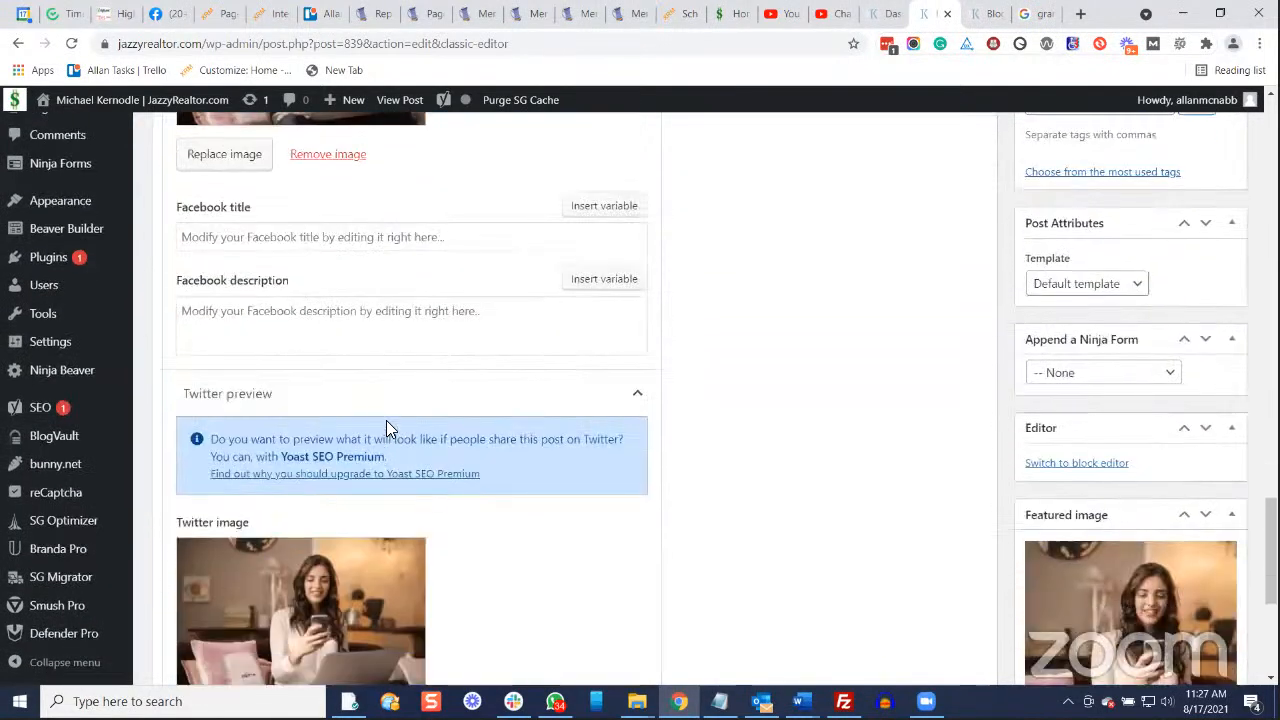
scroll(392, 482, "up", 10)
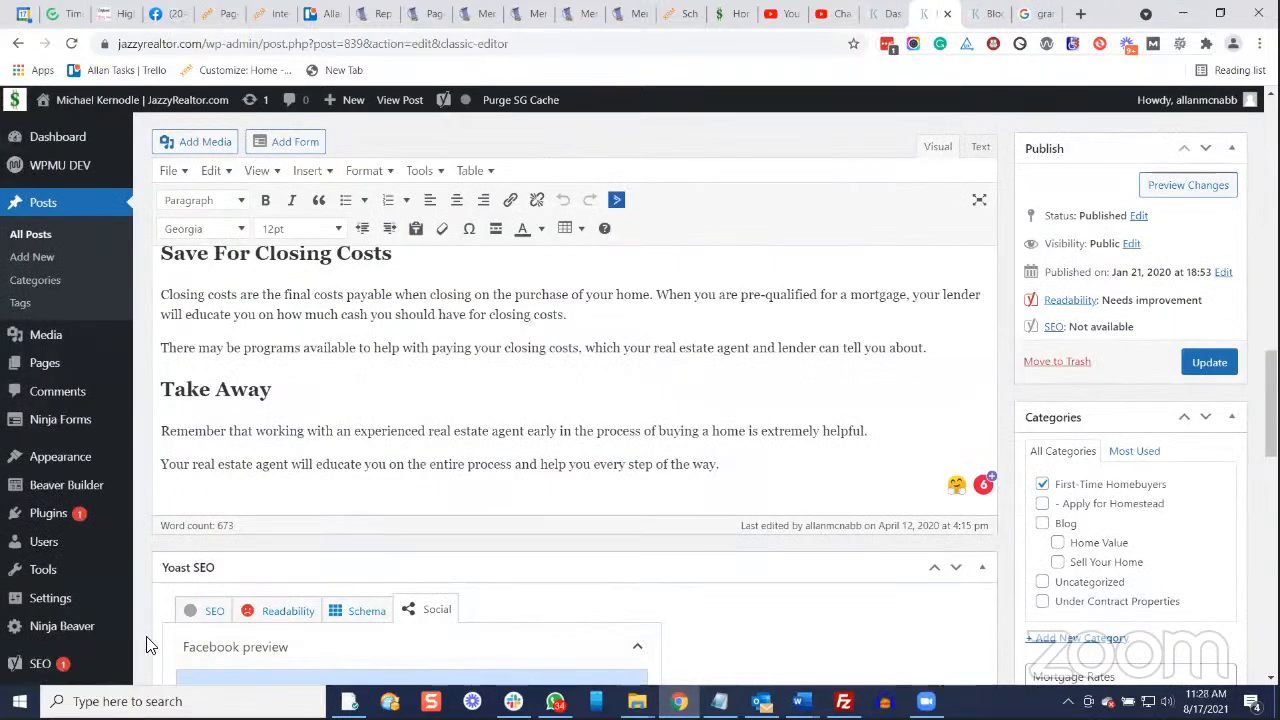
Show the post's Yoast SEO settings and examine the Google preview's title, description and image.
left_click(210, 610)
scroll(428, 517, "down", 3)
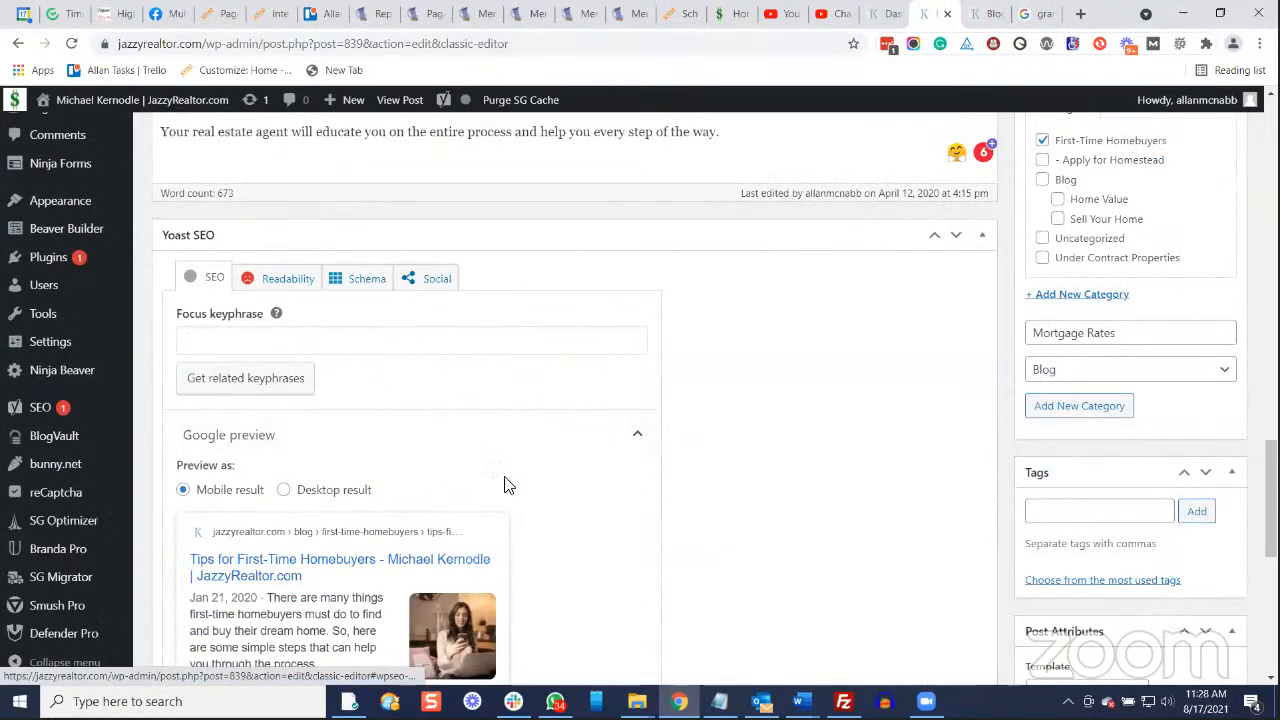
scroll(505, 485, "down", 1)
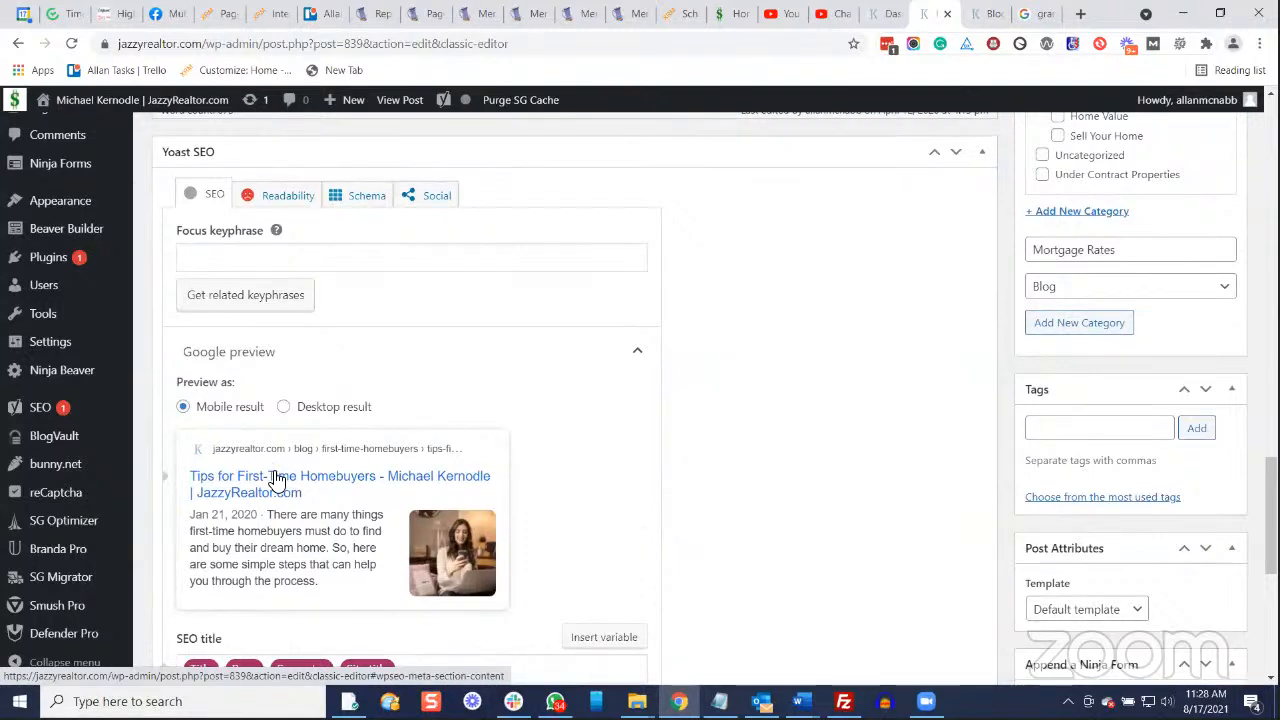
scroll(280, 480, "up", 2)
scroll(393, 459, "down", 2)
scroll(393, 459, "down", 1)
scroll(463, 450, "down", 2)
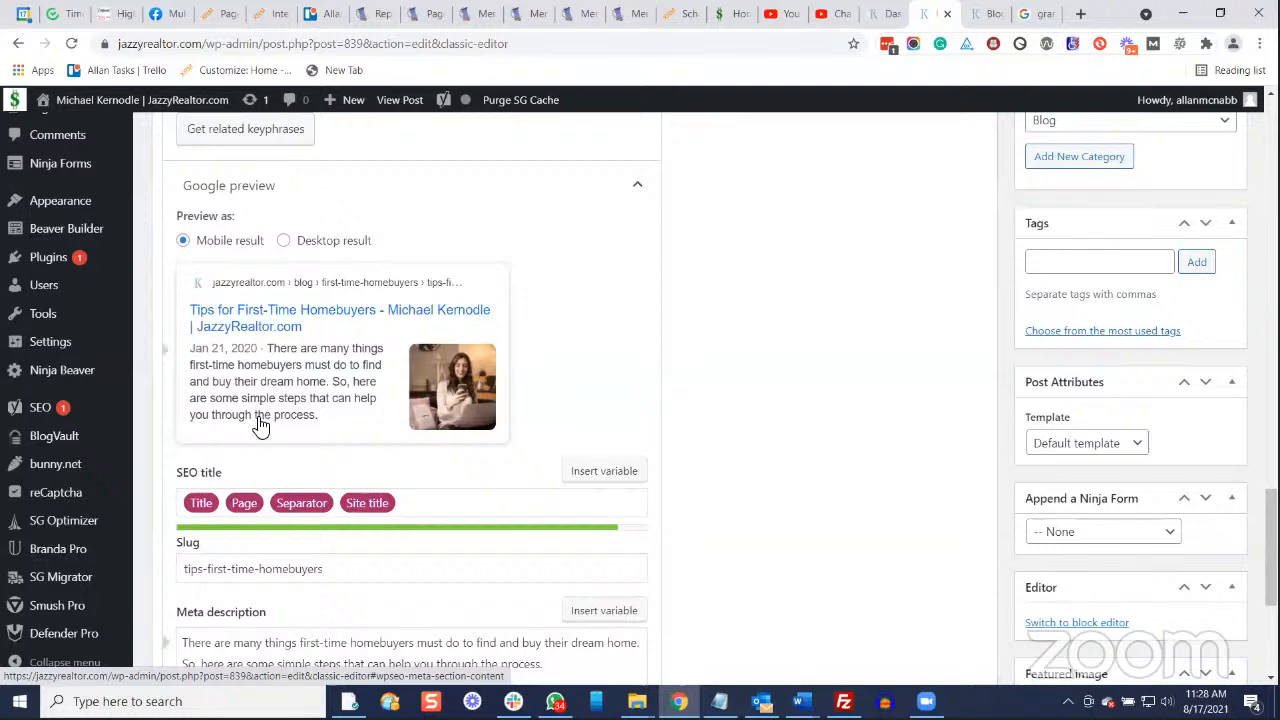
Examine the post's slug and SEO title variables and compare them with the Google preview.
scroll(250, 430, "down", 2)
left_click(185, 402)
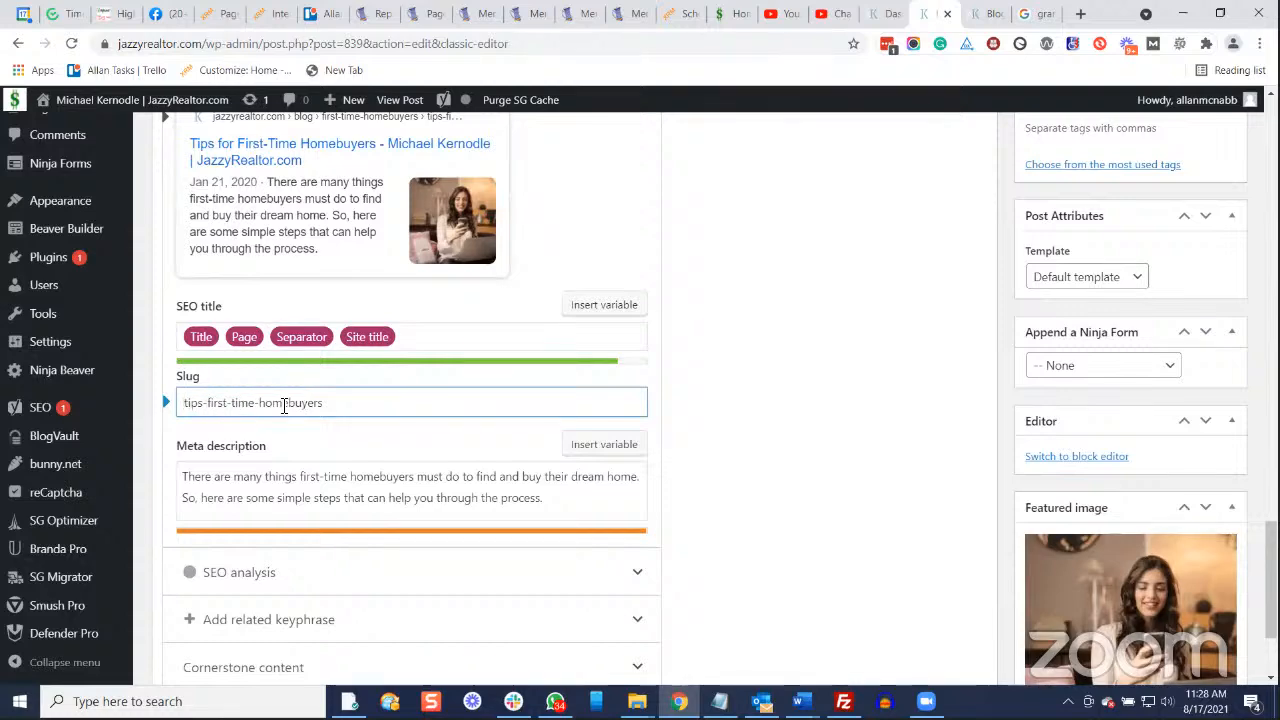
scroll(200, 400, "down", 1)
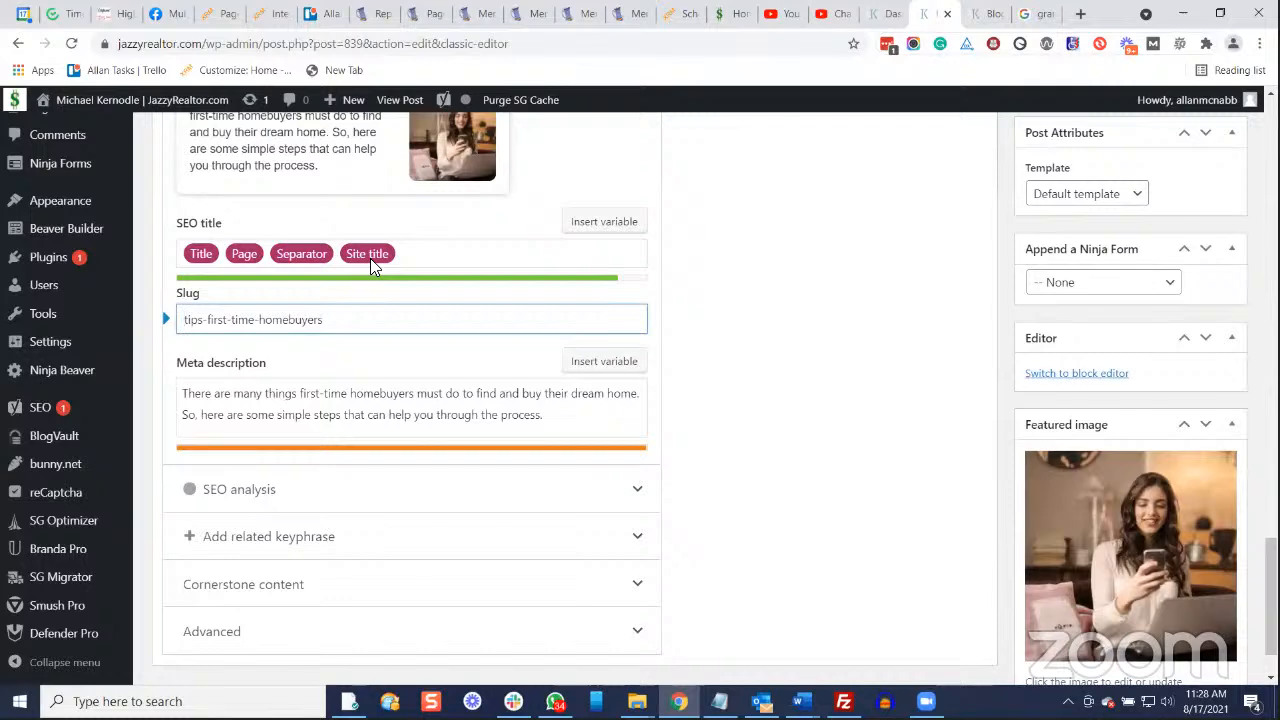
scroll(380, 258, "up", 3)
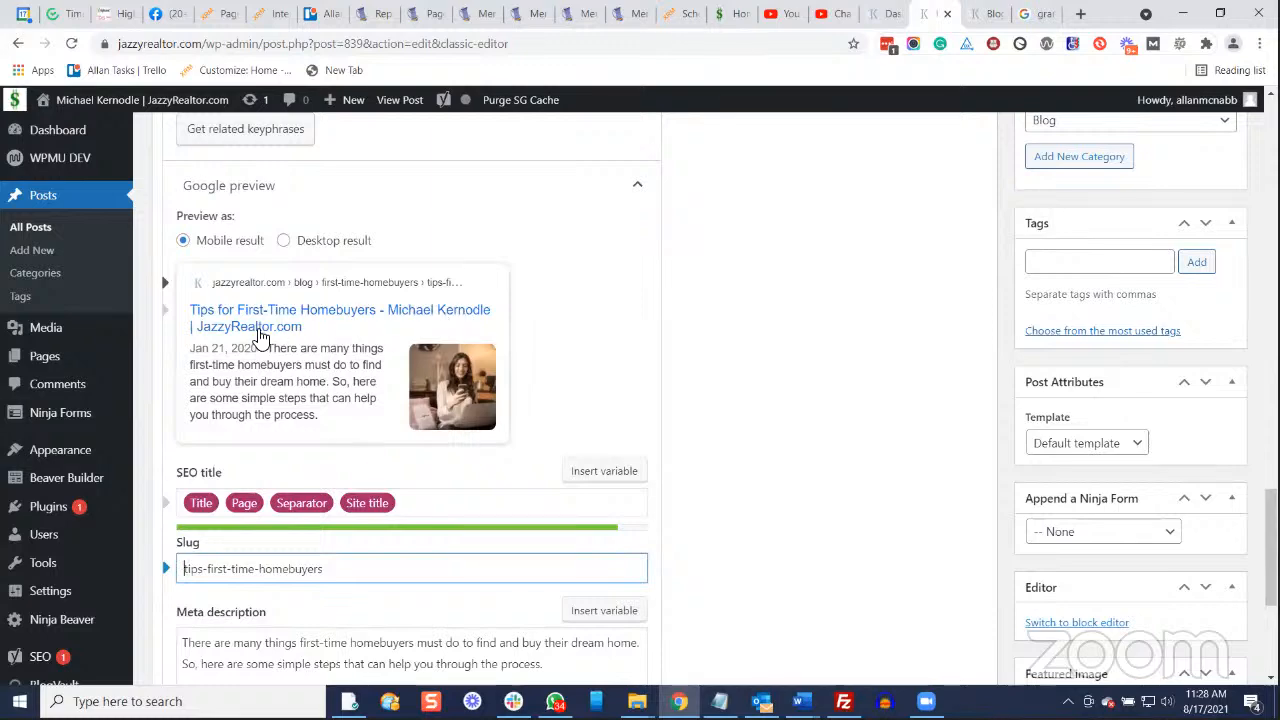
scroll(534, 327, "down", 2)
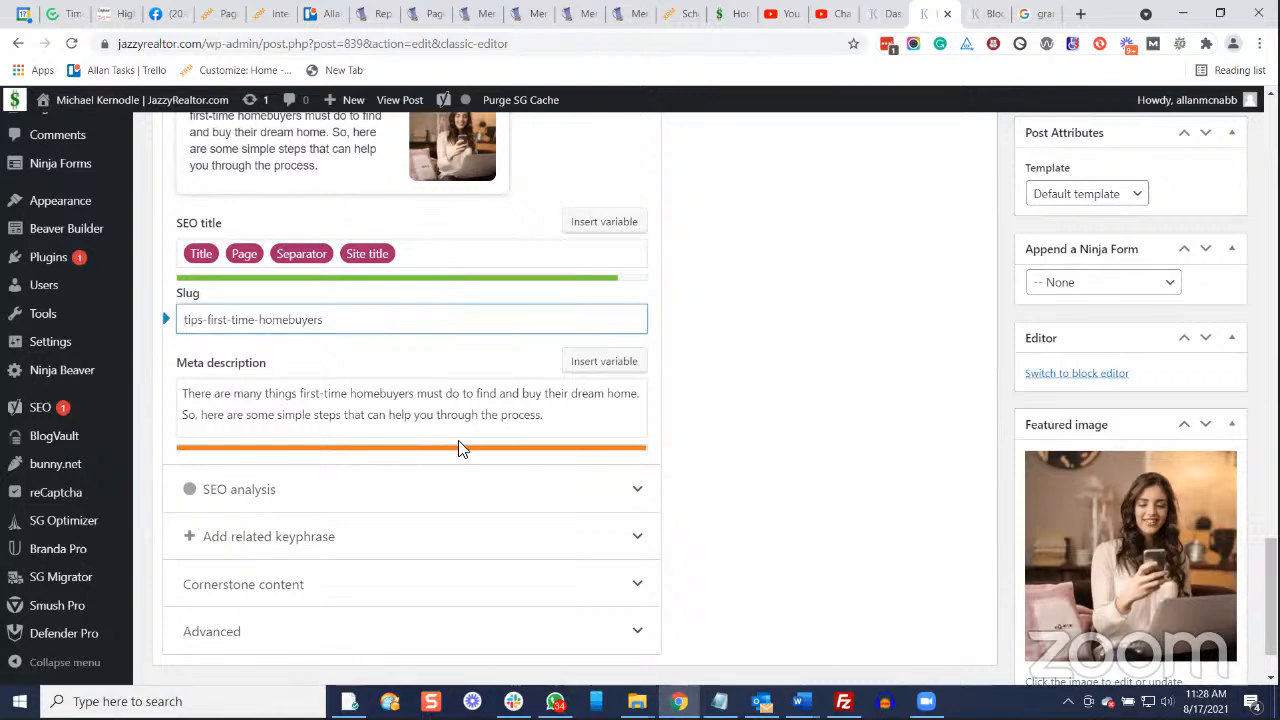
Examine the post's meta description and compare it with the text in the Google preview.
left_click(567, 418)
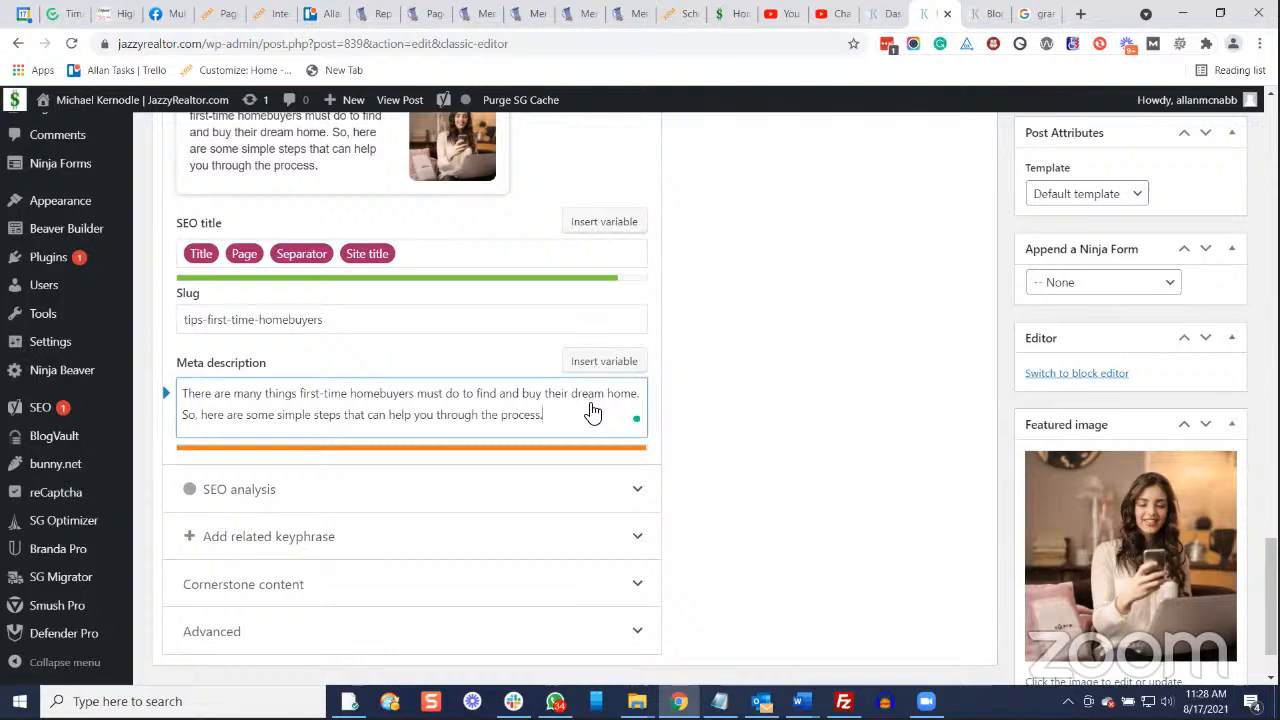
scroll(591, 408, "down", 1)
scroll(480, 385, "up", 2)
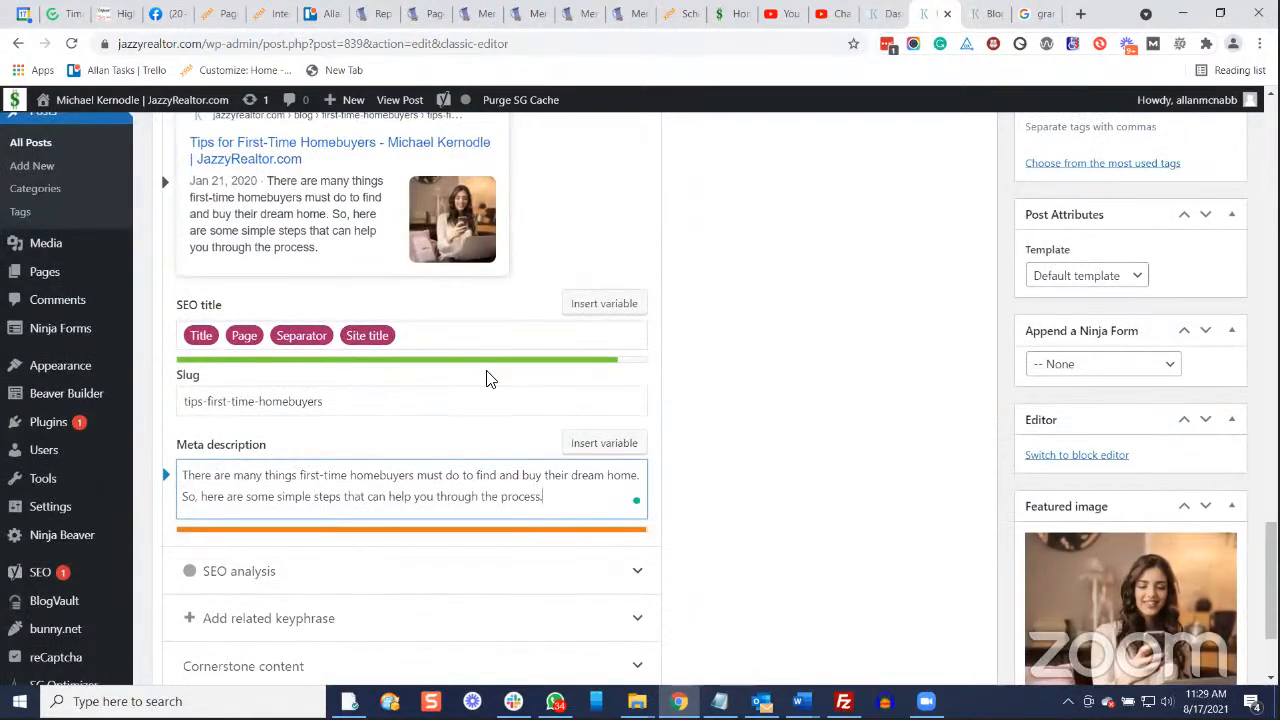
scroll(490, 378, "up", 2)
left_click(533, 421)
right_click(533, 421)
left_click(820, 457)
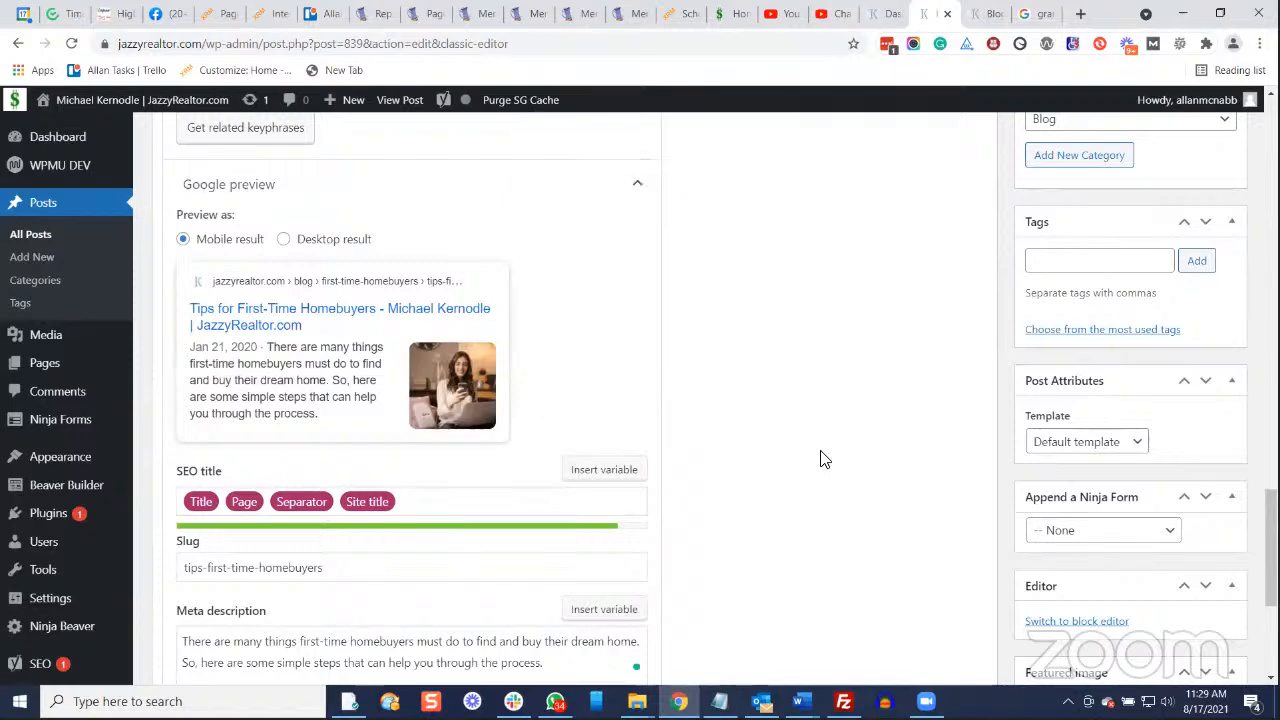
Check the SEO fields and featured image once more and update the published post.
scroll(669, 460, "down", 1)
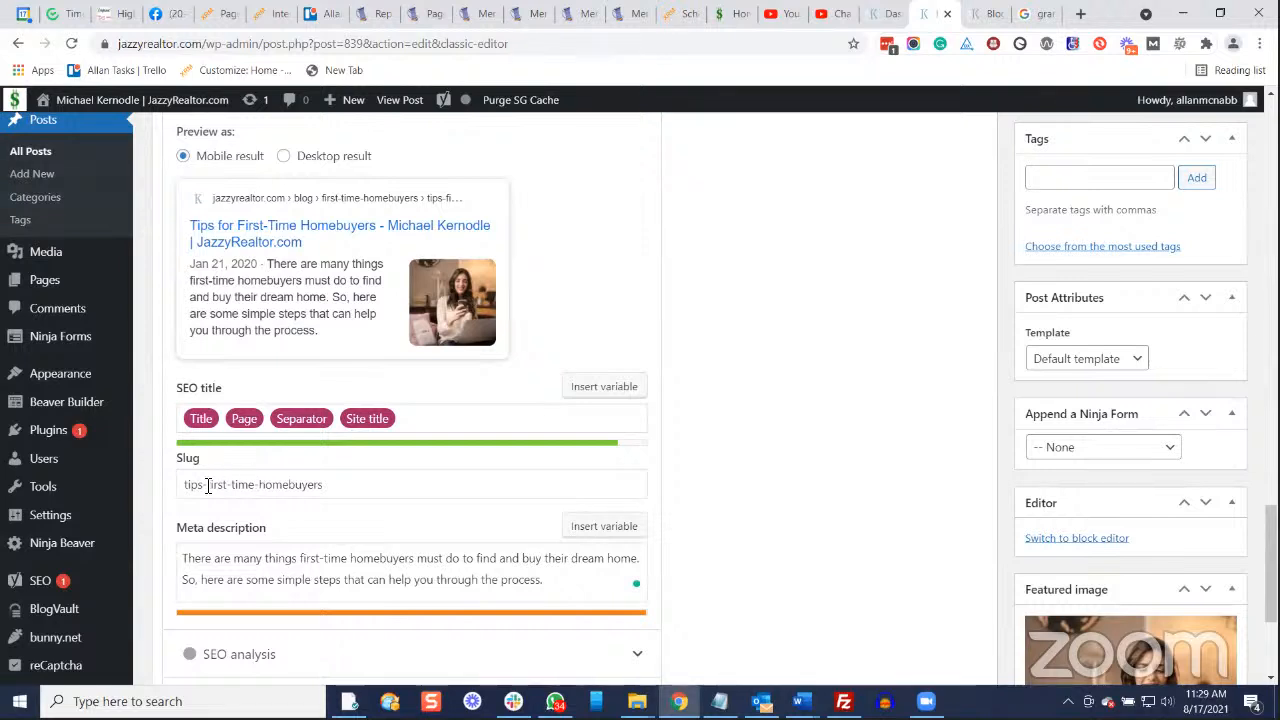
scroll(863, 434, "down", 3)
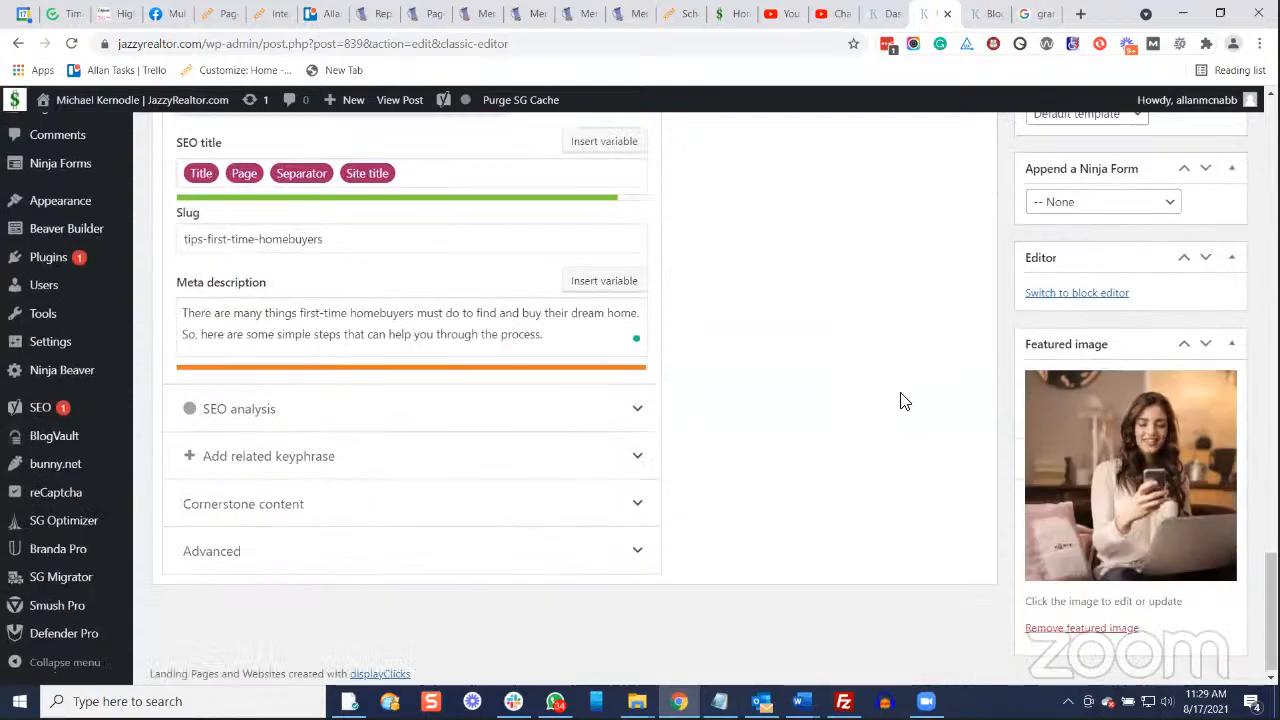
scroll(905, 395, "up", 1)
scroll(908, 350, "up", 10)
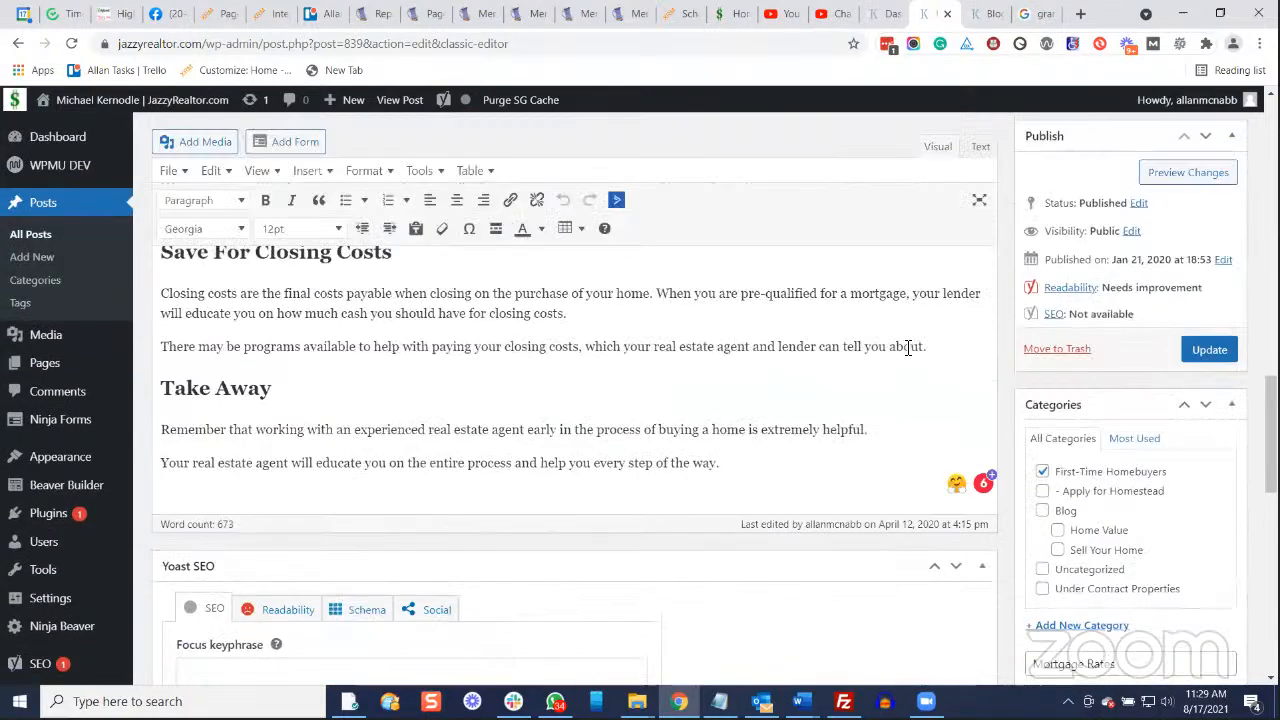
left_click(1212, 364)
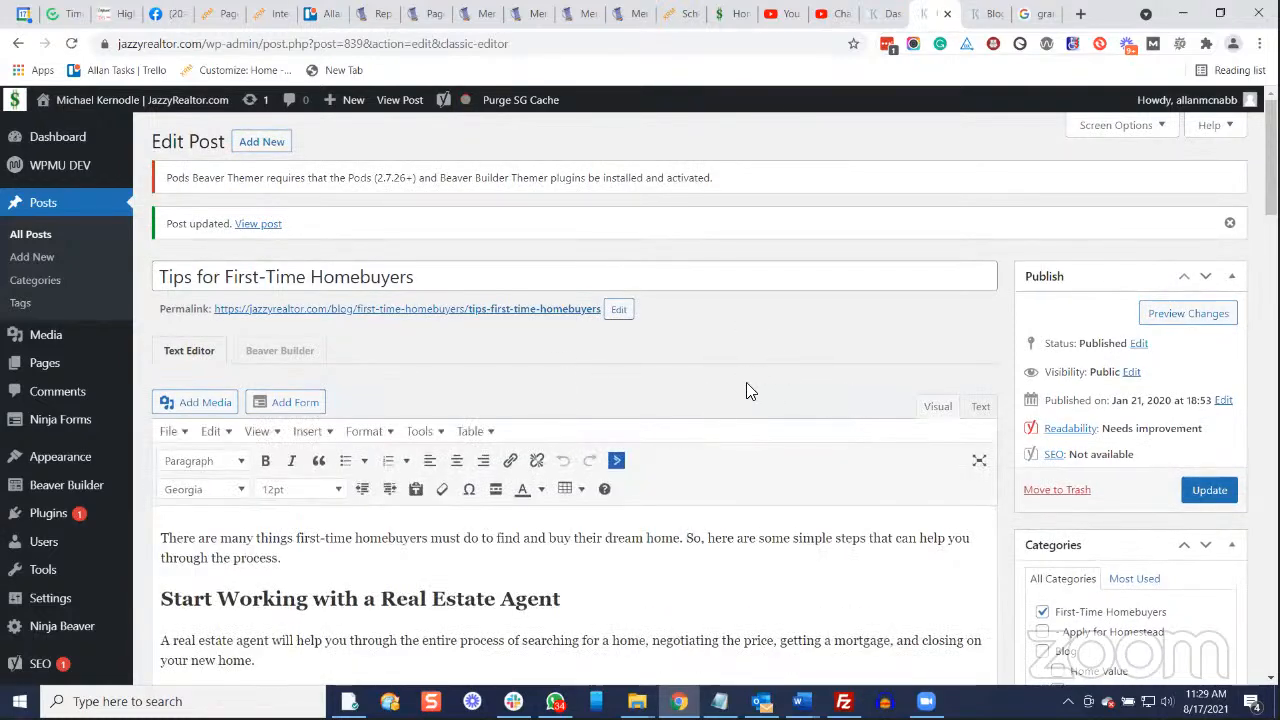
Look over the updated post and point out the Pods Beaver Themer notice above its title.
scroll(751, 389, "down", 5)
scroll(751, 387, "down", 6)
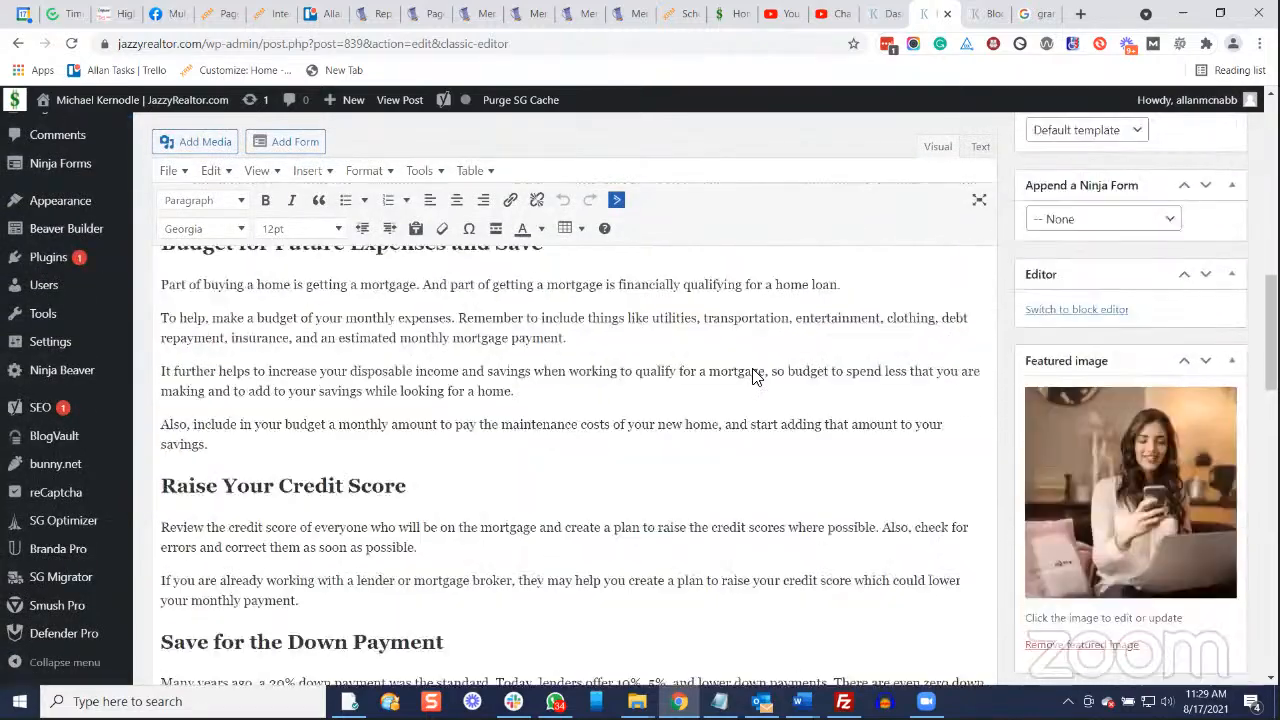
scroll(755, 378, "up", 11)
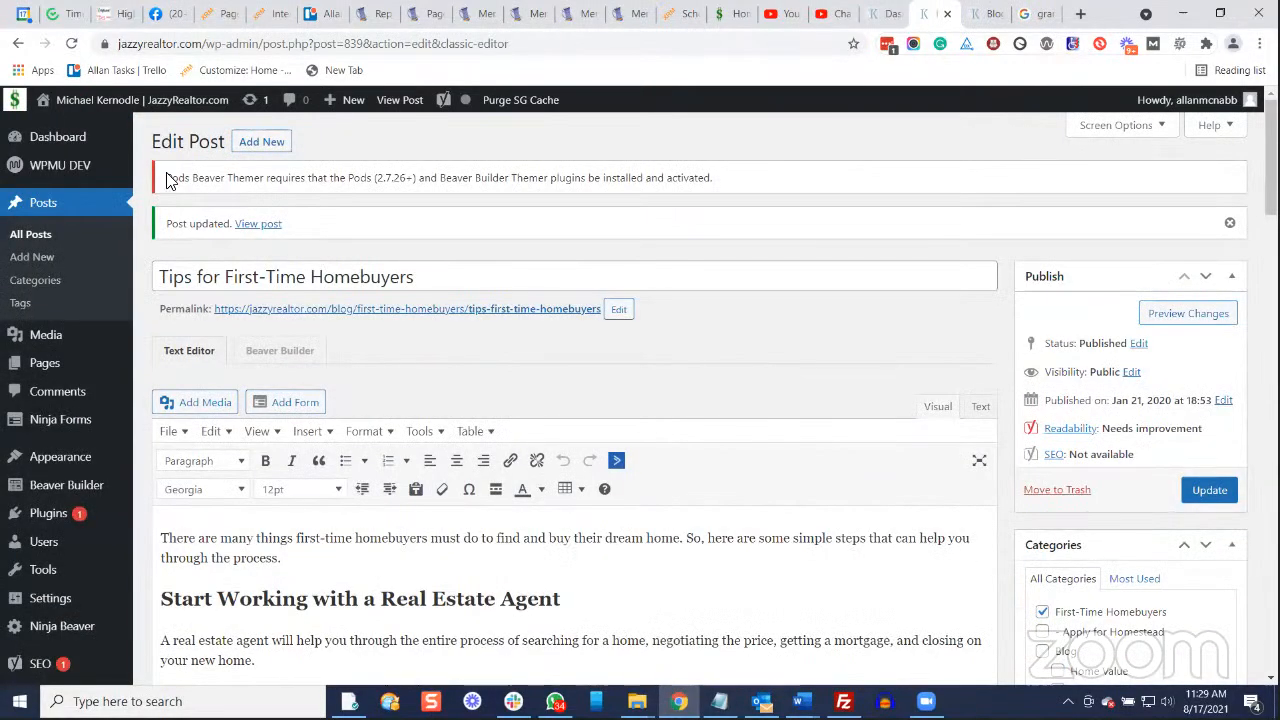
left_click_drag(170, 178, 256, 179)
left_click(230, 178)
left_click(252, 180)
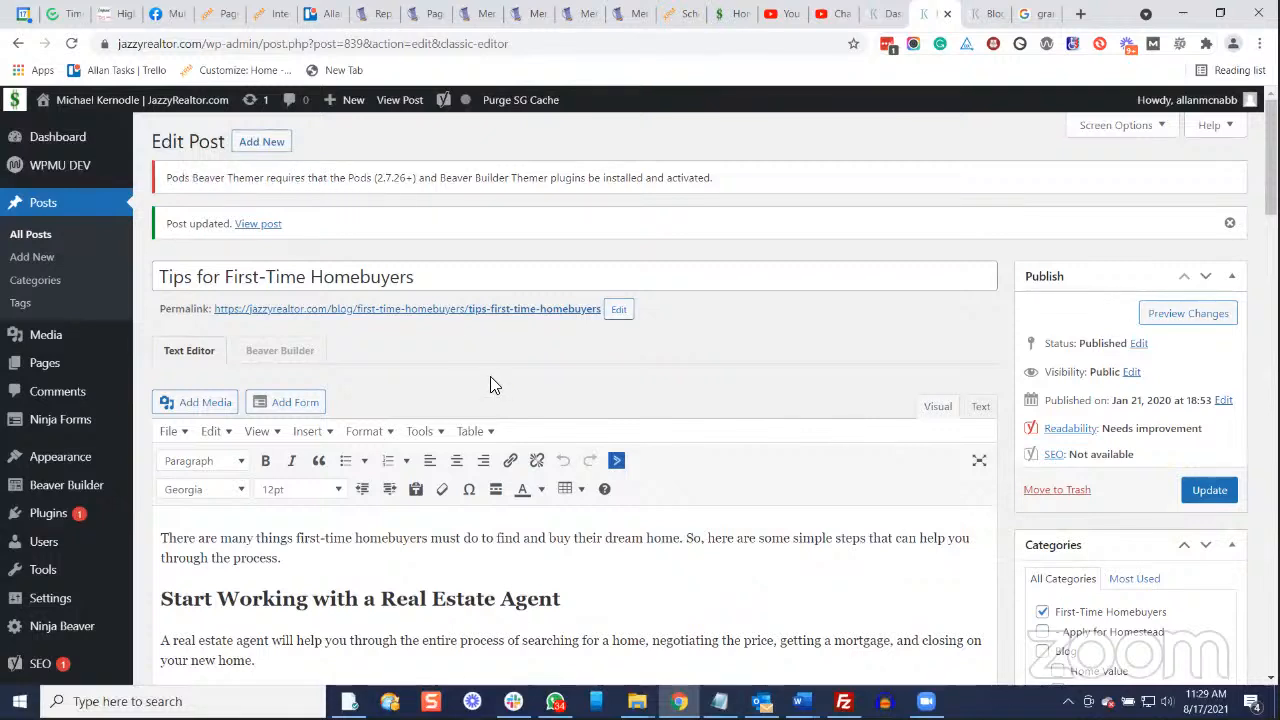
scroll(925, 515, "down", 3)
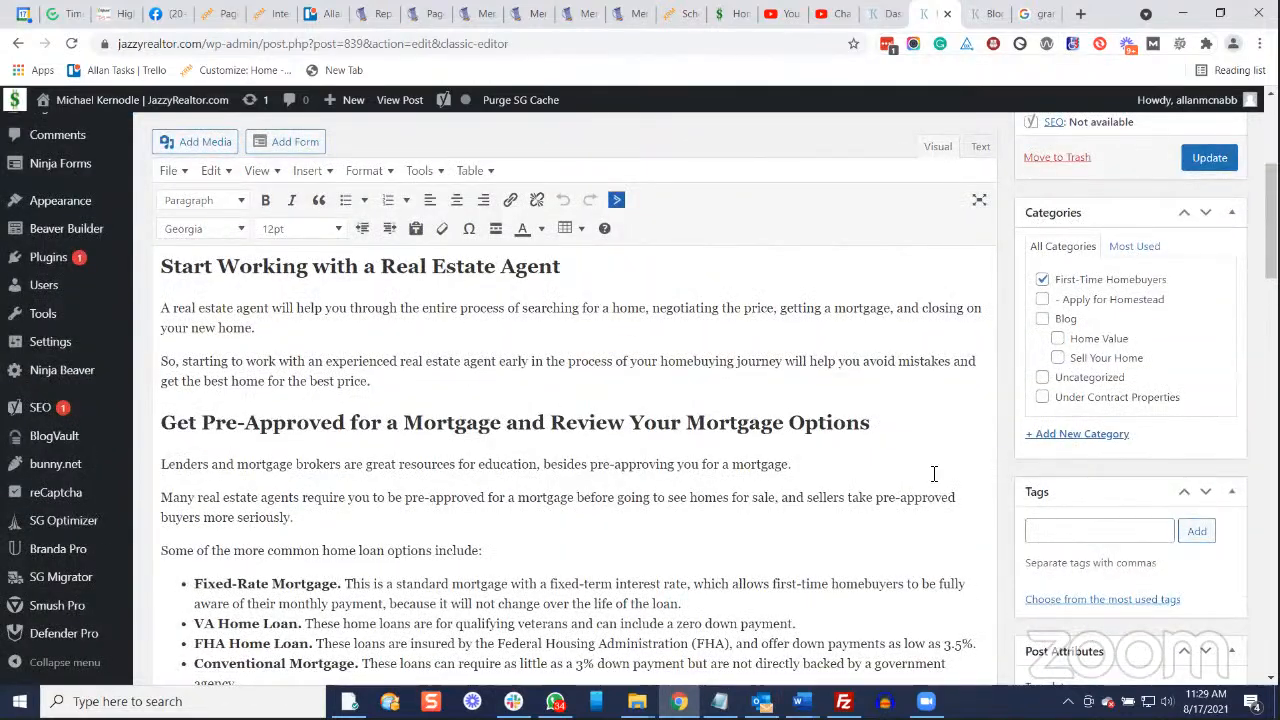
scroll(933, 475, "up", 3)
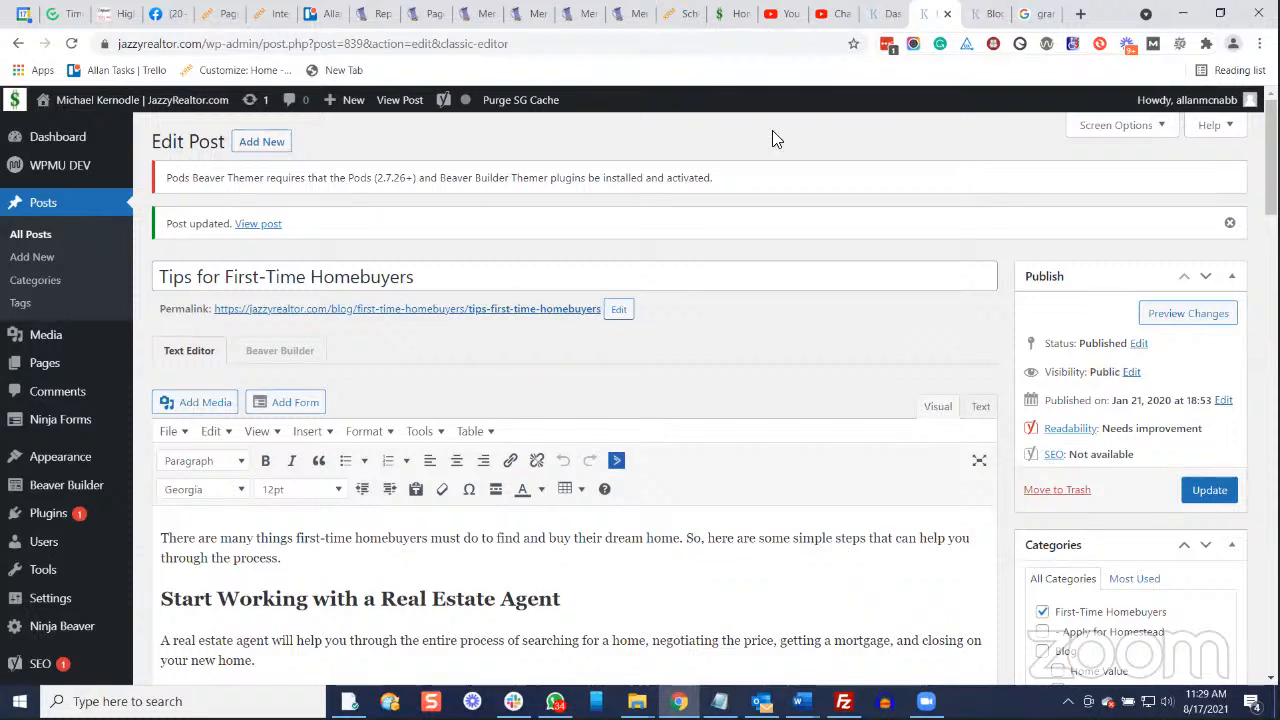
Show the list of all posts with the edit options for Tips for First-Time Homebuyers, and look through the post categories.
left_click(42, 206)
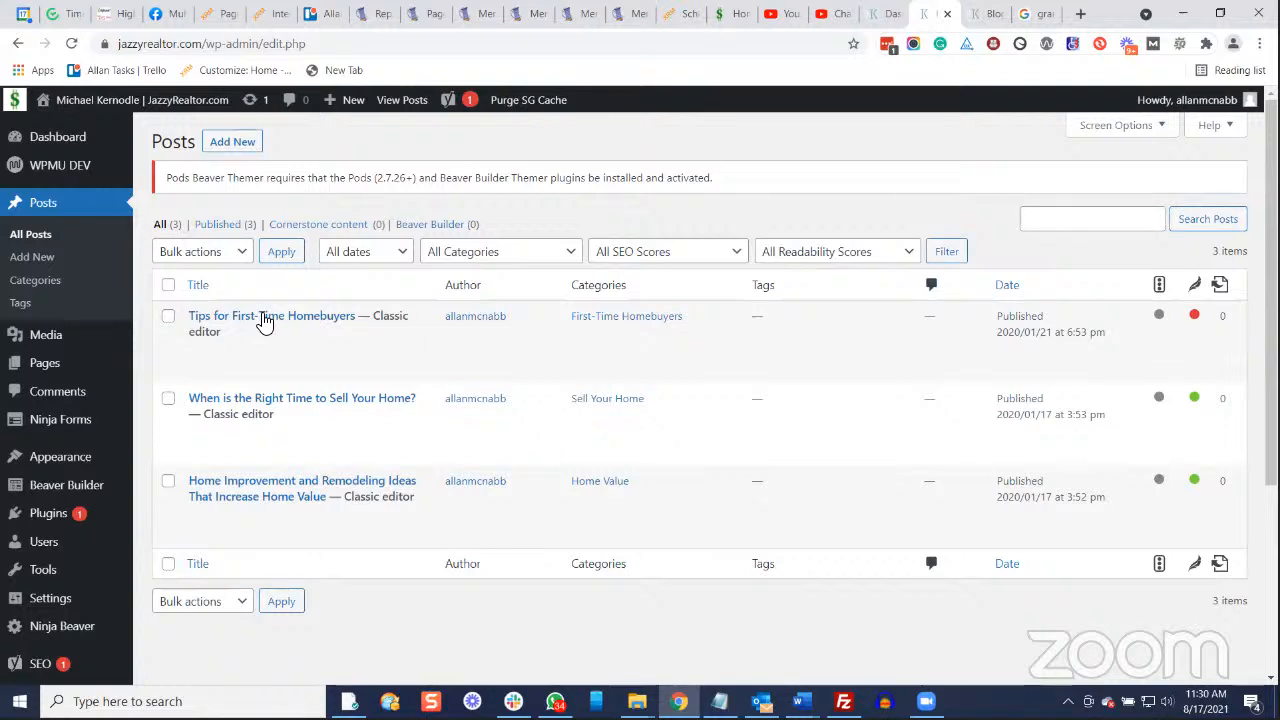
mouse_move(238, 318)
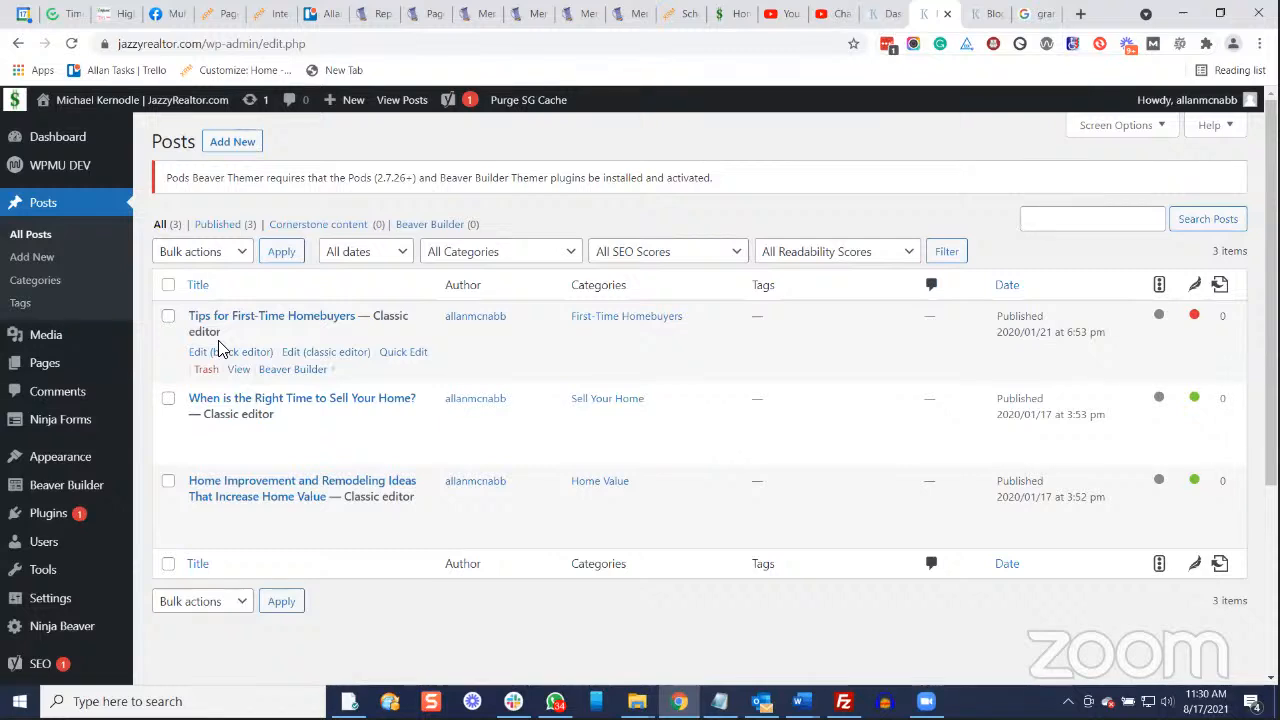
left_click(53, 290)
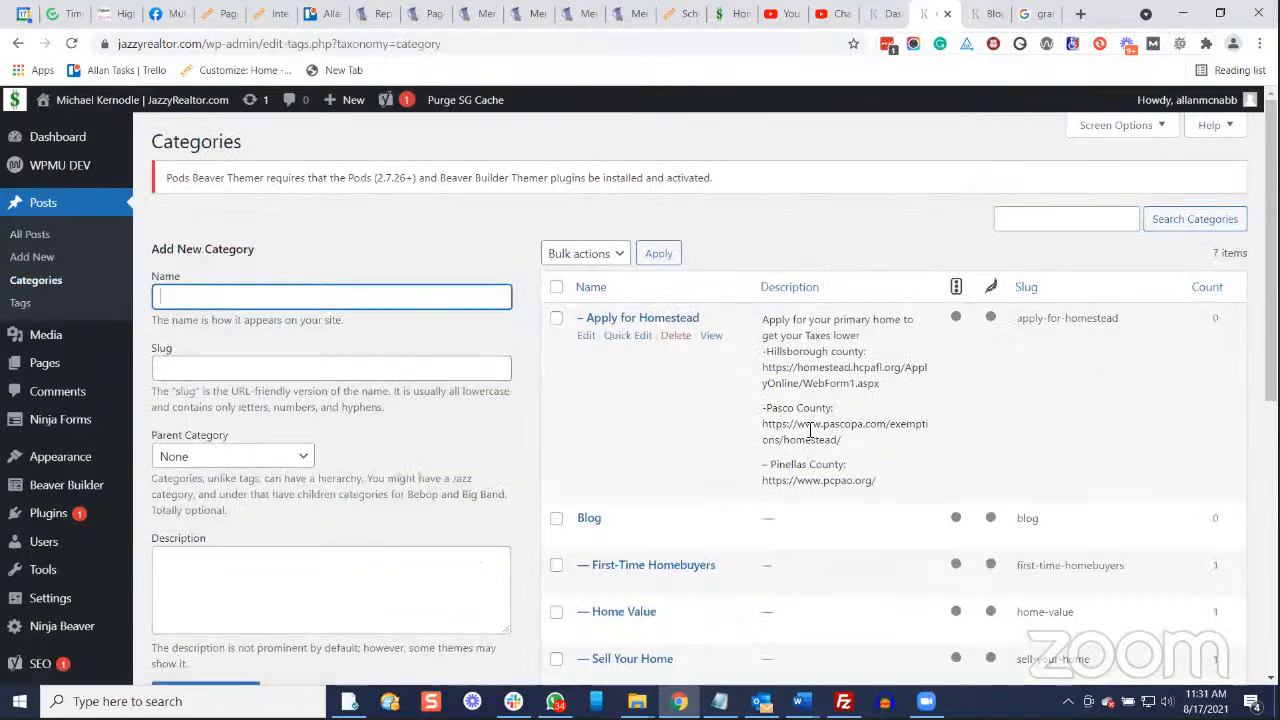
scroll(1023, 389, "down", 3)
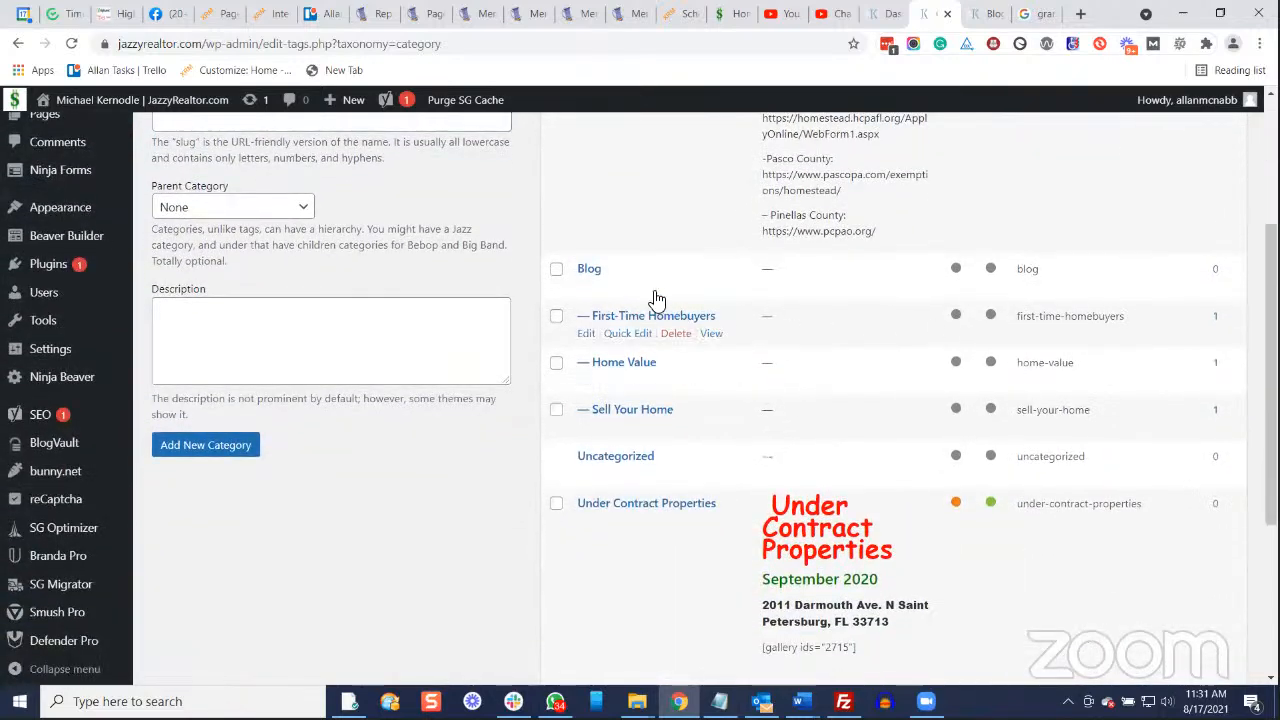
scroll(638, 507, "down", 2)
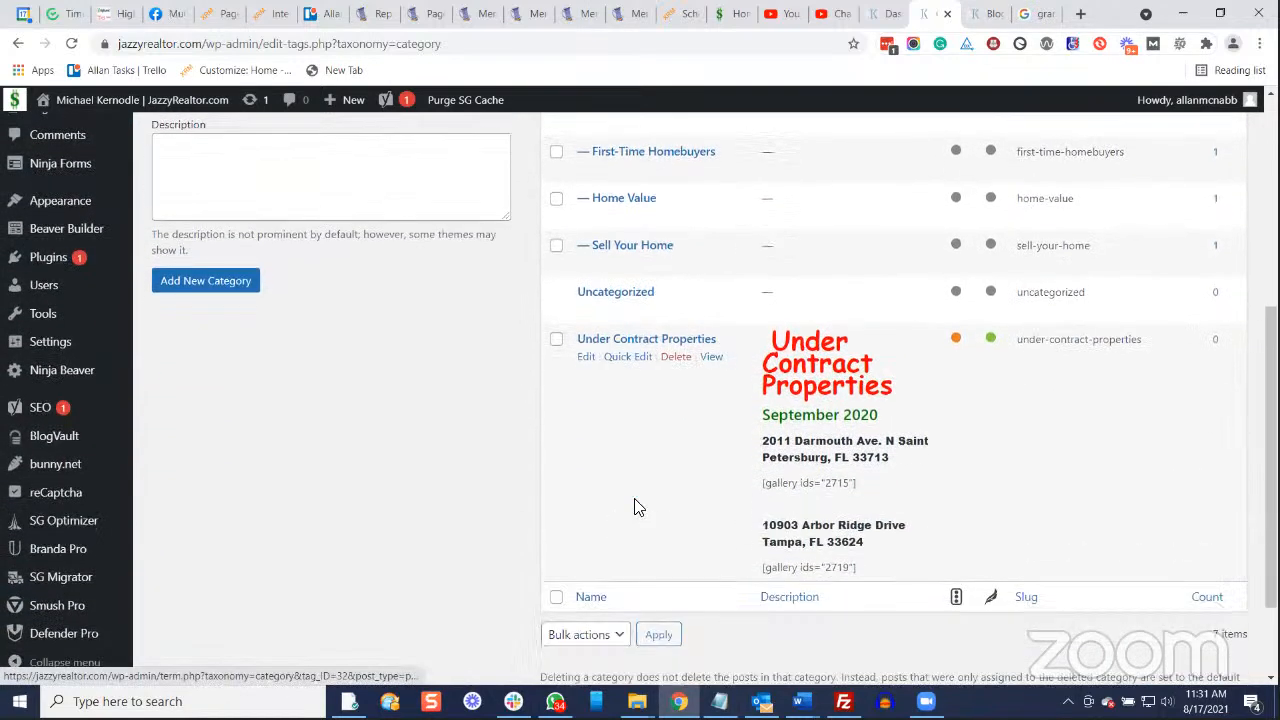
scroll(638, 507, "down", 2)
scroll(640, 503, "up", 2)
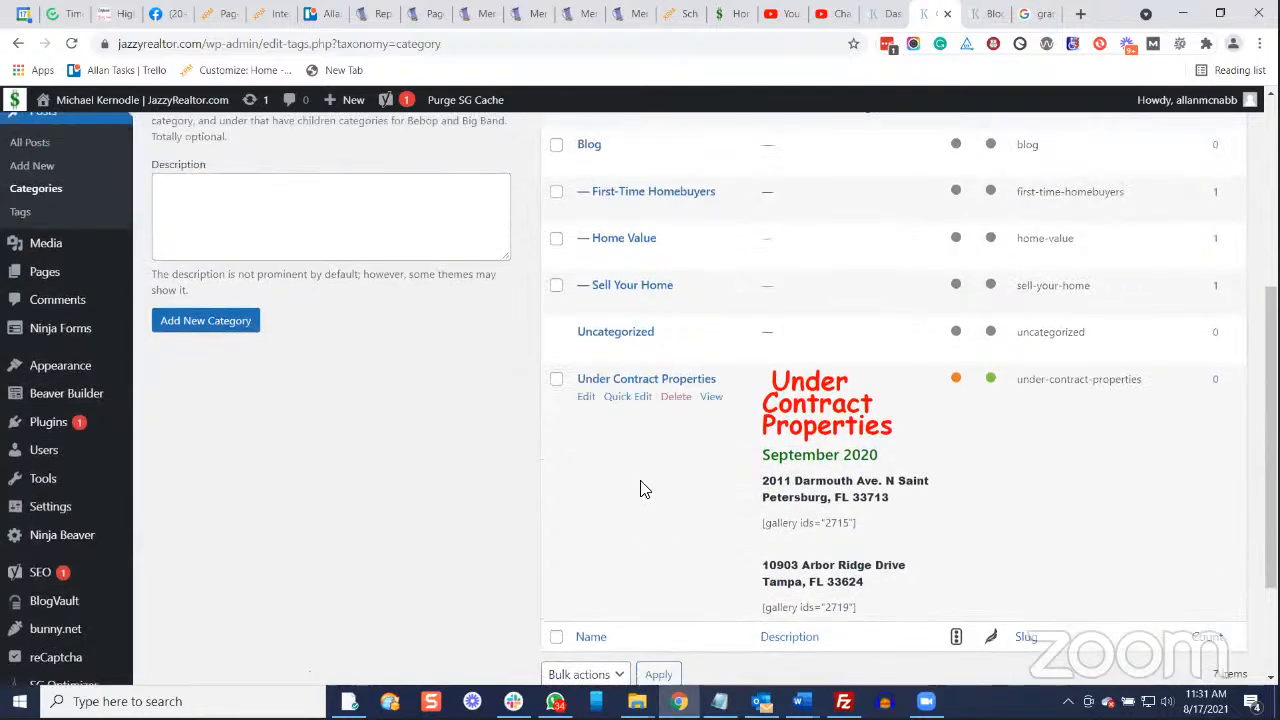
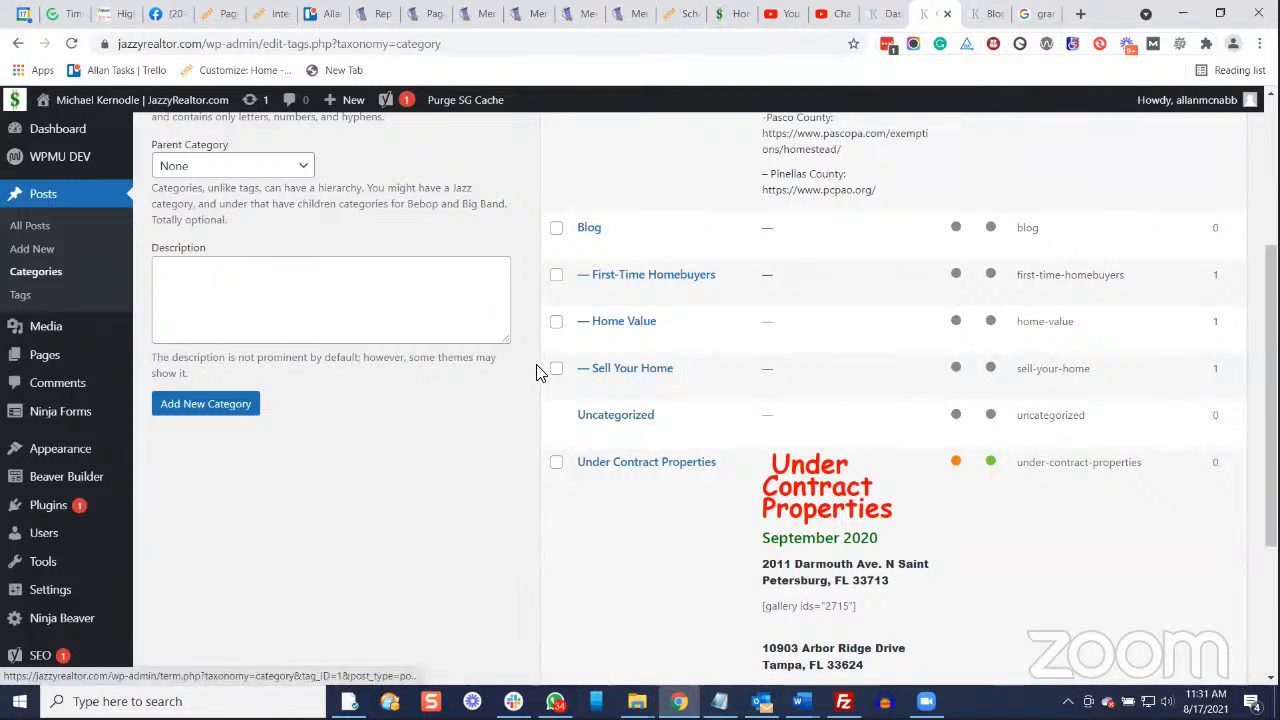
Name a new post category Mortgage Rates and correct the spelling of its first word.
scroll(506, 323, "up", 3)
left_click(185, 293)
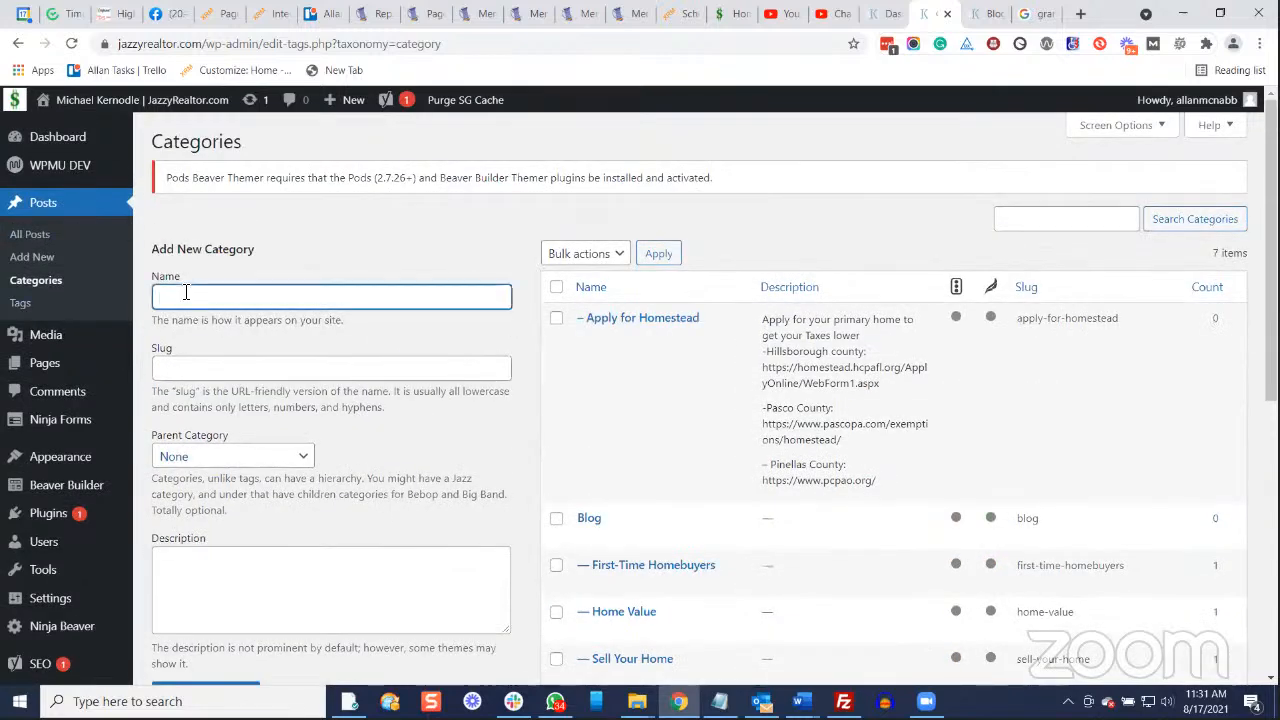
type("Mortgage Rates")
right_click(171, 302)
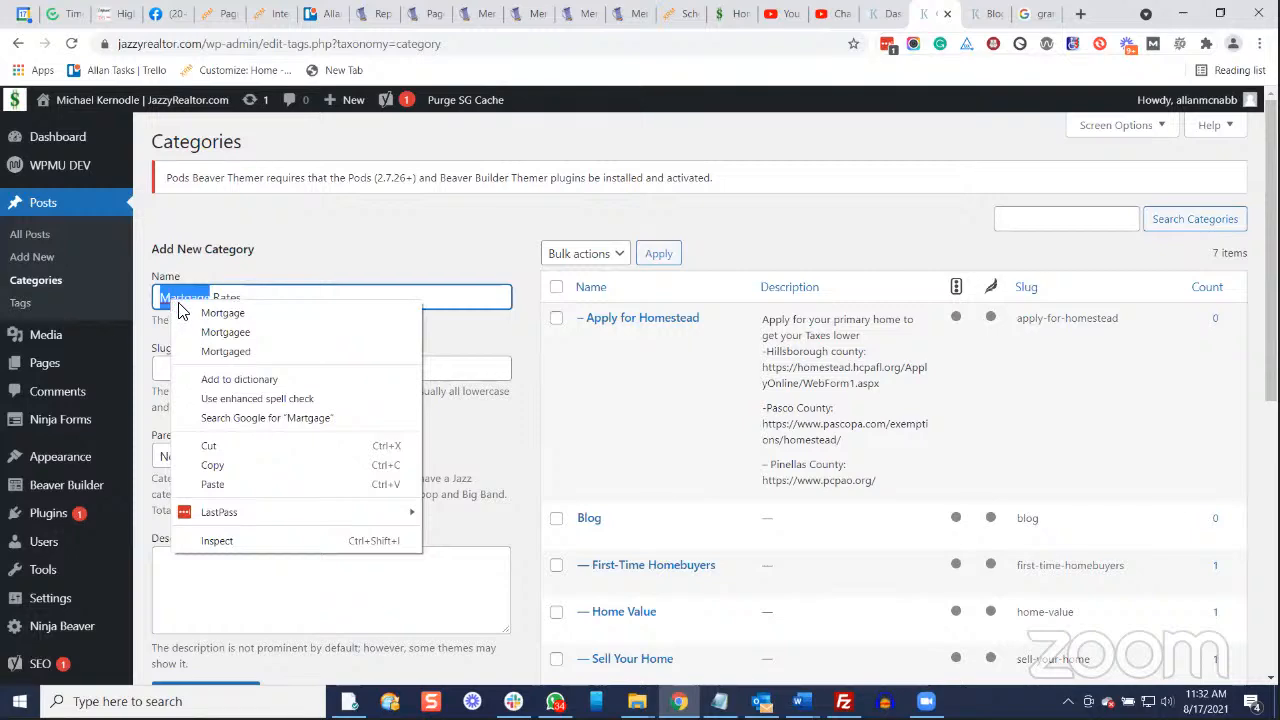
left_click(202, 313)
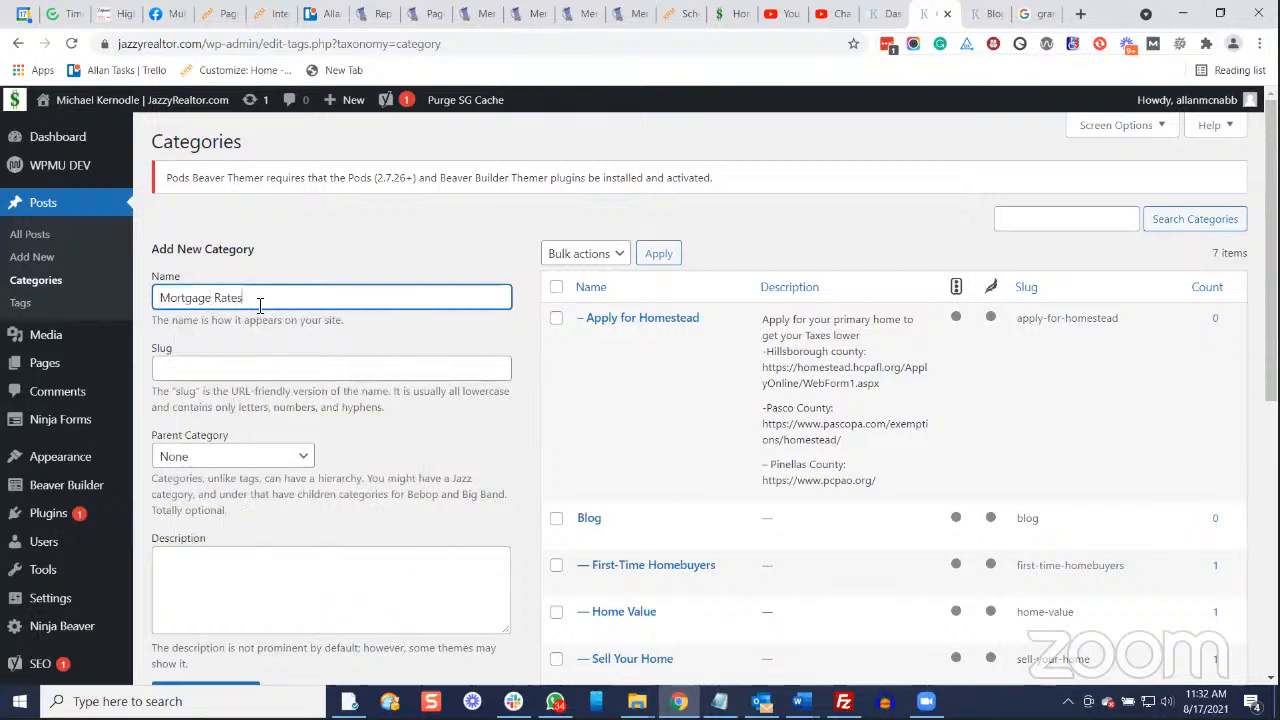
Set Blog as the parent of the new Mortgage Rates category and add it to the category list.
scroll(259, 306, "down", 3)
left_click(258, 292)
left_click(228, 343)
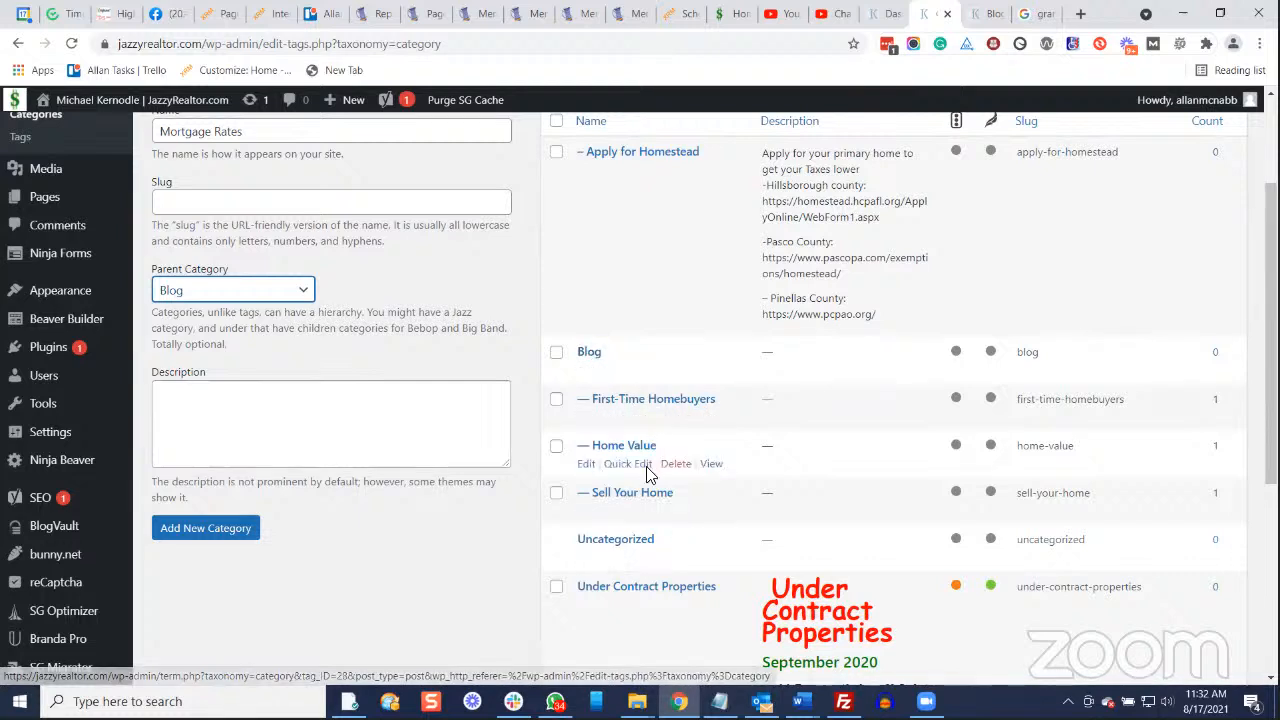
left_click_drag(636, 539, 623, 505)
left_click(640, 307)
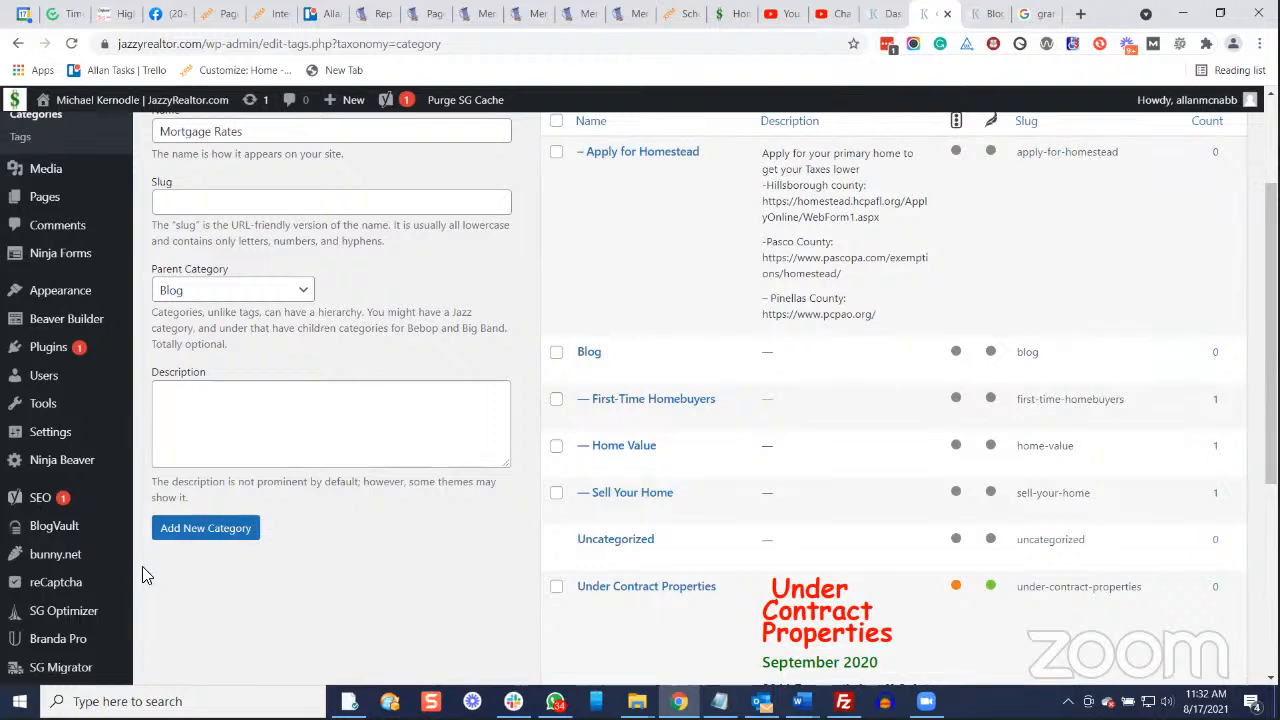
left_click(195, 537)
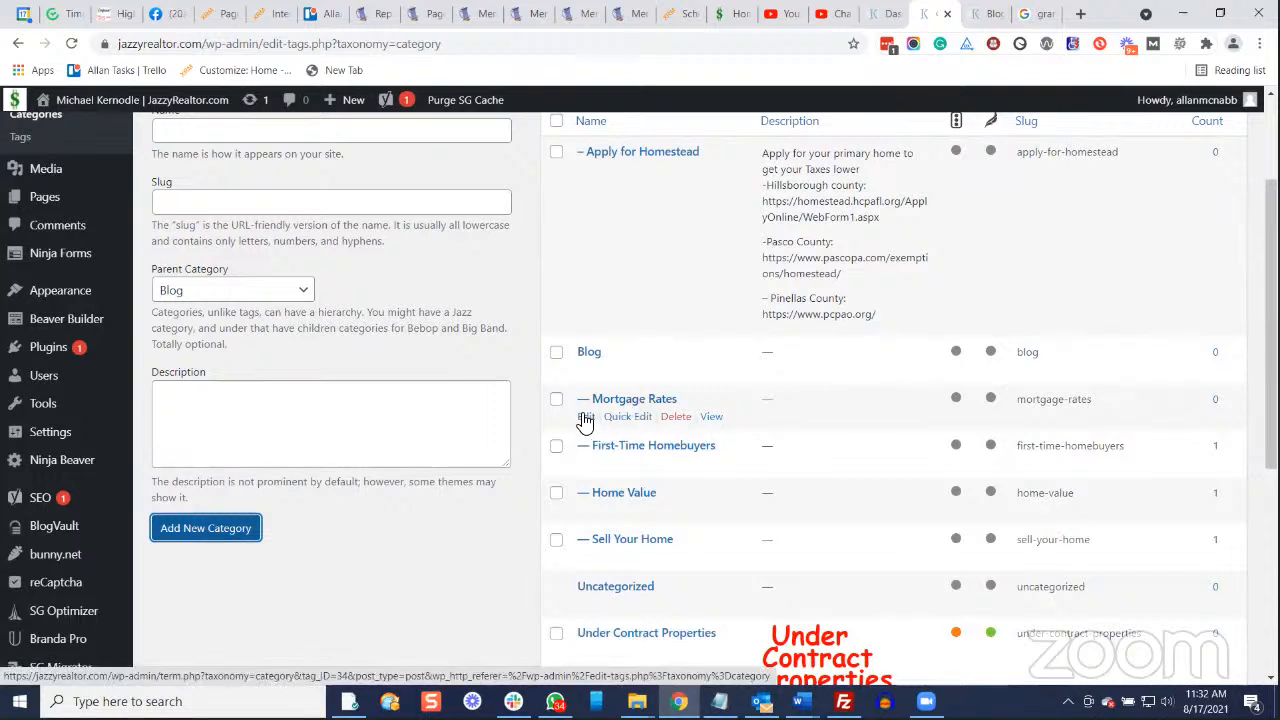
Permanently delete the Mortgage Rates category.
left_click(672, 418)
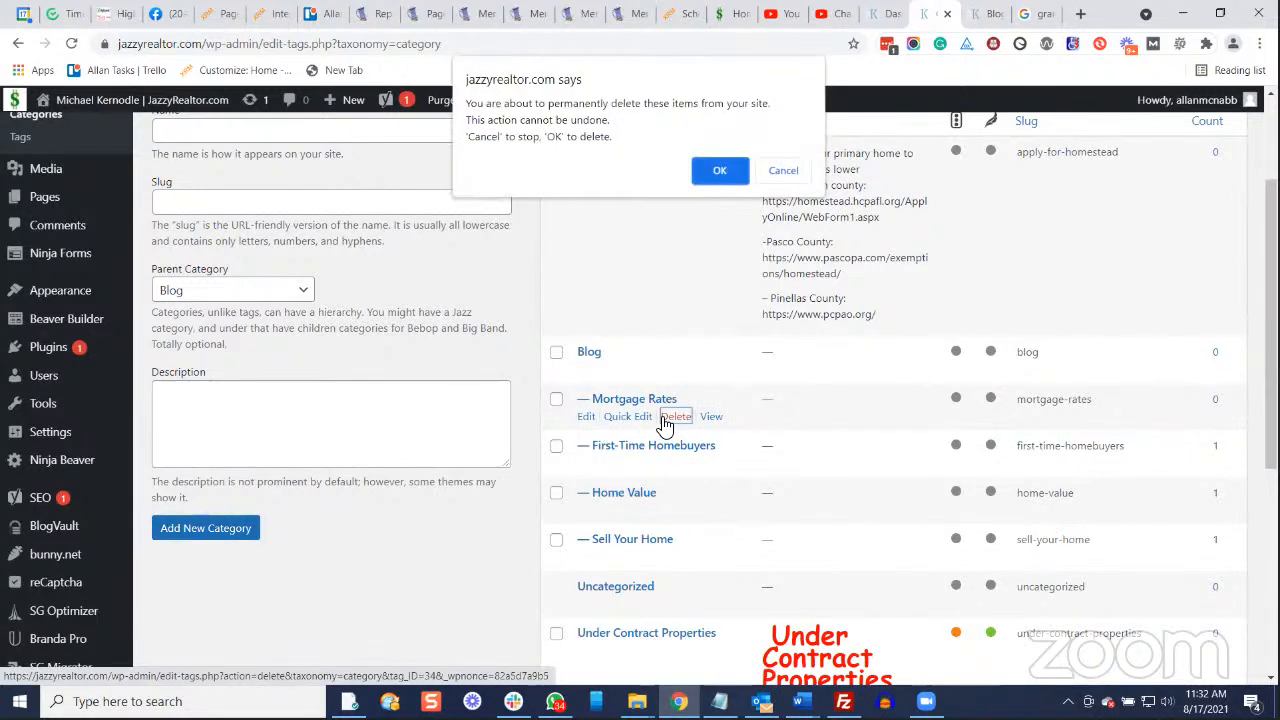
left_click(717, 172)
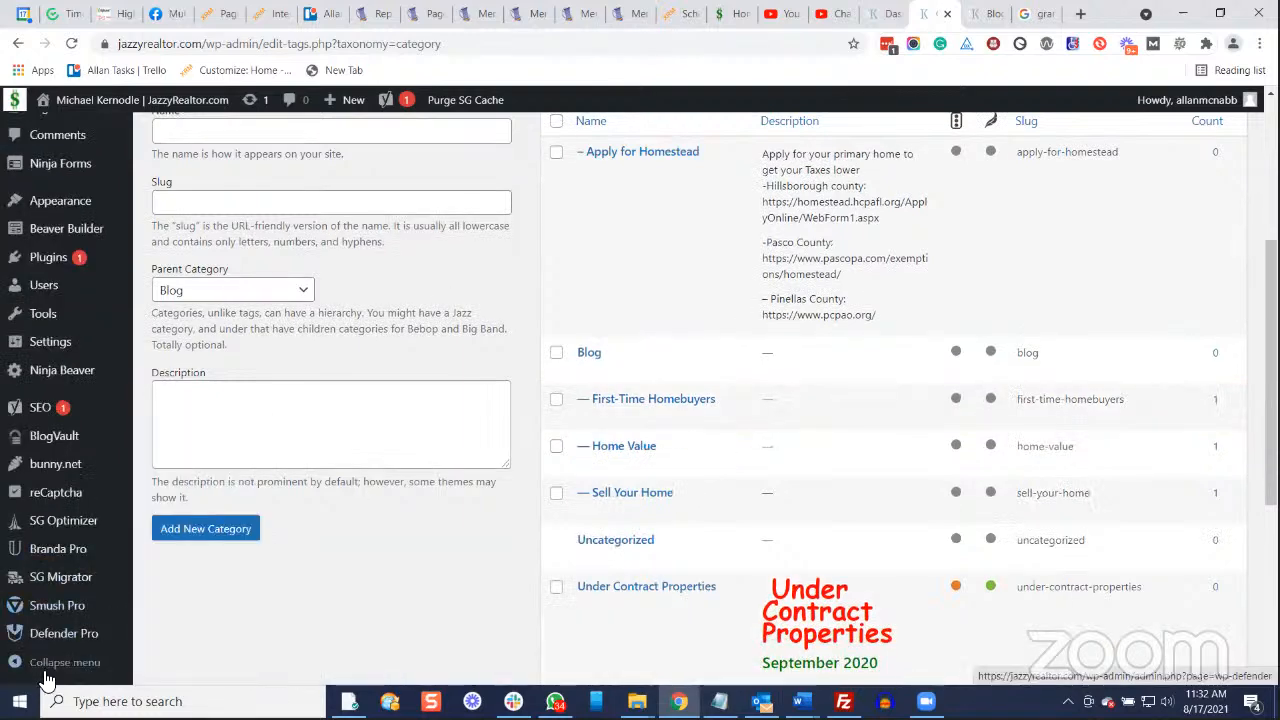
Create a new post with the title "Title Test Post".
scroll(162, 540, "up", 1)
scroll(162, 540, "up", 3)
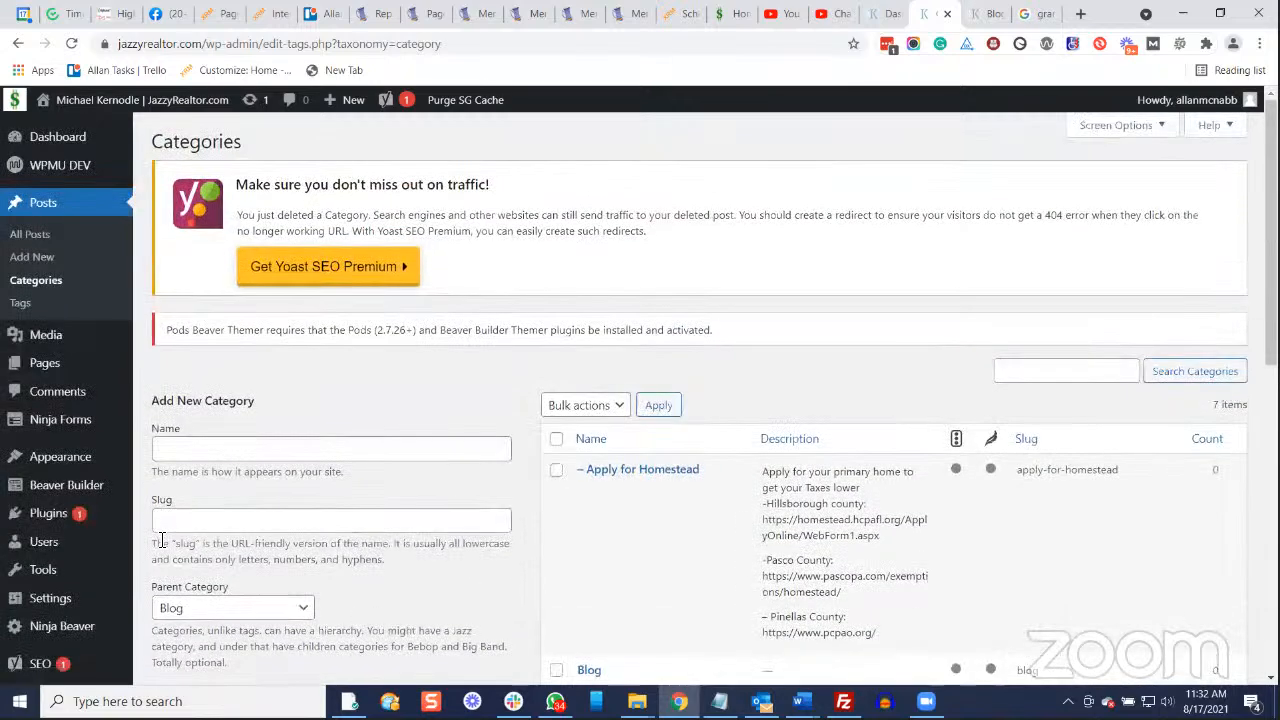
left_click(37, 257)
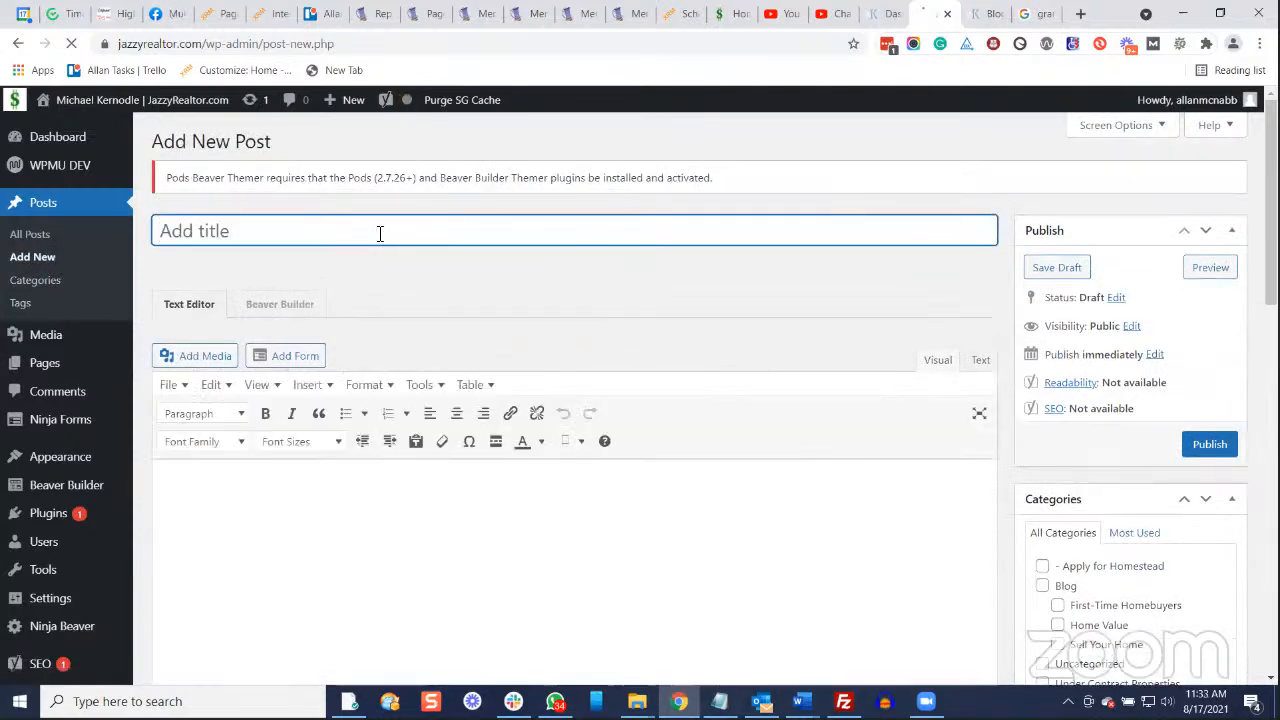
type("Title Test Post")
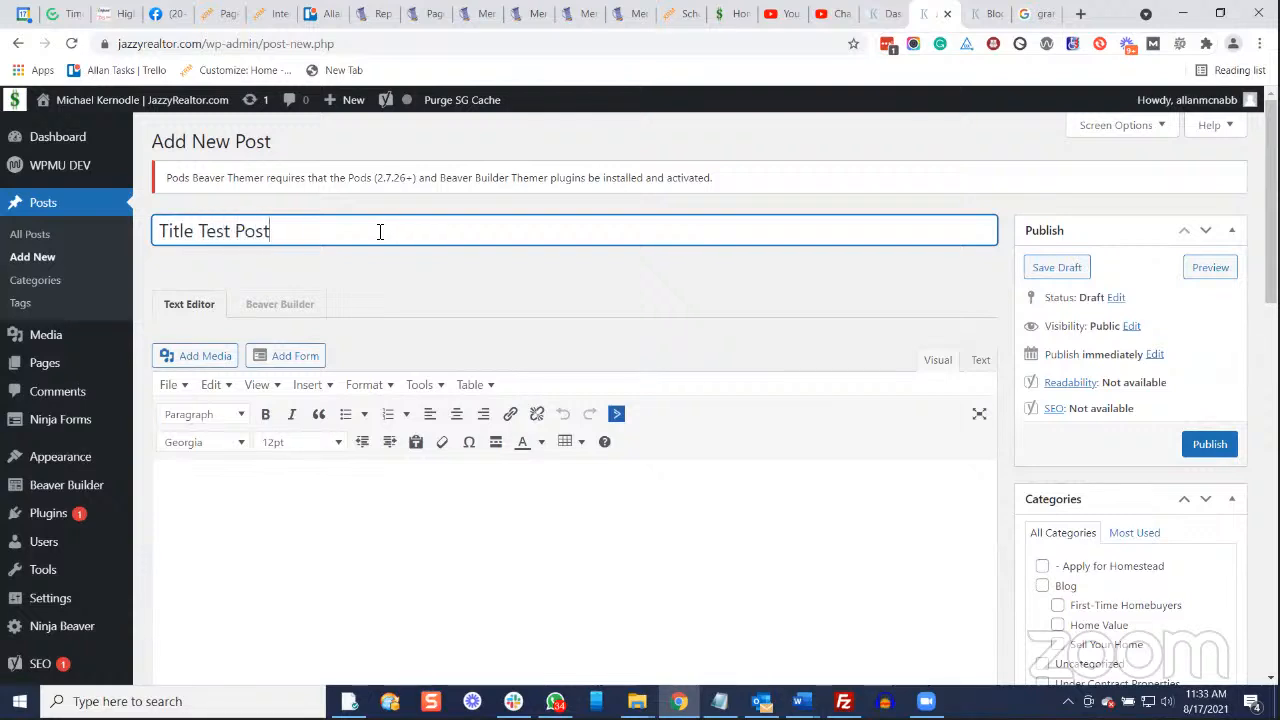
Switch to Word, copy the word "Text" from the document and paste it into the body of the new post.
left_click(437, 497)
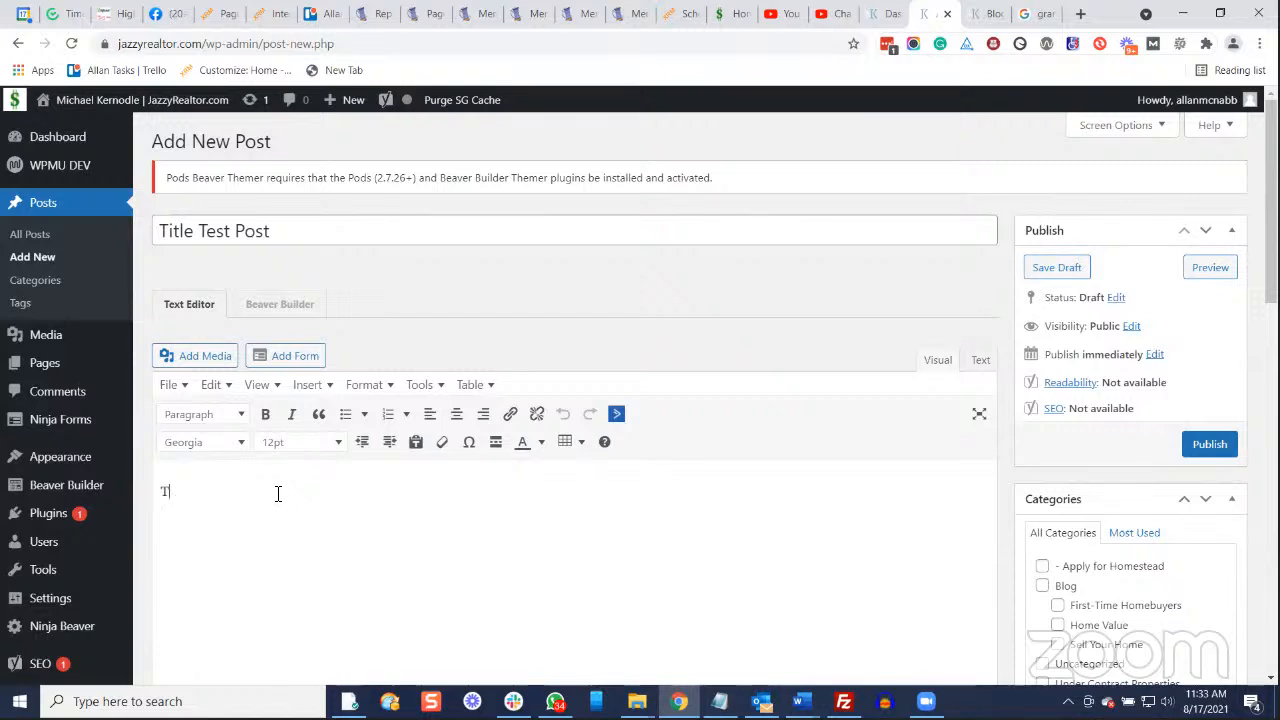
type("xt")
mouse_move(800, 701)
left_click(830, 670)
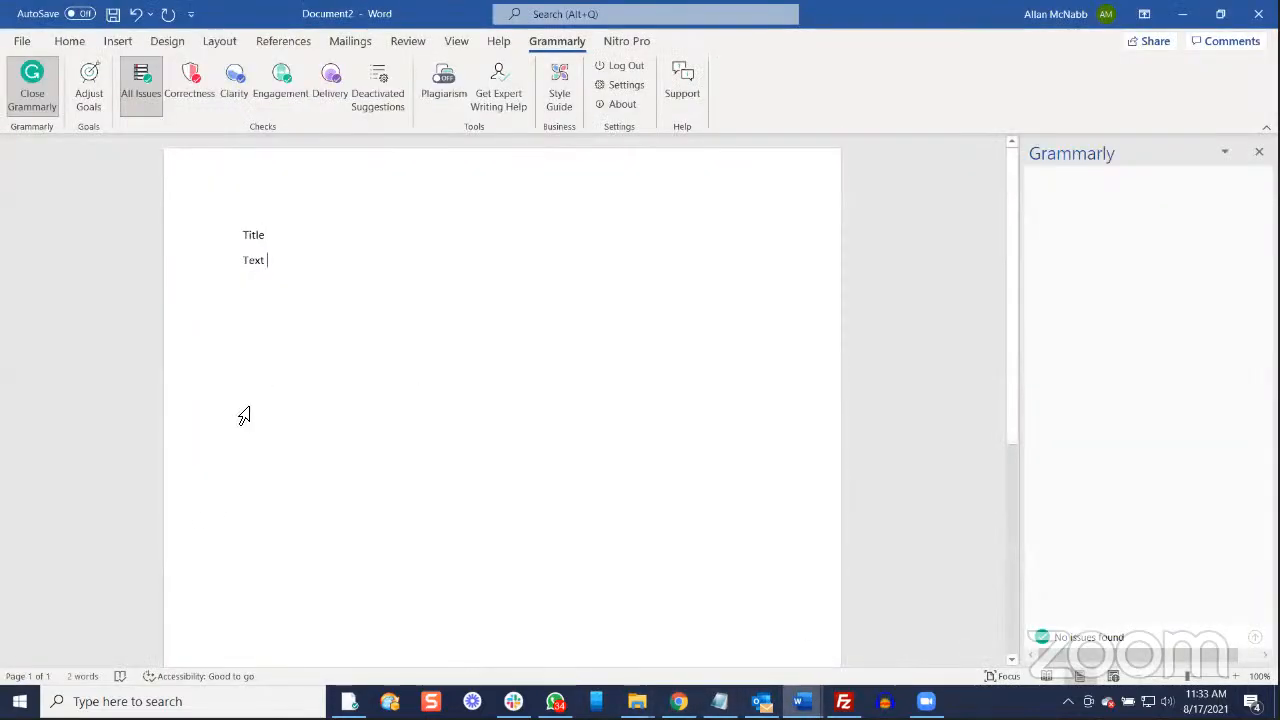
left_click_drag(285, 265, 243, 264)
right_click(246, 262)
left_click(287, 297)
left_click(688, 700)
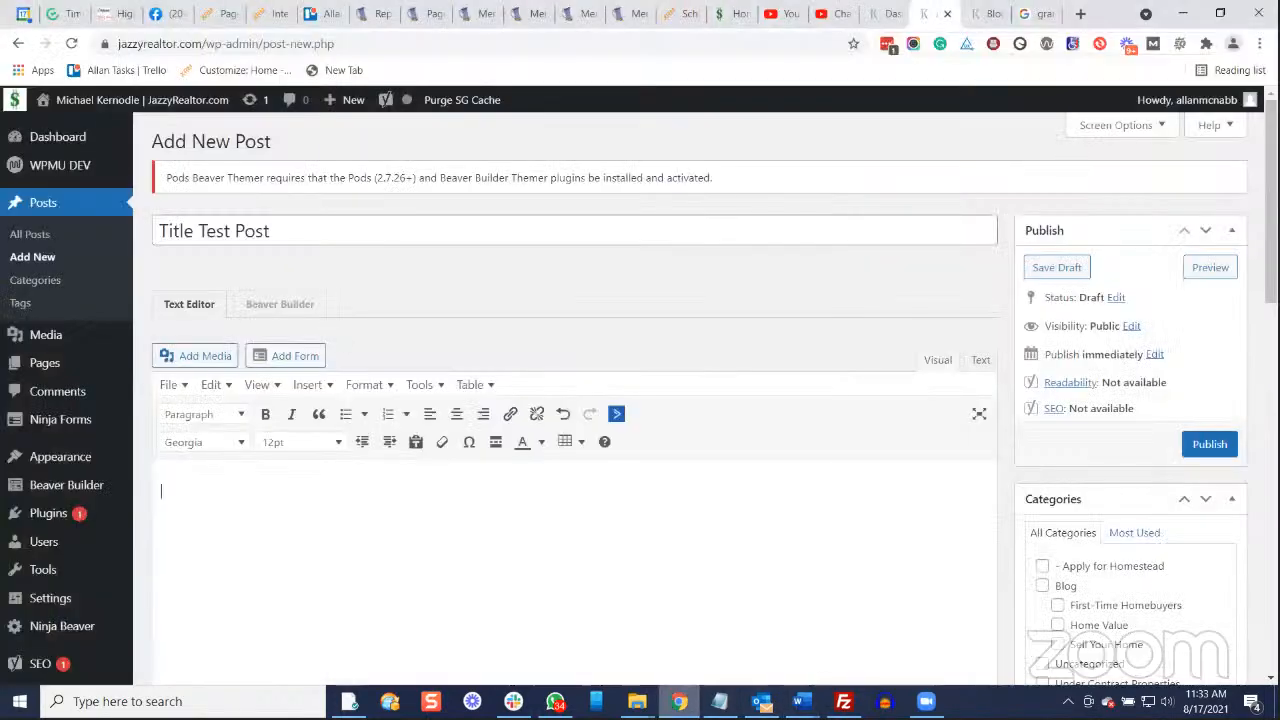
right_click(276, 484)
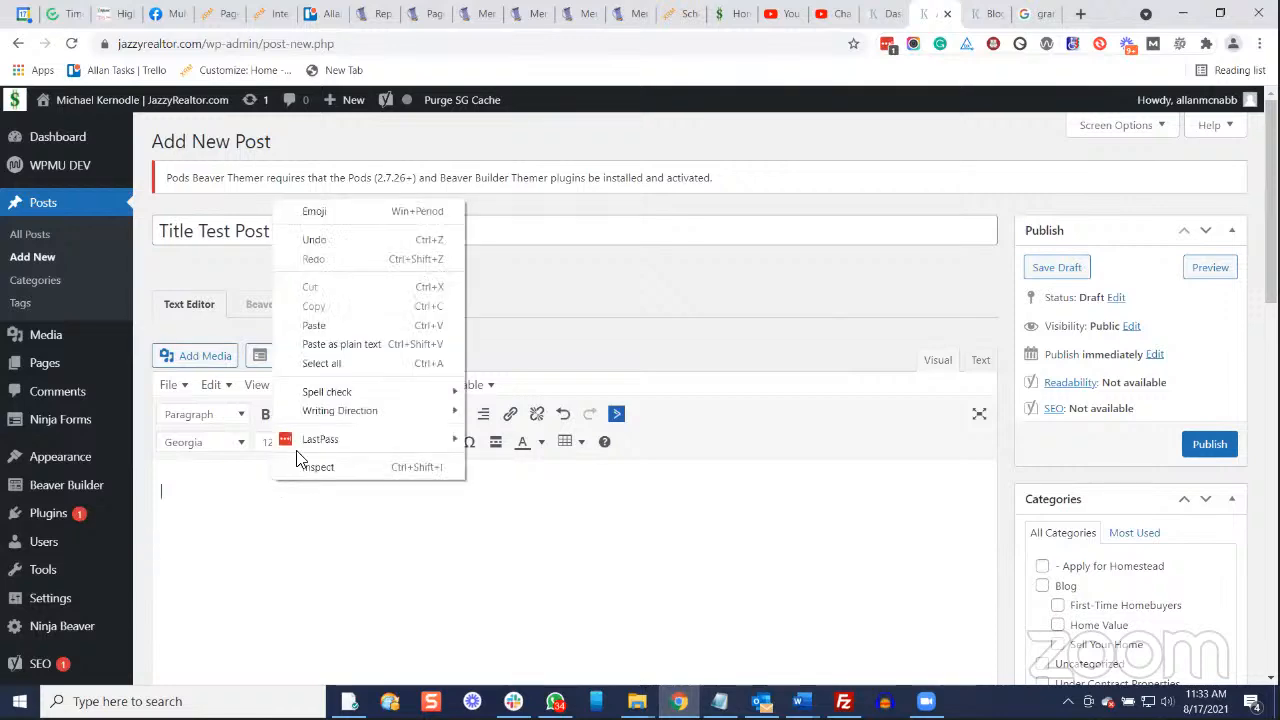
left_click(314, 326)
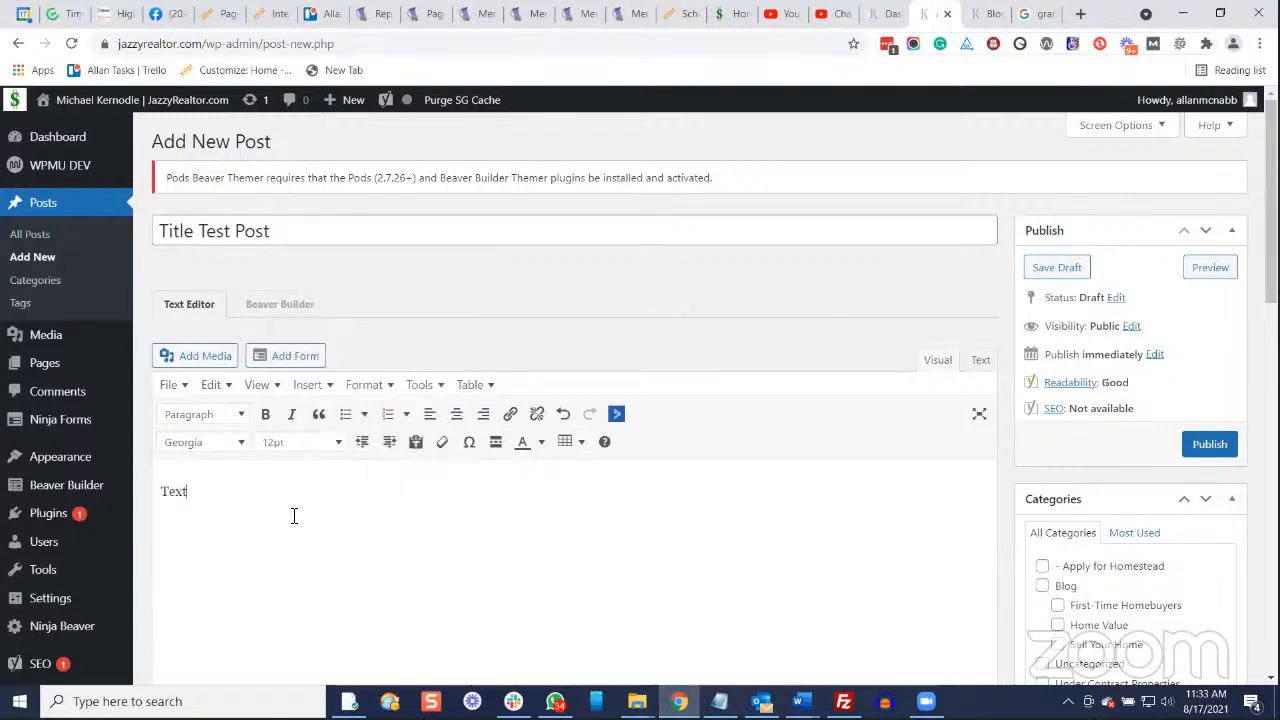
Assign the post to the First-Time Homebuyers category and publish it.
scroll(905, 568, "down", 2)
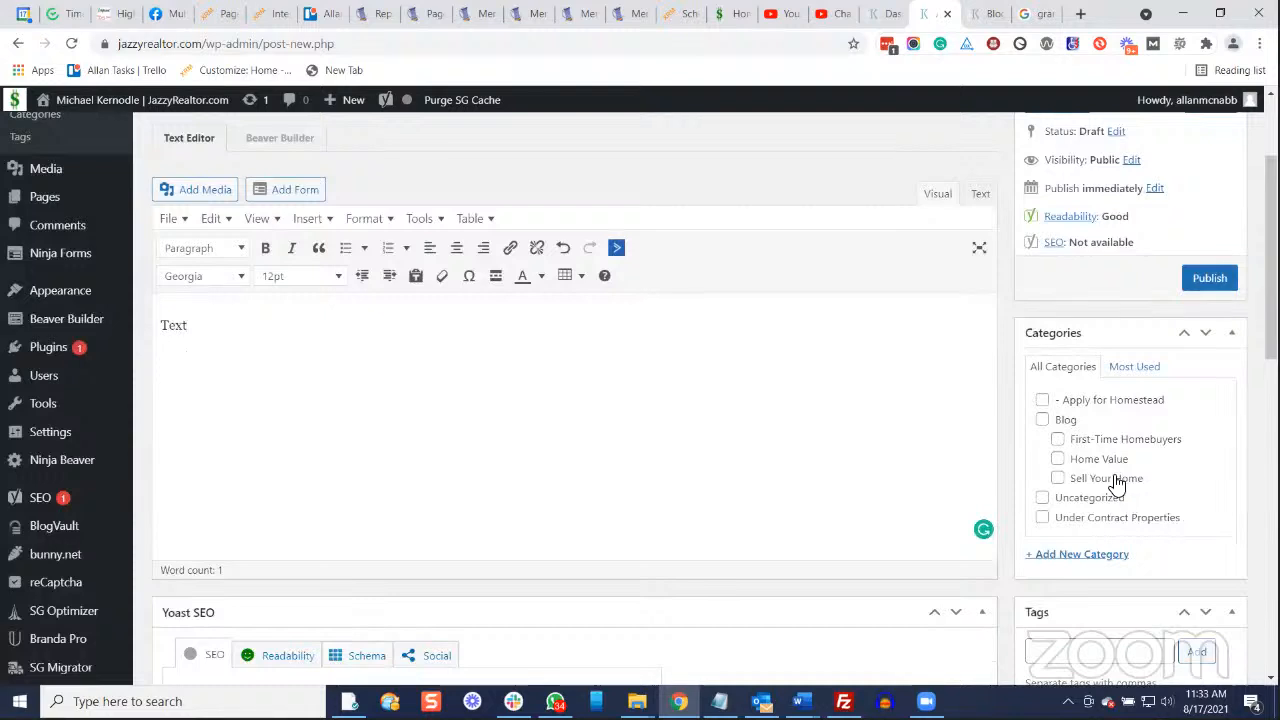
left_click(1058, 440)
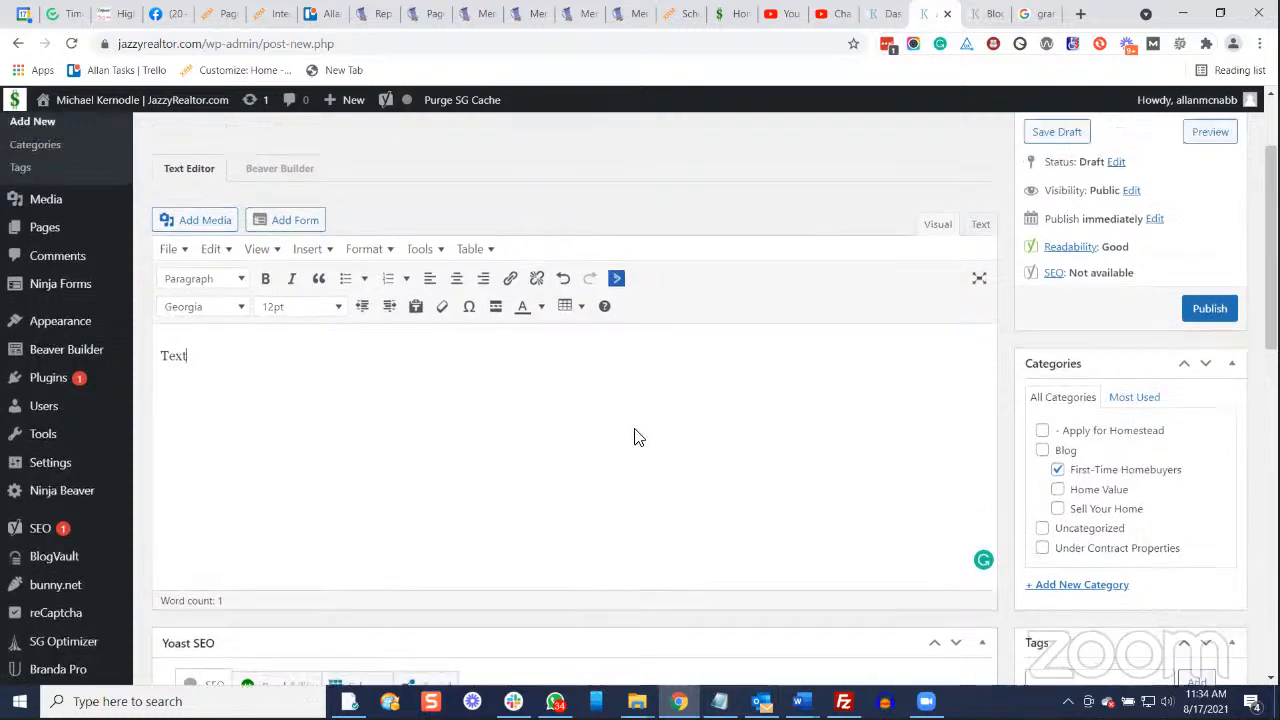
scroll(640, 430, "up", 2)
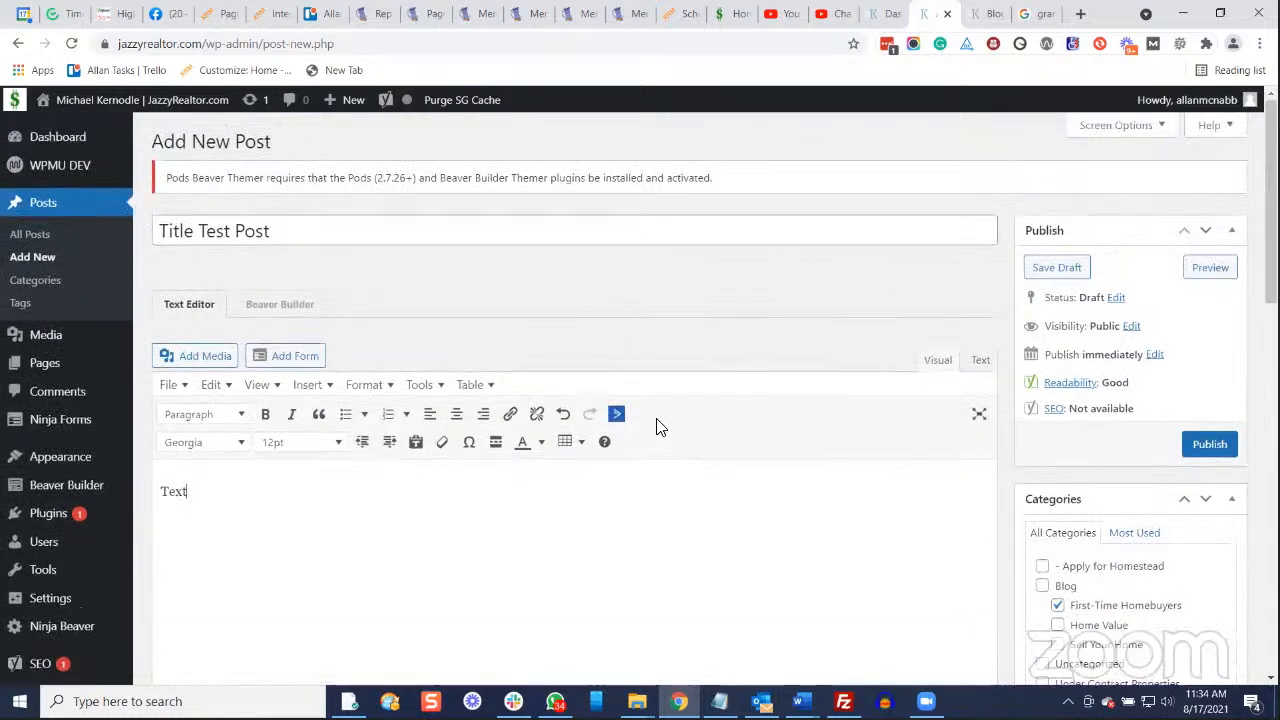
left_click(1205, 448)
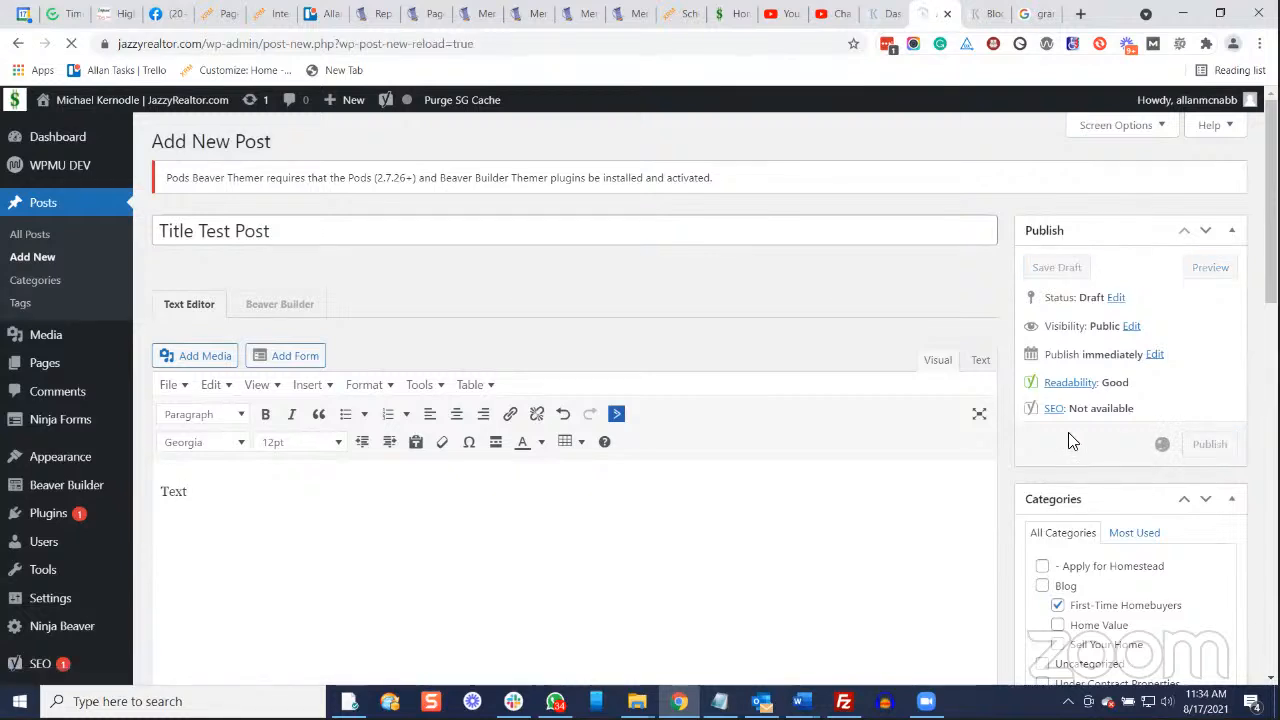
Look over the published post's categories, tags, SEO section and featured image setting.
scroll(992, 419, "down", 1)
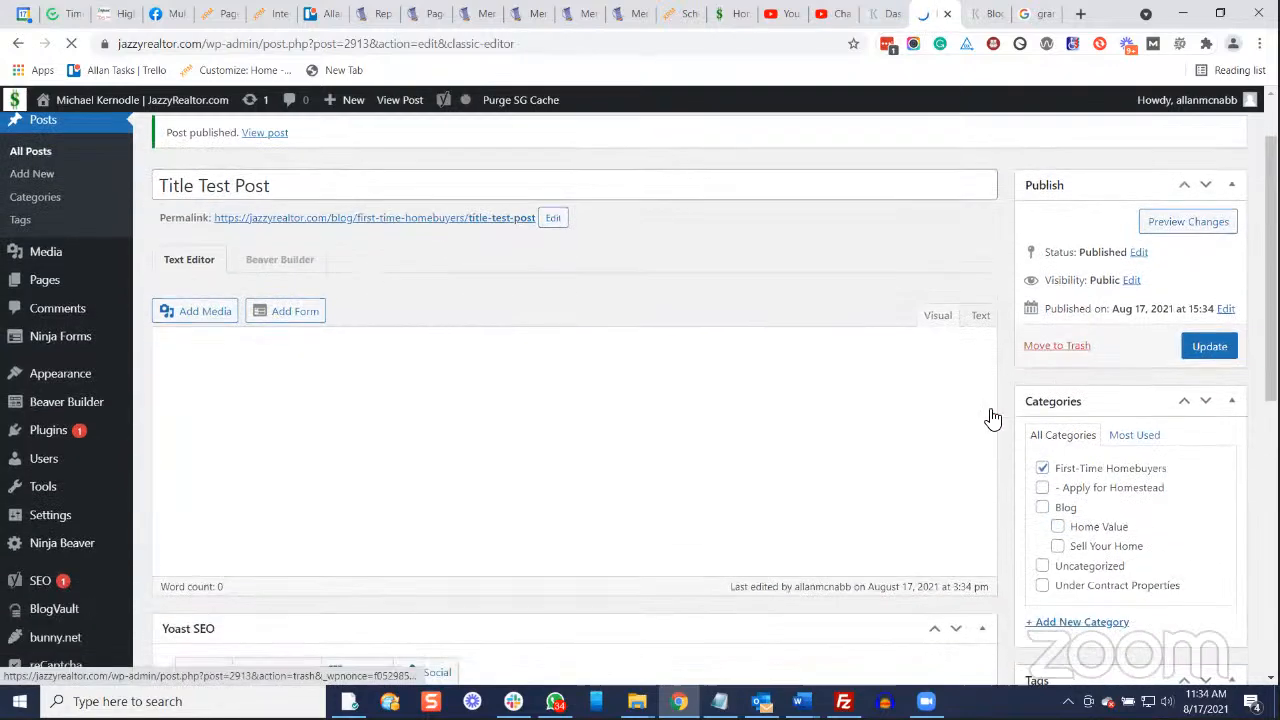
scroll(945, 416, "down", 7)
scroll(948, 412, "up", 6)
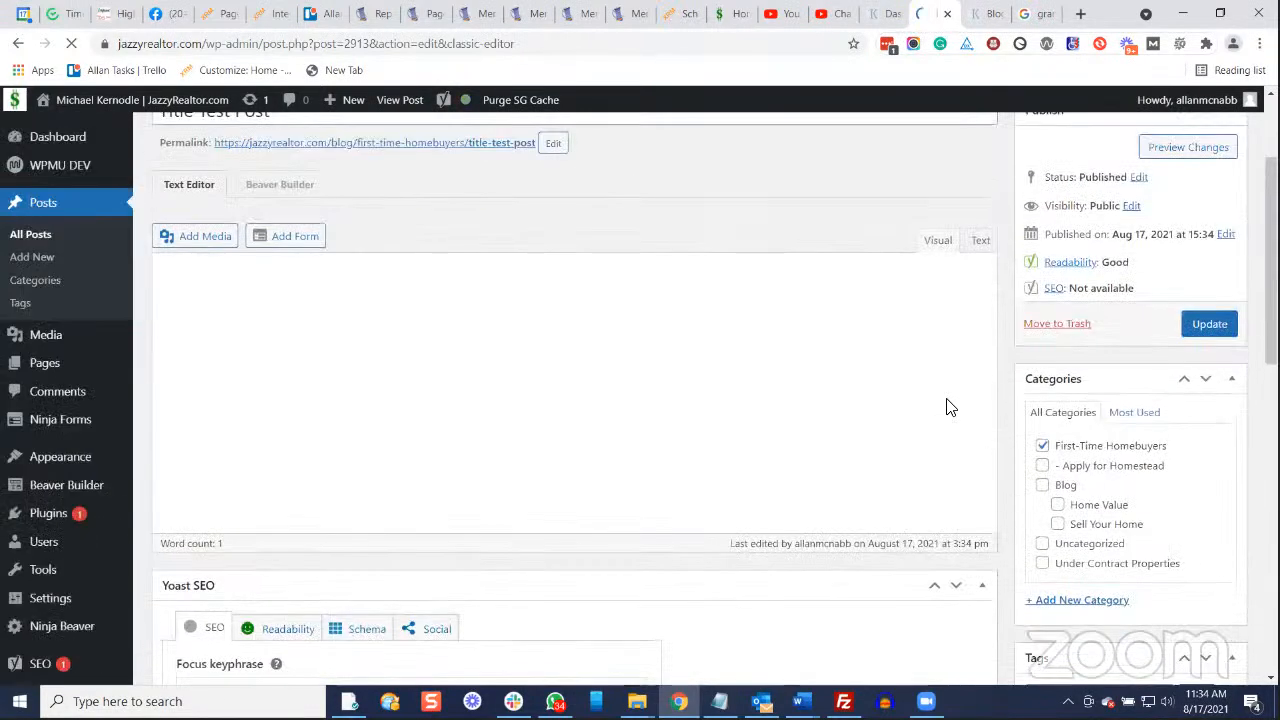
scroll(950, 407, "up", 2)
scroll(948, 405, "down", 4)
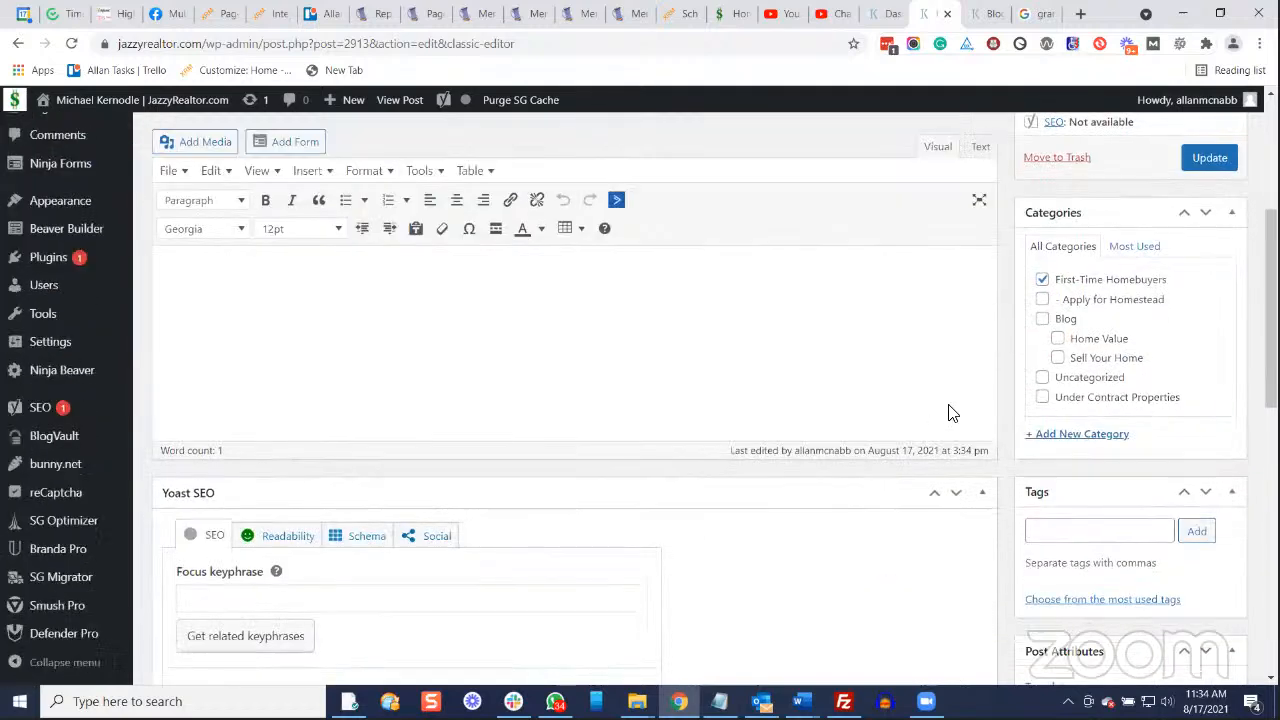
scroll(980, 408, "down", 6)
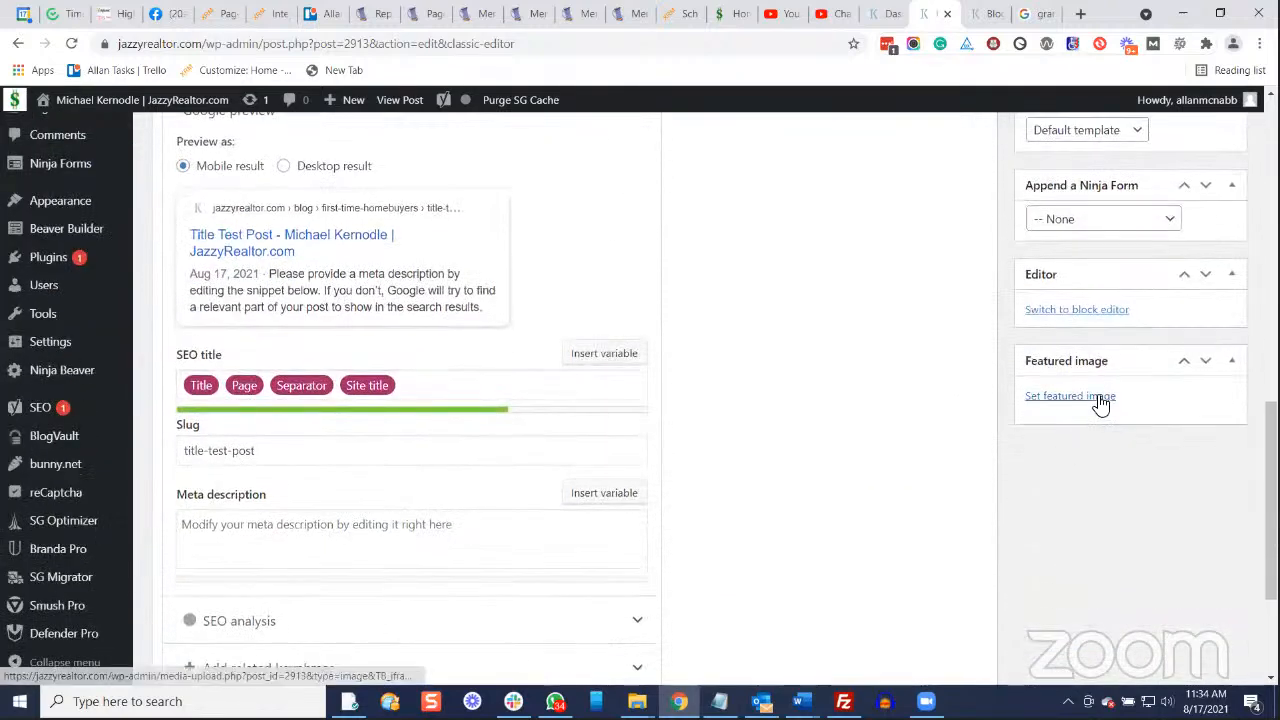
scroll(817, 471, "up", 5)
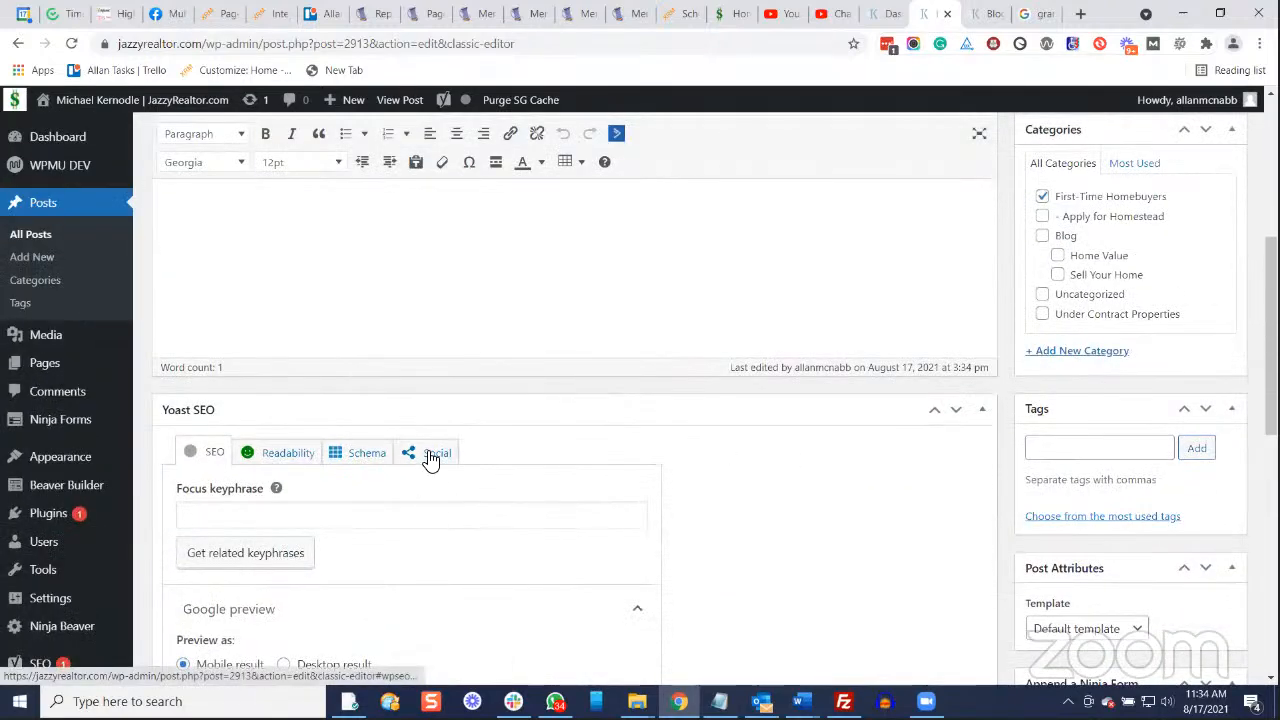
Review the post's social sharing settings, Google preview, SEO title and meta description field, and return to the post body.
left_click(431, 458)
scroll(430, 457, "down", 2)
scroll(446, 391, "up", 2)
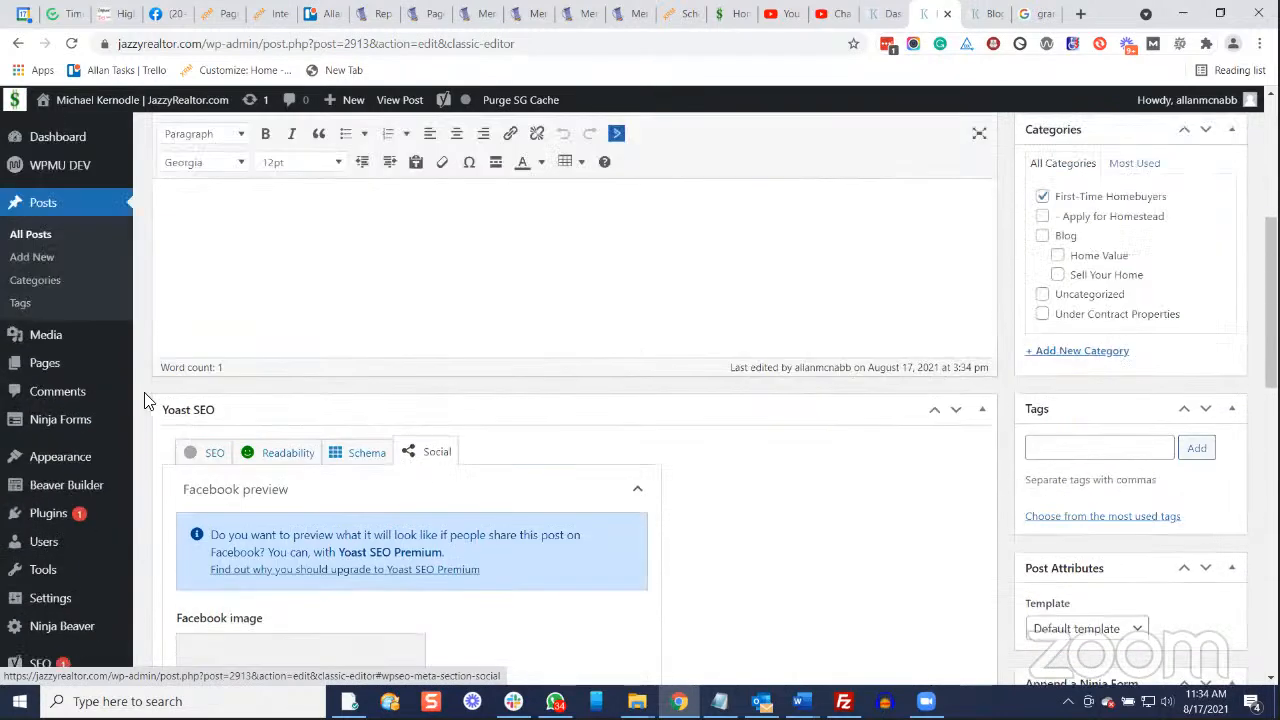
left_click(210, 455)
scroll(626, 317, "down", 3)
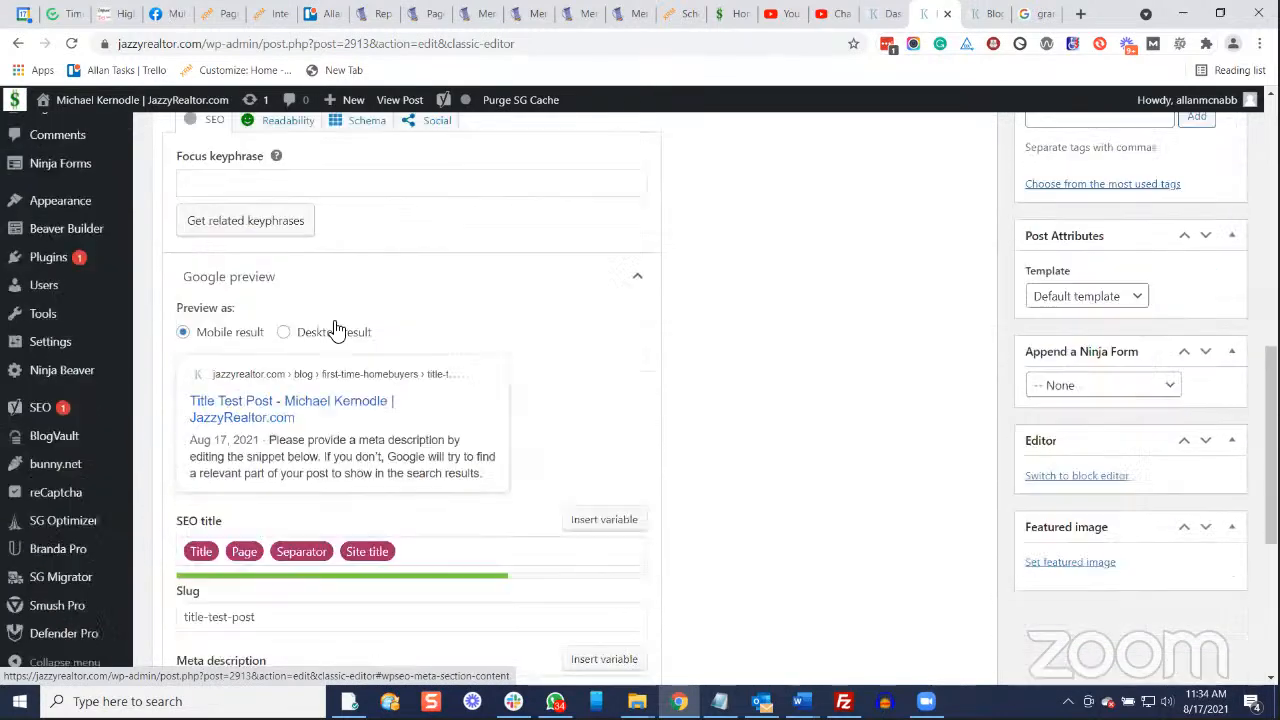
left_click(272, 422)
scroll(306, 594, "down", 2)
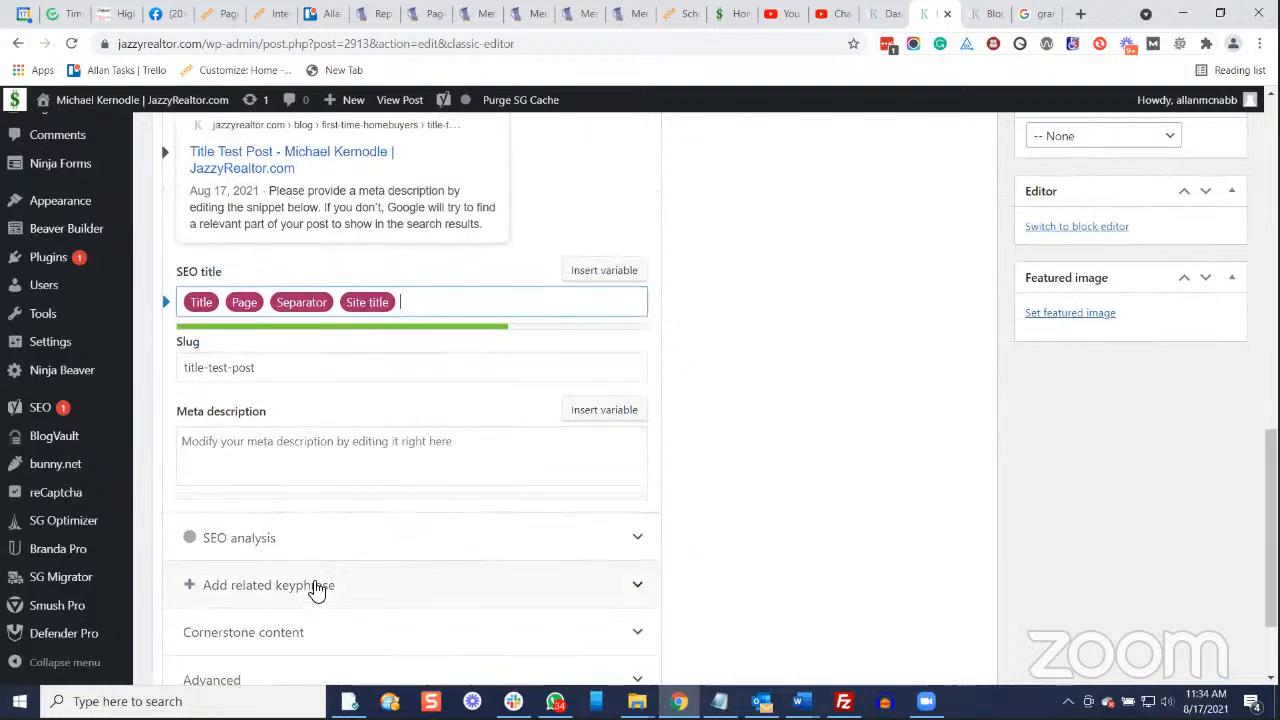
scroll(846, 477, "up", 15)
left_click(722, 538)
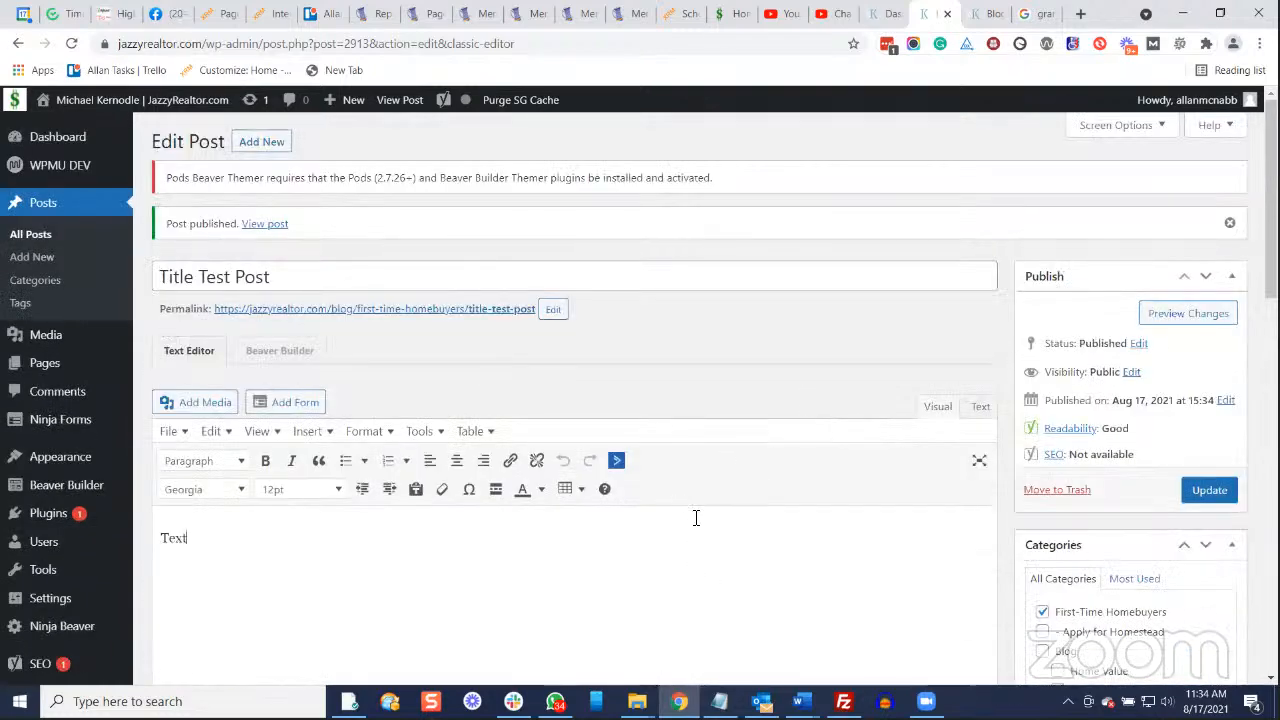
Change the post's status from Published to Draft and update the post.
left_click(1138, 343)
left_click(1122, 367)
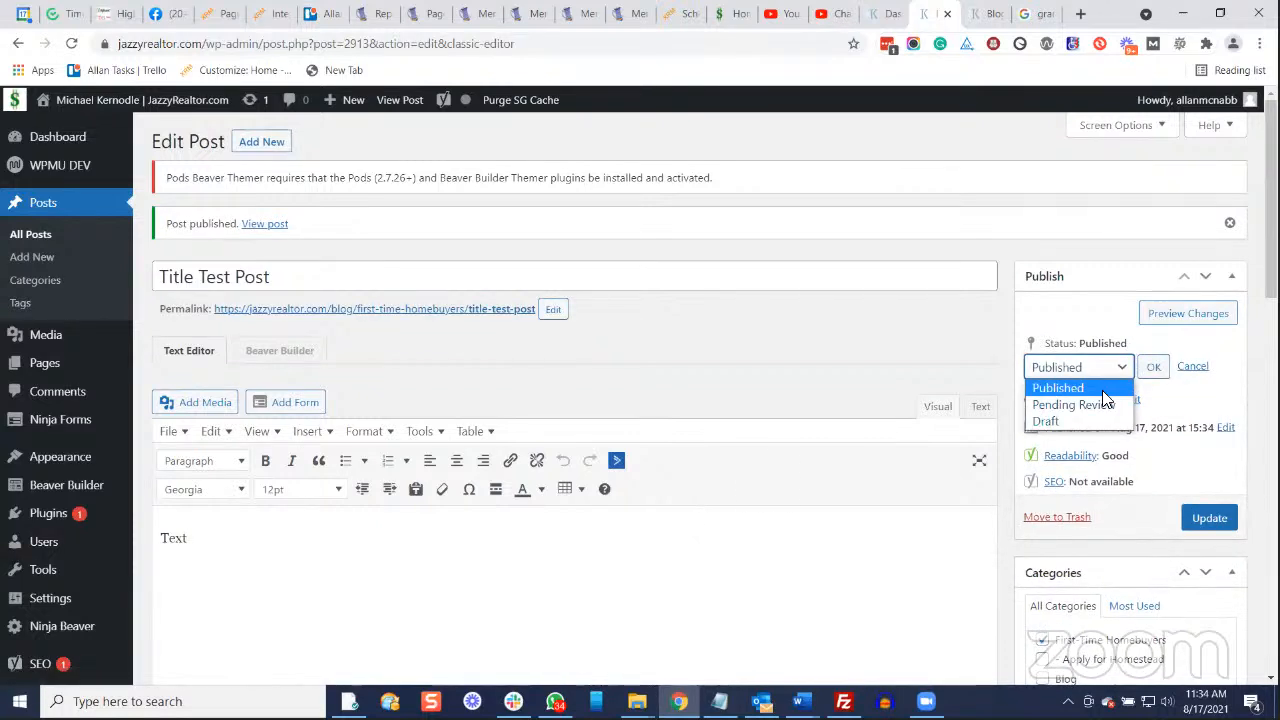
left_click(1045, 420)
left_click(1154, 367)
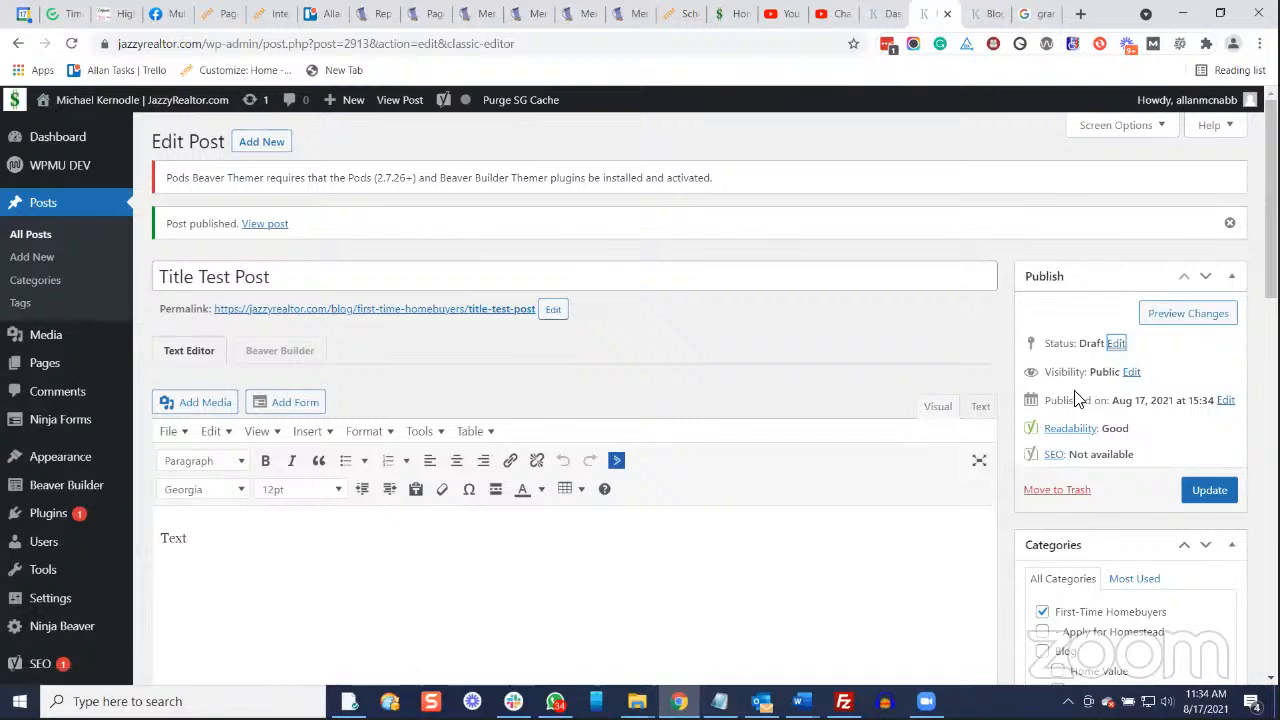
left_click(1193, 497)
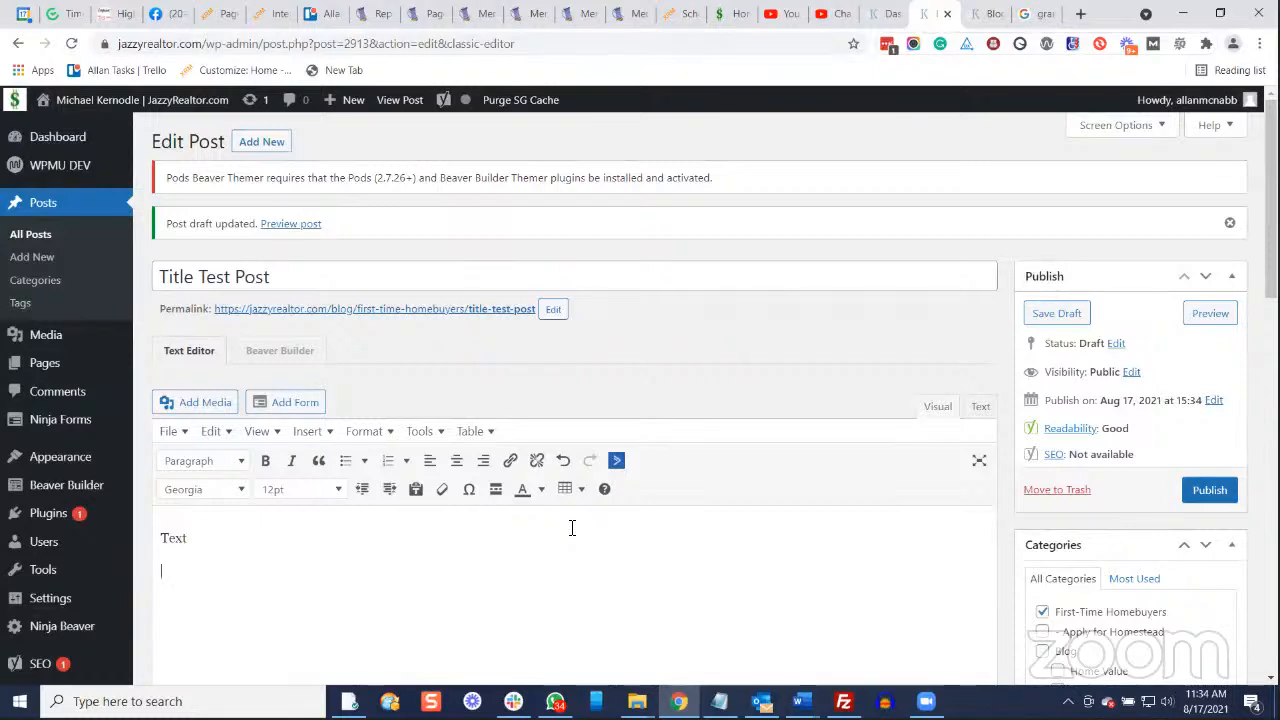
Start a new line below the post's text, then switch to YouTube Studio and look over the Graystone channel's uploaded videos and address.
key("Return")
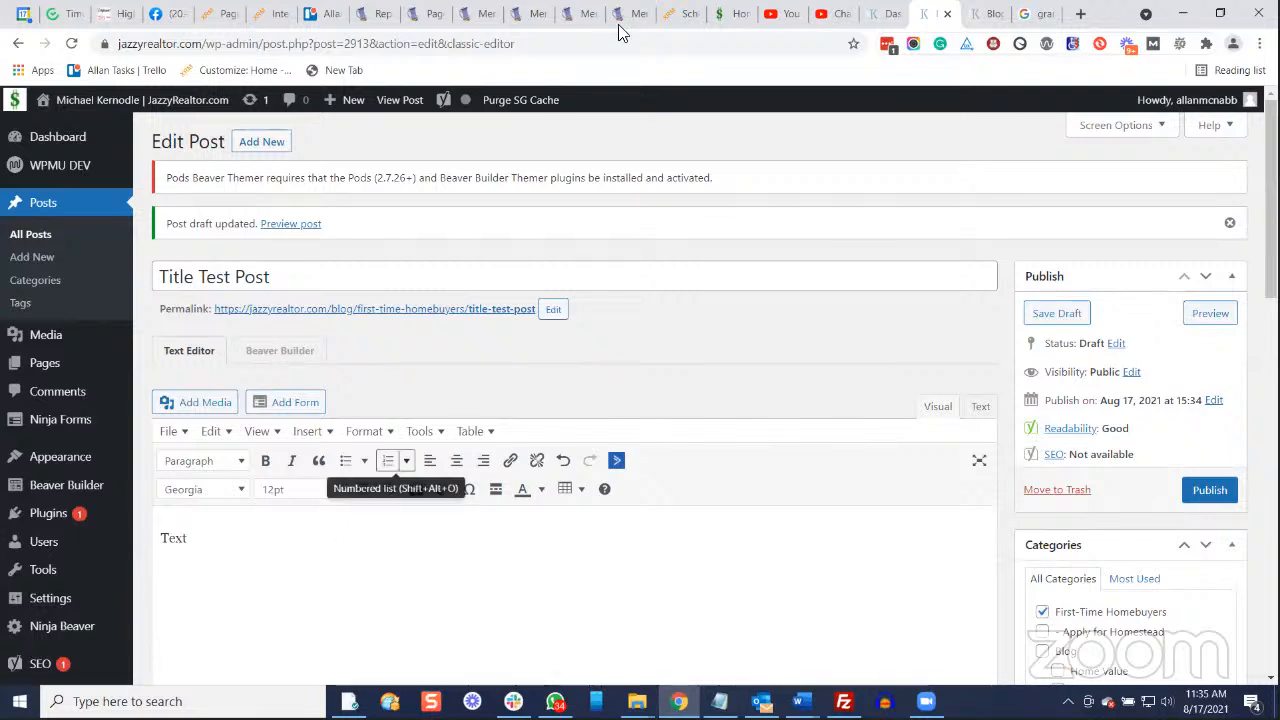
left_click(823, 16)
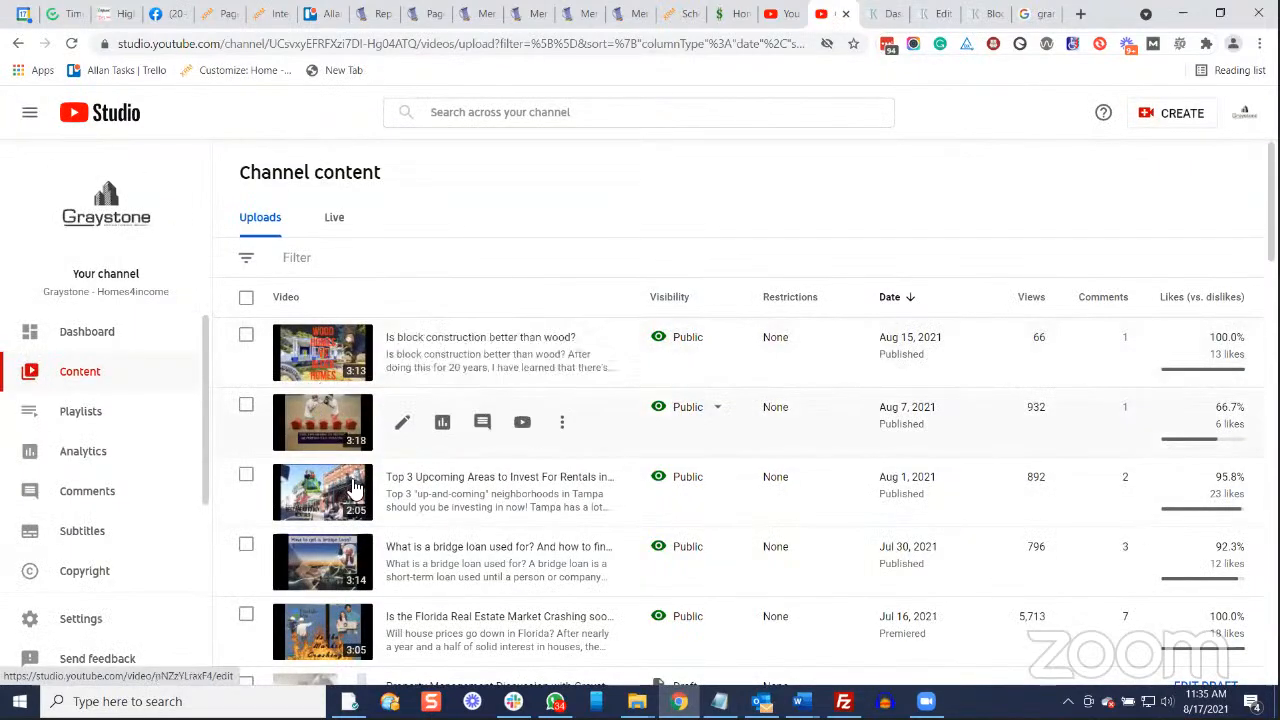
mouse_move(418, 489)
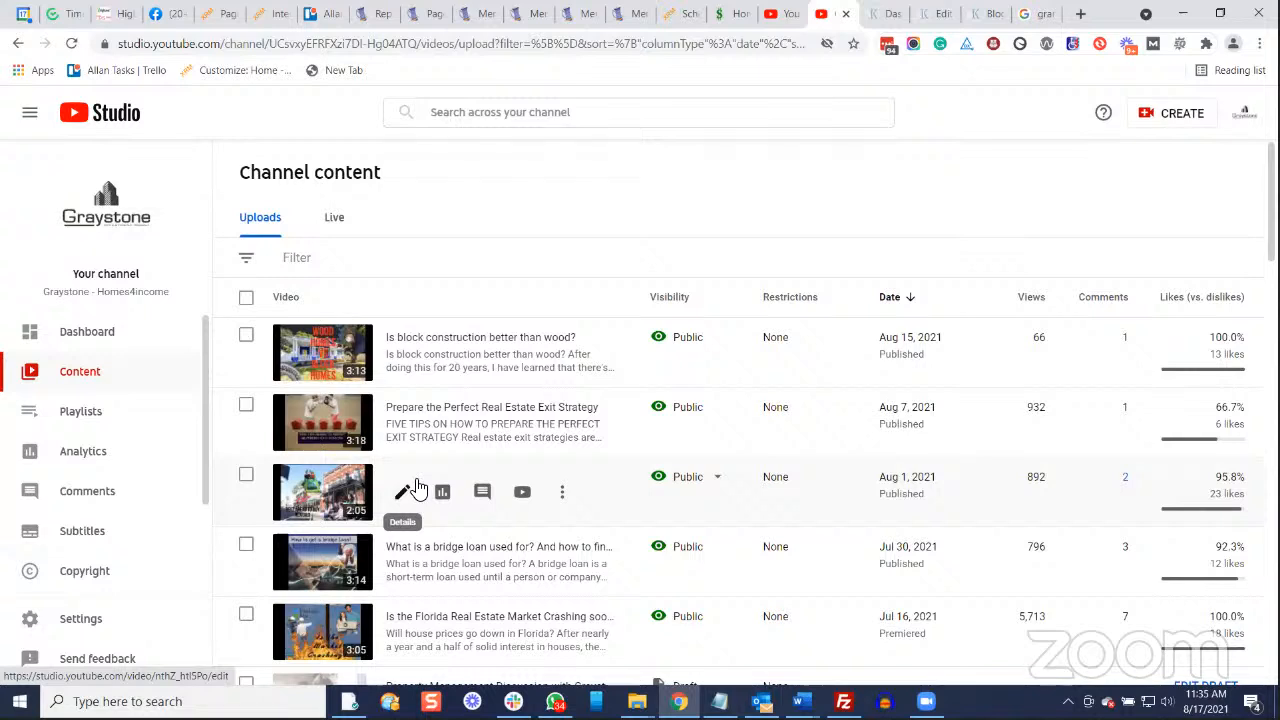
mouse_move(503, 363)
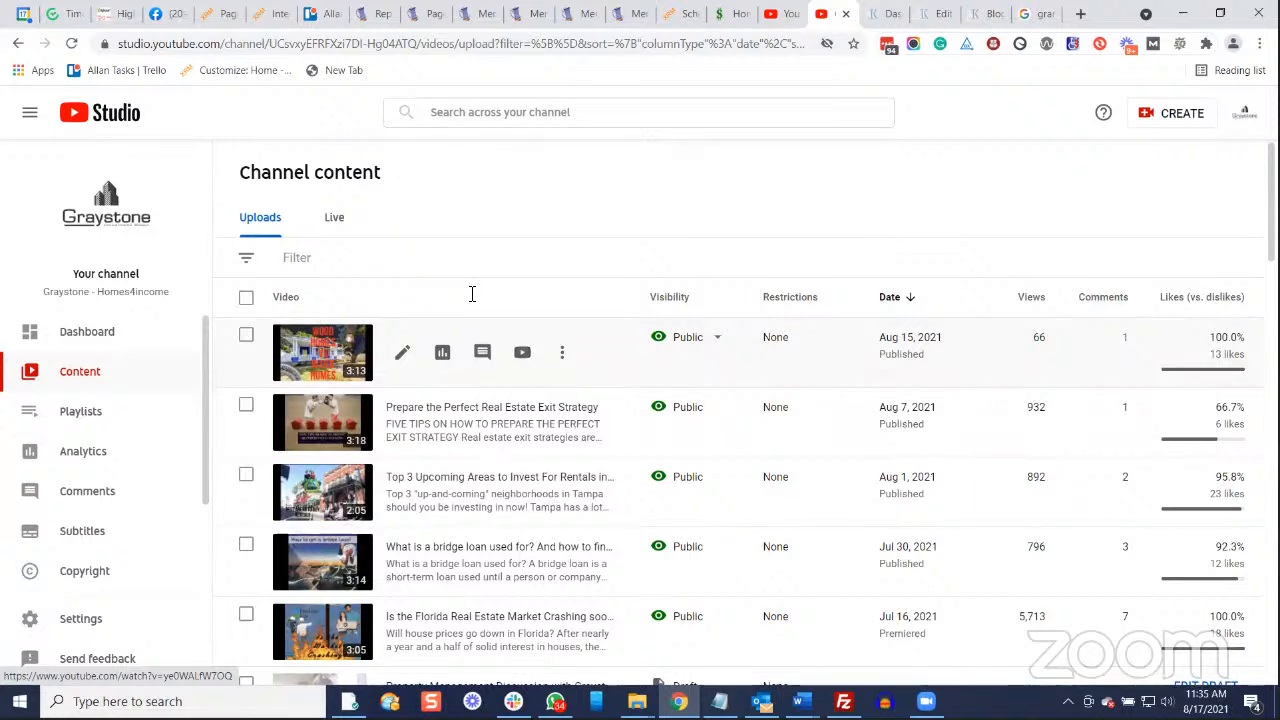
left_click_drag(416, 44, 100, 44)
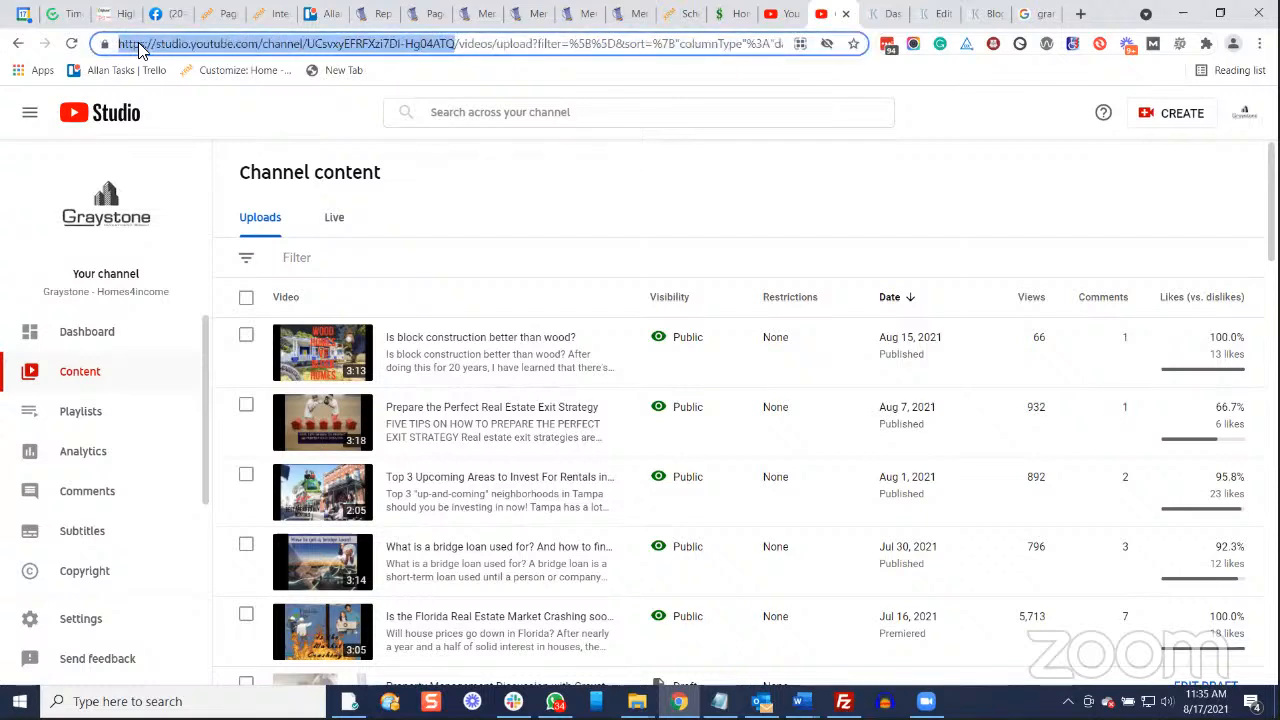
left_click(312, 44)
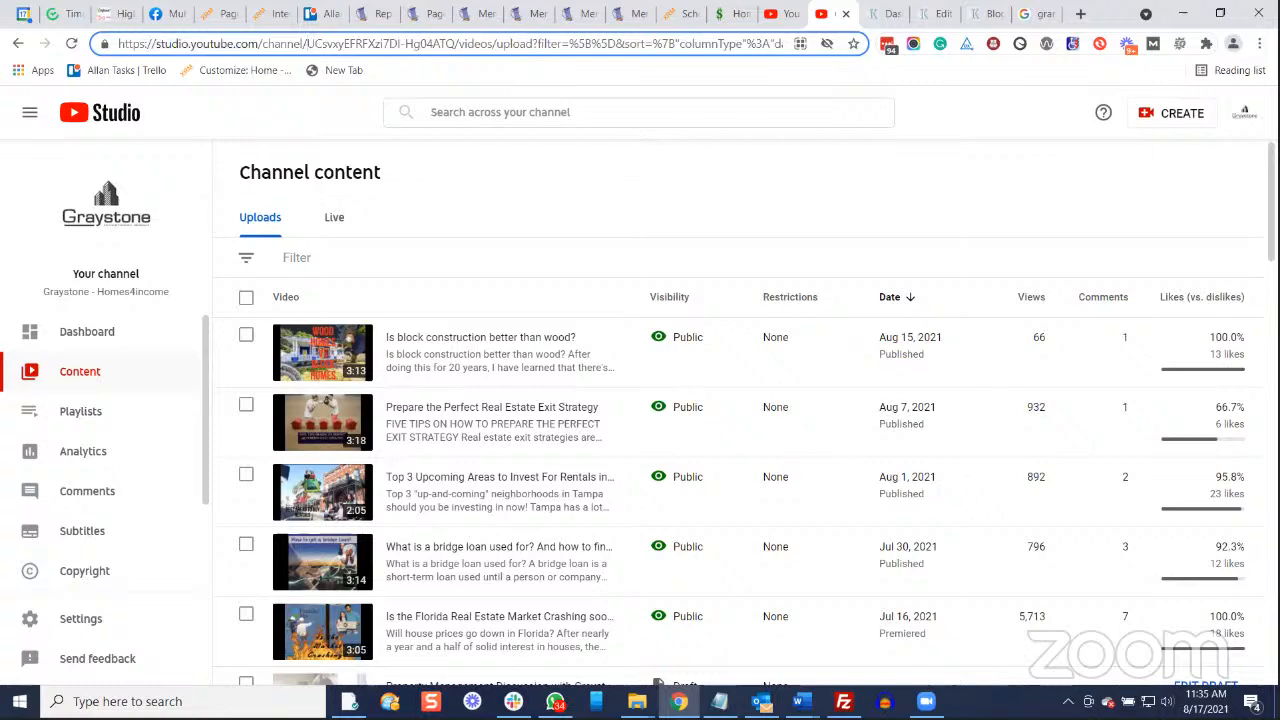
Open youtube.com in a new incognito window.
left_click(1260, 43)
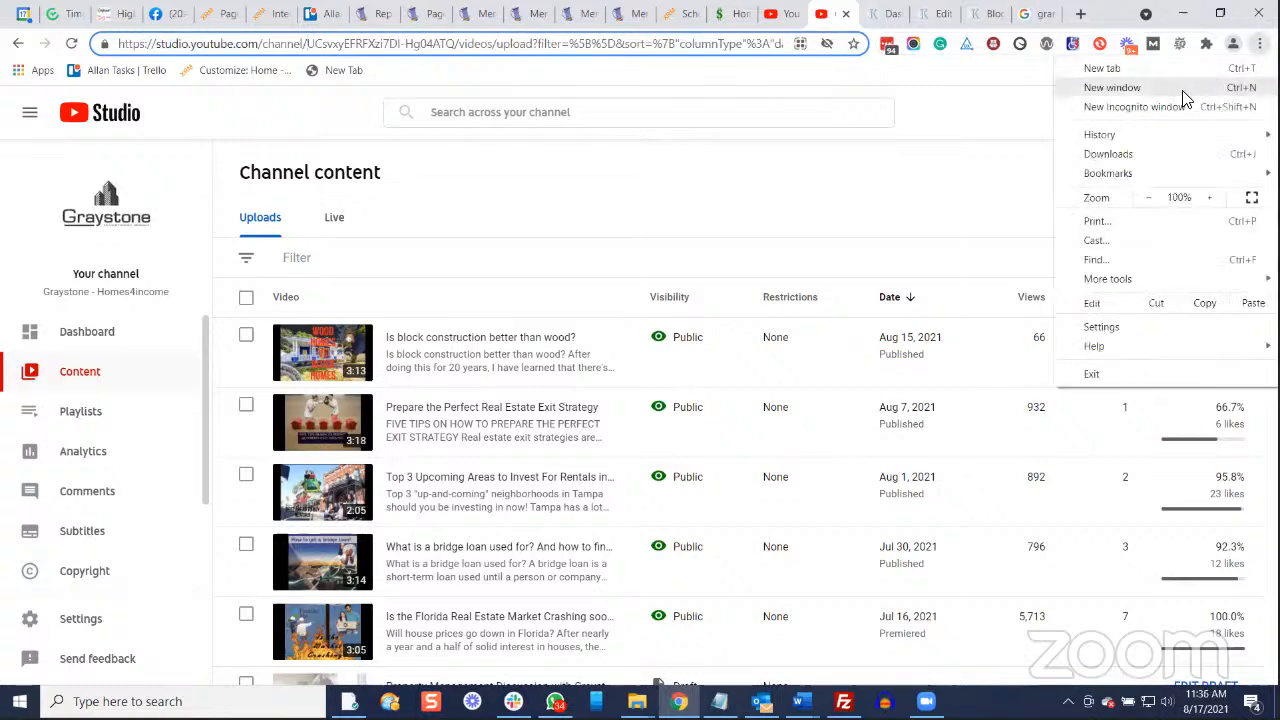
left_click(1150, 106)
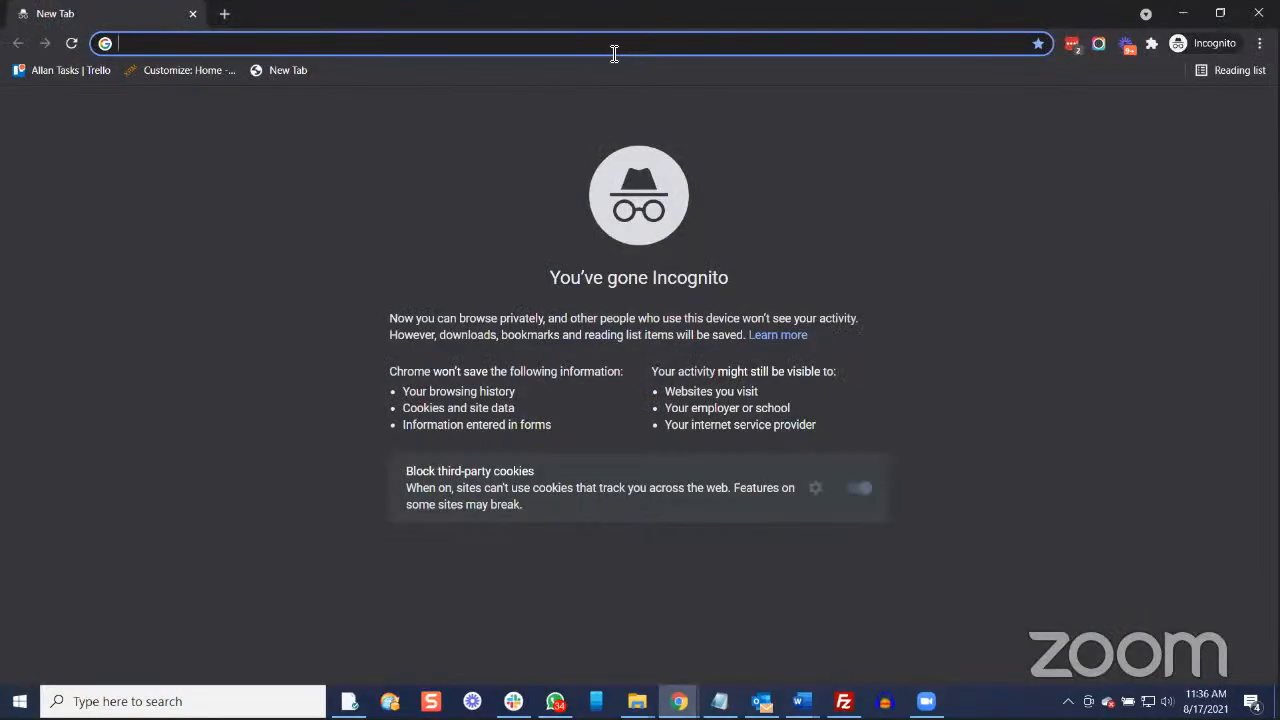
type("youtube.com")
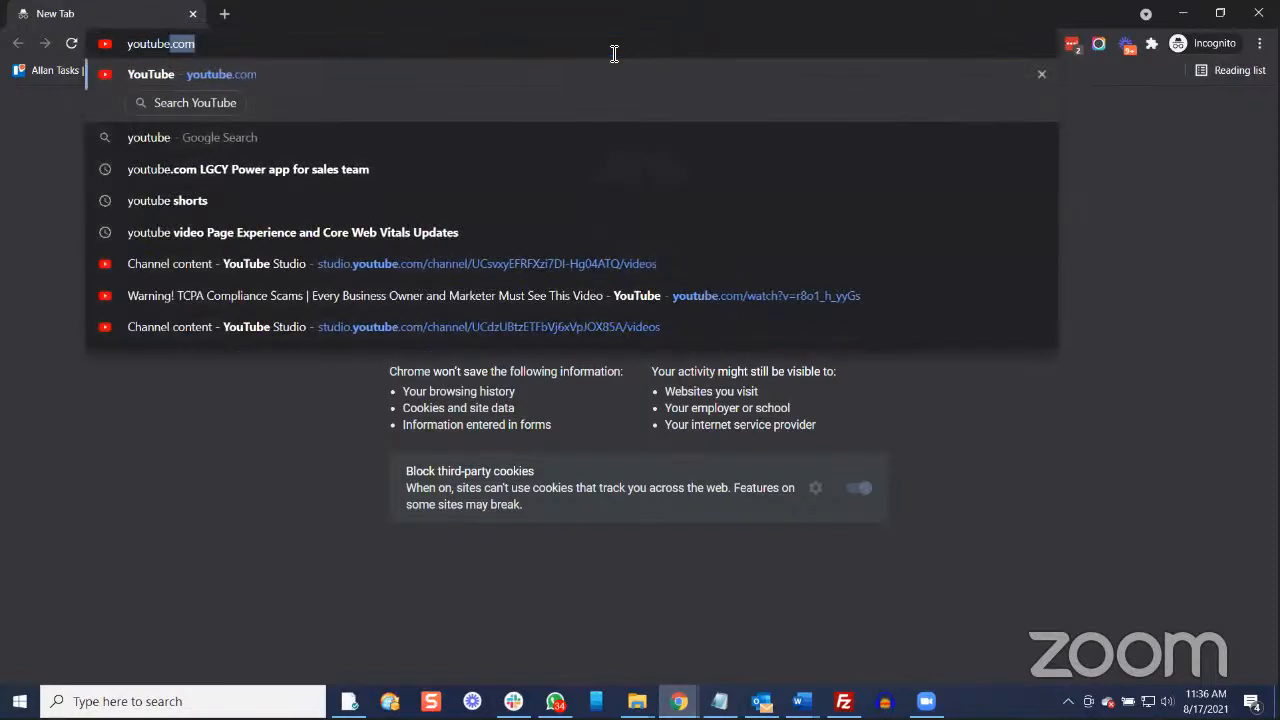
key("Return")
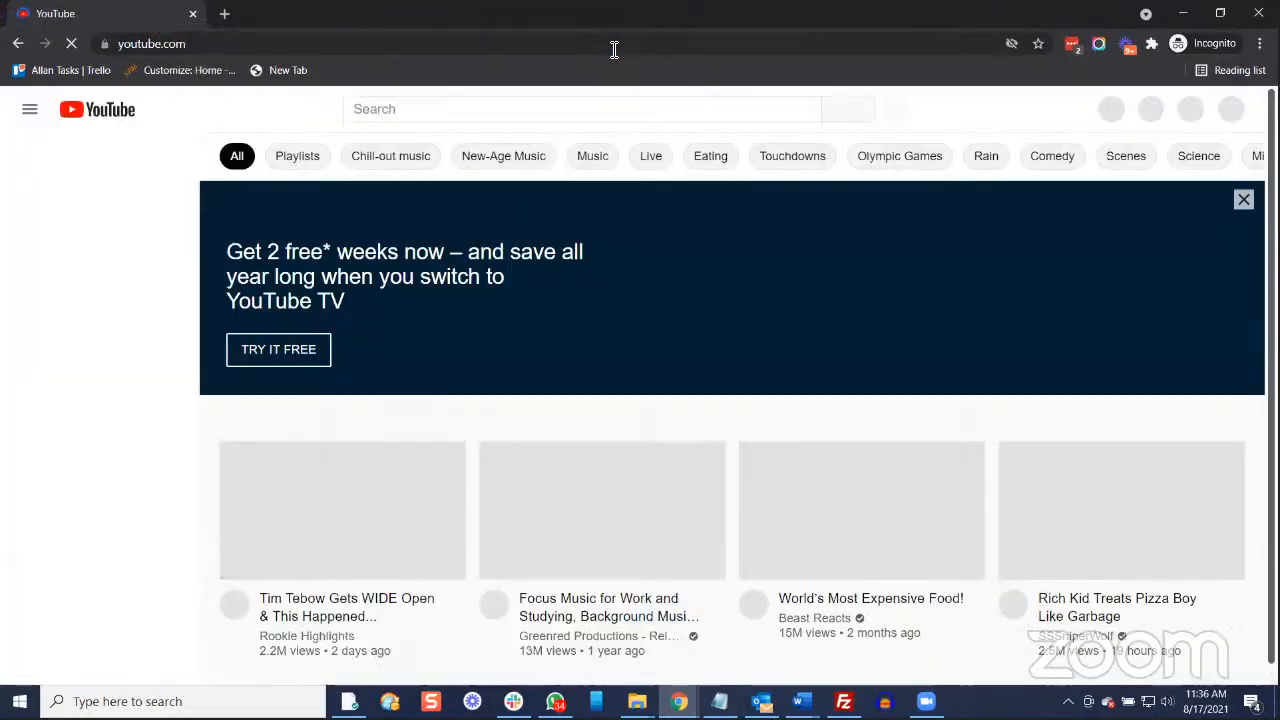
Load the Graystone Investment Group website and open its YouTube channel from the link in the page footer.
left_click(614, 45)
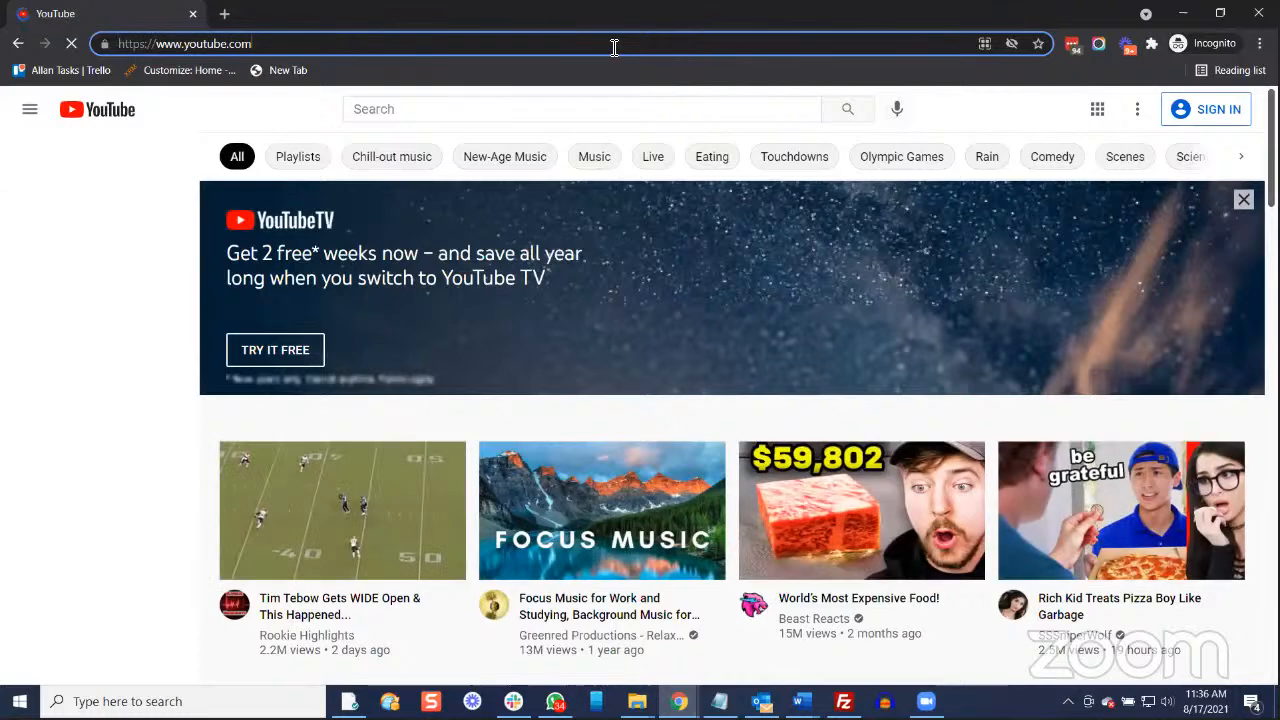
left_click(454, 43)
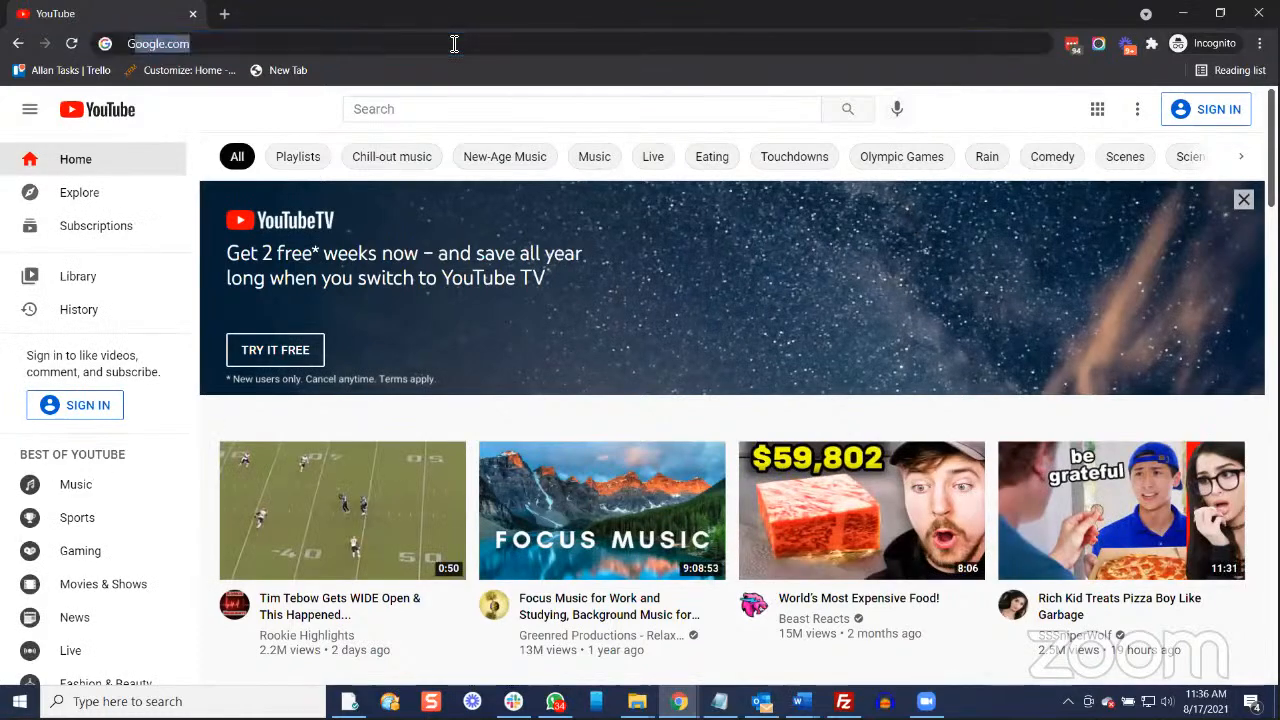
type("Grayst")
key("Return")
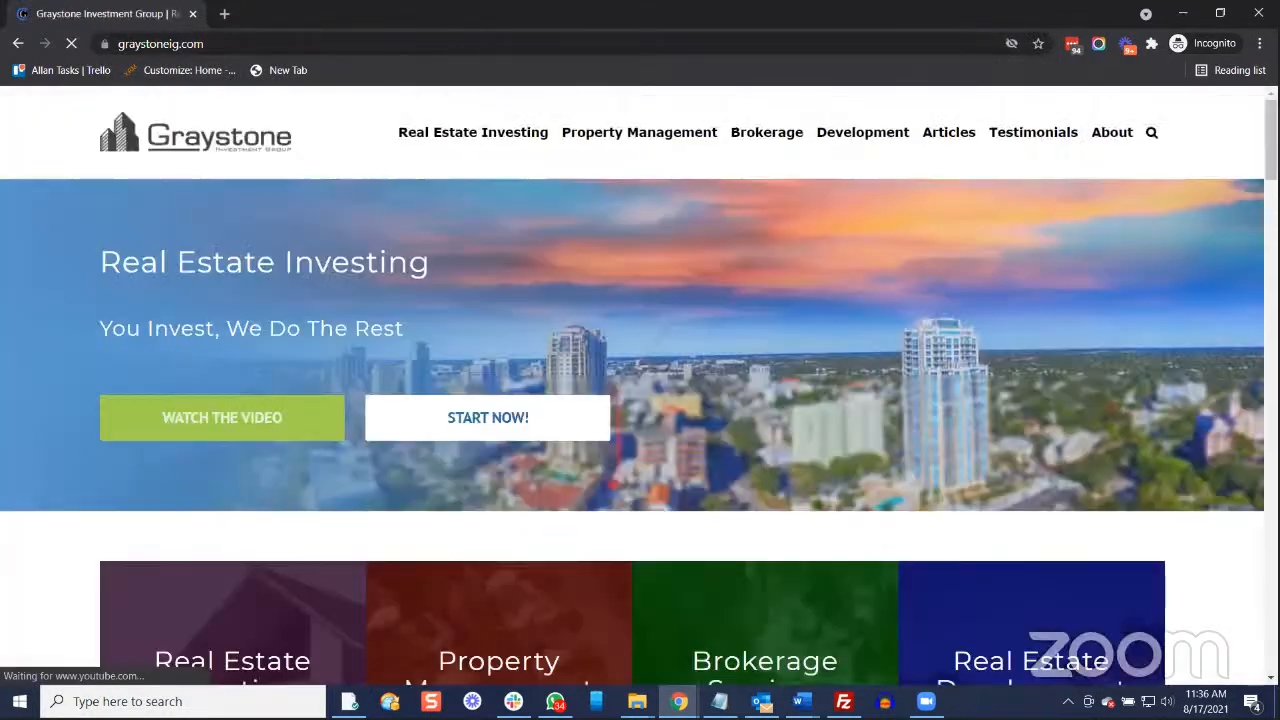
scroll(640, 380, "down", 10)
scroll(1170, 620, "down", 20)
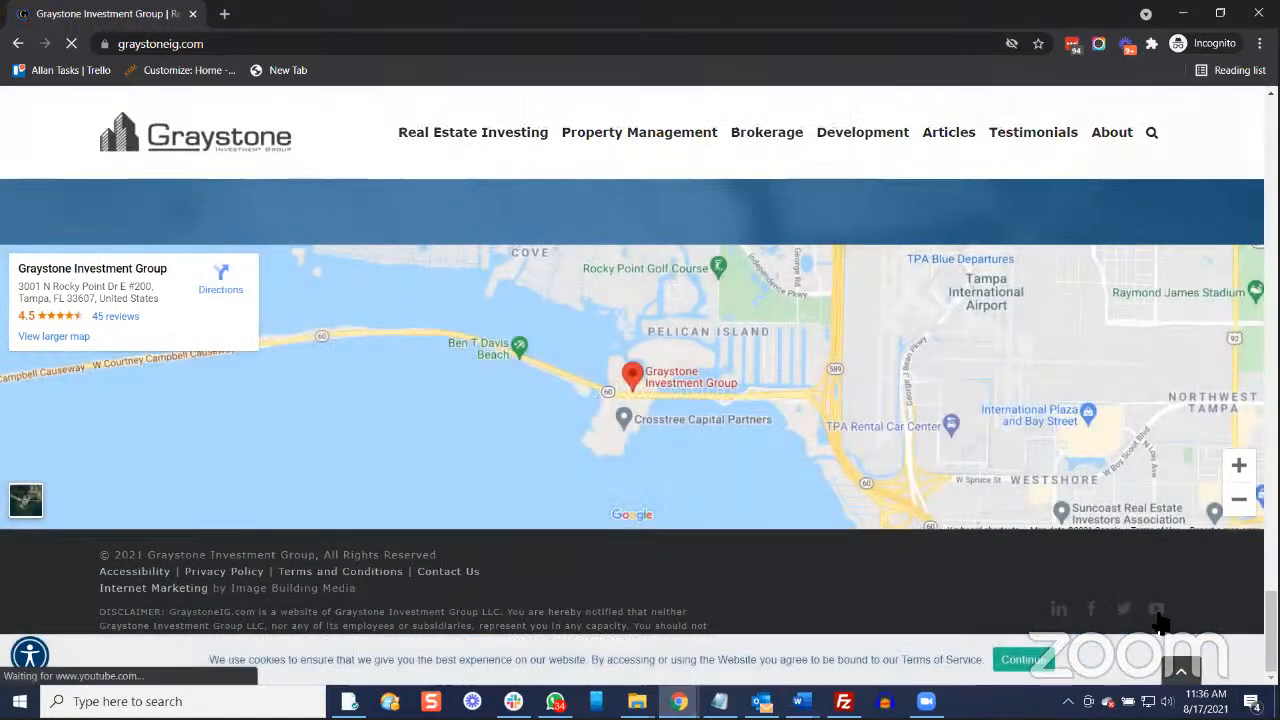
left_click(1155, 612)
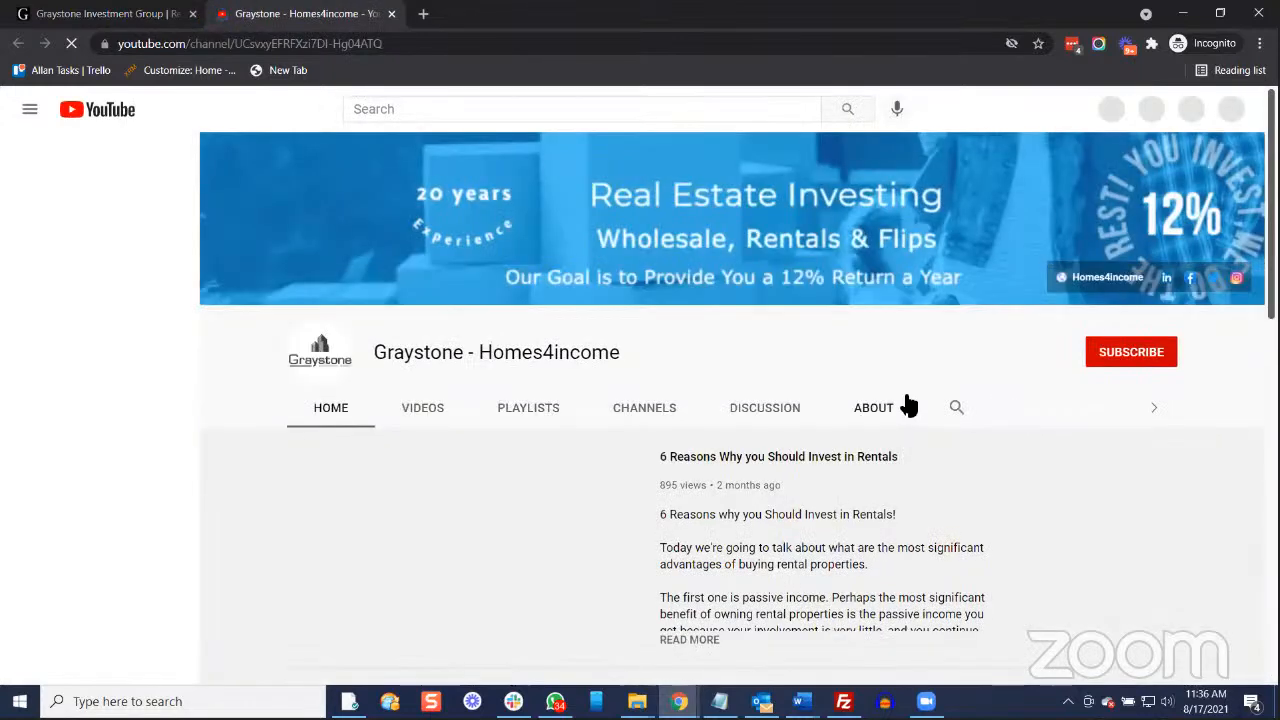
Open "Is block construction better than wood?" from the channel's videos and dismiss the YouTube TV offer.
left_click(434, 406)
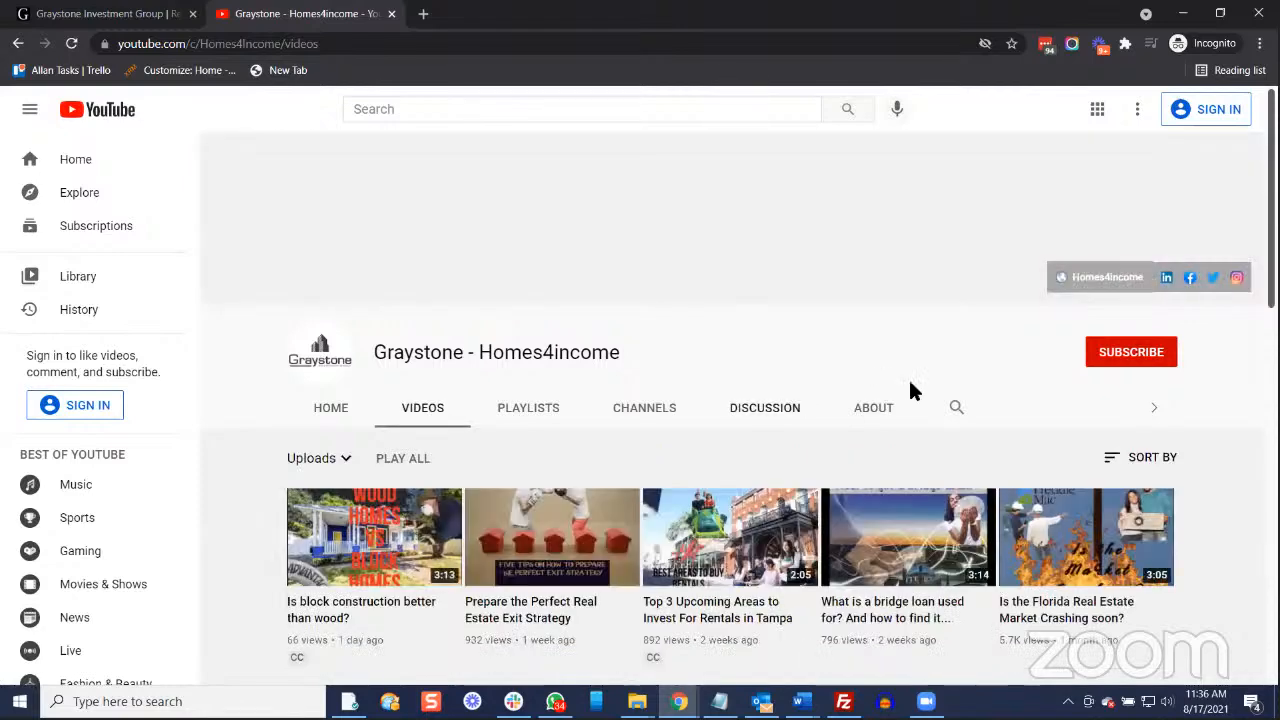
scroll(910, 390, "down", 1)
left_click(365, 476)
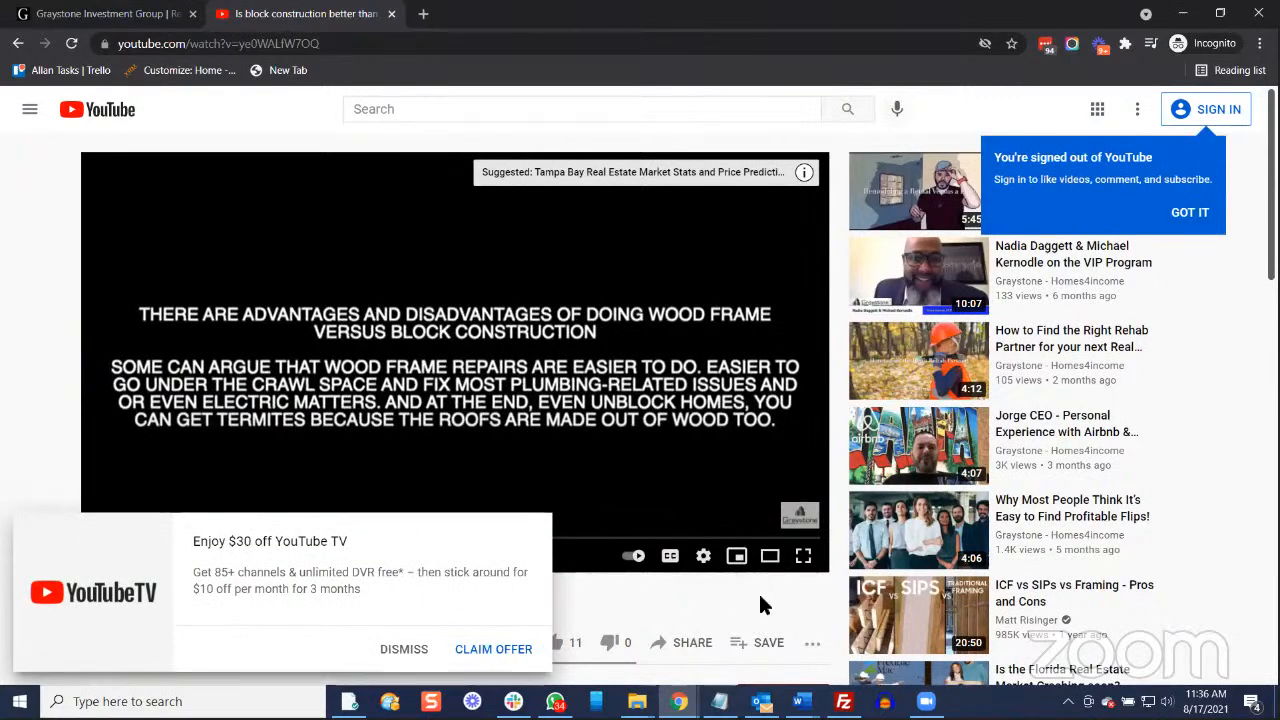
left_click(404, 649)
Bring up the video's embed code from its sharing options and copy the full iframe code.
scroll(742, 553, "down", 2)
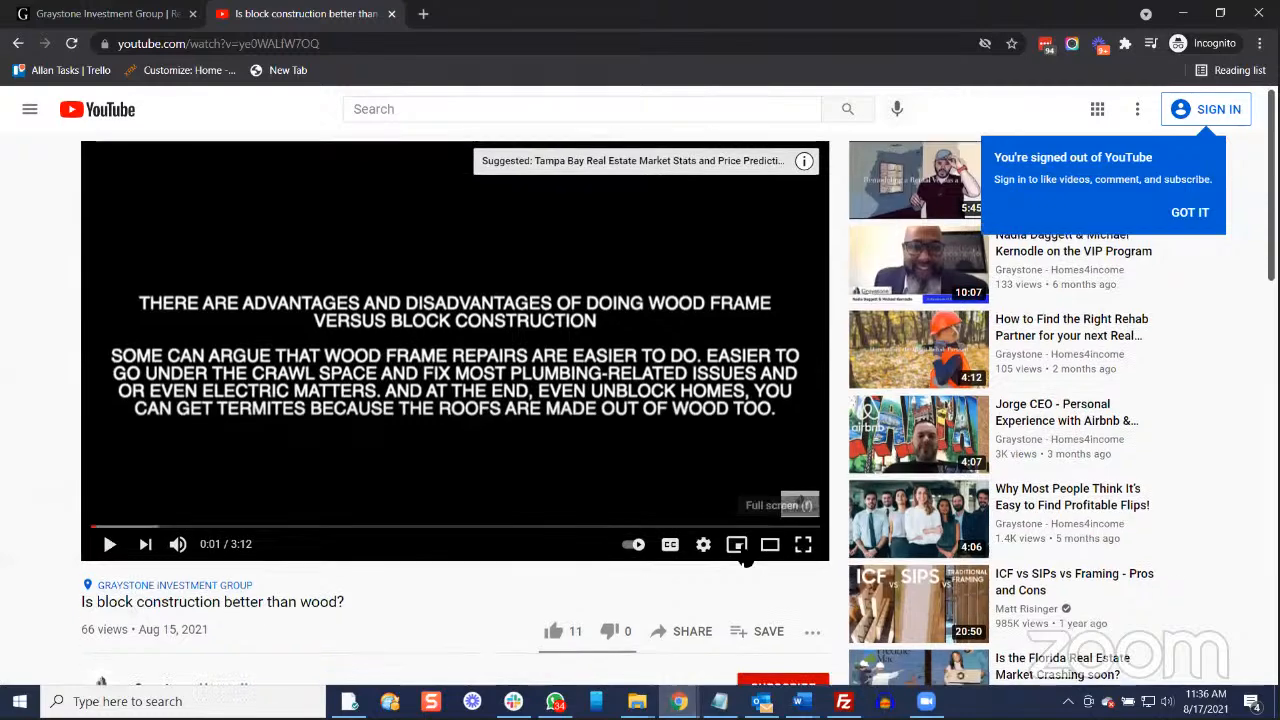
scroll(750, 500, "down", 1)
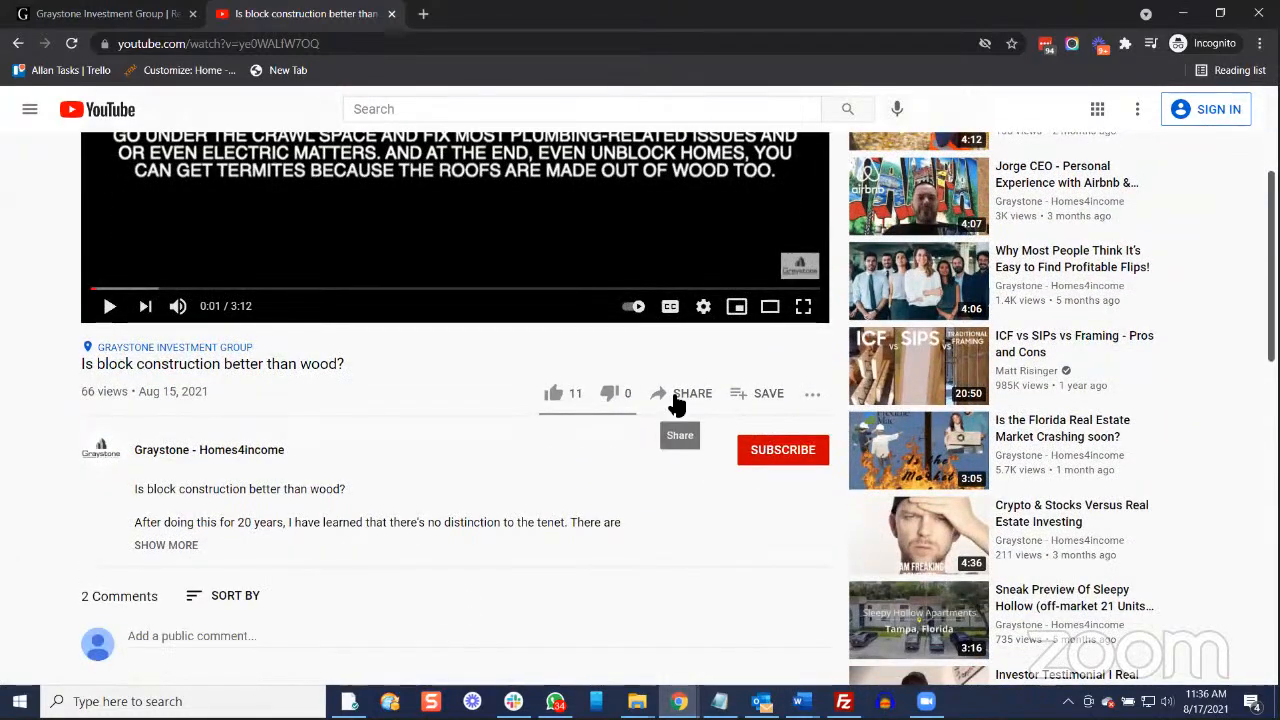
left_click(676, 398)
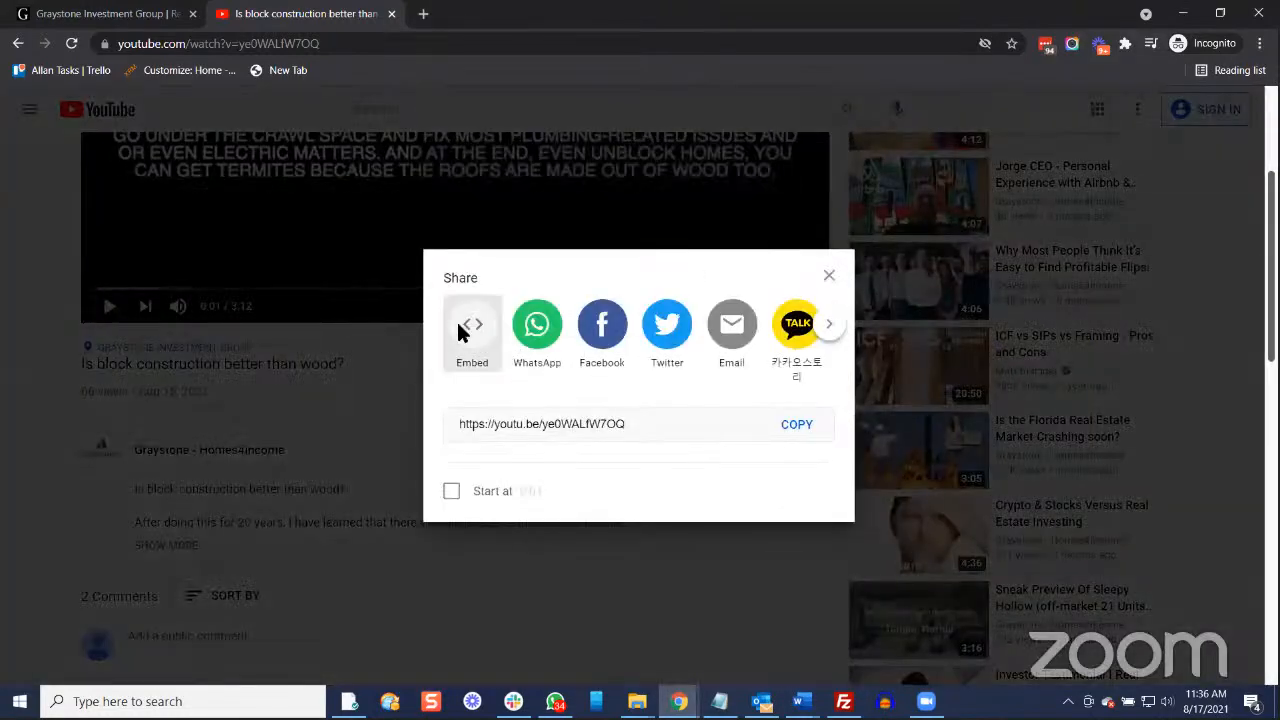
left_click(462, 330)
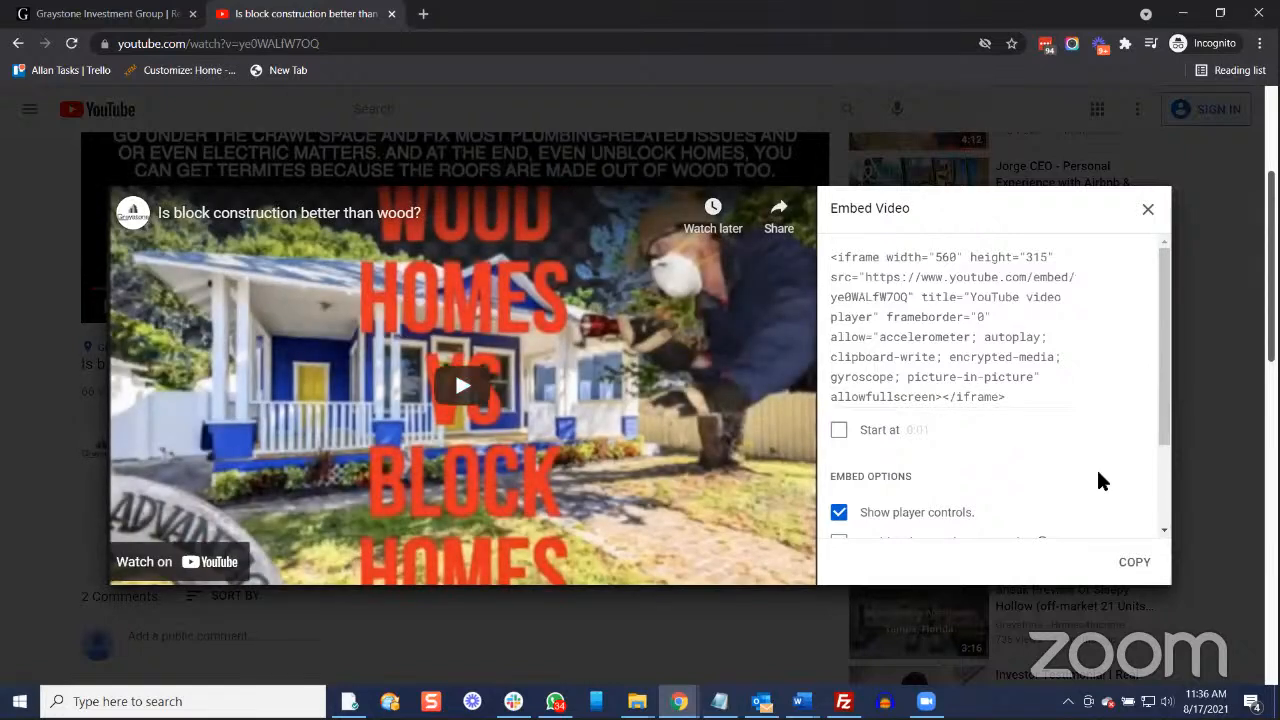
scroll(1097, 477, "down", 2)
scroll(1011, 426, "up", 2)
left_click_drag(1032, 400, 842, 262)
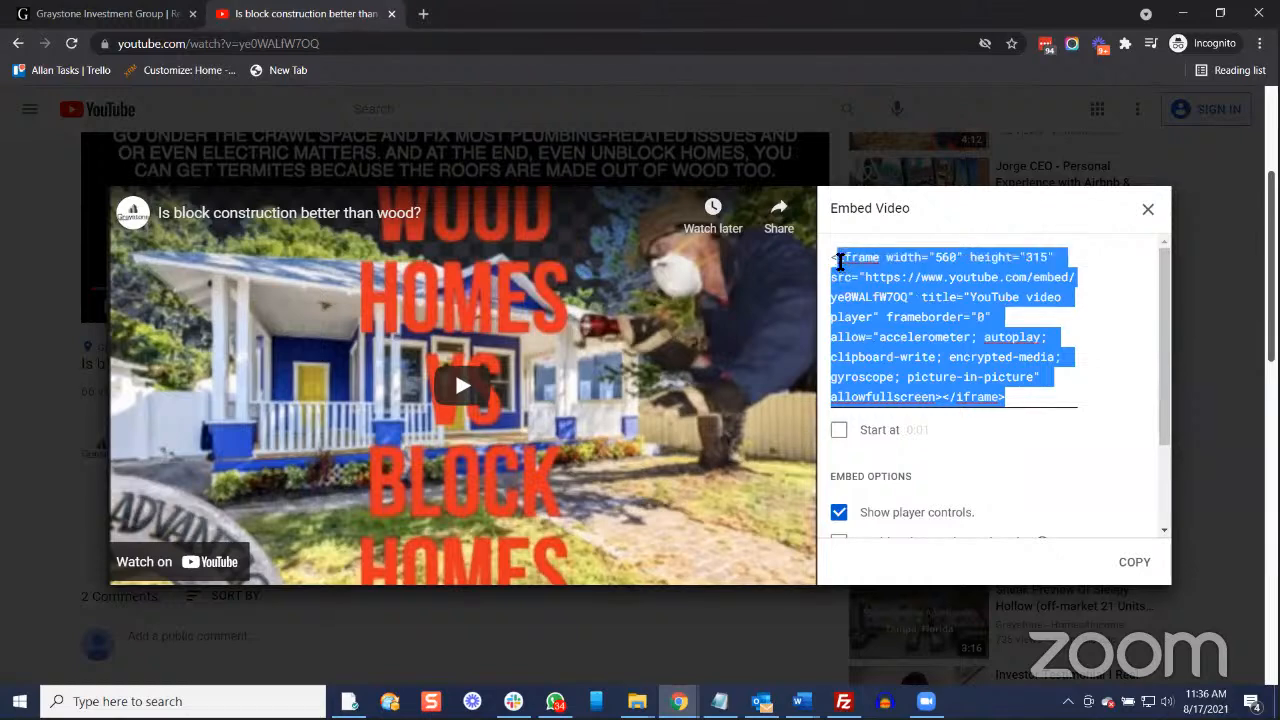
right_click(846, 259)
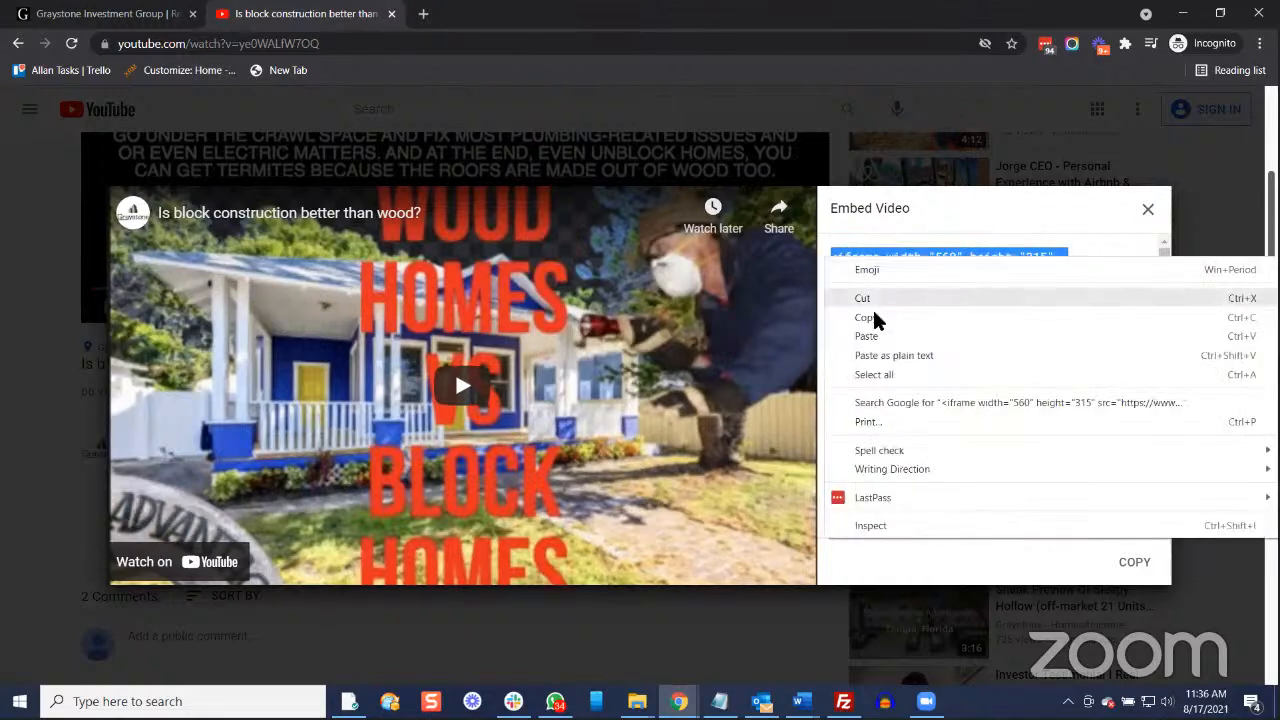
left_click(875, 320)
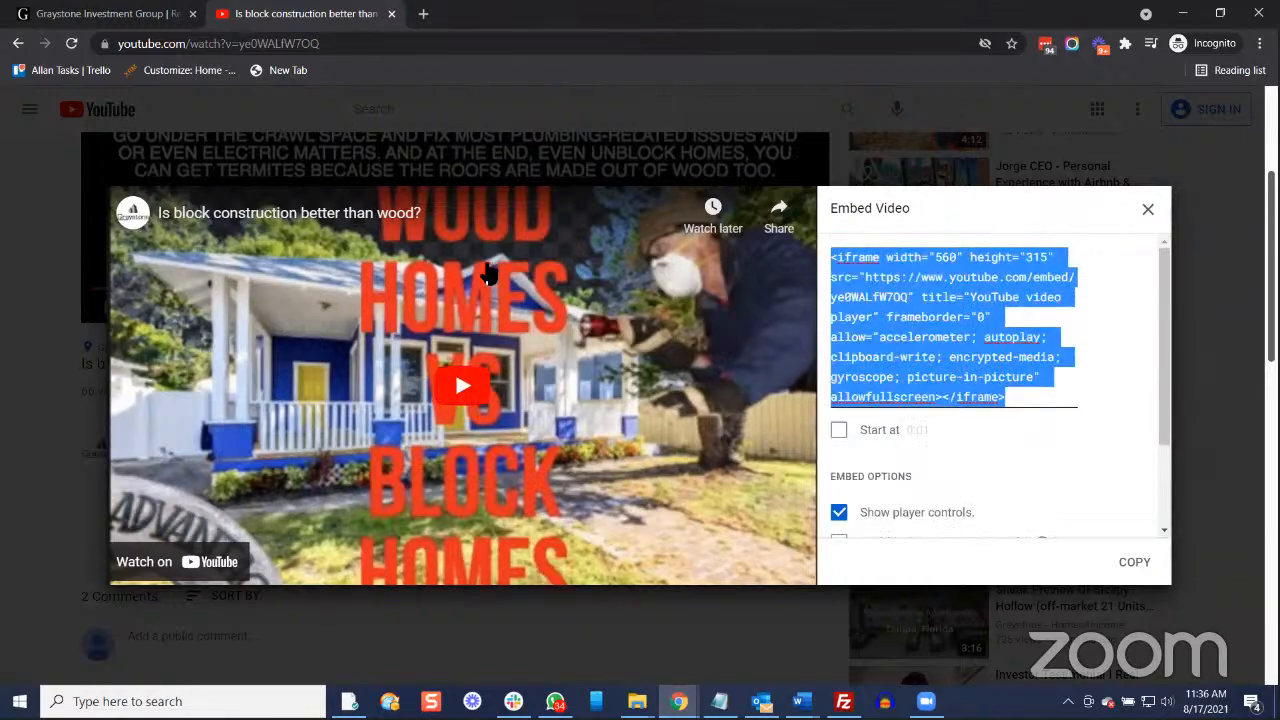
Return to the regular browser window and bring up the WordPress editor with the Title Test Post.
left_click(679, 701)
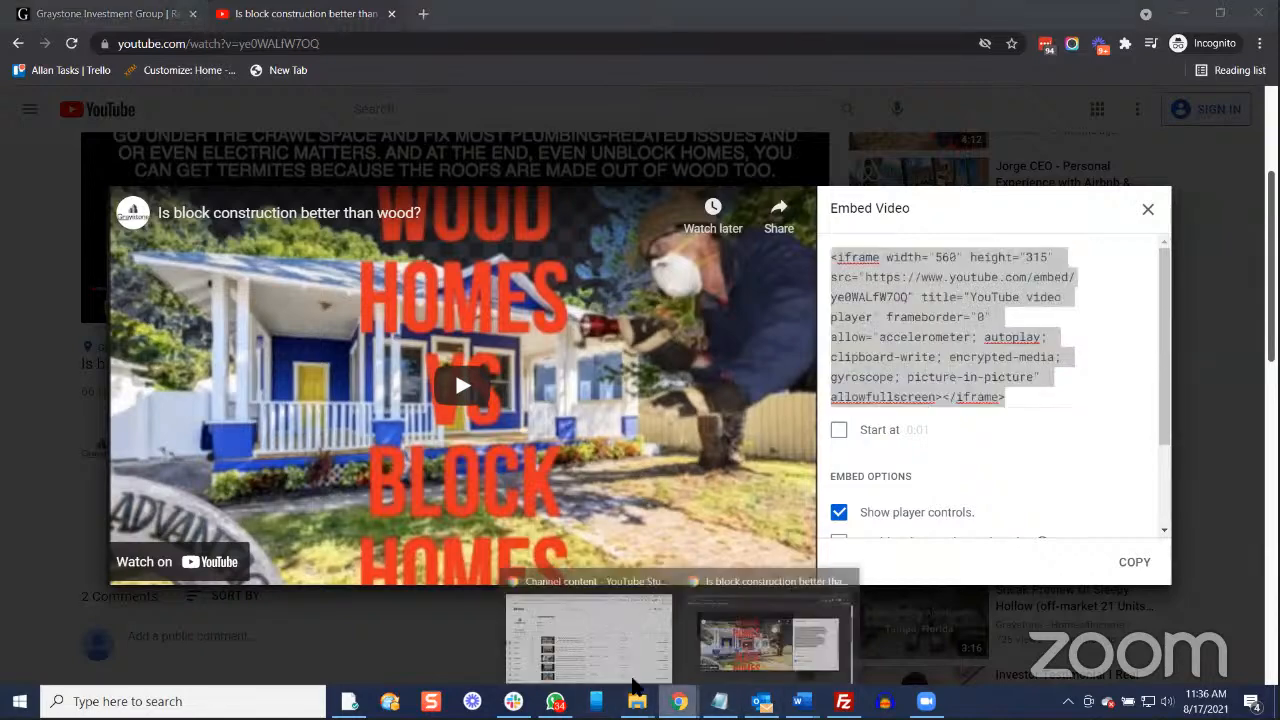
left_click(597, 672)
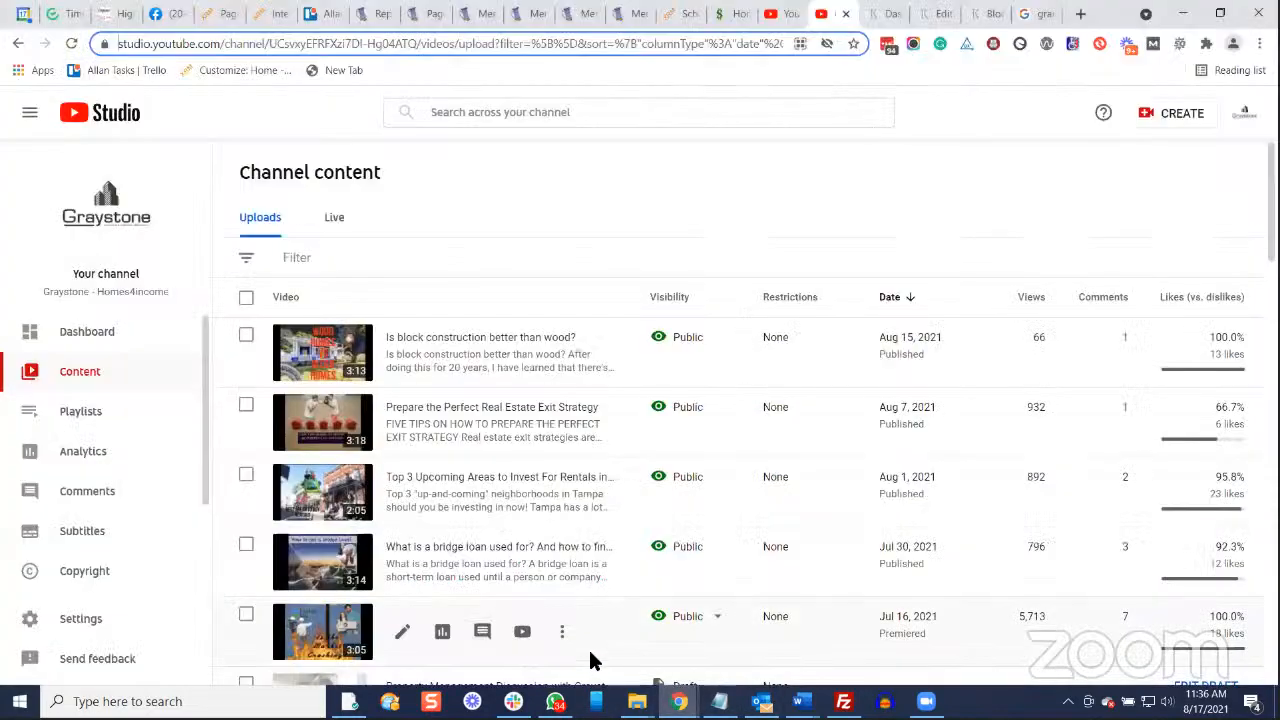
left_click(787, 13)
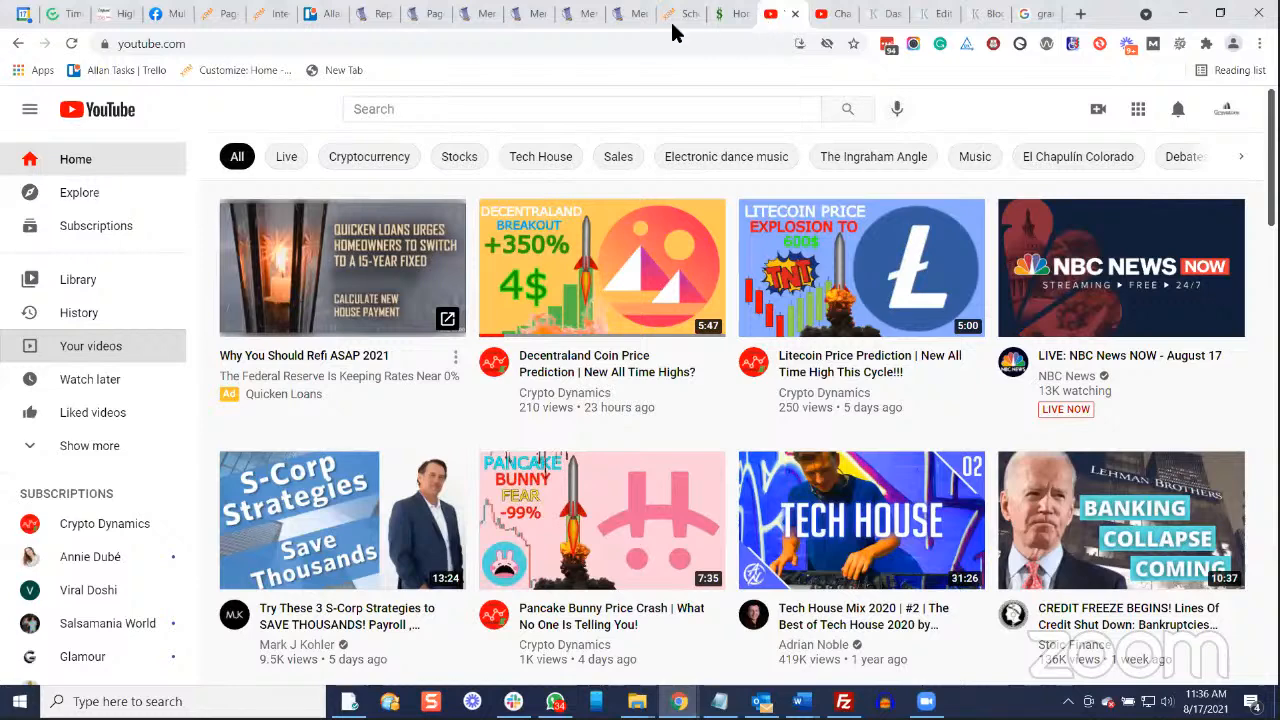
left_click(741, 16)
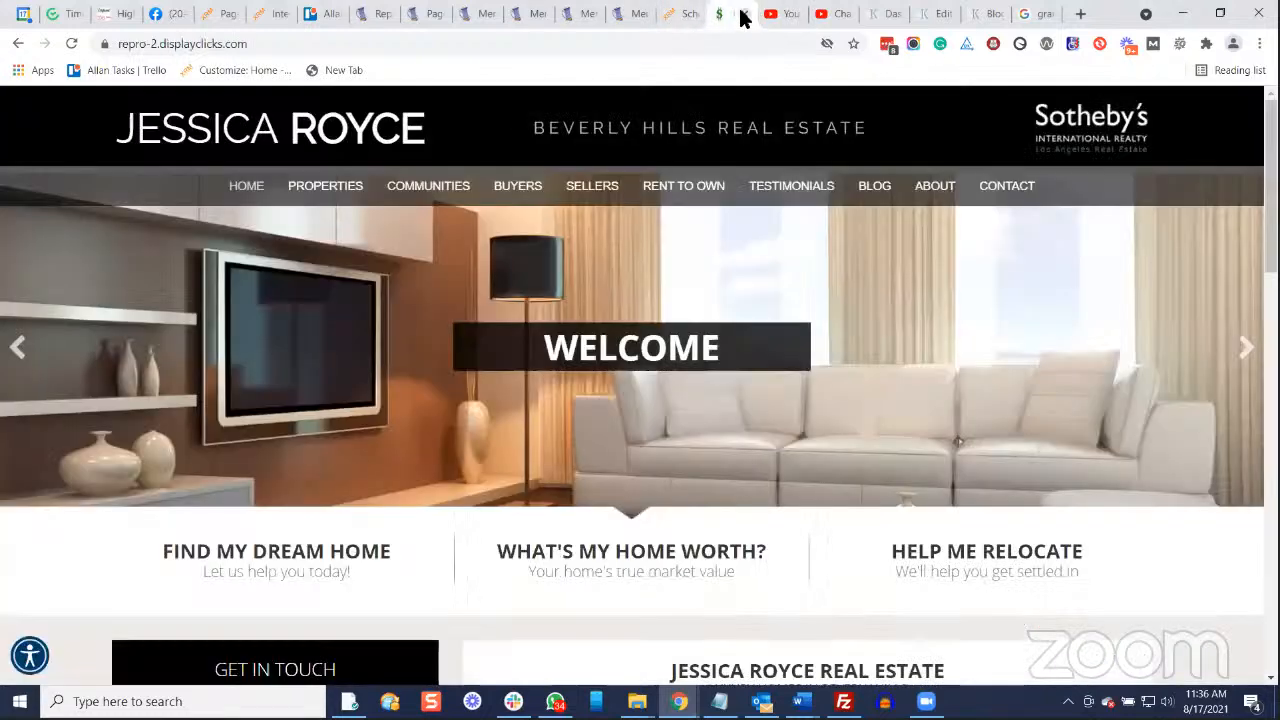
left_click(686, 16)
left_click(972, 16)
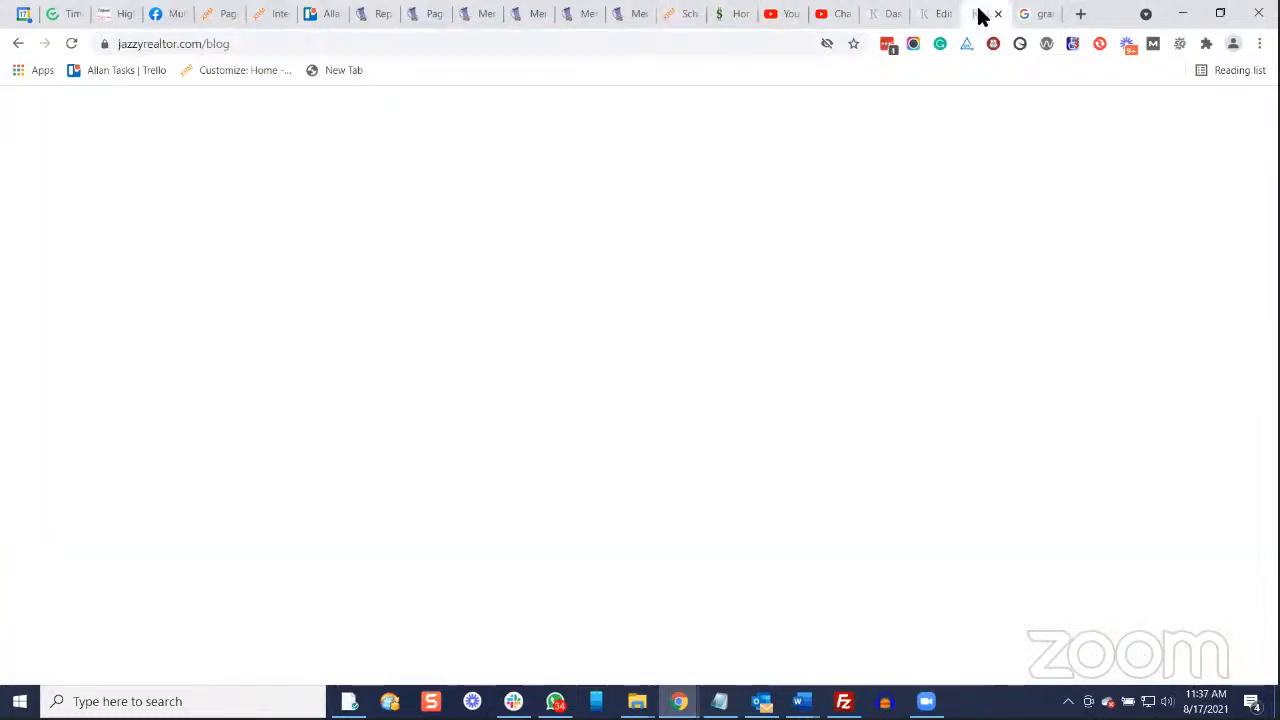
left_click(934, 14)
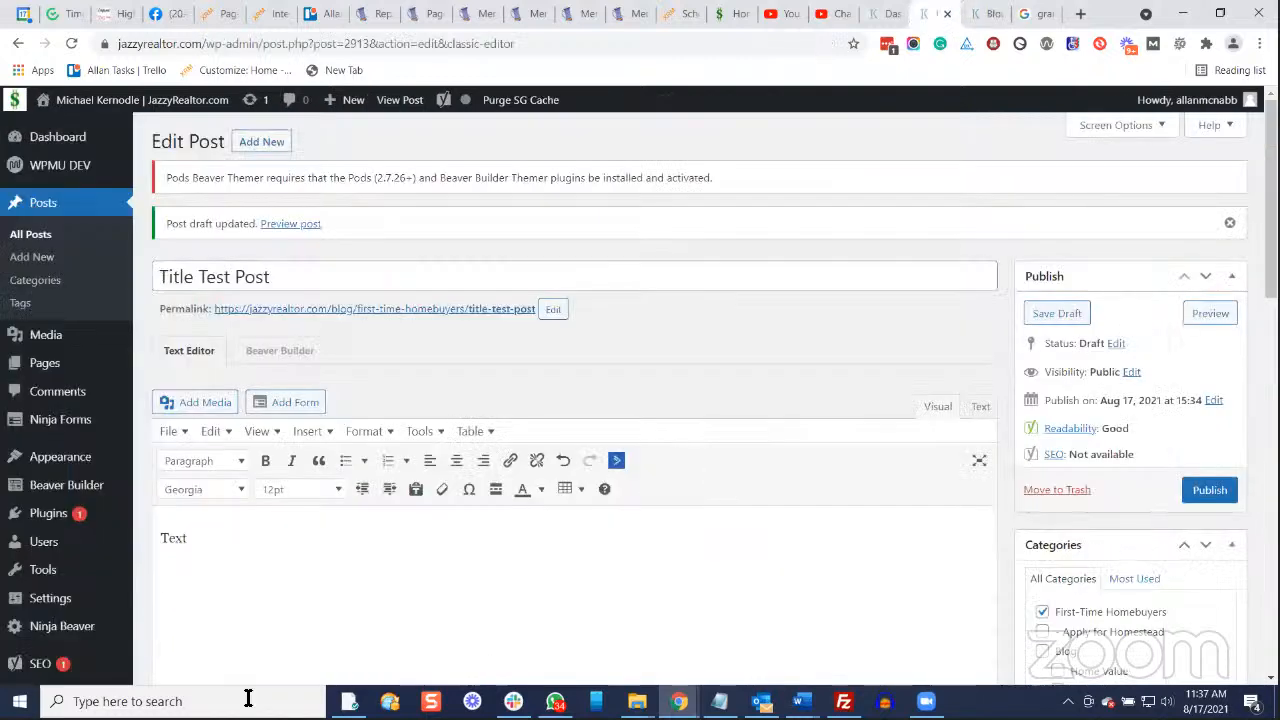
Show the post body as HTML text and replace the &nbsp; line with the copied YouTube embed code as plain text.
right_click(194, 568)
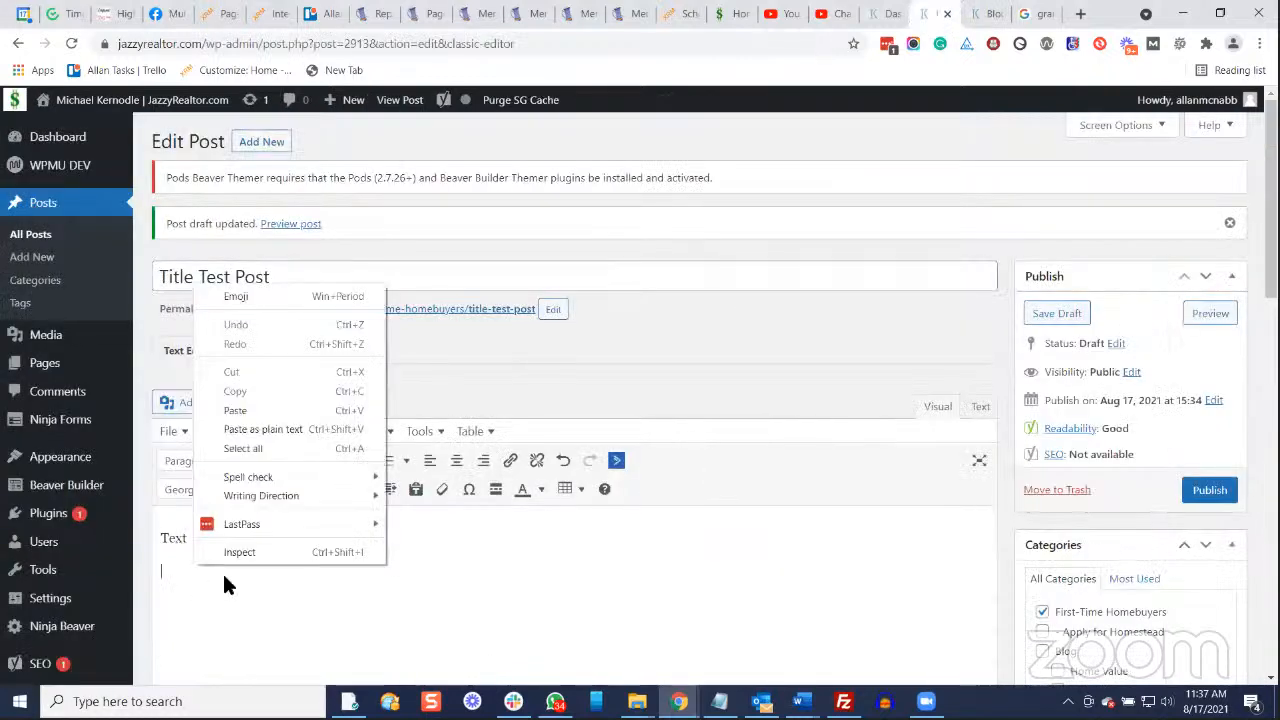
left_click(977, 410)
left_click(980, 406)
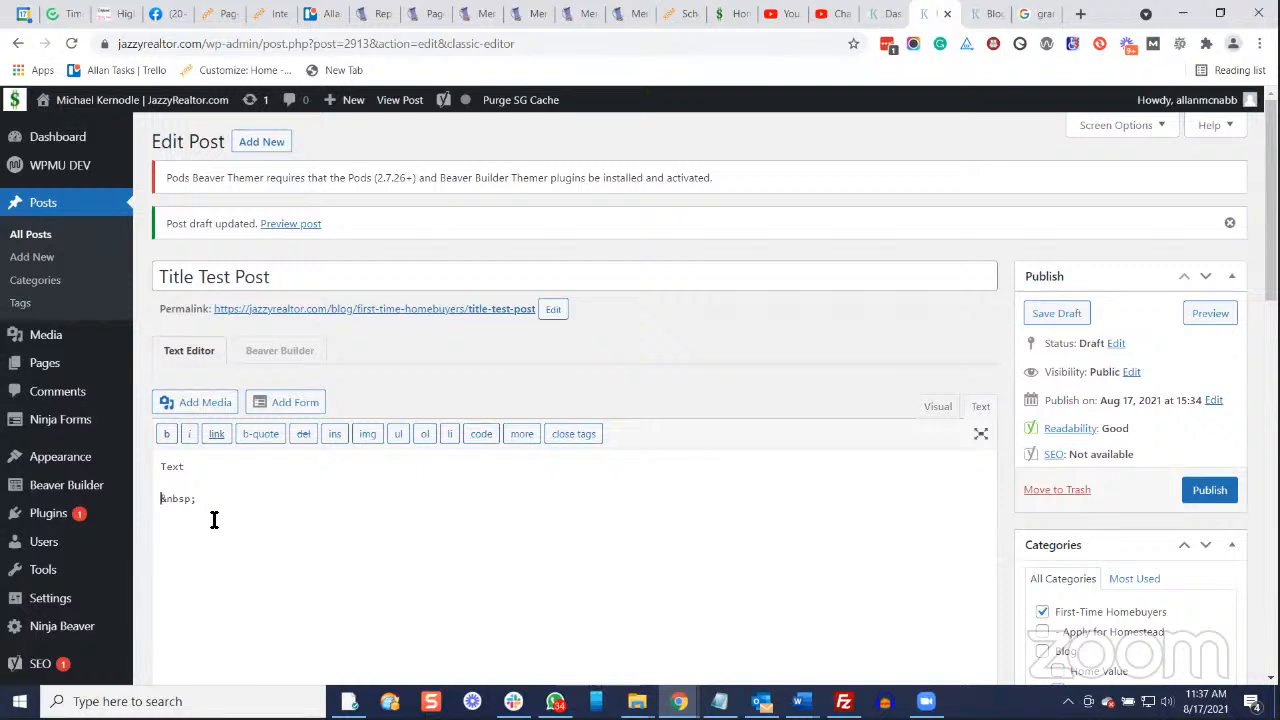
mouse_move(197, 500)
left_mouse_down()
mouse_move(168, 500)
mouse_move(200, 500)
left_mouse_up()
right_click(168, 508)
left_click(166, 506)
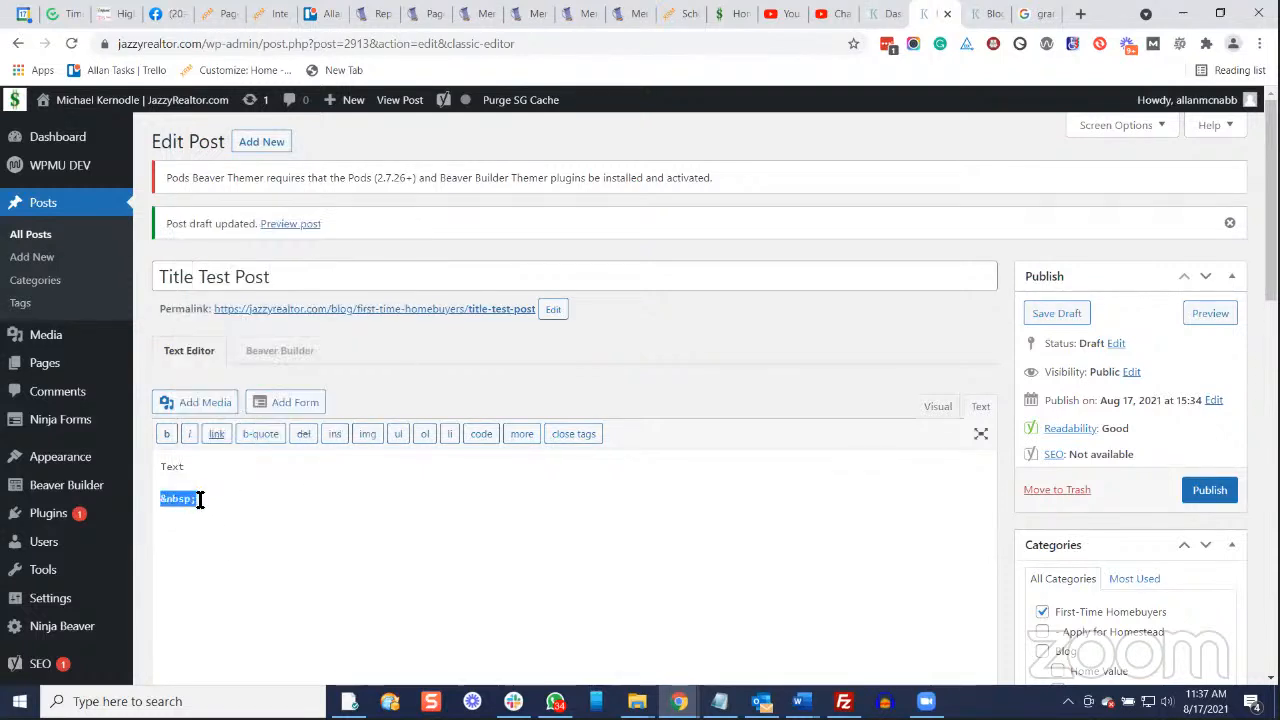
right_click(190, 501)
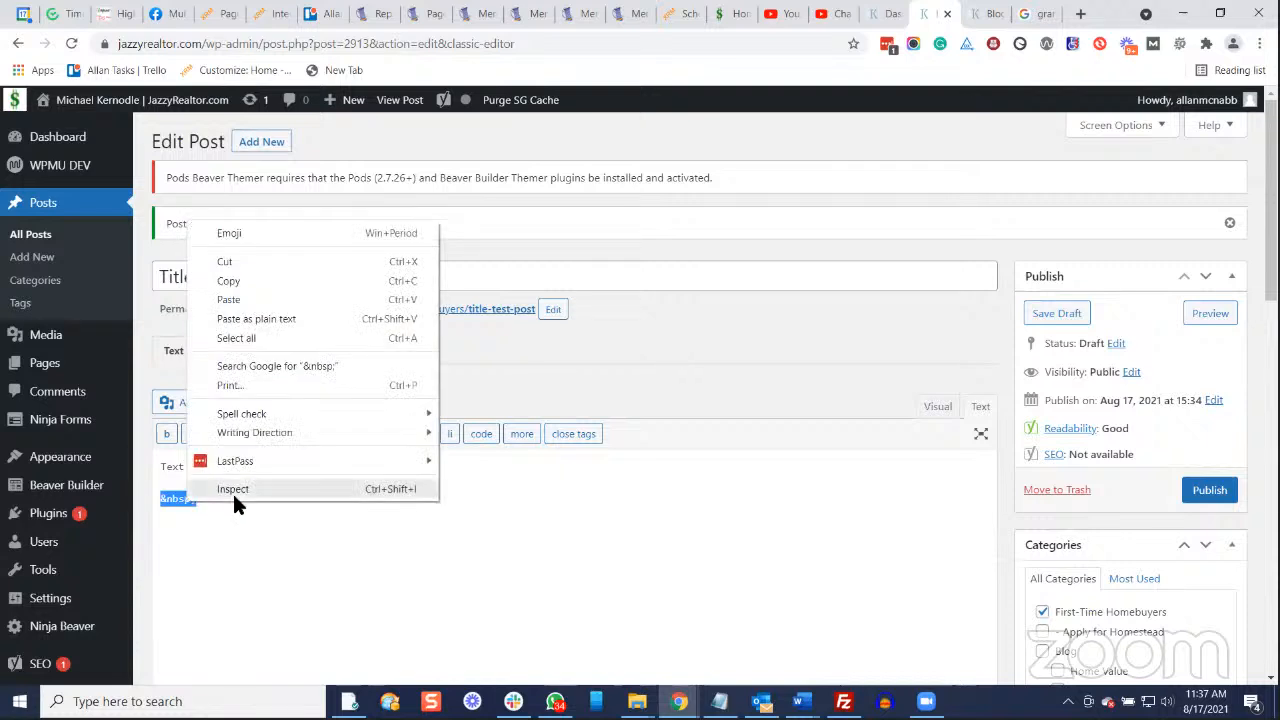
left_click(294, 322)
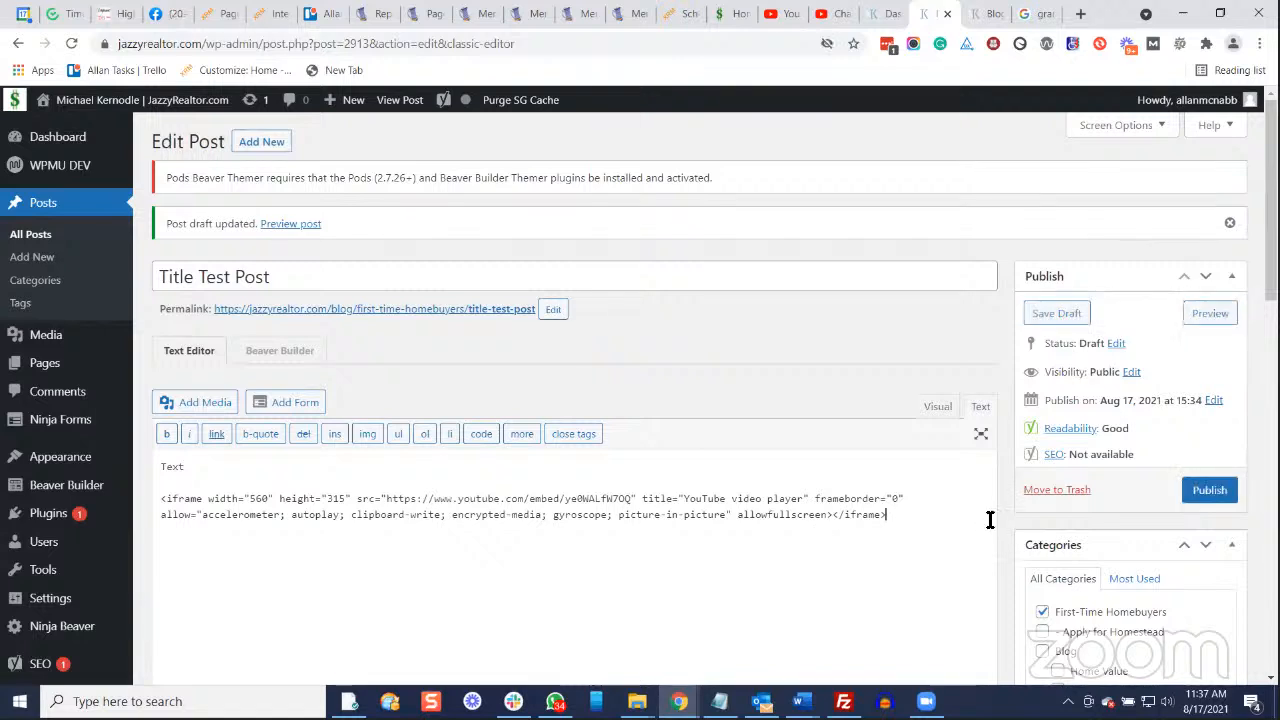
Save the Title Test Post as a draft and view the post in a new browser tab.
left_click(1056, 313)
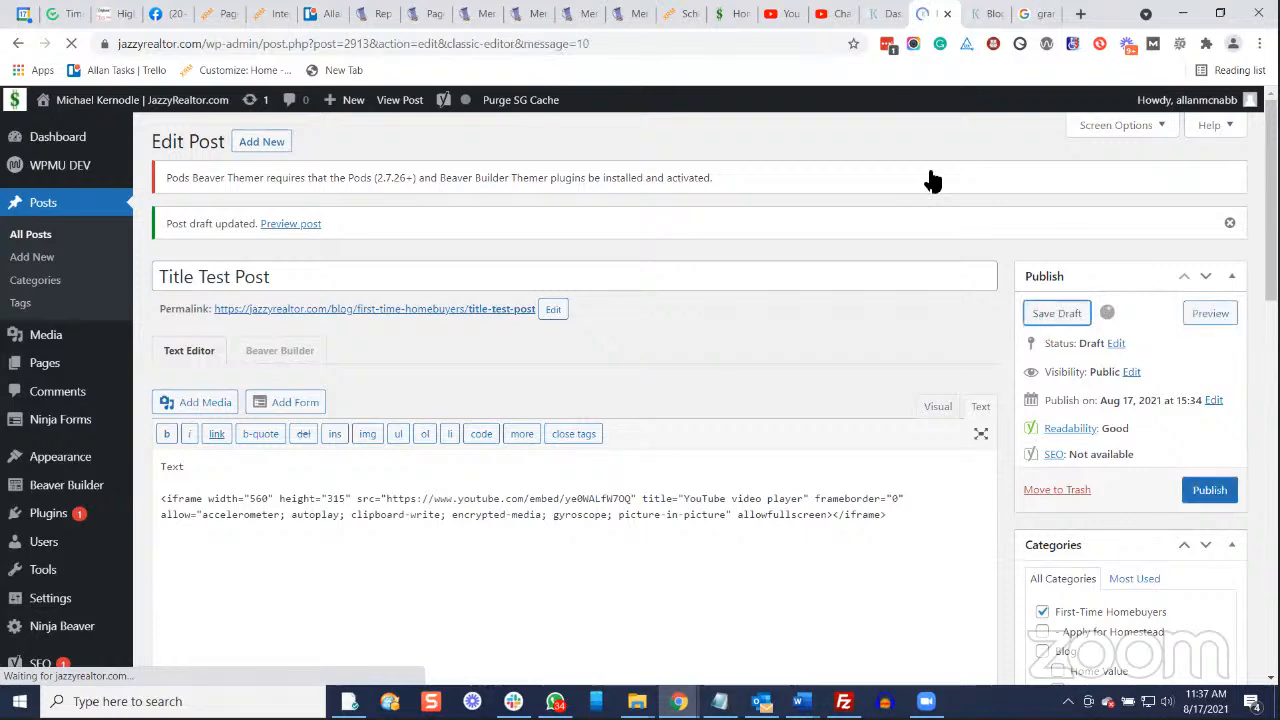
right_click(406, 99)
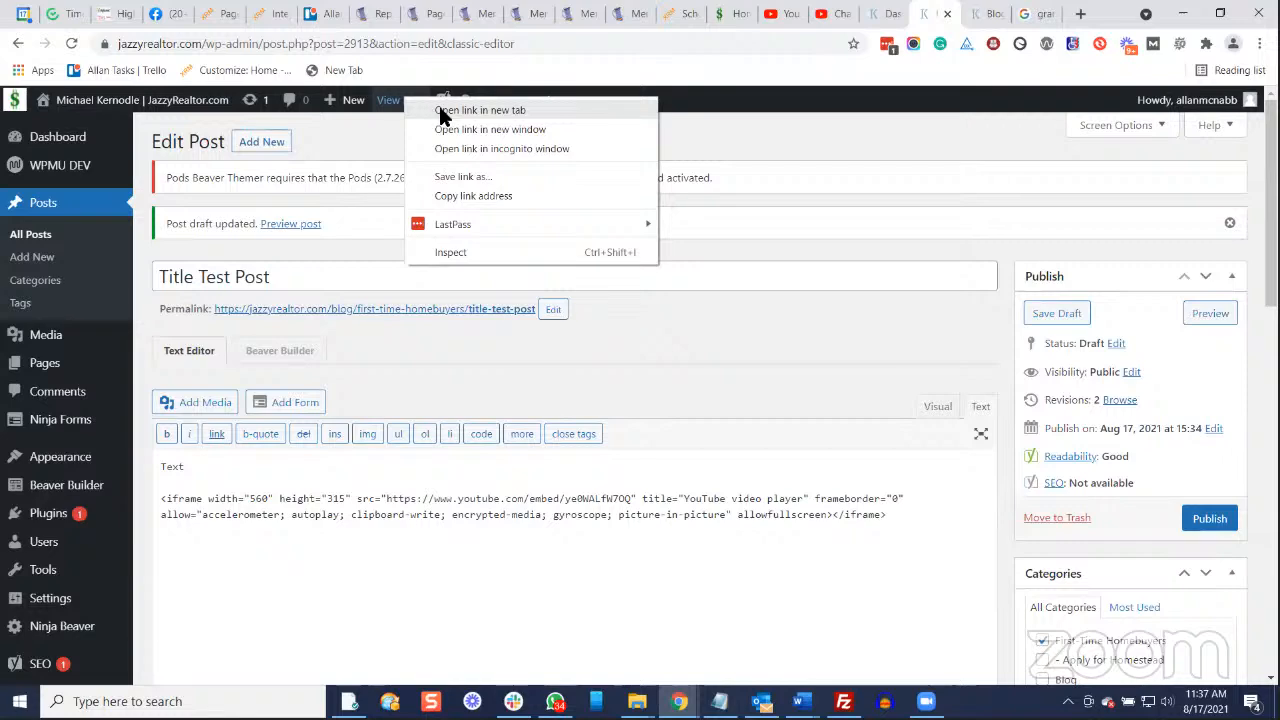
left_click(440, 111)
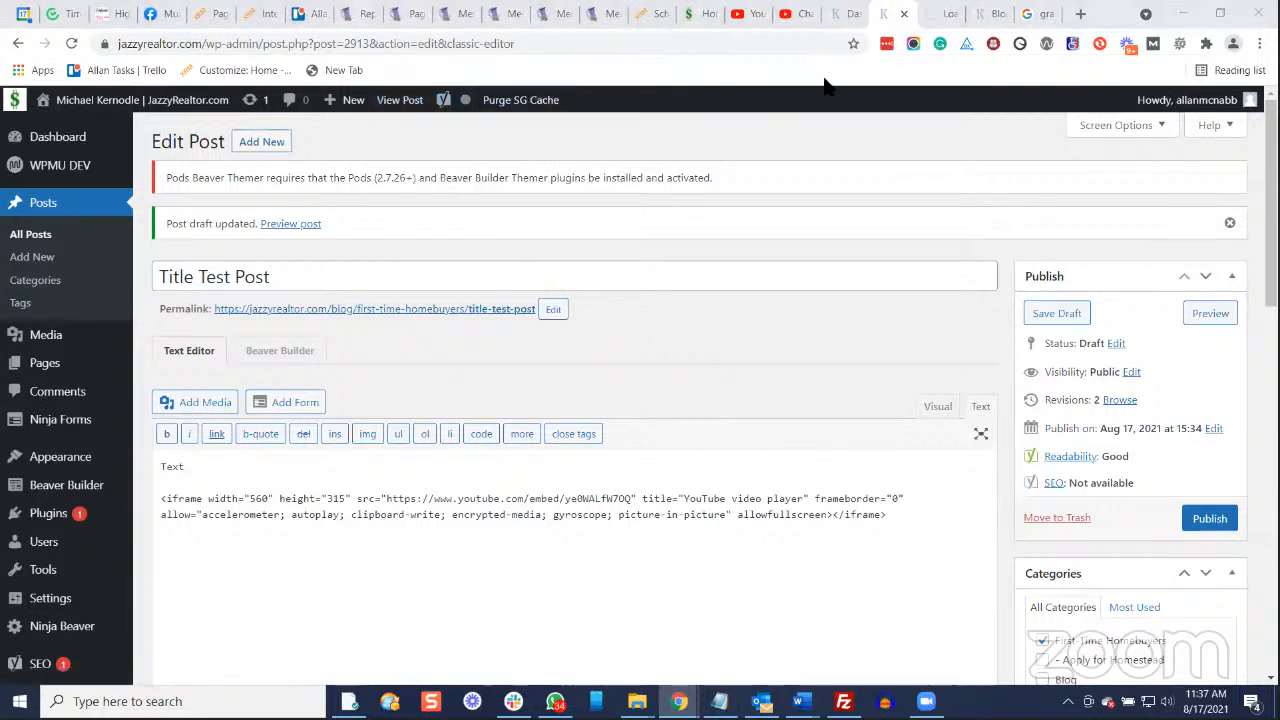
key("ctrl+Tab")
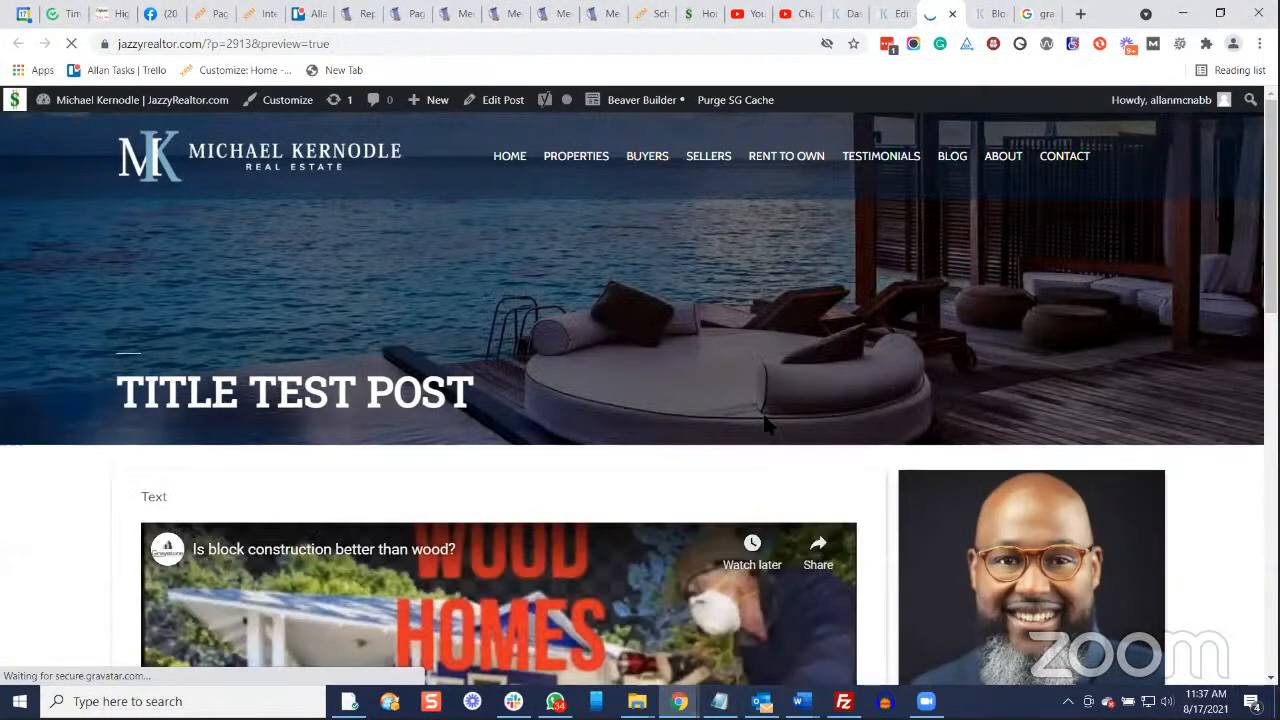
Play the embedded "Is block construction better than wood?" video in the post preview briefly and pause it.
scroll(765, 425, "down", 4)
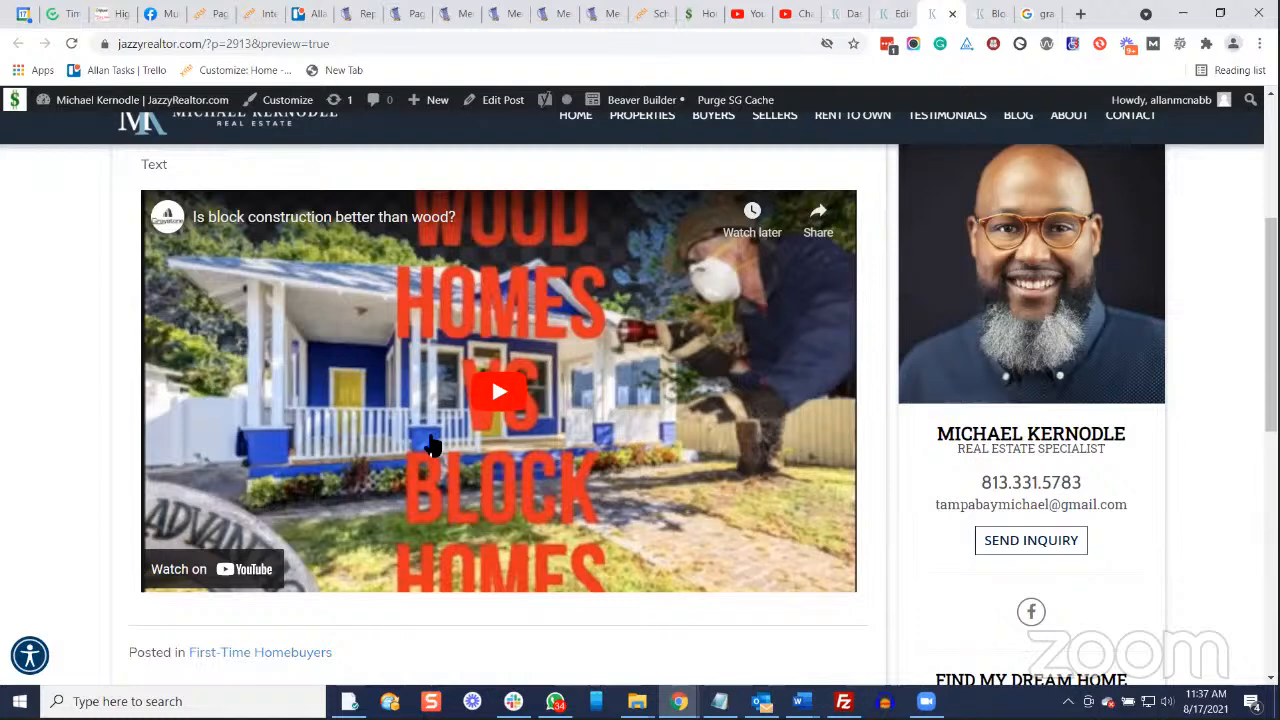
left_click(503, 408)
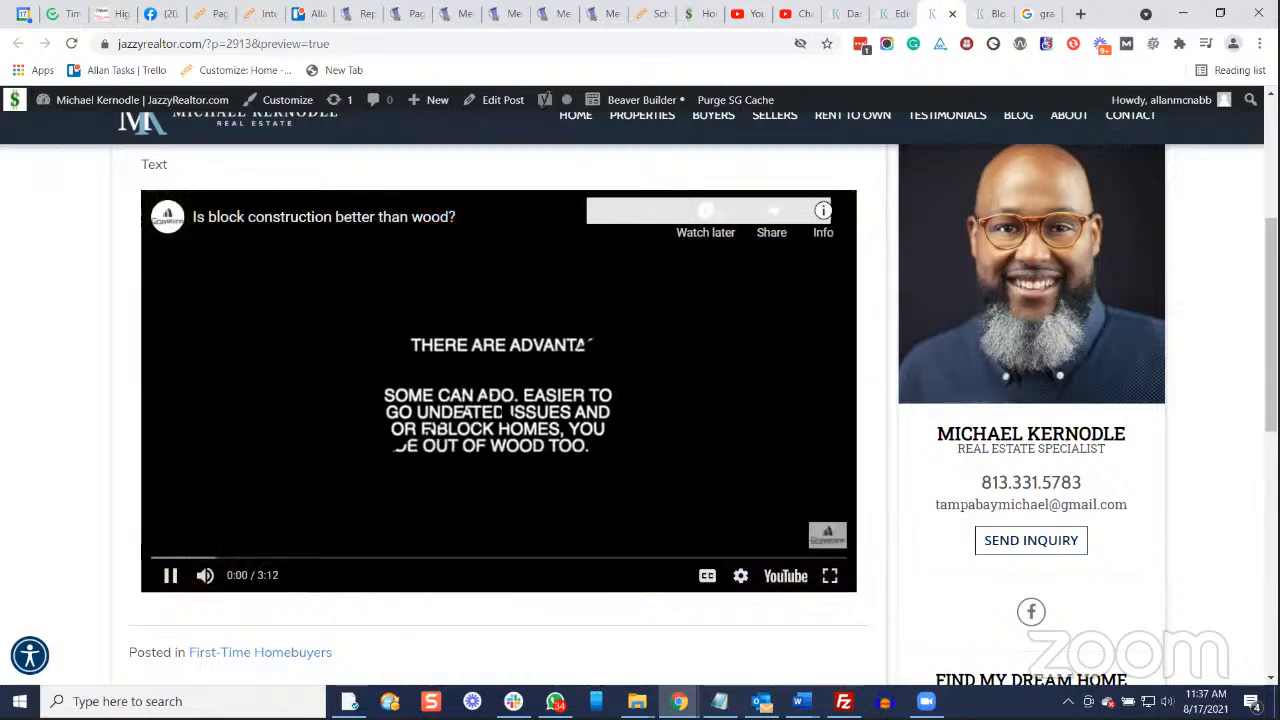
left_click(170, 575)
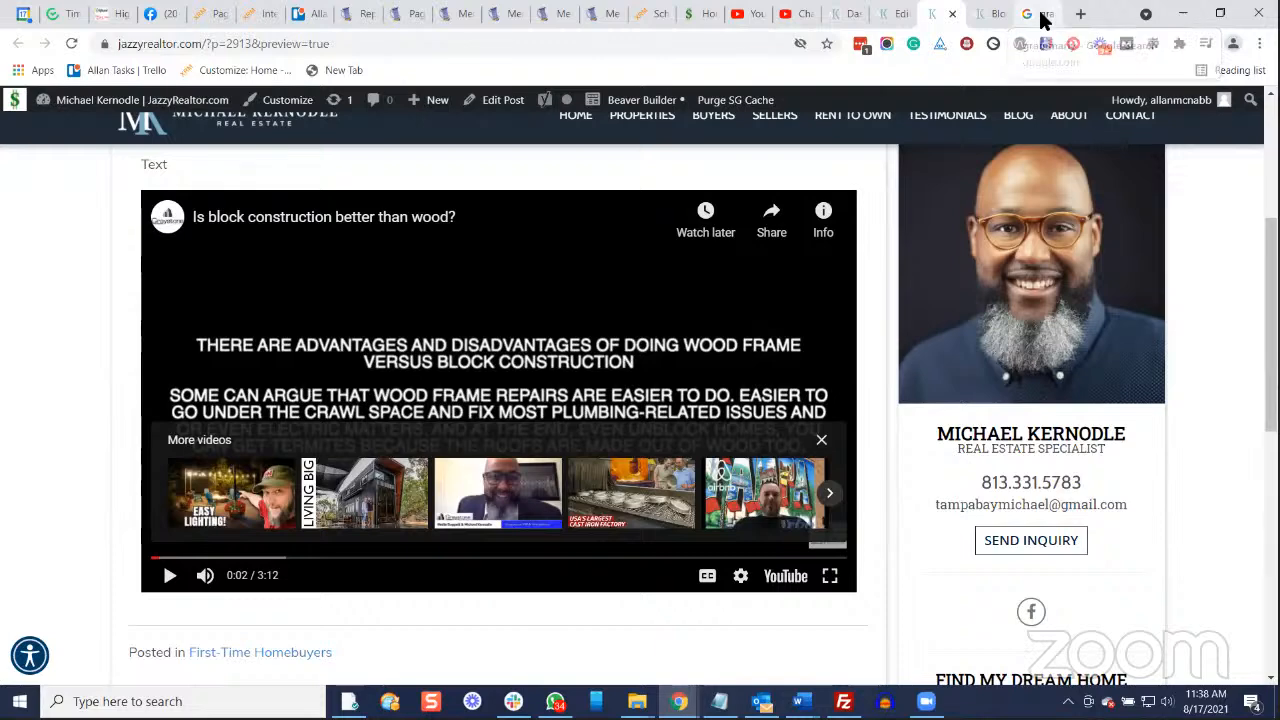
Load scribie.com in the browser tab that holds the Grammarly search results.
left_click(1050, 13)
left_click(697, 46)
key("BackSpace")
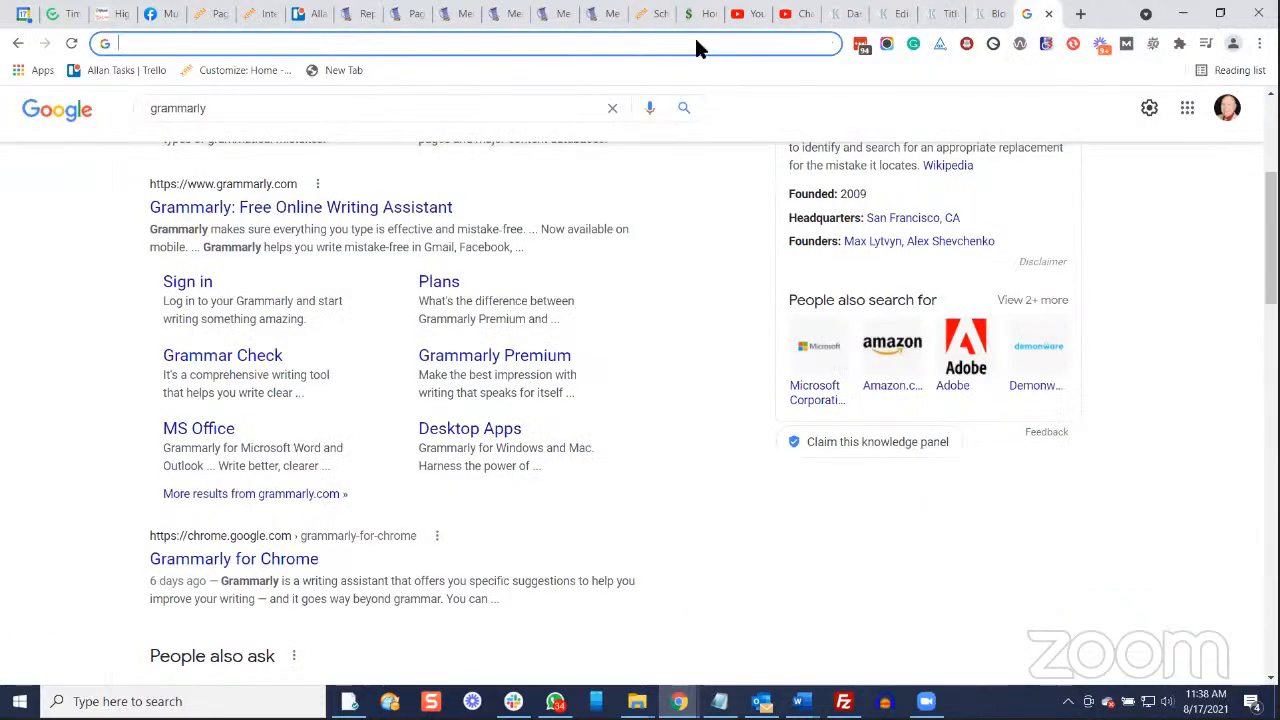
type("scribie")
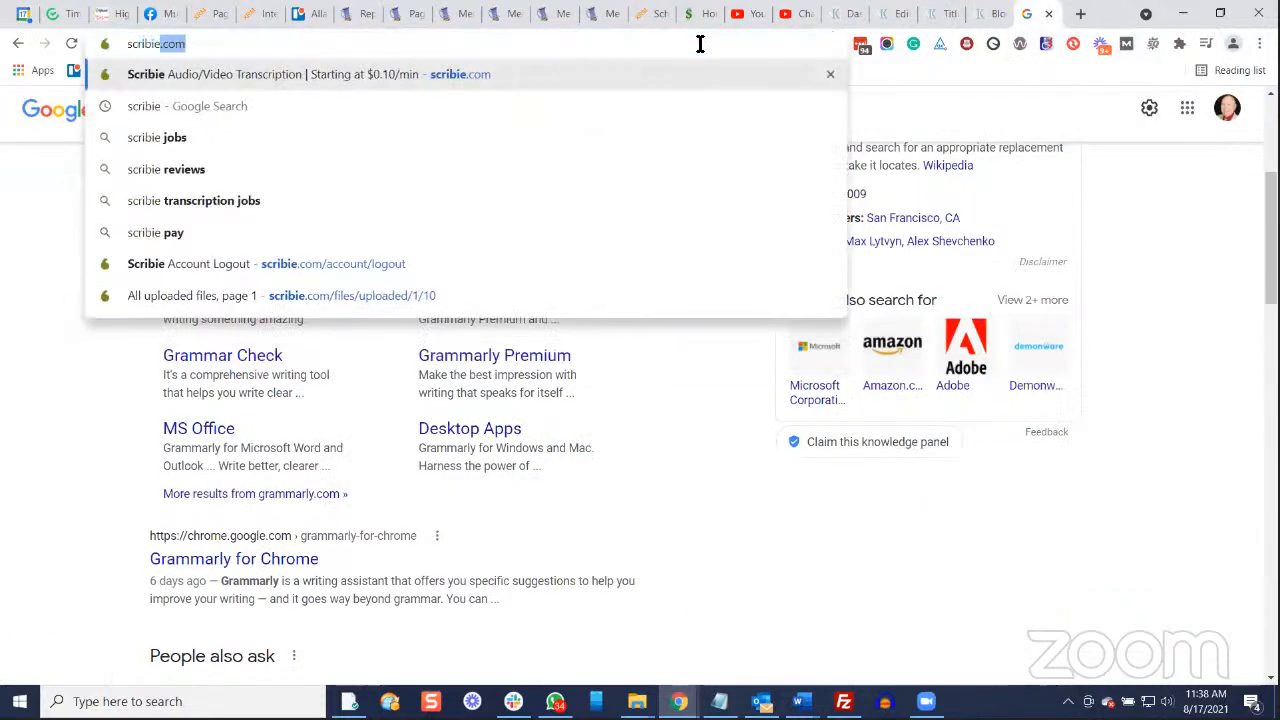
key("Return")
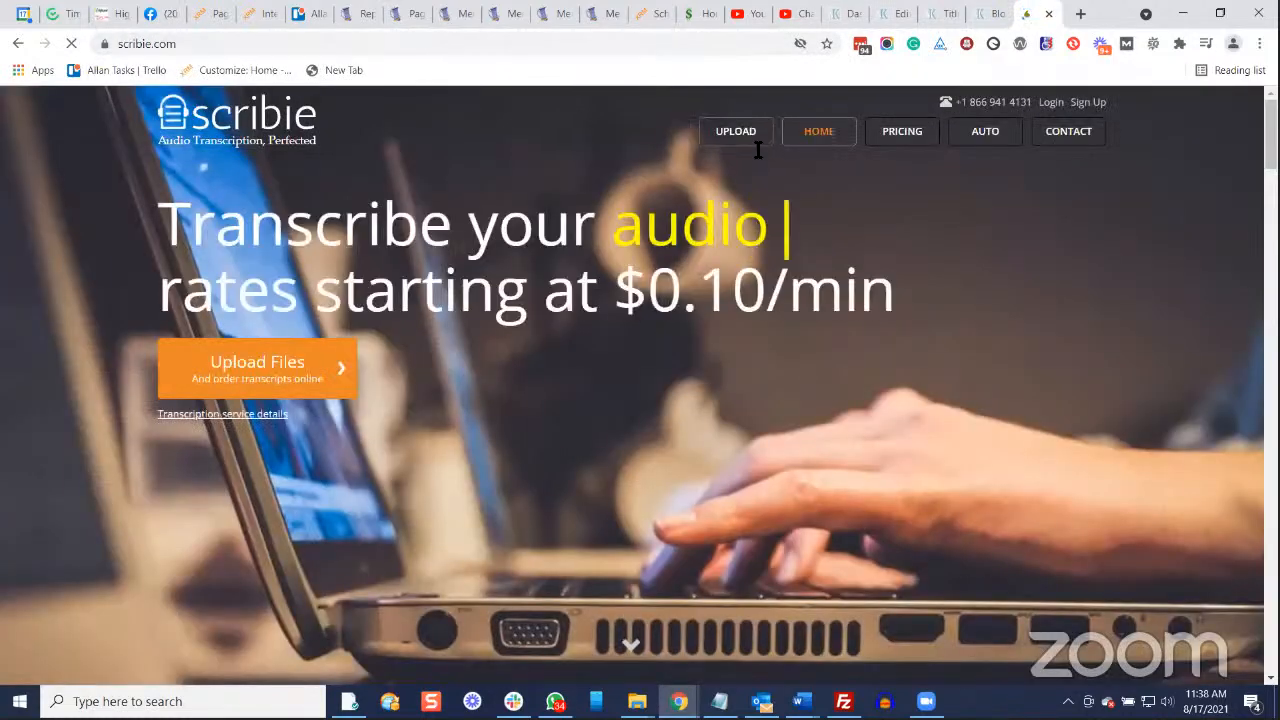
Show Scribie's pricing and highlight the per-minute rates for automated and manual transcription.
left_click(901, 134)
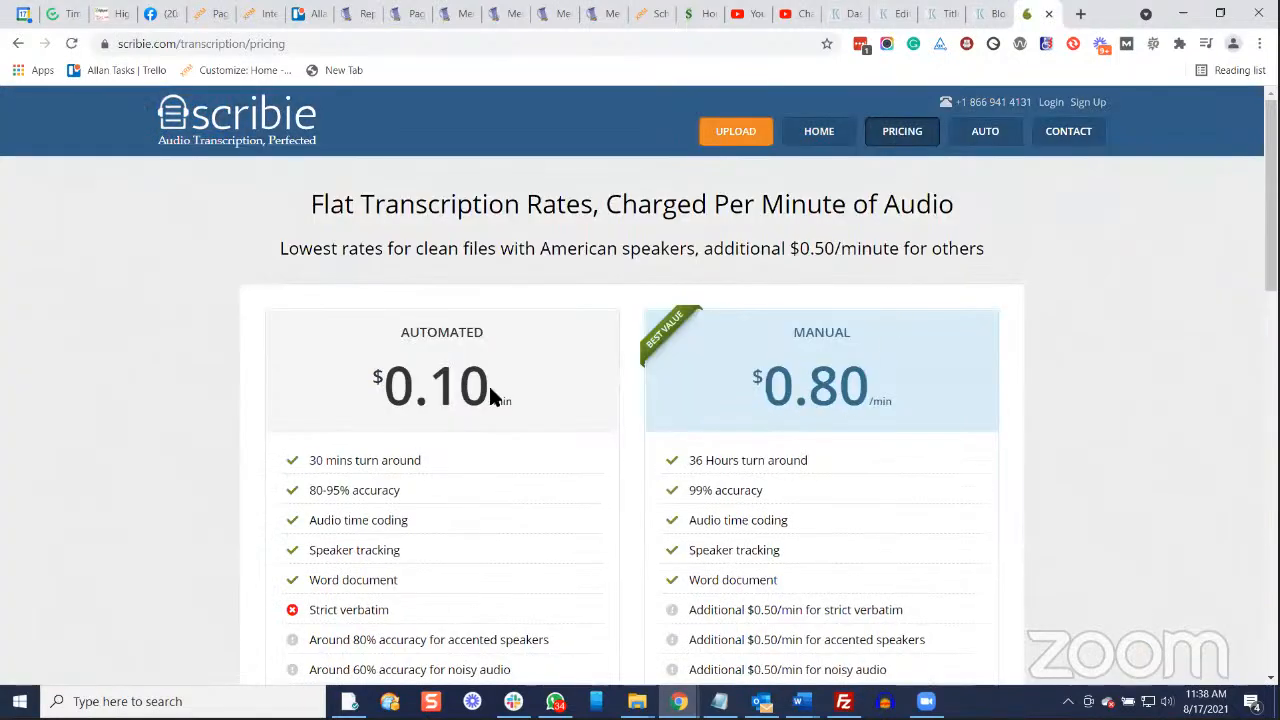
double_click(510, 386)
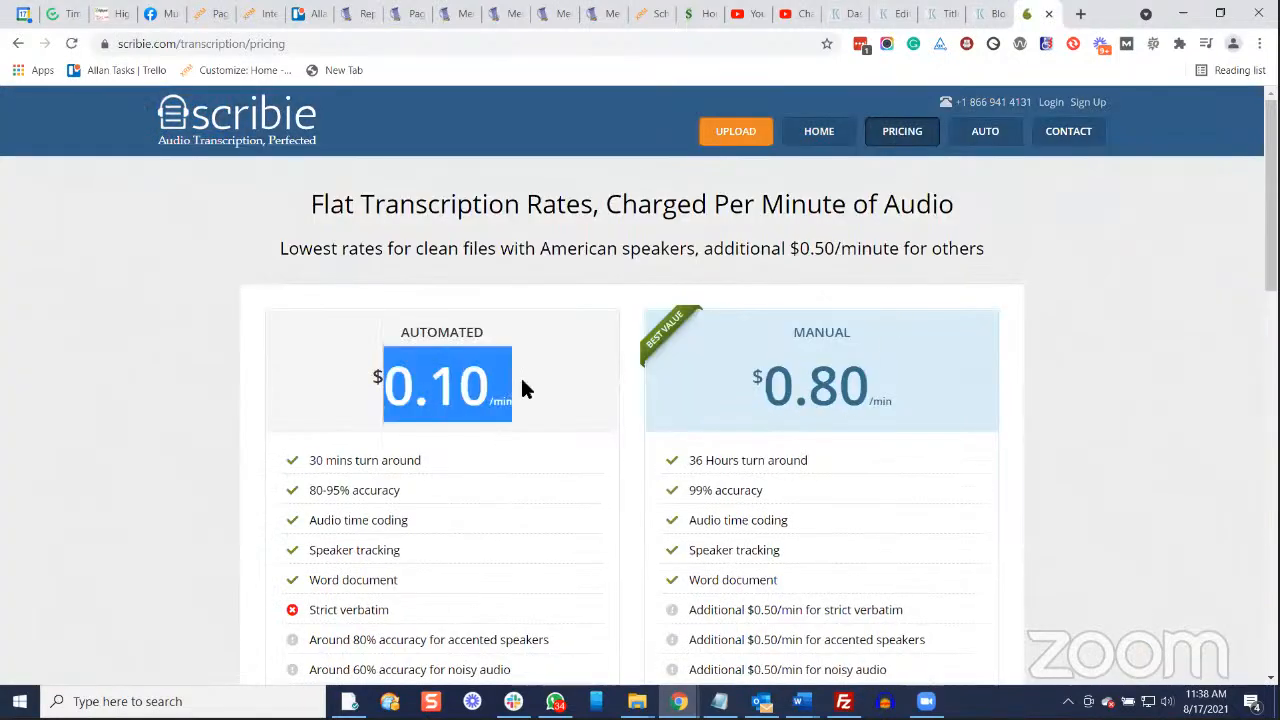
left_click_drag(769, 388, 918, 410)
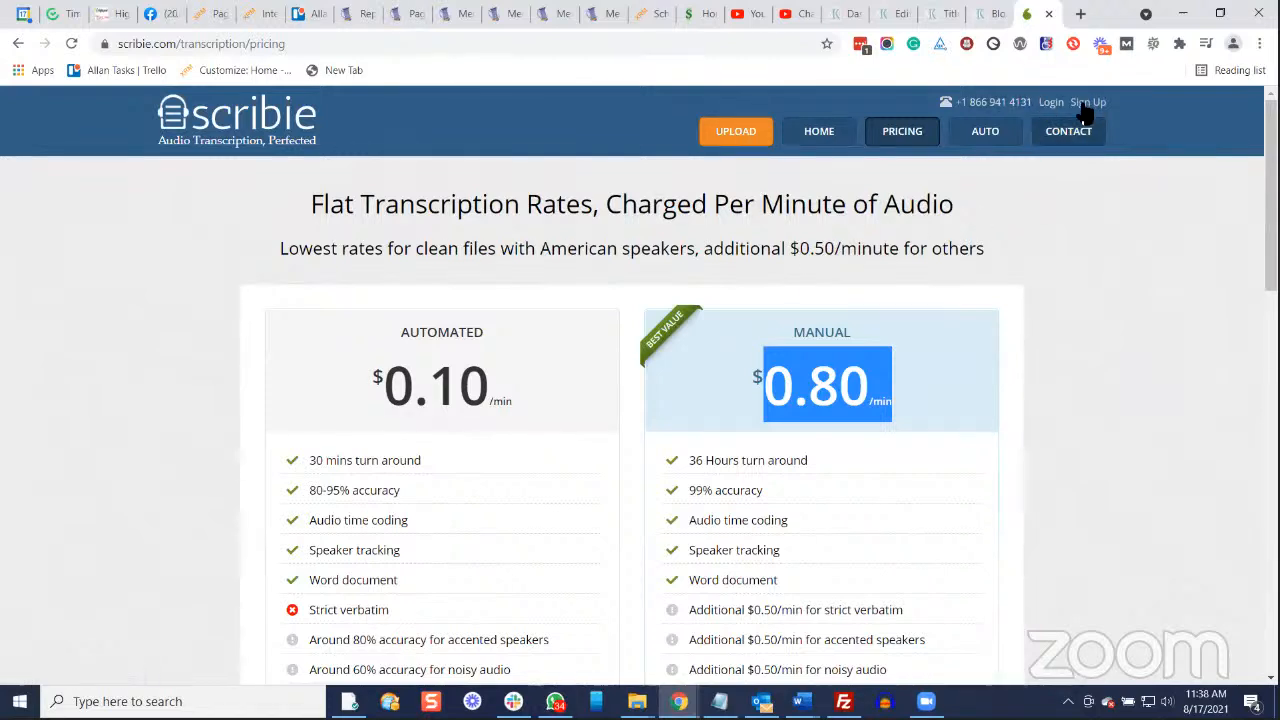
Log in to Scribie, filling in the account password from the saved credentials.
left_click(1052, 106)
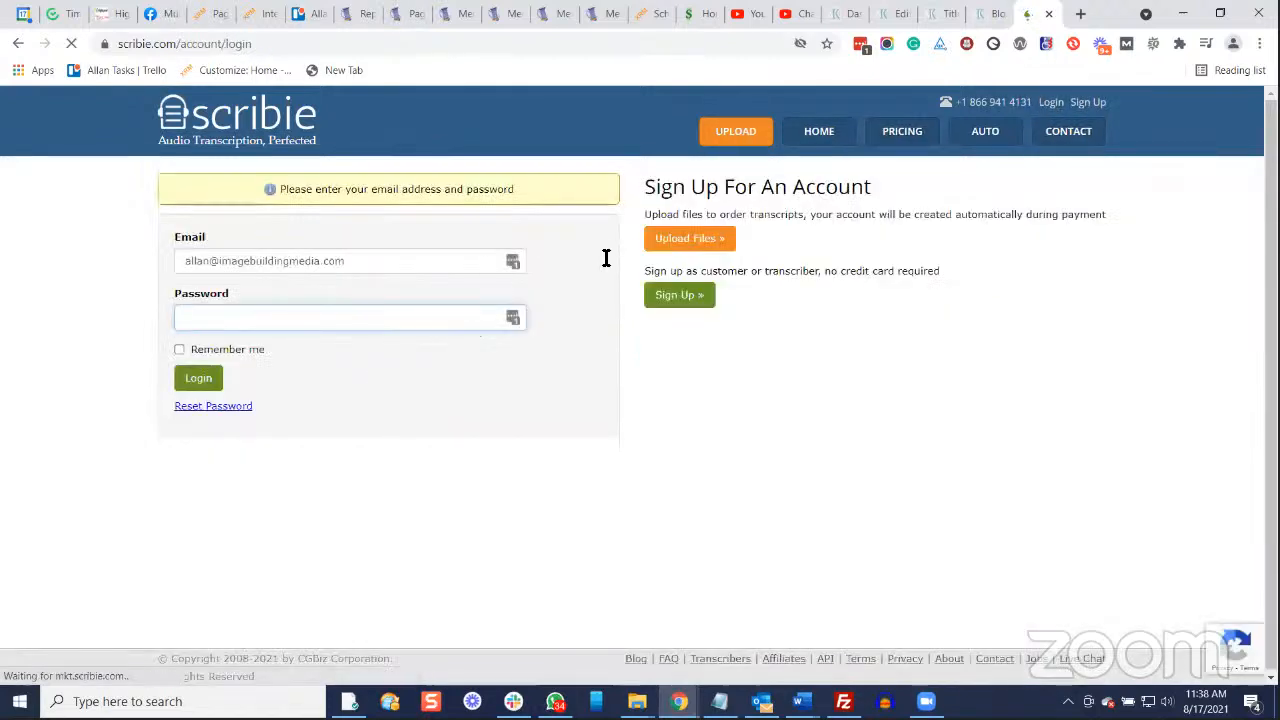
left_click(512, 320)
left_click(369, 434)
left_click(205, 384)
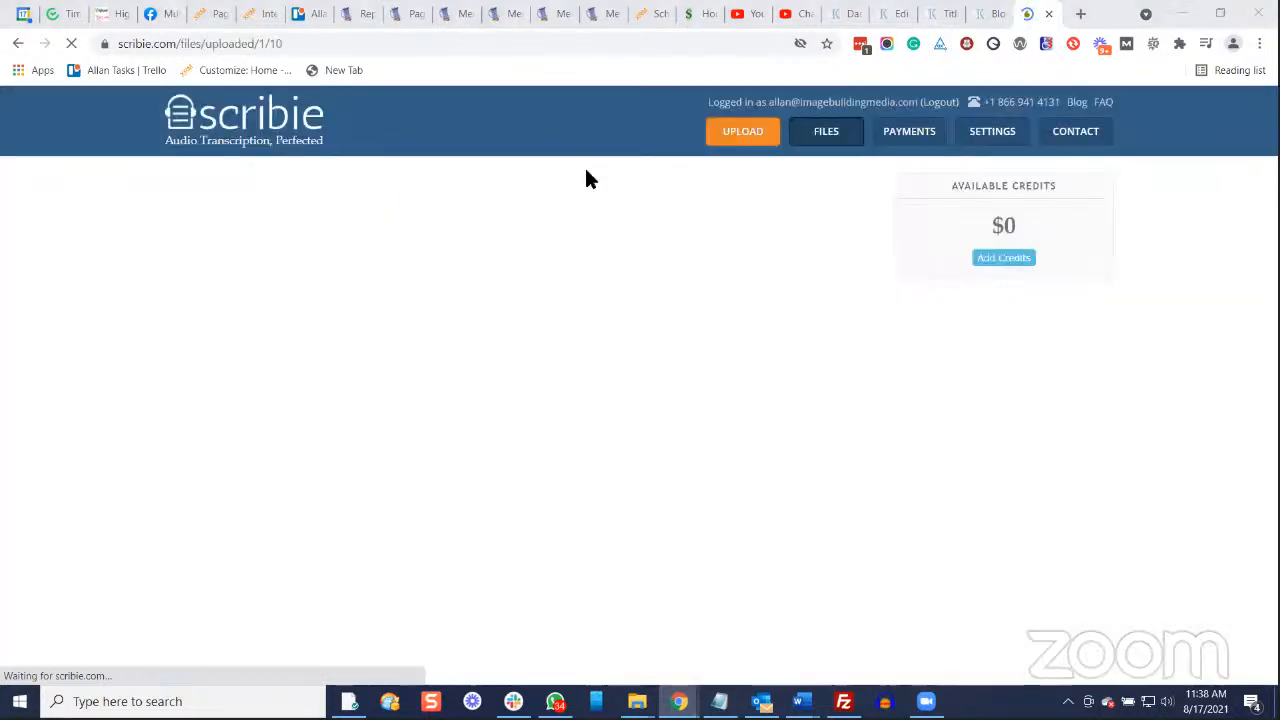
Switch to the incognito browser window and copy the web address of the "Is block construction better than wood?" video.
left_click(797, 16)
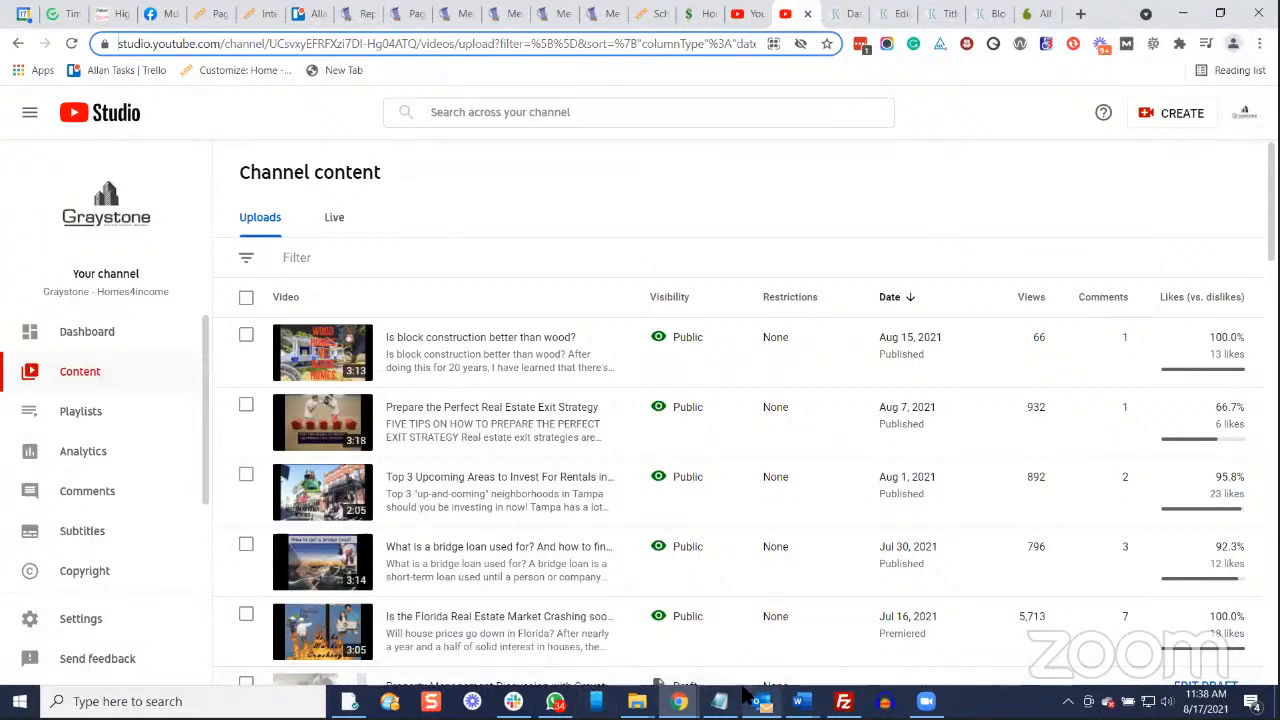
left_click(679, 700)
left_click(765, 635)
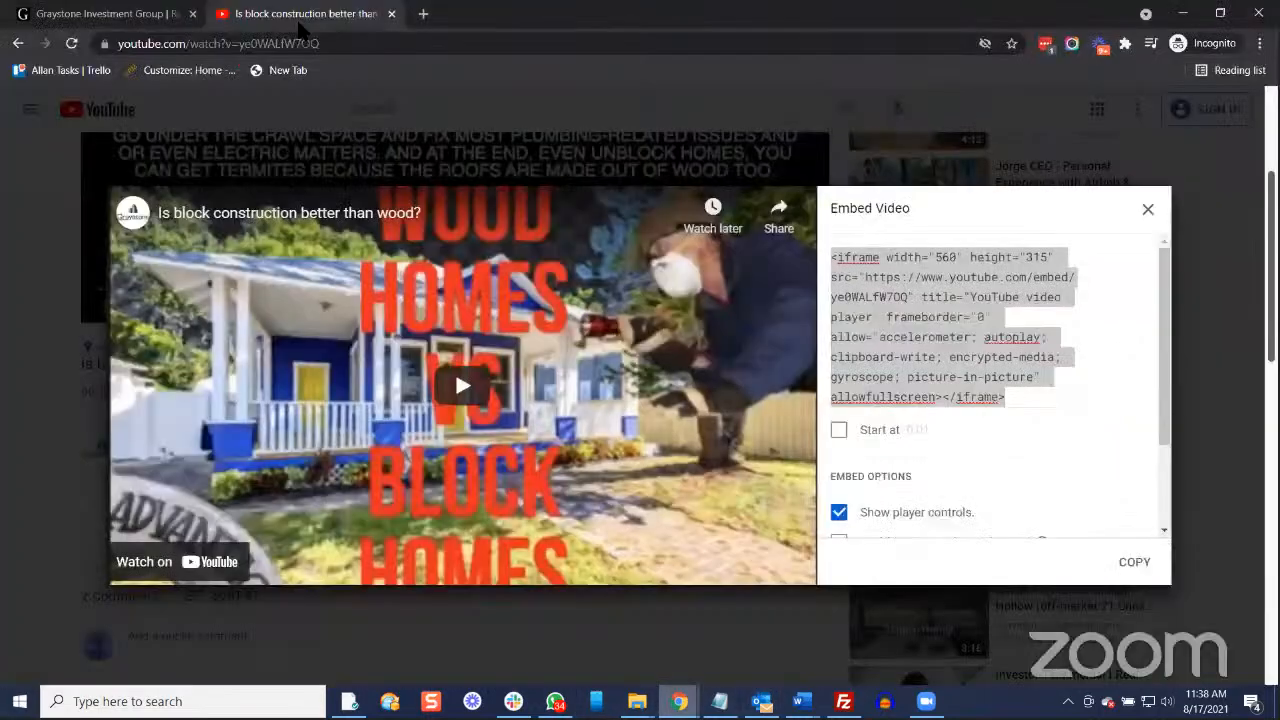
left_click(344, 43)
key("ctrl+c")
right_click(344, 43)
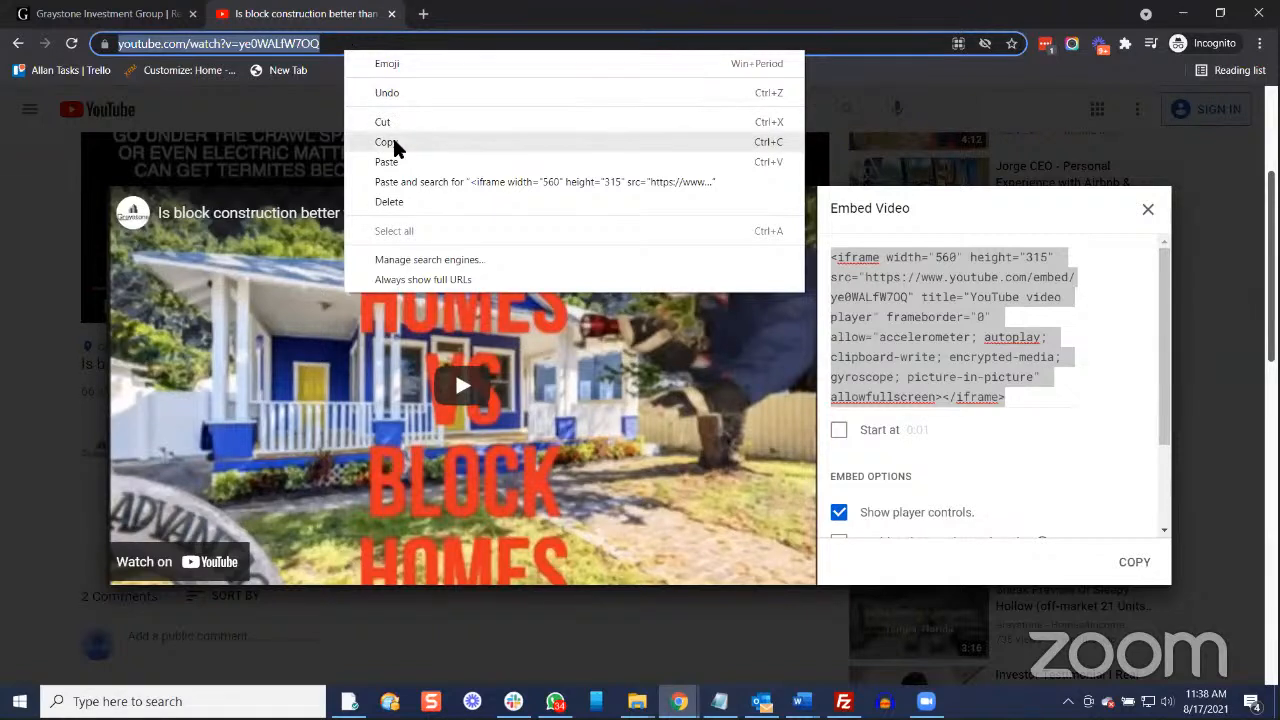
left_click(390, 143)
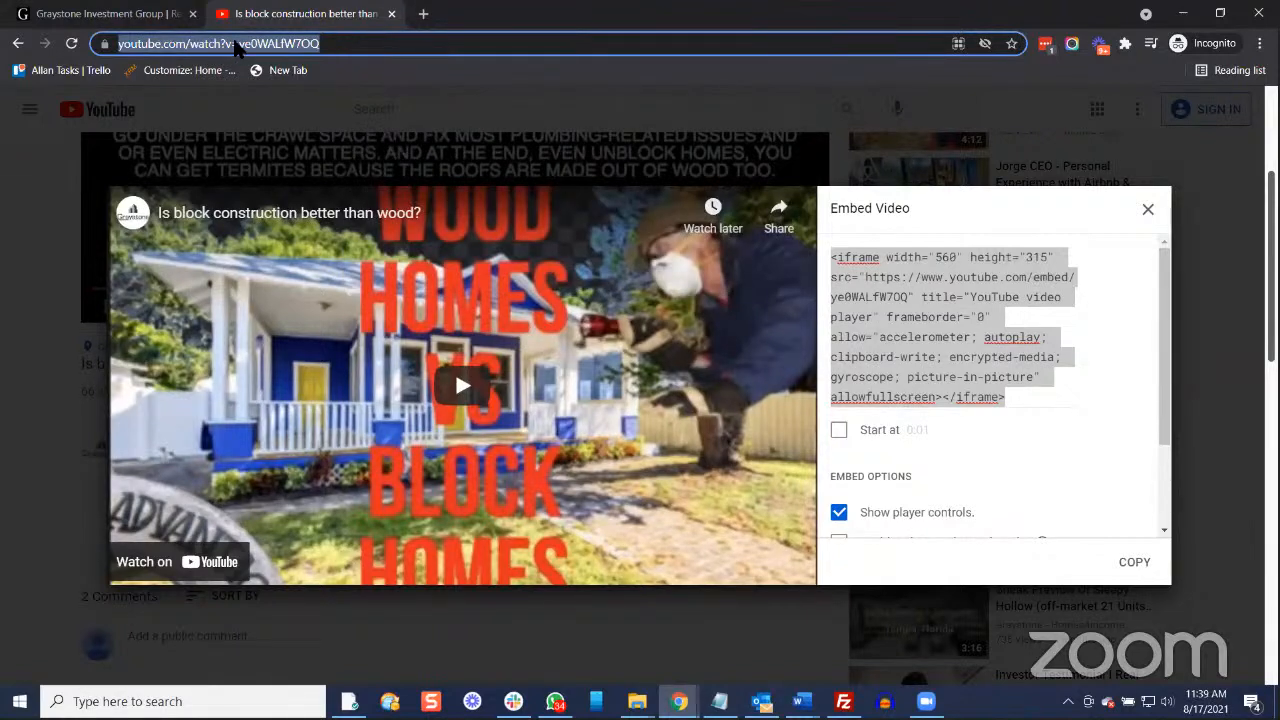
Return to the regular browser window and open Scribie's file upload page.
left_click(672, 700)
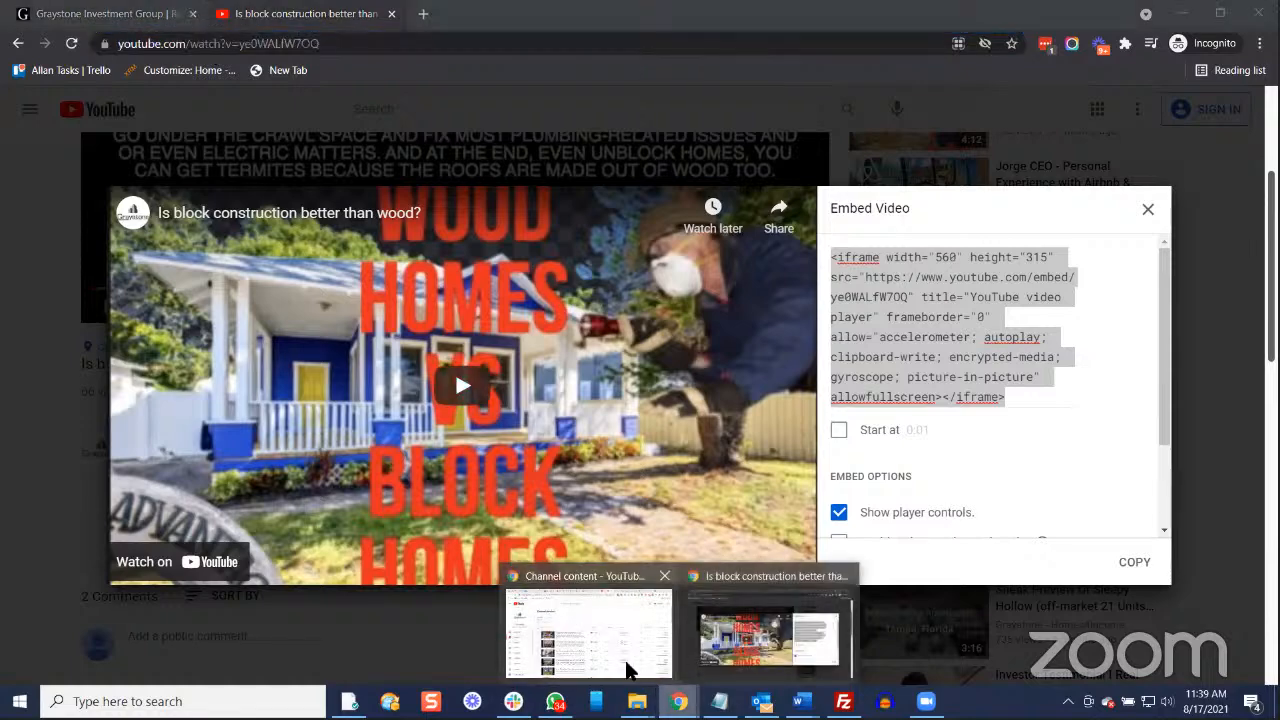
left_click(632, 667)
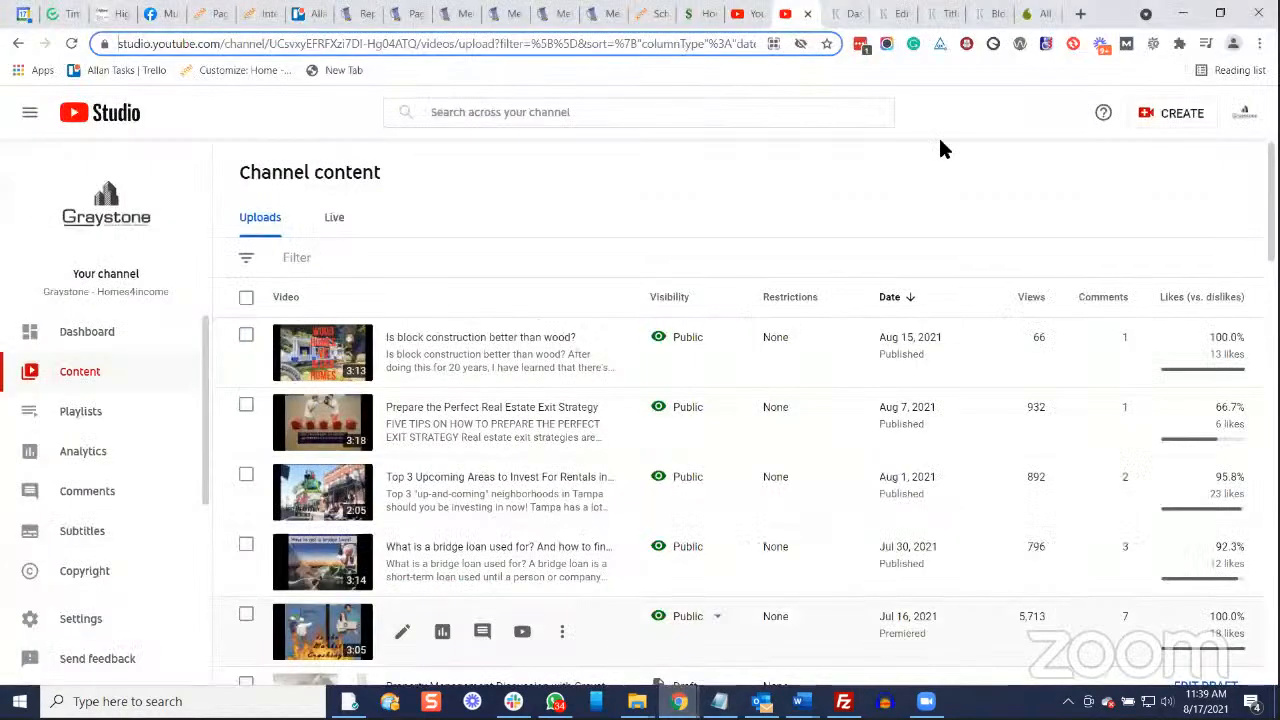
left_click(1030, 13)
left_click(742, 147)
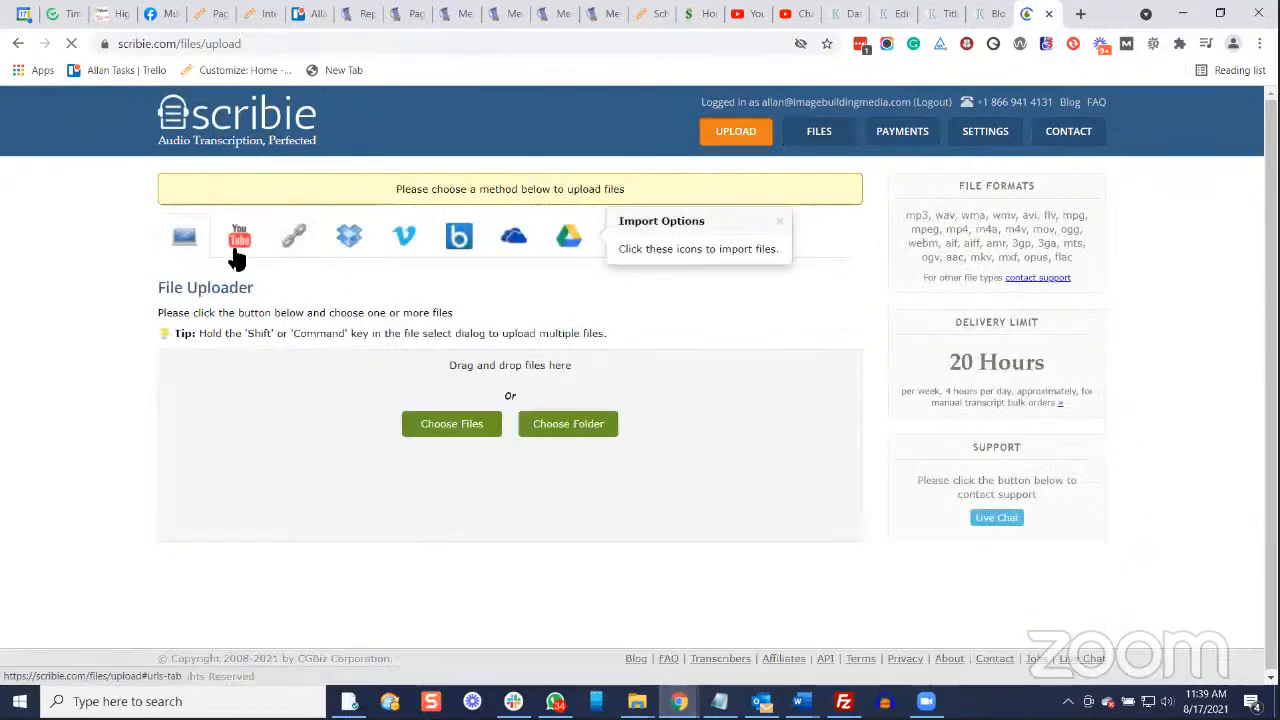
Choose YouTube as the import source, paste the copied video link as plain text, and import it.
left_click(237, 238)
left_click(266, 357)
right_click(264, 358)
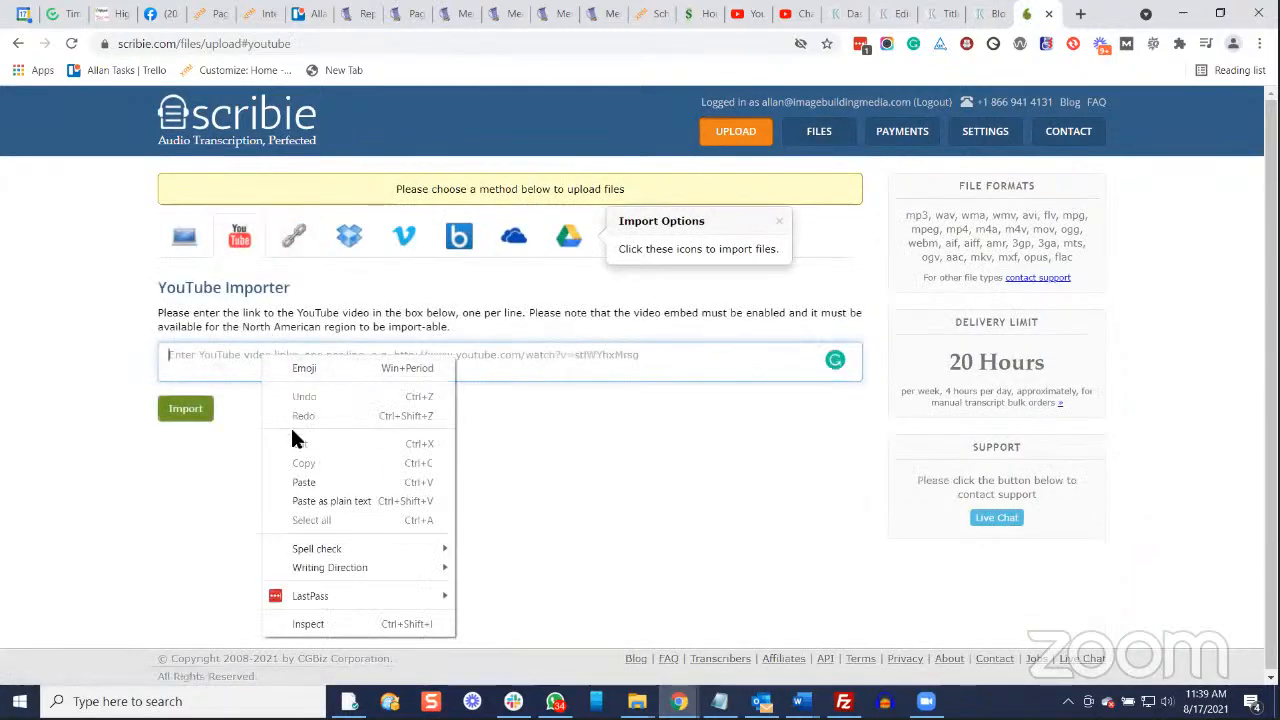
left_click(314, 501)
left_click(196, 416)
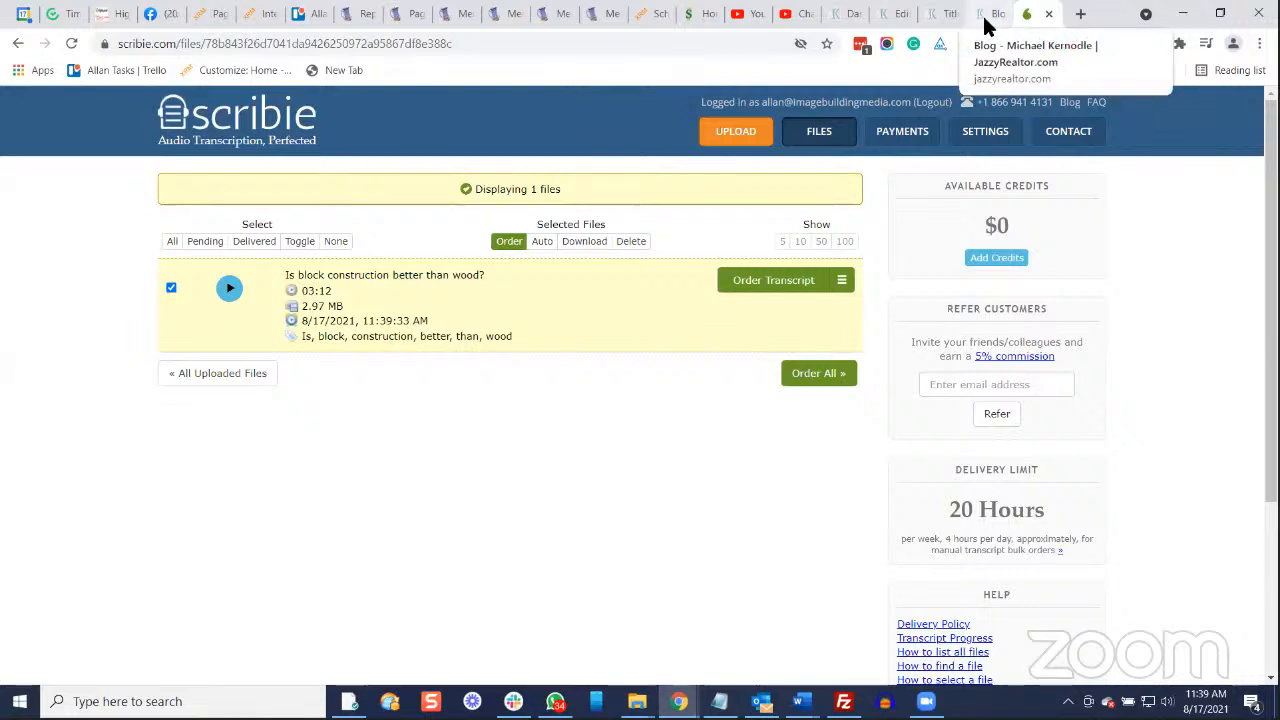
Load imagebuildingmedia.com in a new browser tab.
left_click(1082, 16)
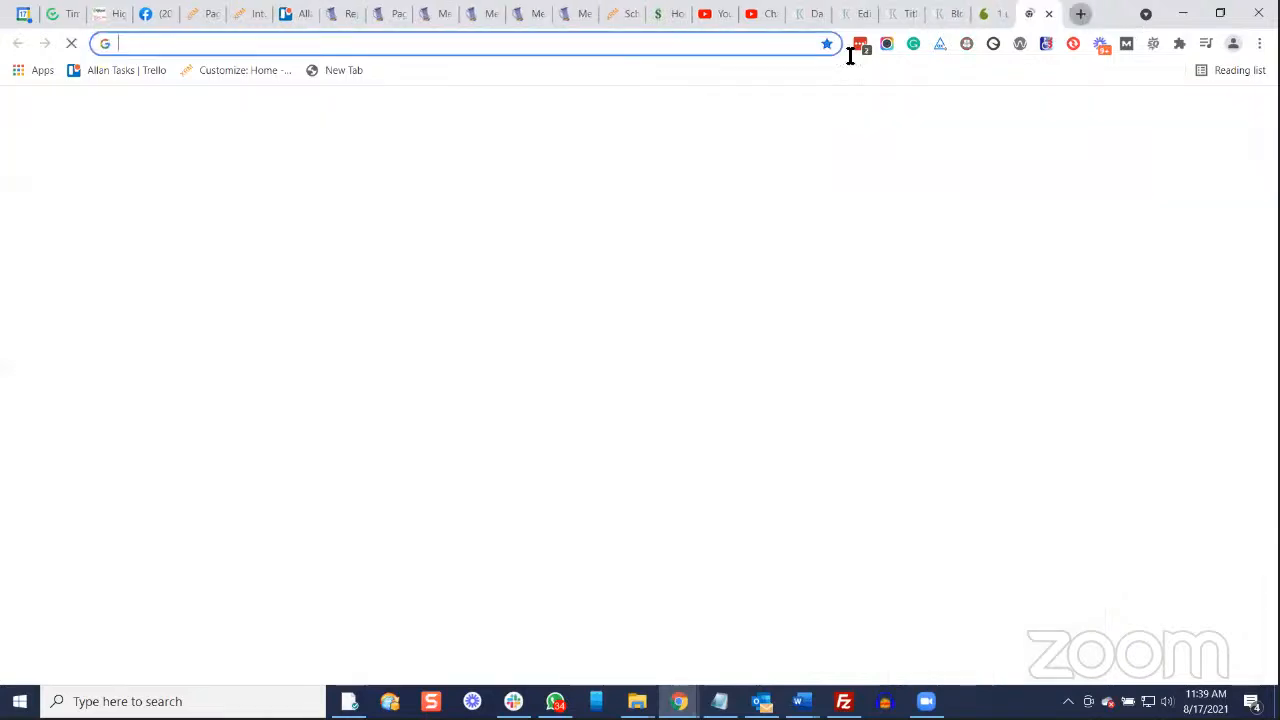
left_click(776, 44)
type("image")
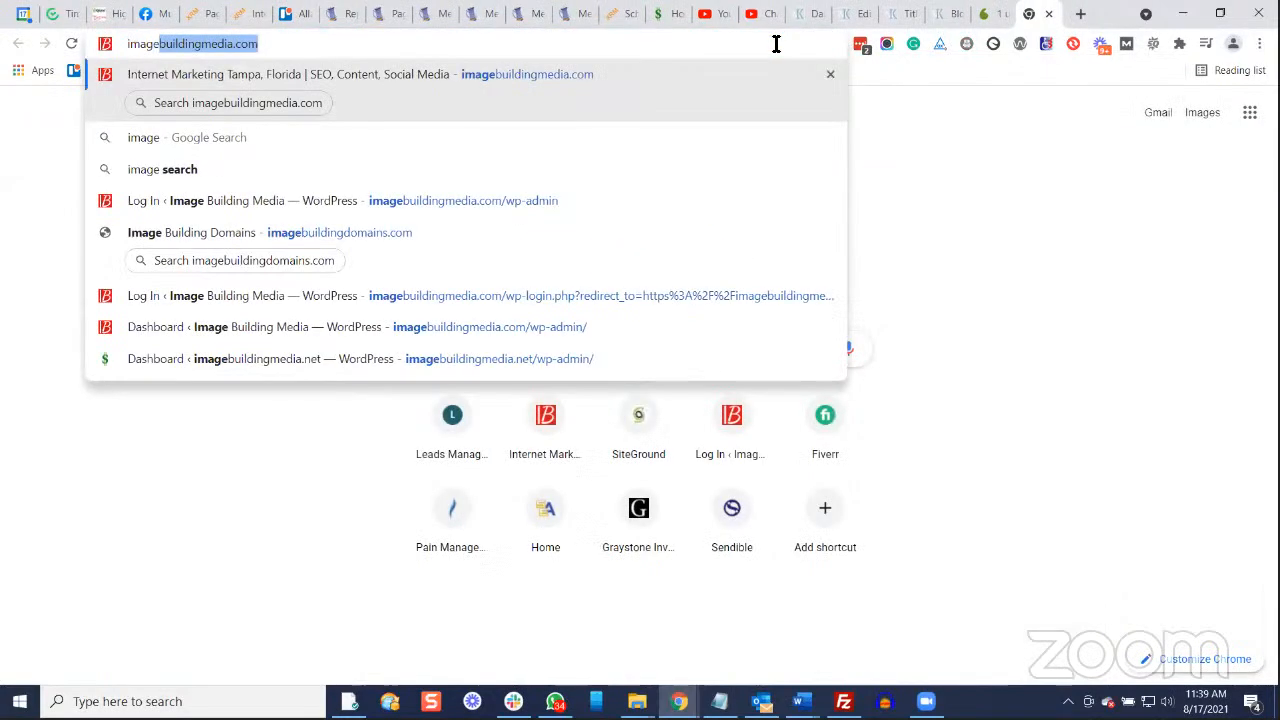
key("Return")
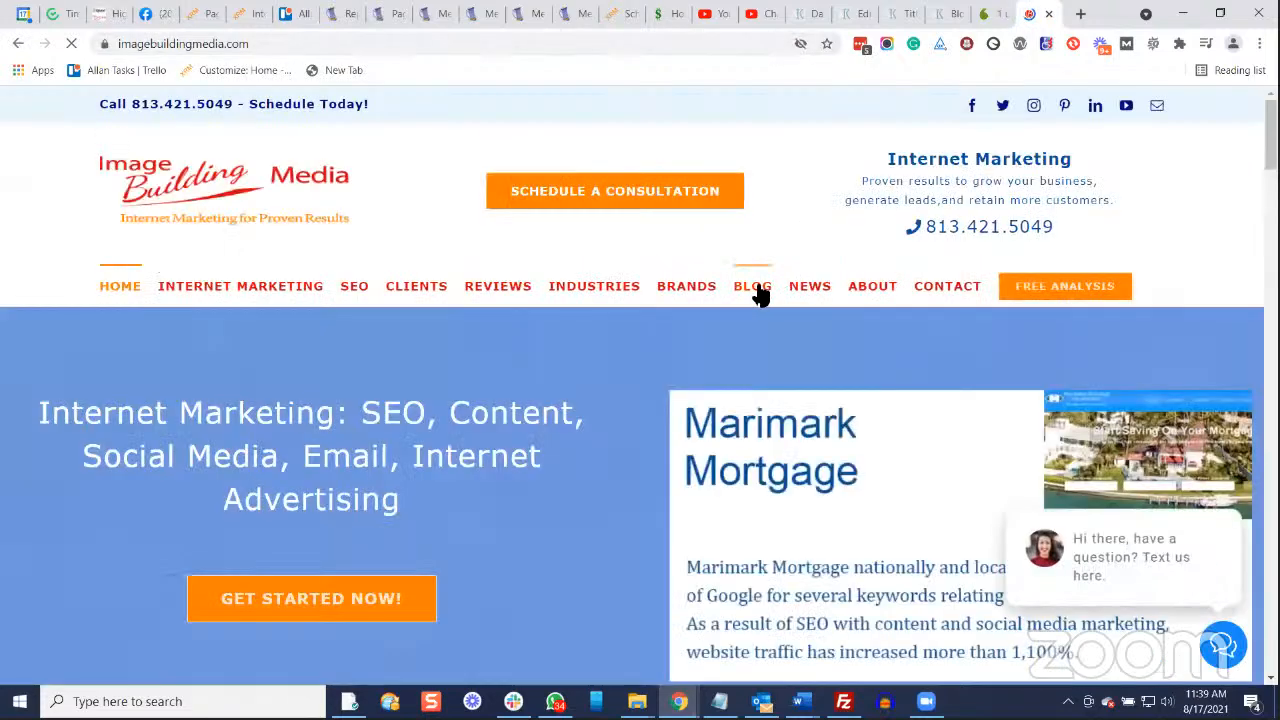
Go to the site's blog and open the "ActiveCampaign Deals and Sending Mass Email" post.
left_click(760, 292)
scroll(757, 290, "down", 3)
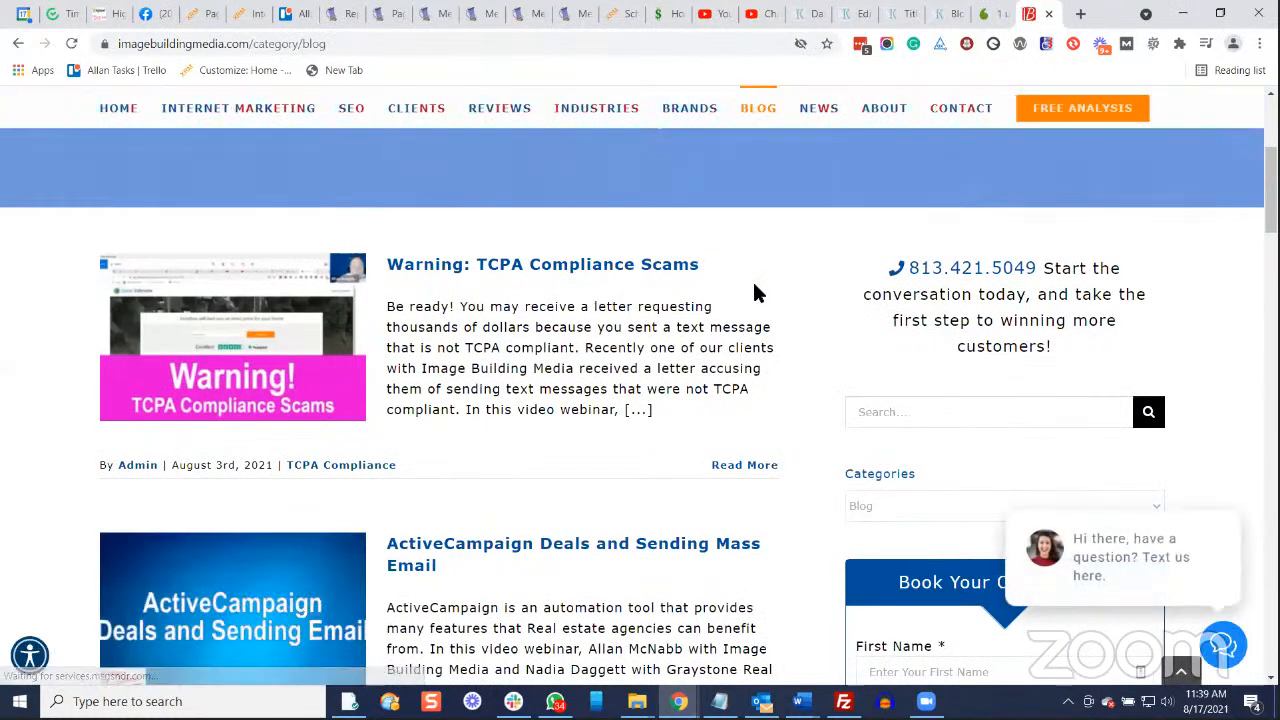
scroll(752, 290, "down", 1)
left_click(466, 470)
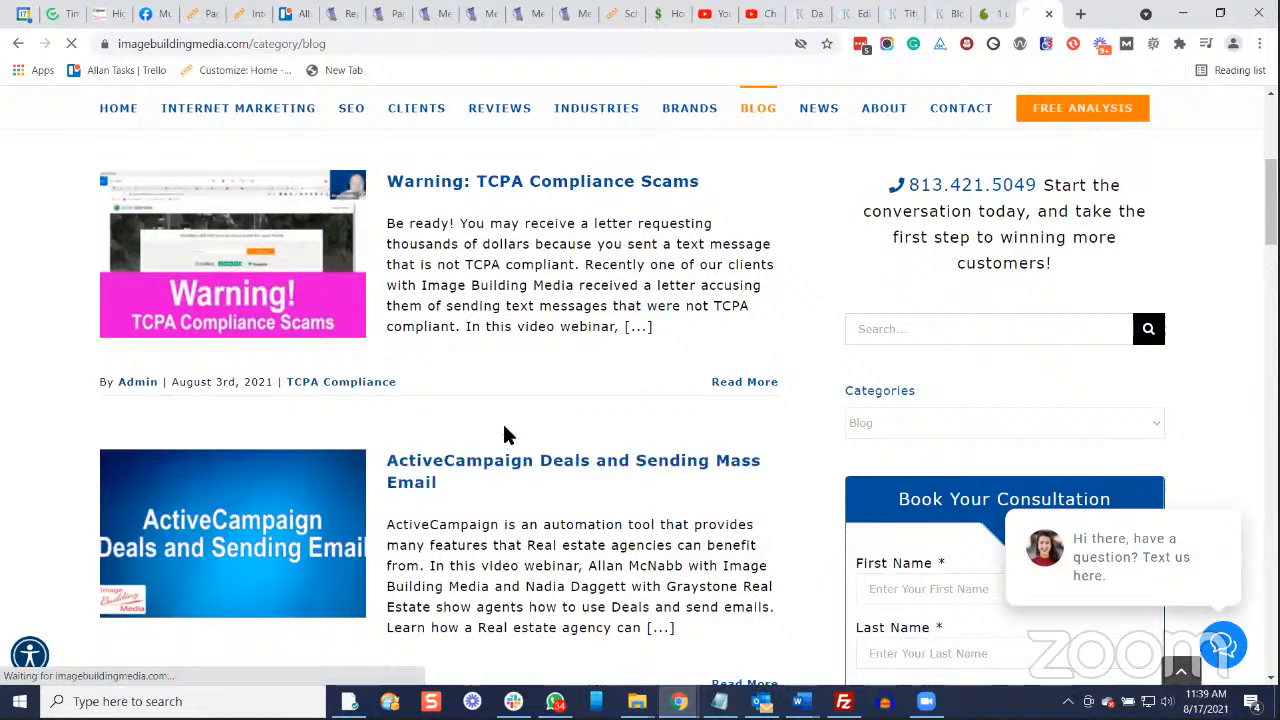
Look through the post's layout, from the introduction and embedded video down through the video transcript.
scroll(893, 335, "down", 2)
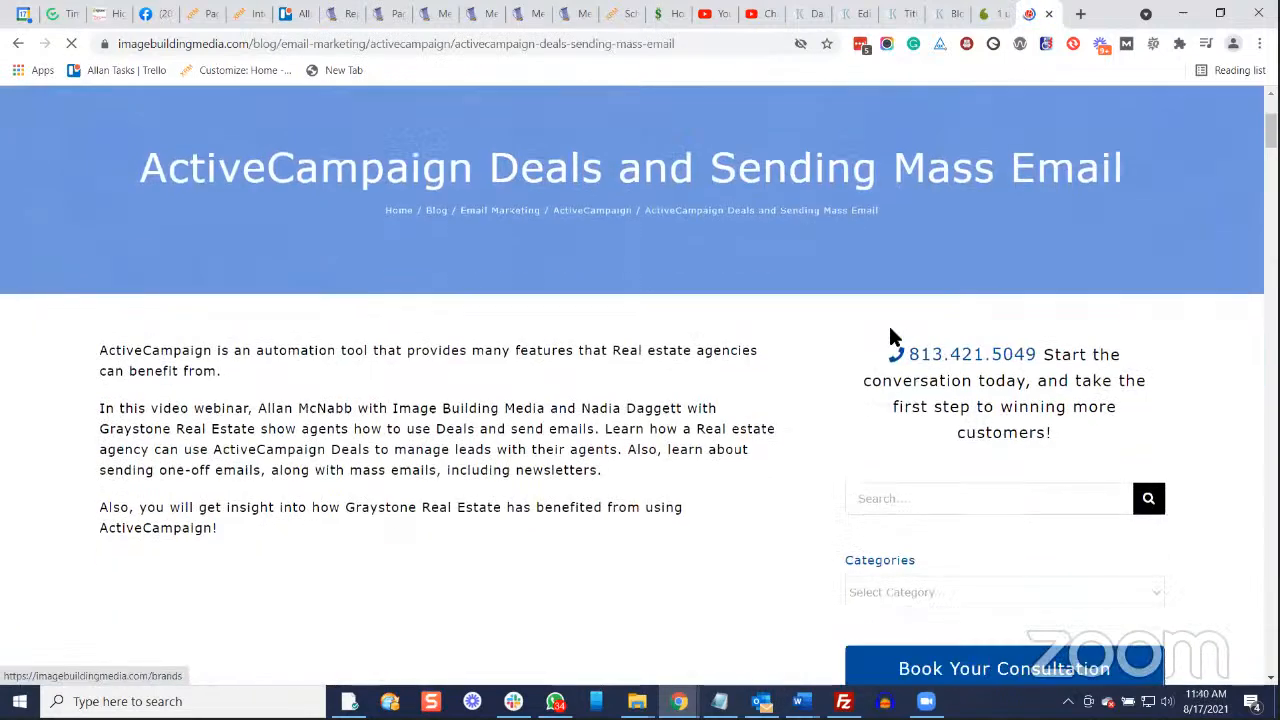
scroll(866, 352, "down", 2)
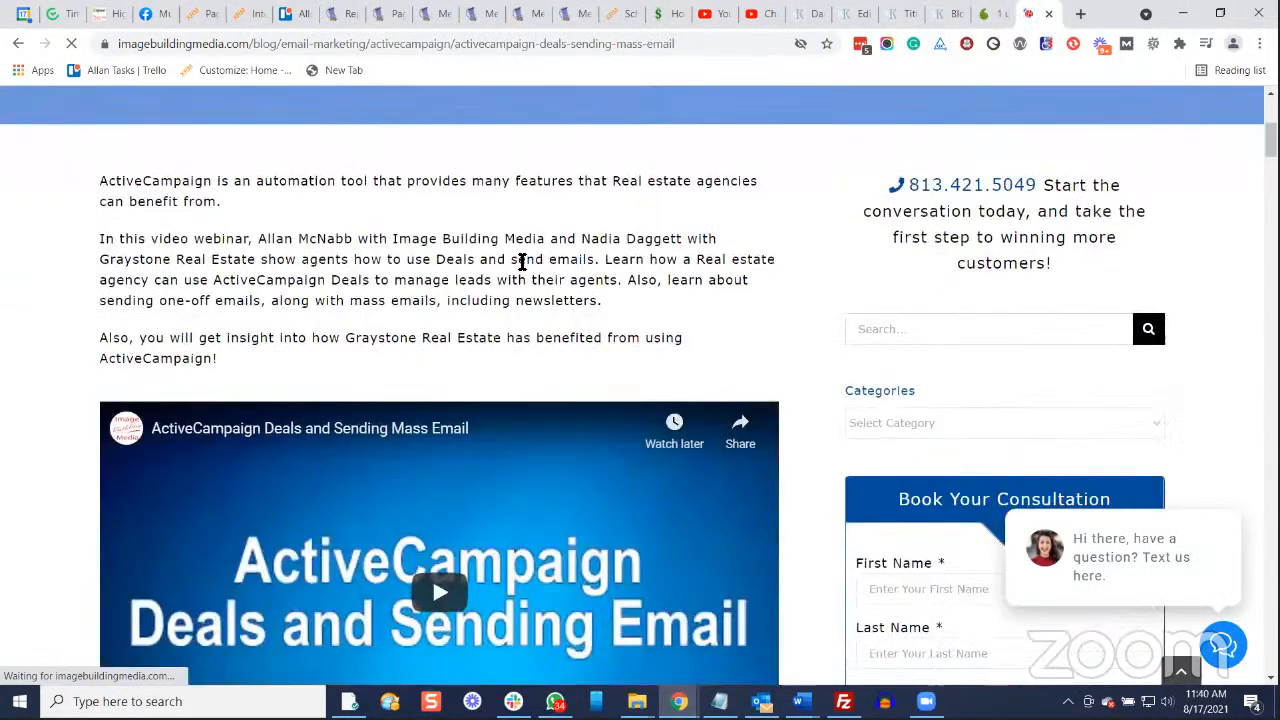
scroll(400, 330, "down", 4)
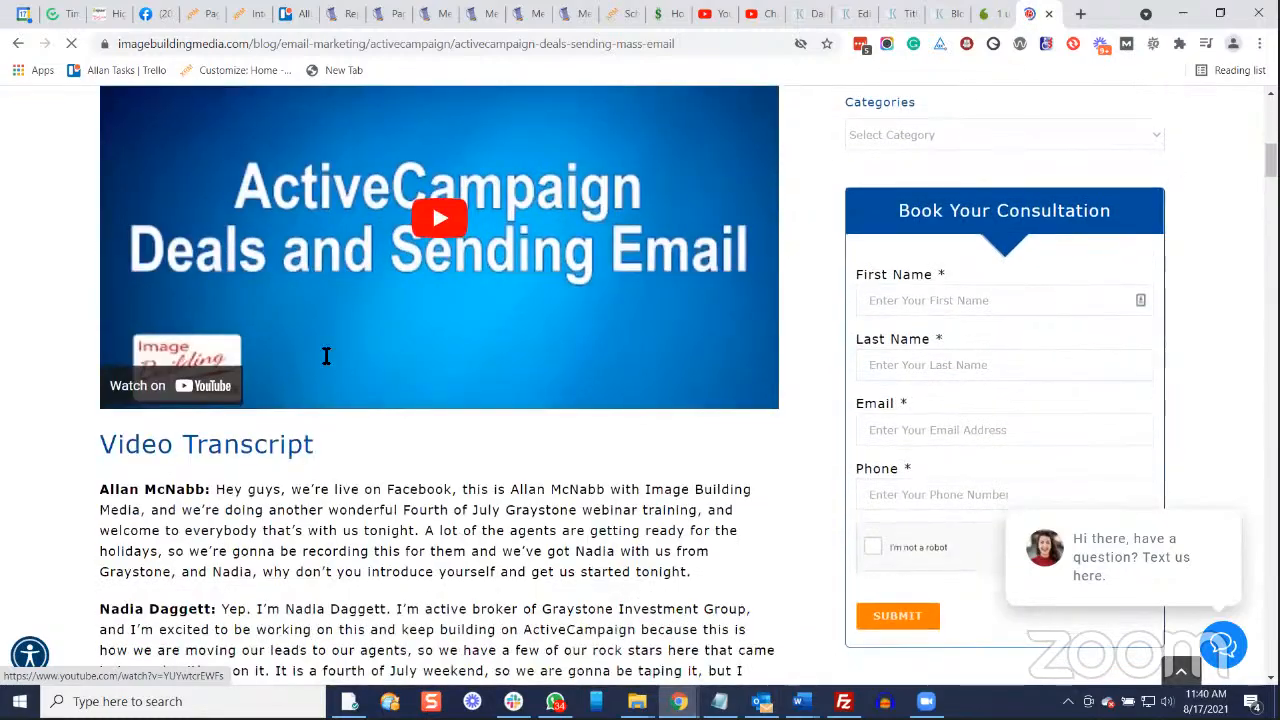
scroll(400, 400, "down", 1)
scroll(465, 443, "down", 15)
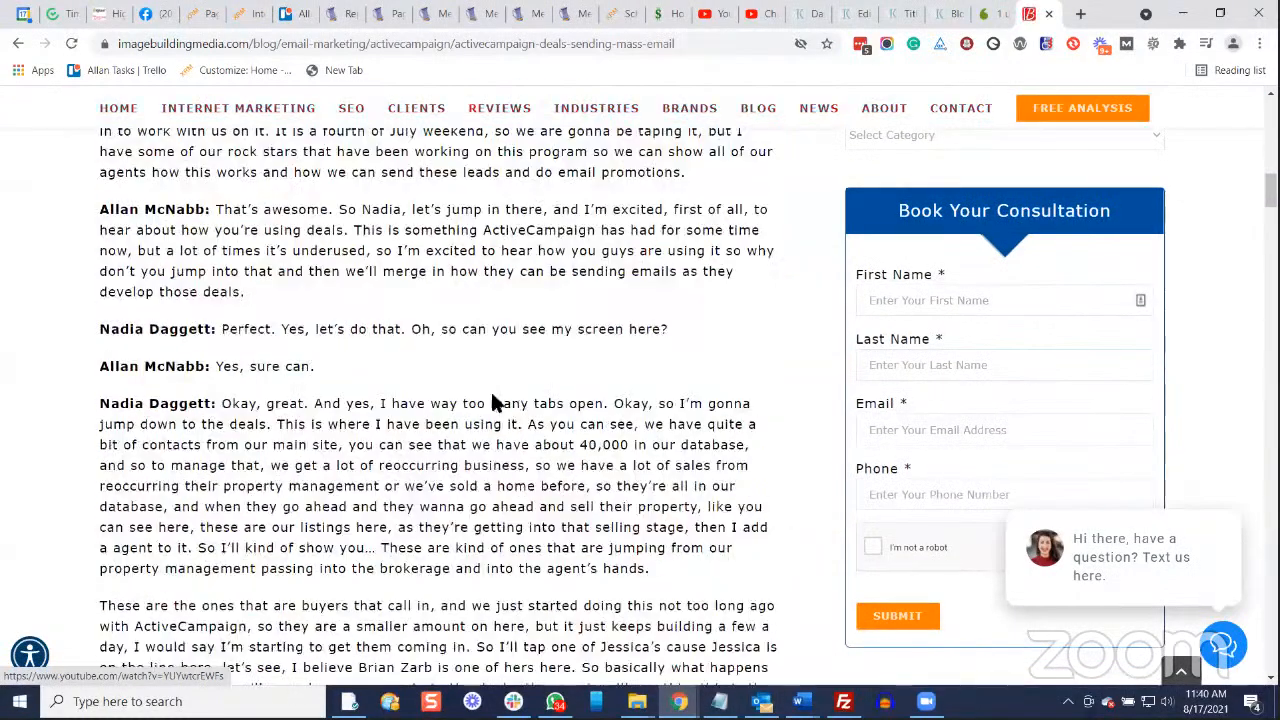
scroll(516, 394, "down", 20)
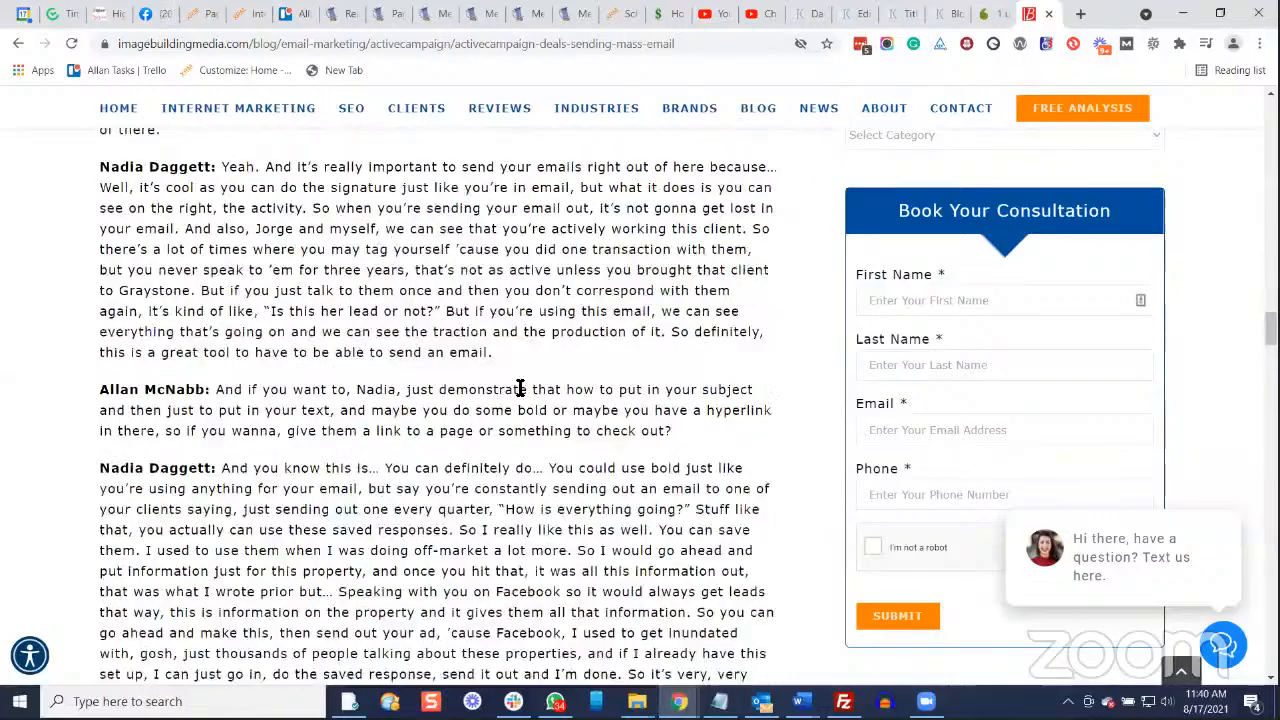
scroll(528, 379, "down", 20)
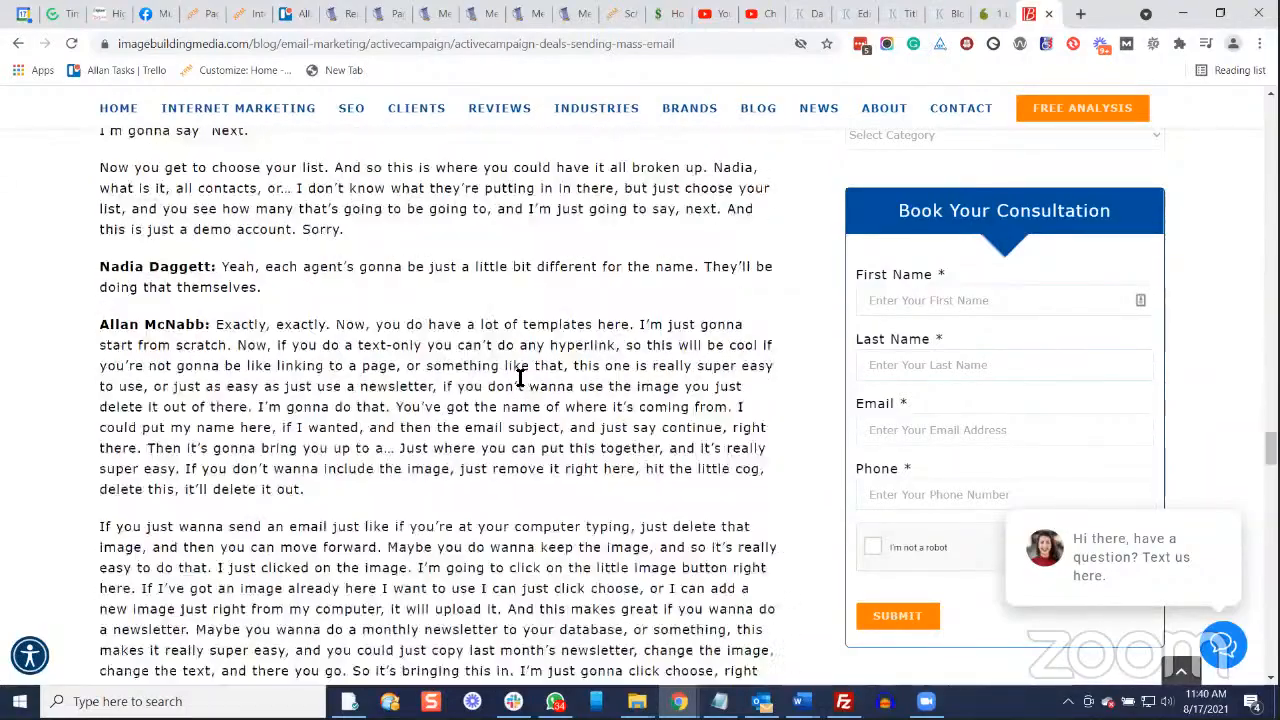
Find the word "contacts" within the ActiveCampaign post's page text and read the transcript passage around the first match.
scroll(531, 378, "down", 7)
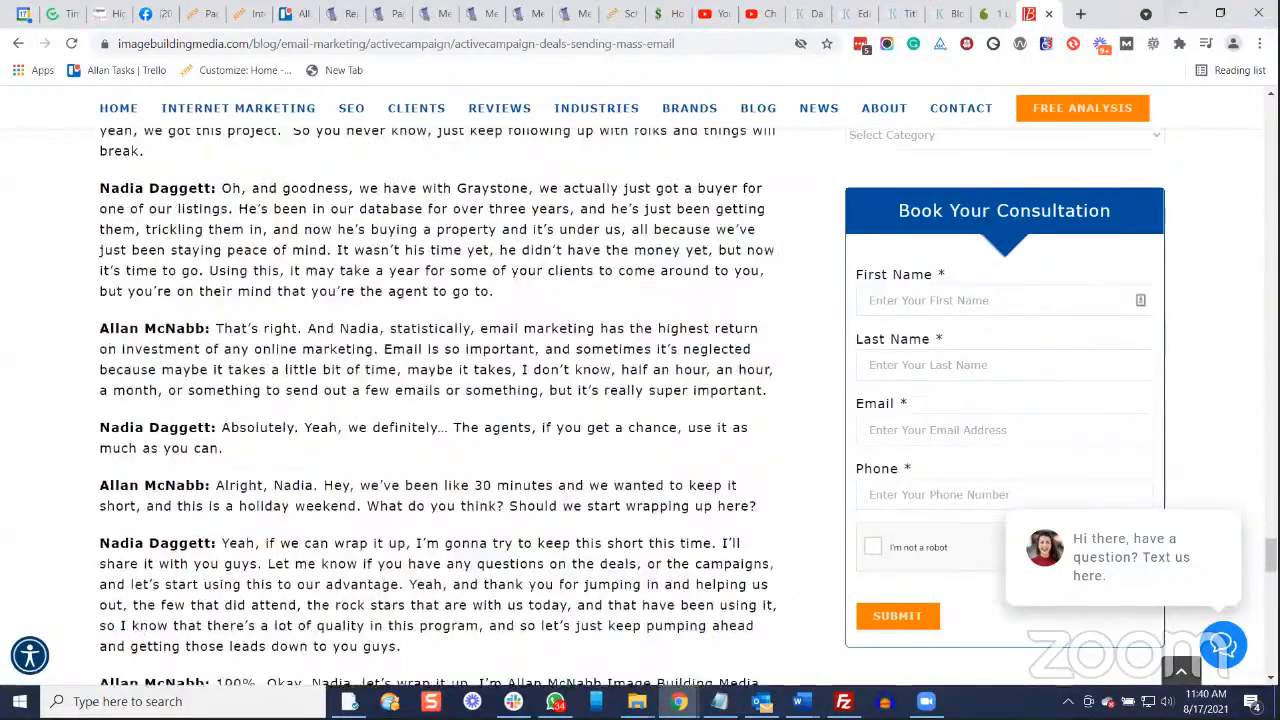
left_click(1260, 43)
left_click(1114, 254)
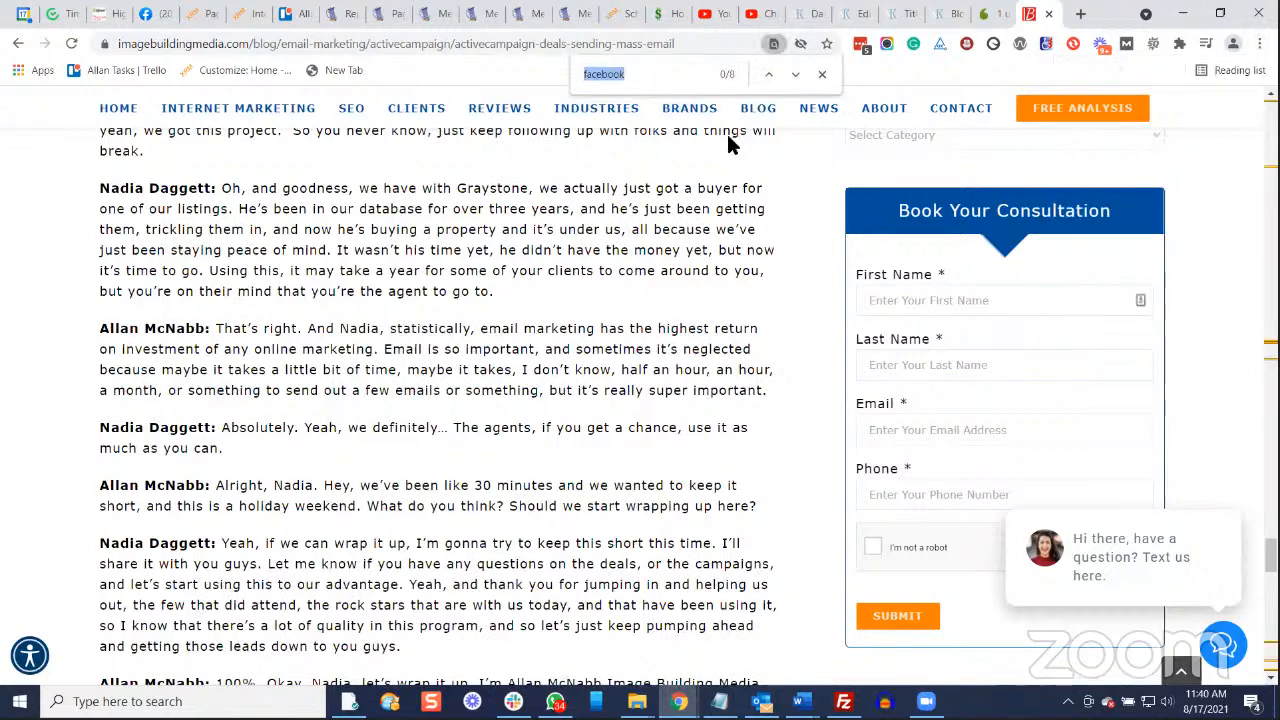
type("c")
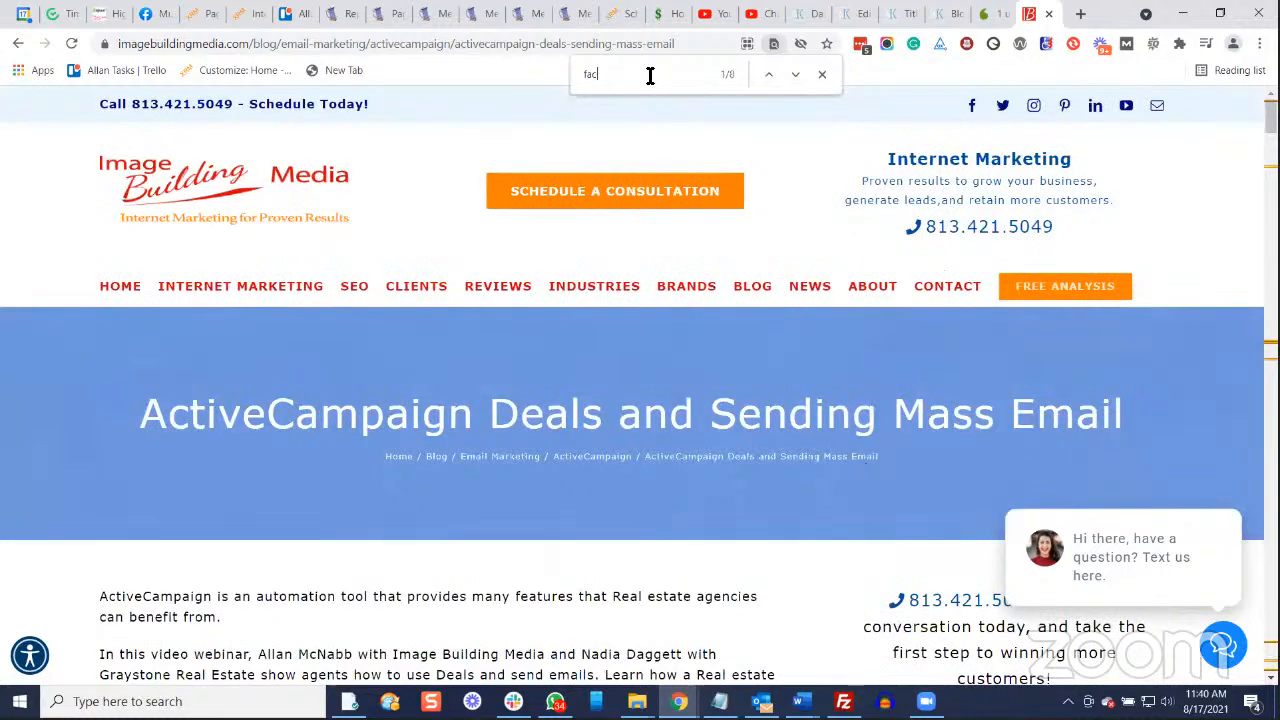
type("ontacts")
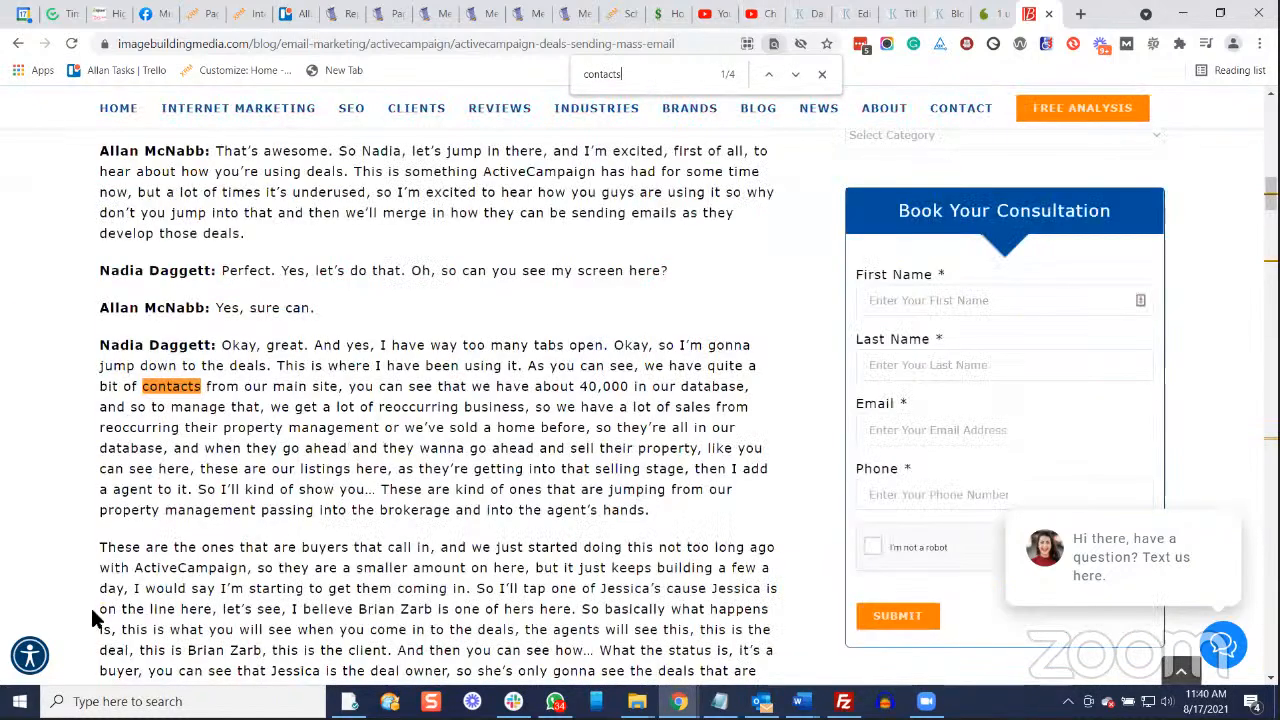
scroll(89, 600, "down", 1)
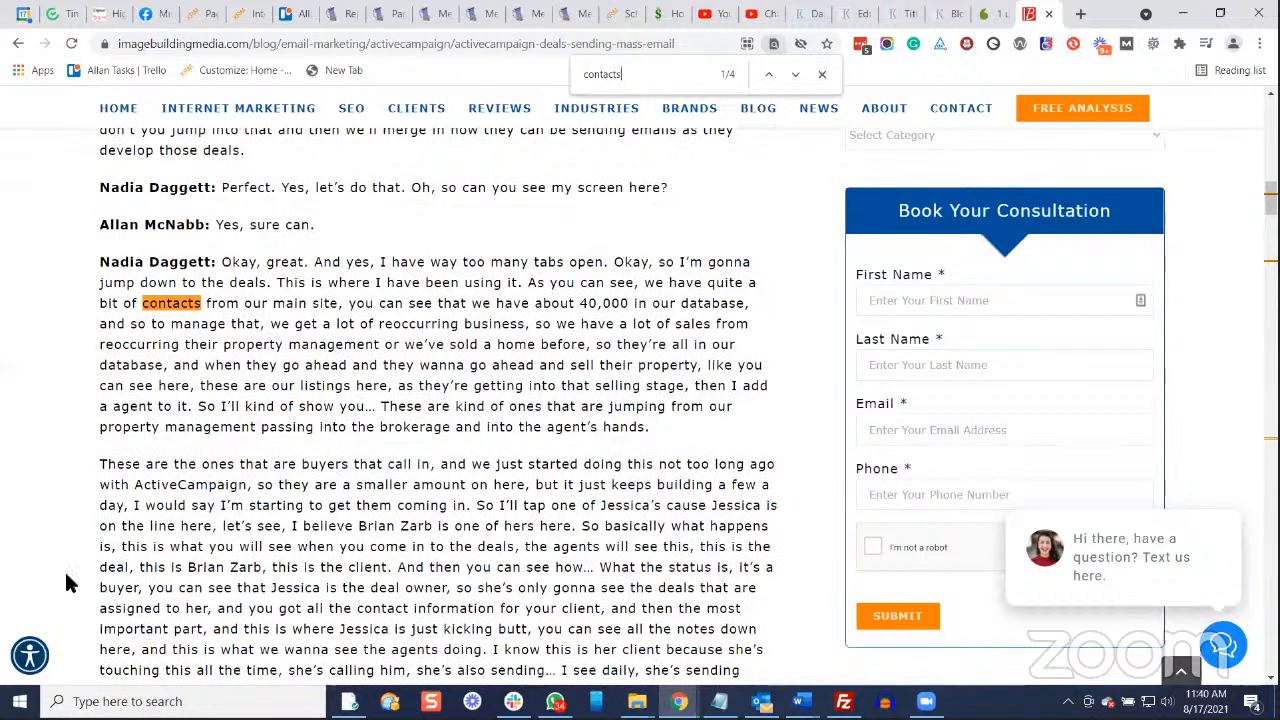
scroll(100, 585, "down", 3)
scroll(116, 572, "up", 3)
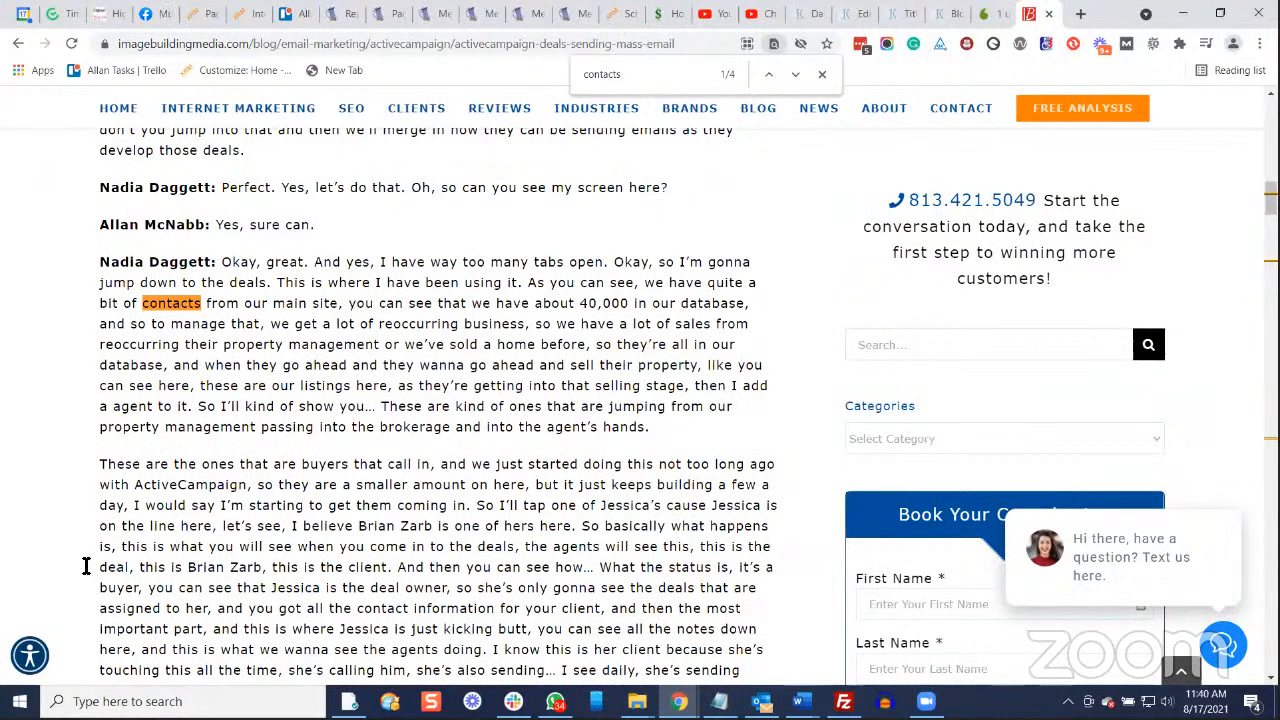
Review the post's structure again: the introduction paragraphs, the embedded video and the Video Transcript heading below it.
scroll(437, 571, "up", 2)
scroll(463, 552, "up", 10)
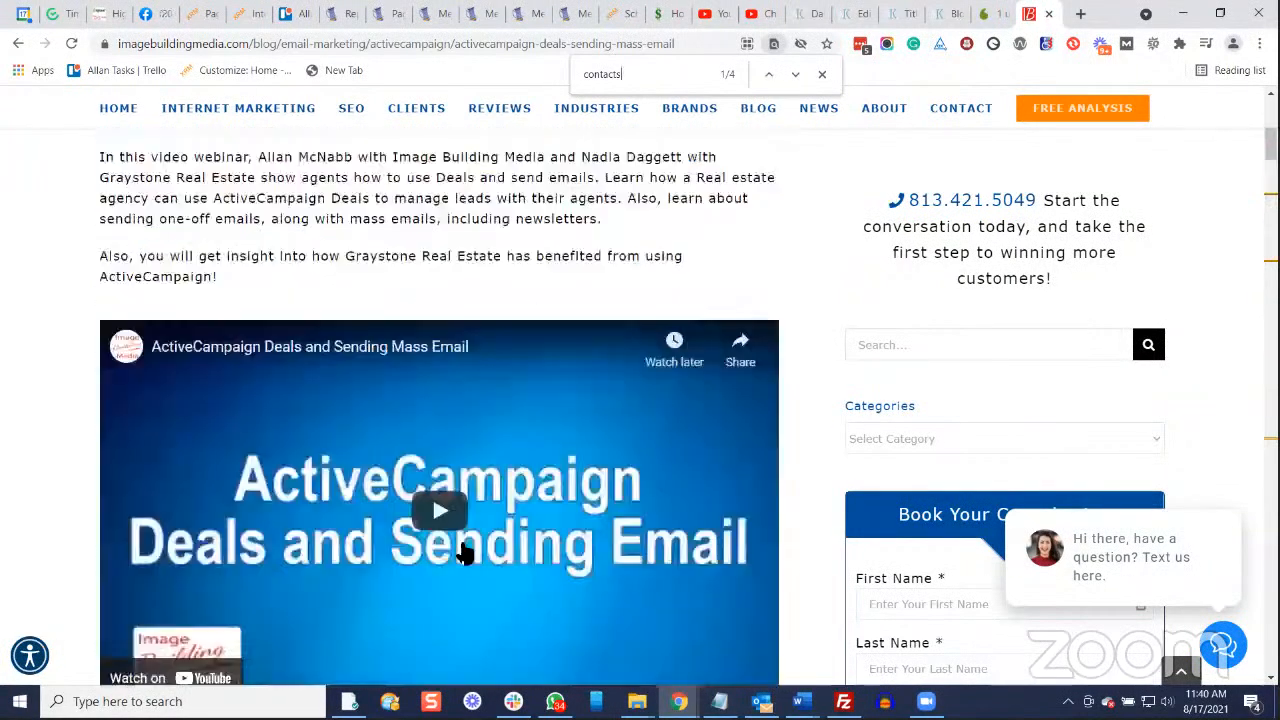
scroll(463, 552, "down", 3)
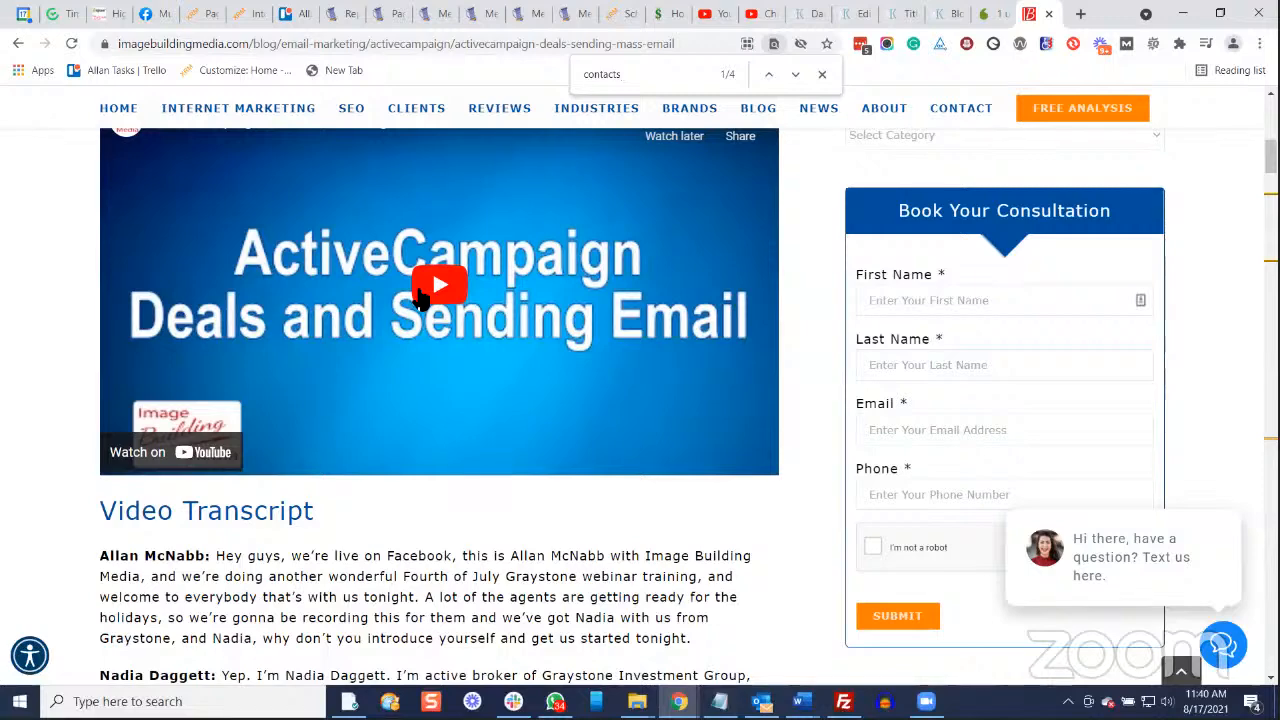
scroll(386, 350, "up", 2)
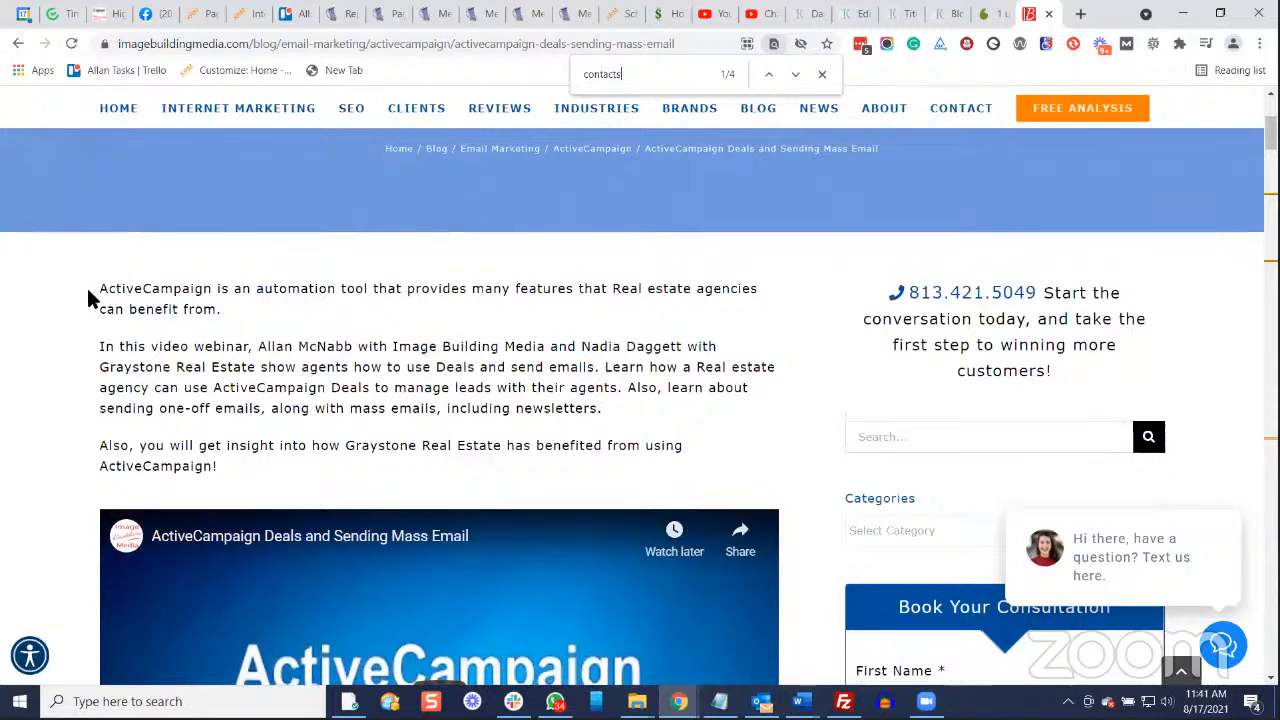
left_click_drag(103, 293, 240, 465)
scroll(240, 470, "down", 3)
scroll(96, 345, "down", 2)
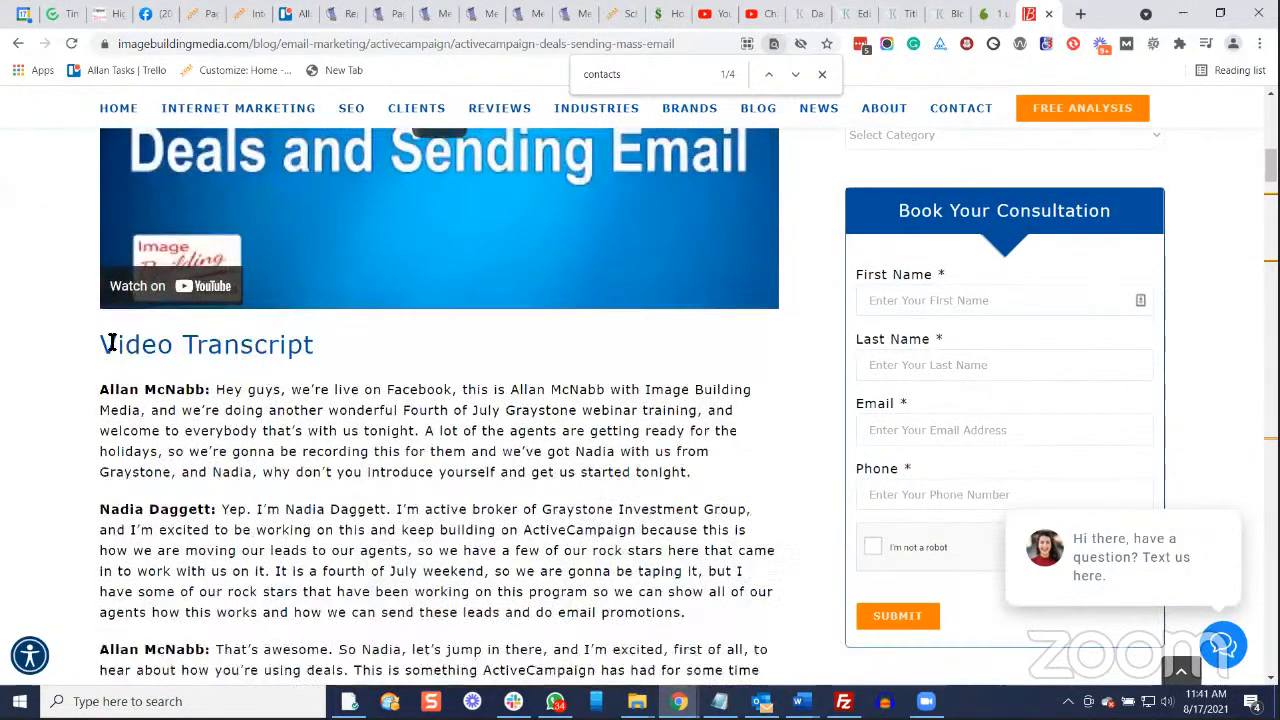
mouse_move(96, 345)
left_mouse_down()
mouse_move(276, 452)
mouse_move(103, 346)
left_mouse_up()
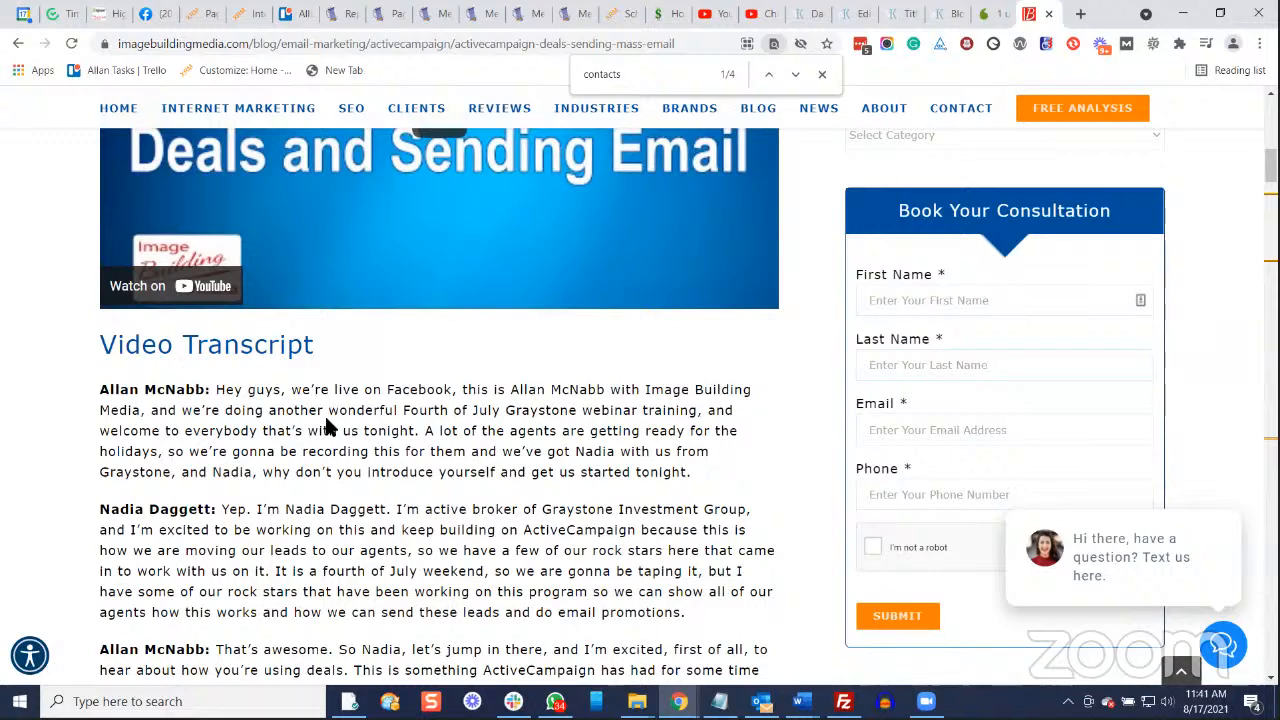
Return to editing the Title Test Post draft and add a "???" placeholder line below the YouTube iframe code.
left_click(977, 12)
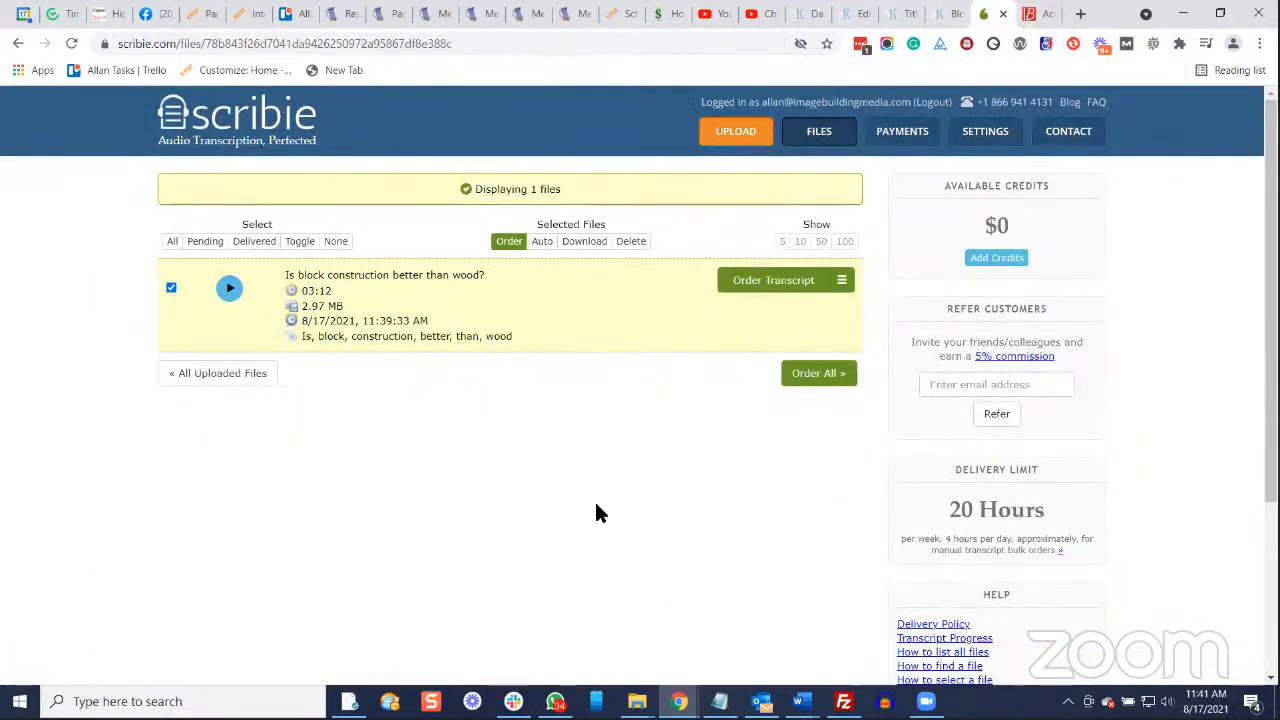
left_click(953, 12)
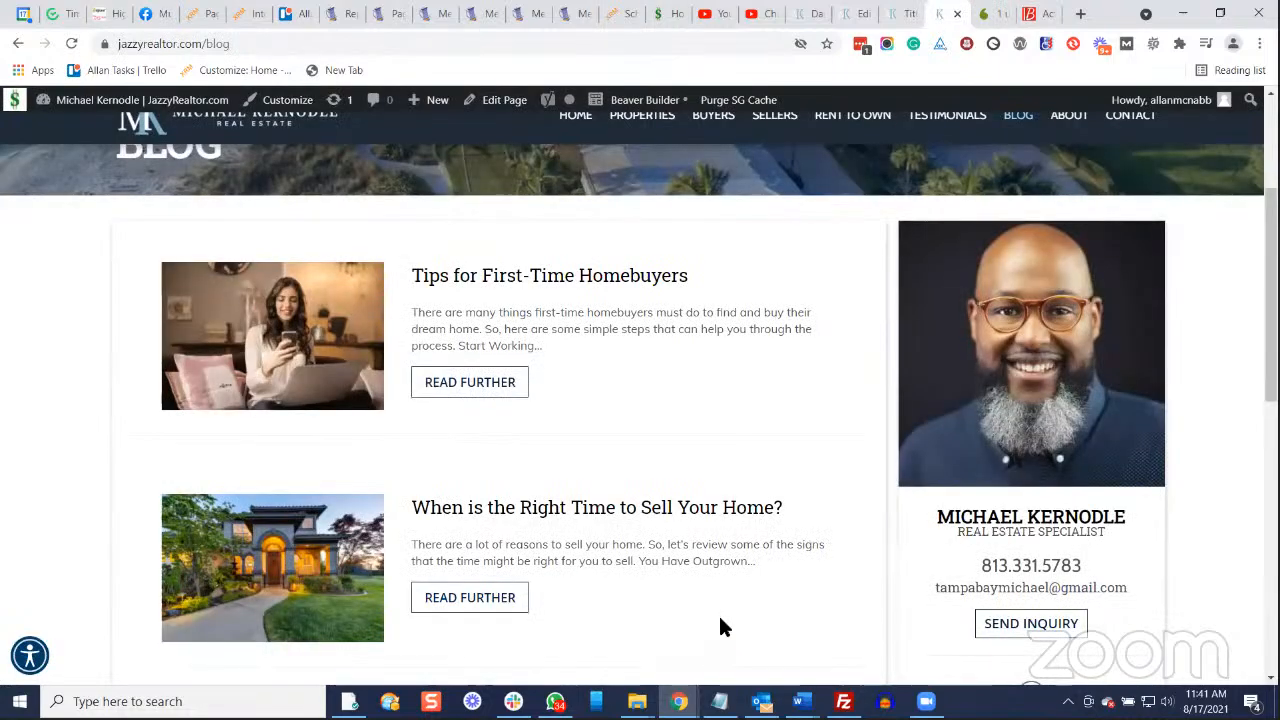
left_click(893, 13)
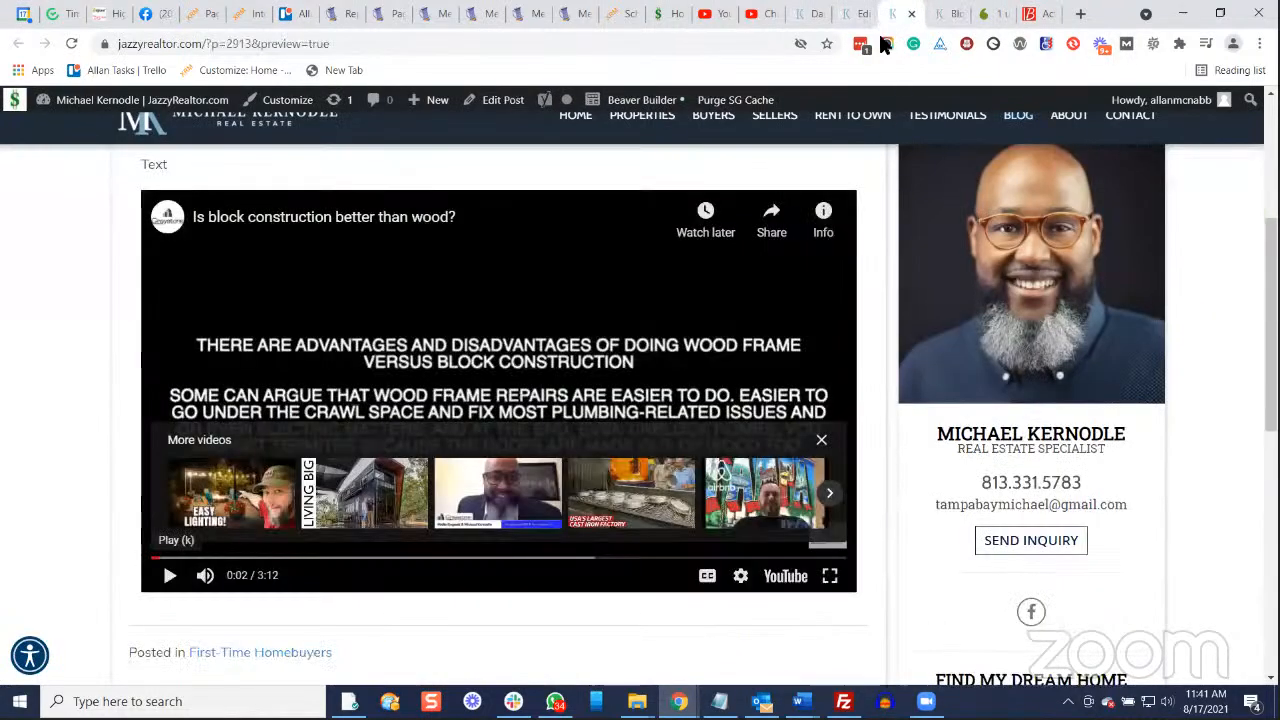
scroll(764, 340, "up", 1)
scroll(756, 255, "up", 1)
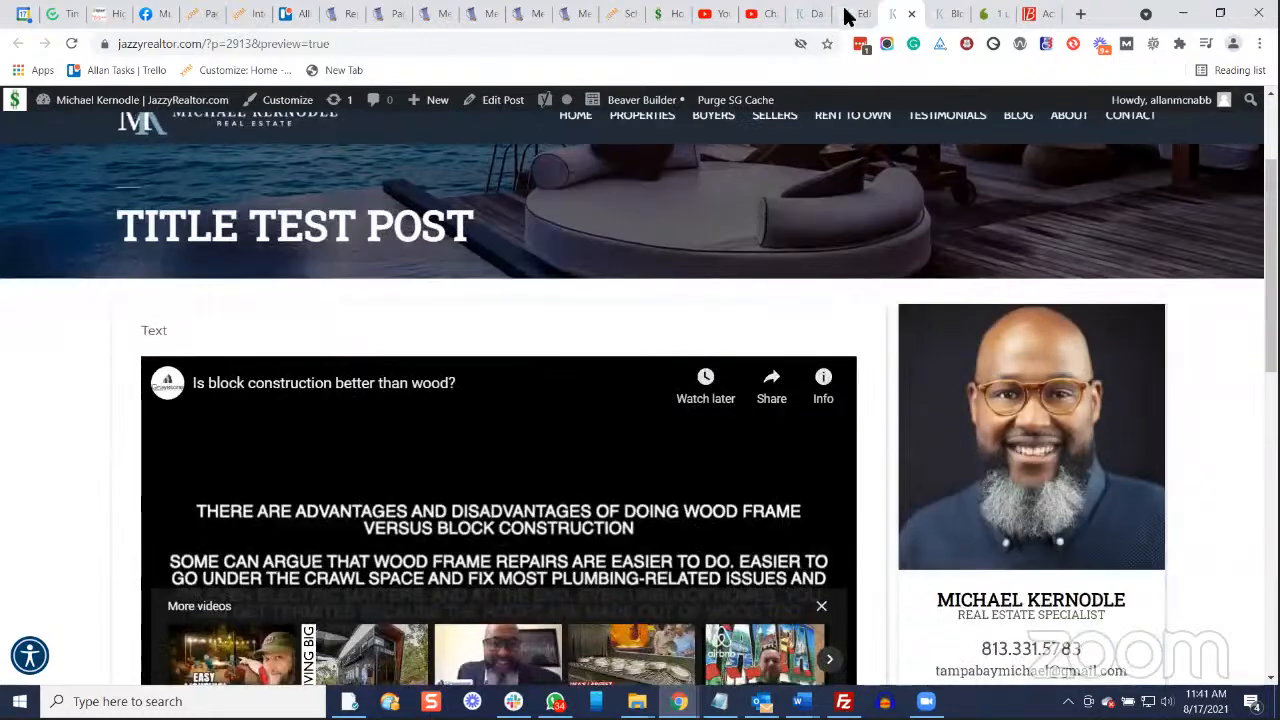
left_click(850, 13)
scroll(496, 468, "down", 1)
left_click(914, 349)
key("Return")
key("Return")
type("???")
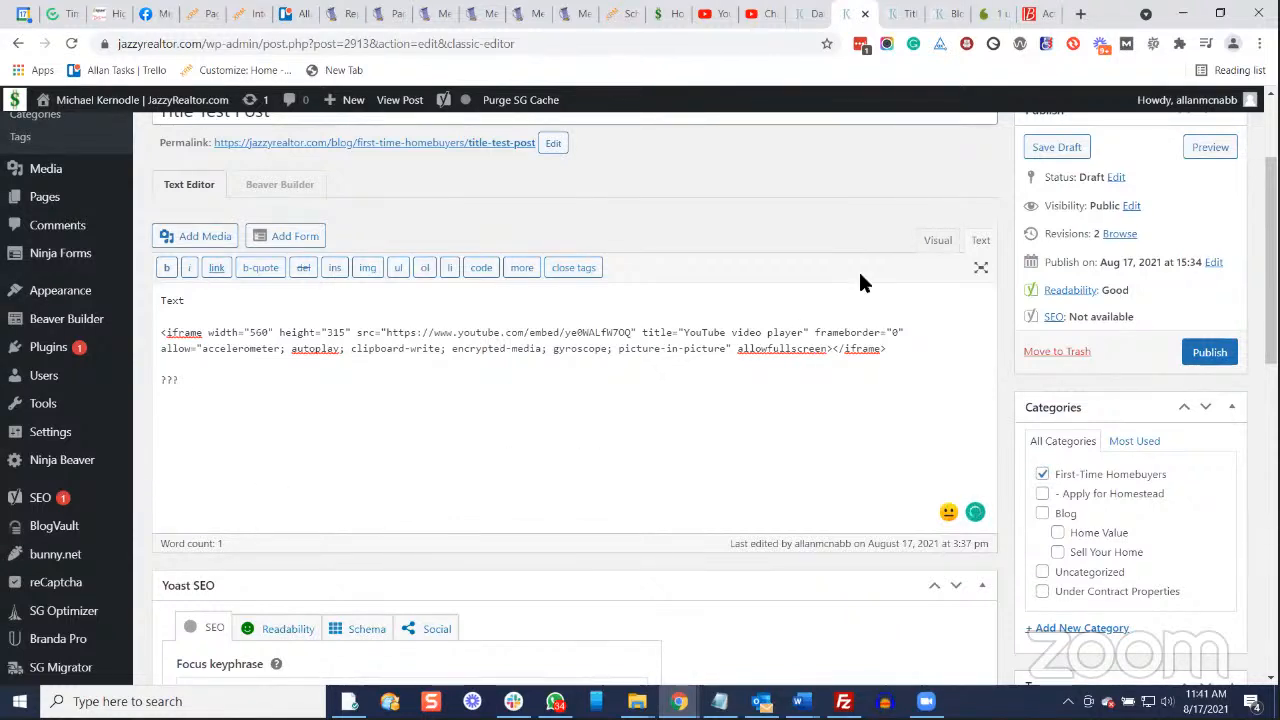
In the visual editor, replace the "???" placeholder with the line "Transcript" and add "????" on a new line beneath it.
left_click(928, 244)
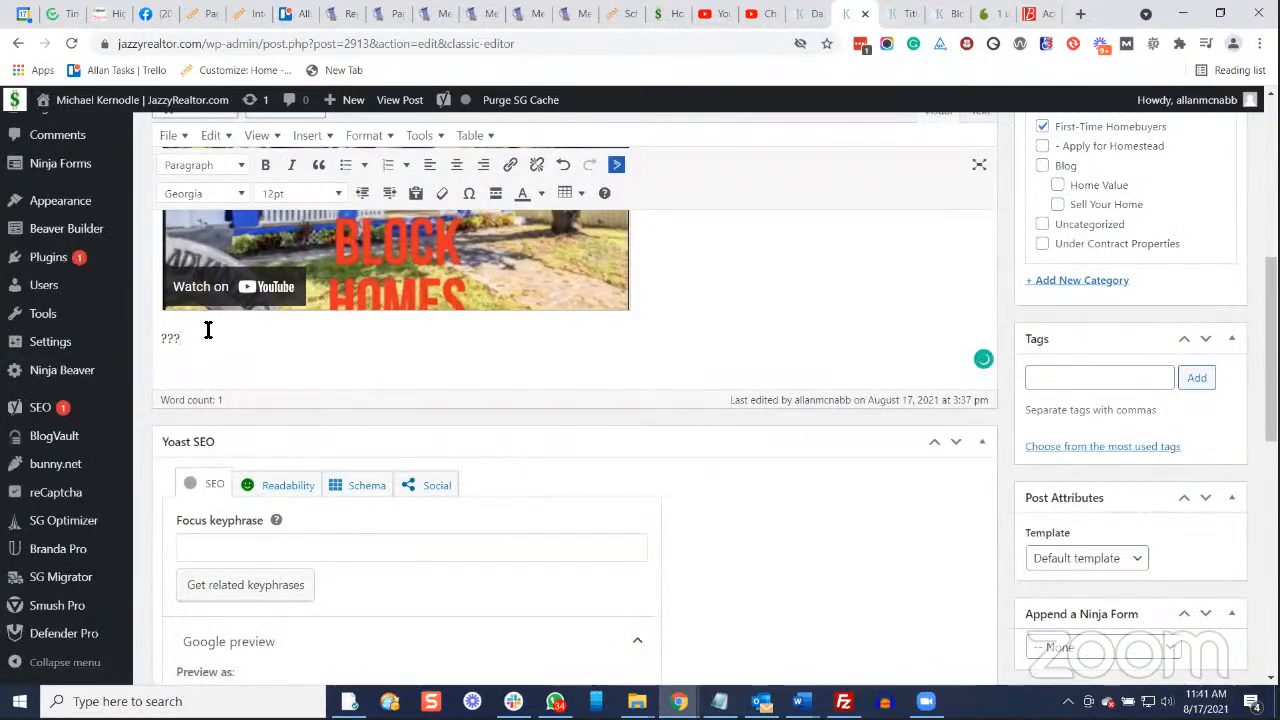
key("BackSpace")
key("BackSpace")
key("BackSpace")
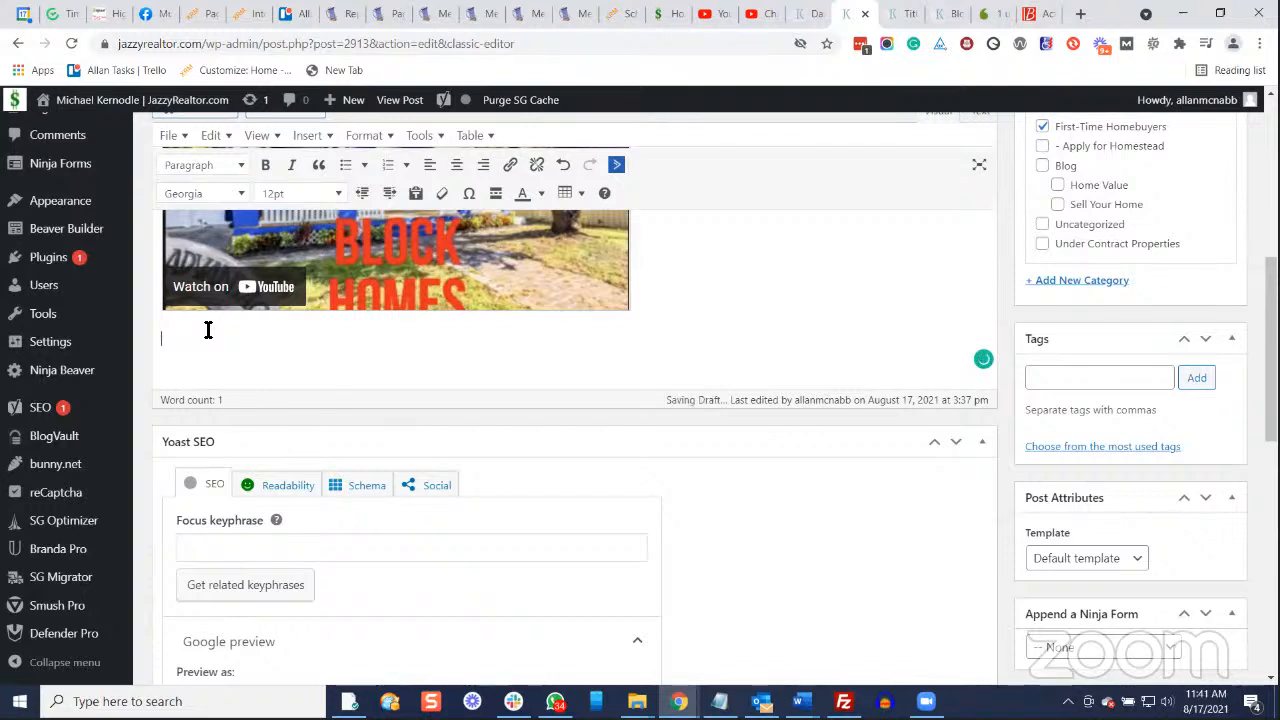
type("Transcript")
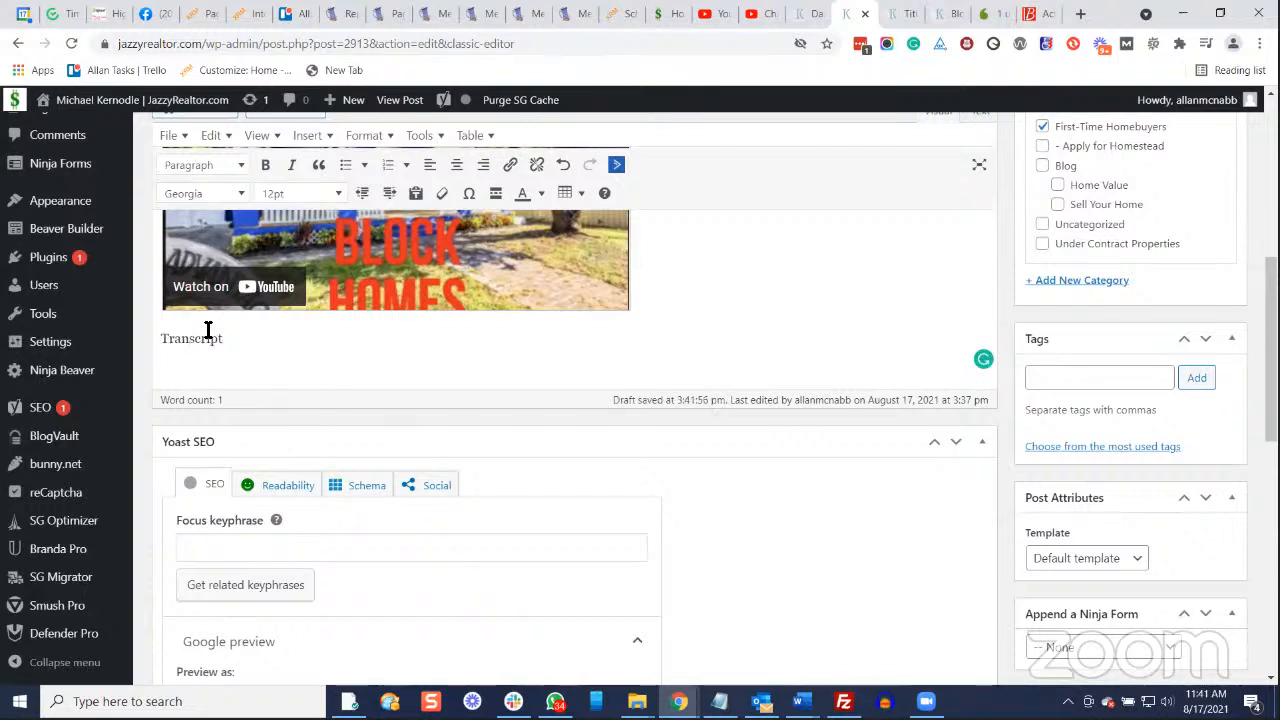
key("Return")
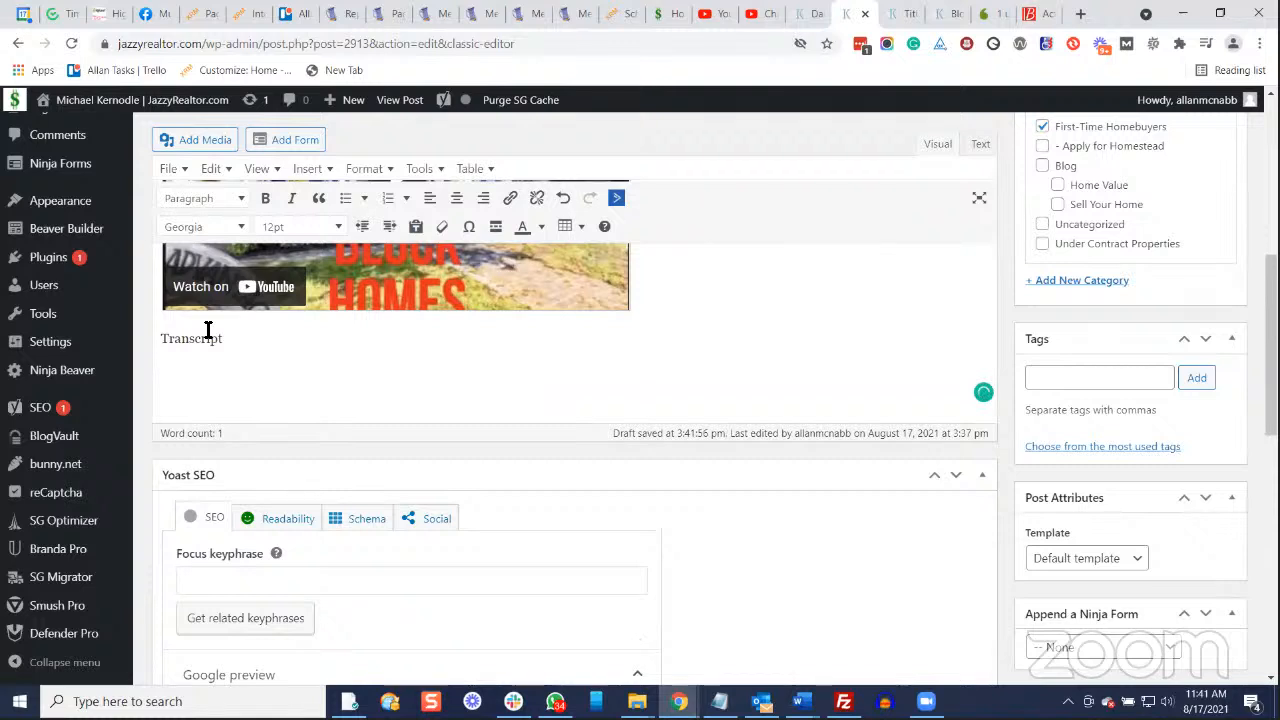
type("????")
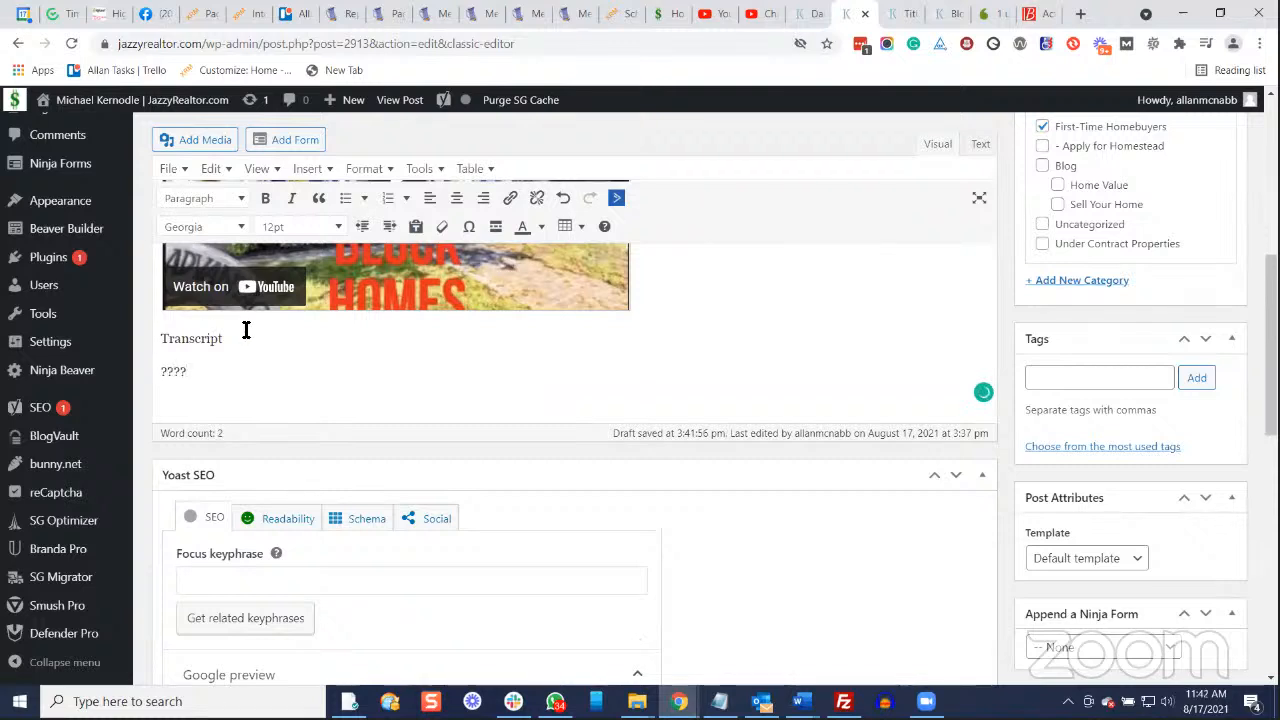
Format the "Transcript" line below the video as a heading, leaving the "????" line as a paragraph.
double_click(172, 338)
left_click(162, 338)
scroll(266, 347, "up", 3)
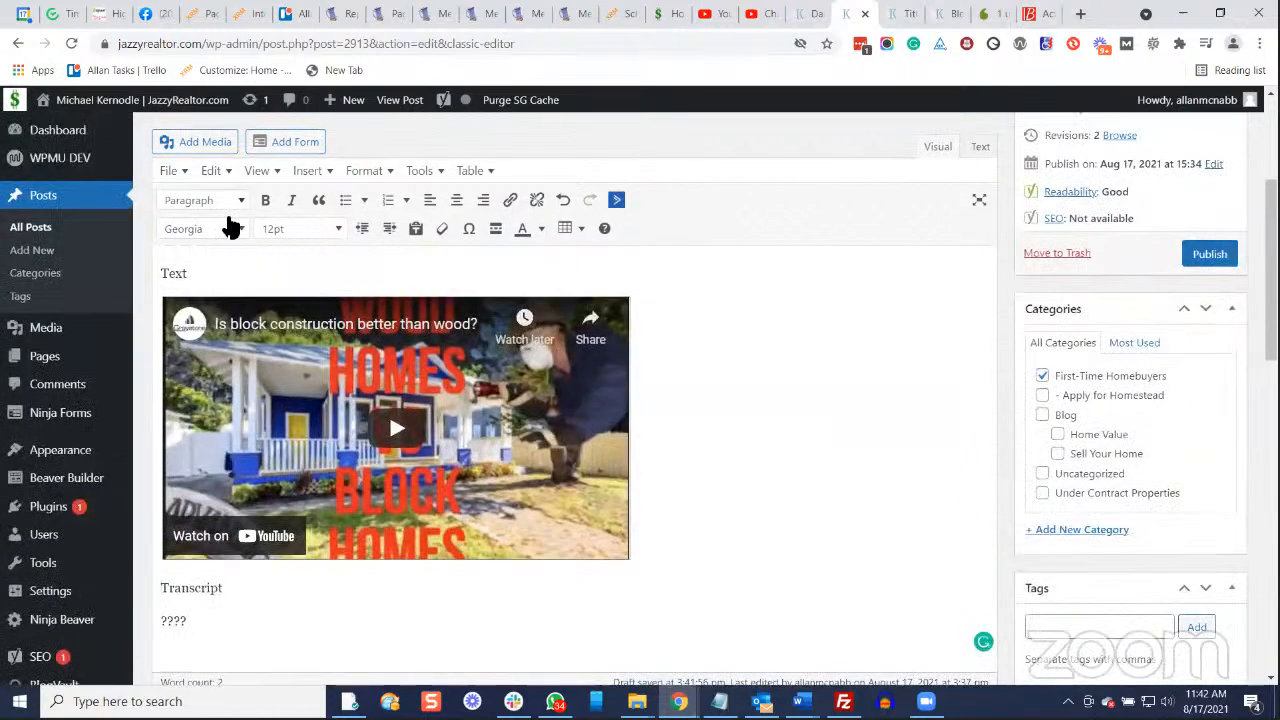
left_click(228, 199)
left_click(228, 297)
scroll(205, 520, "down", 2)
left_click(222, 451)
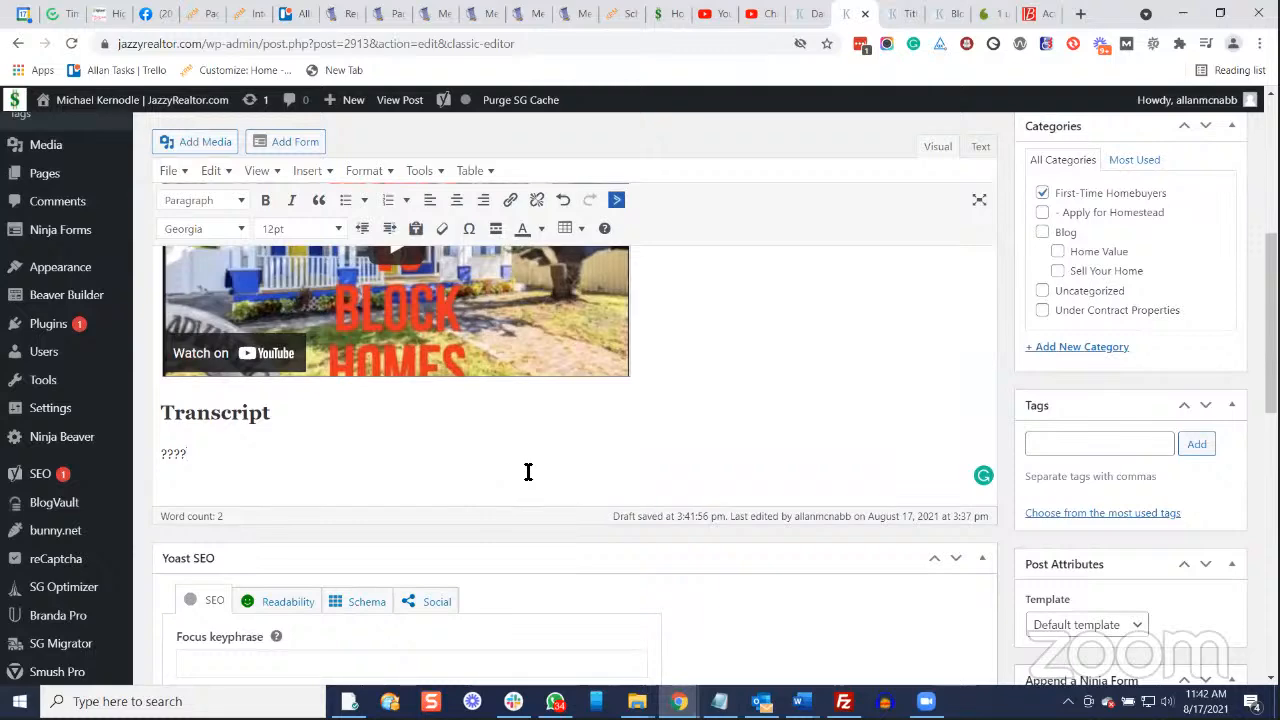
Save the post draft and reload its preview page to check the Transcript section below the video.
scroll(575, 400, "up", 5)
left_click(1078, 282)
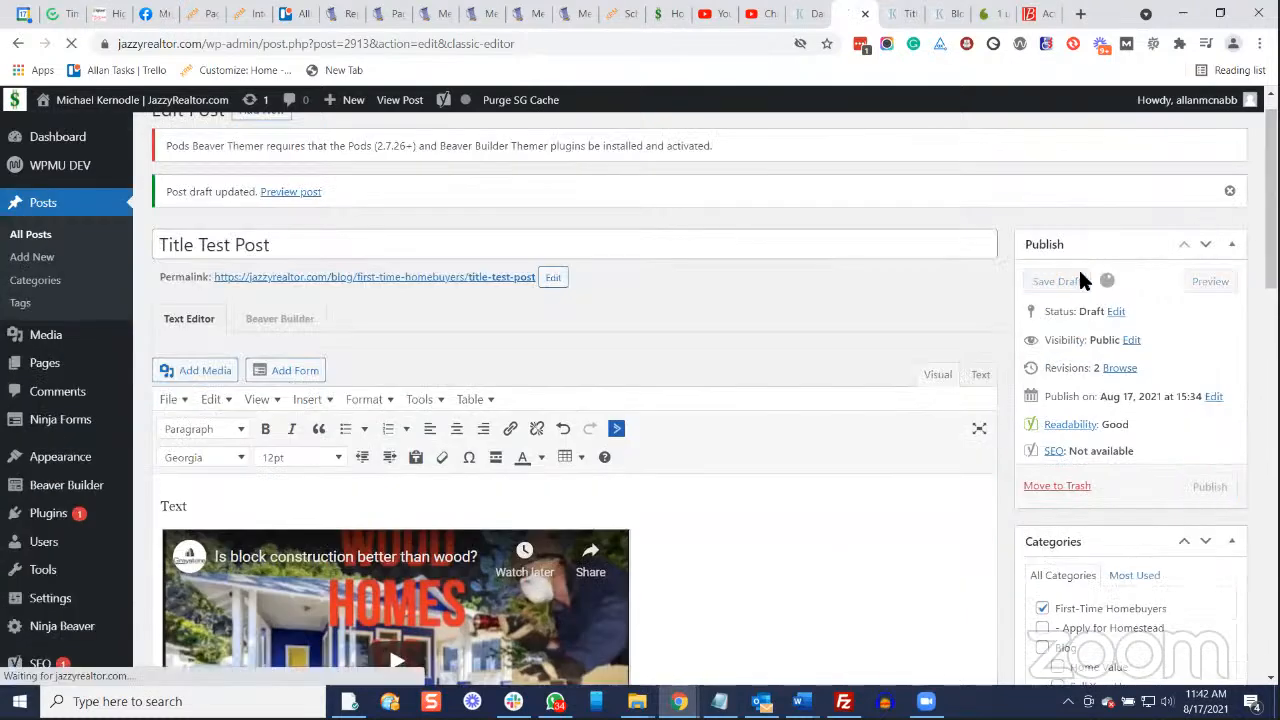
left_click(935, 14)
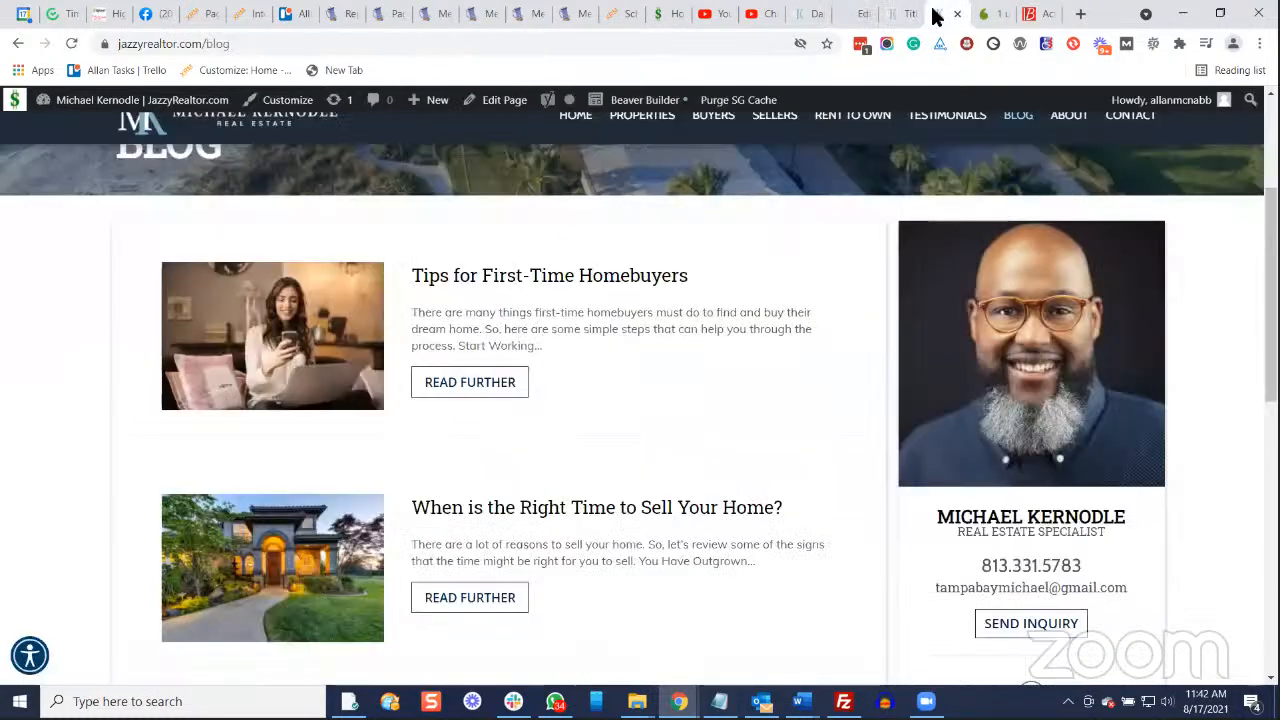
left_click(903, 16)
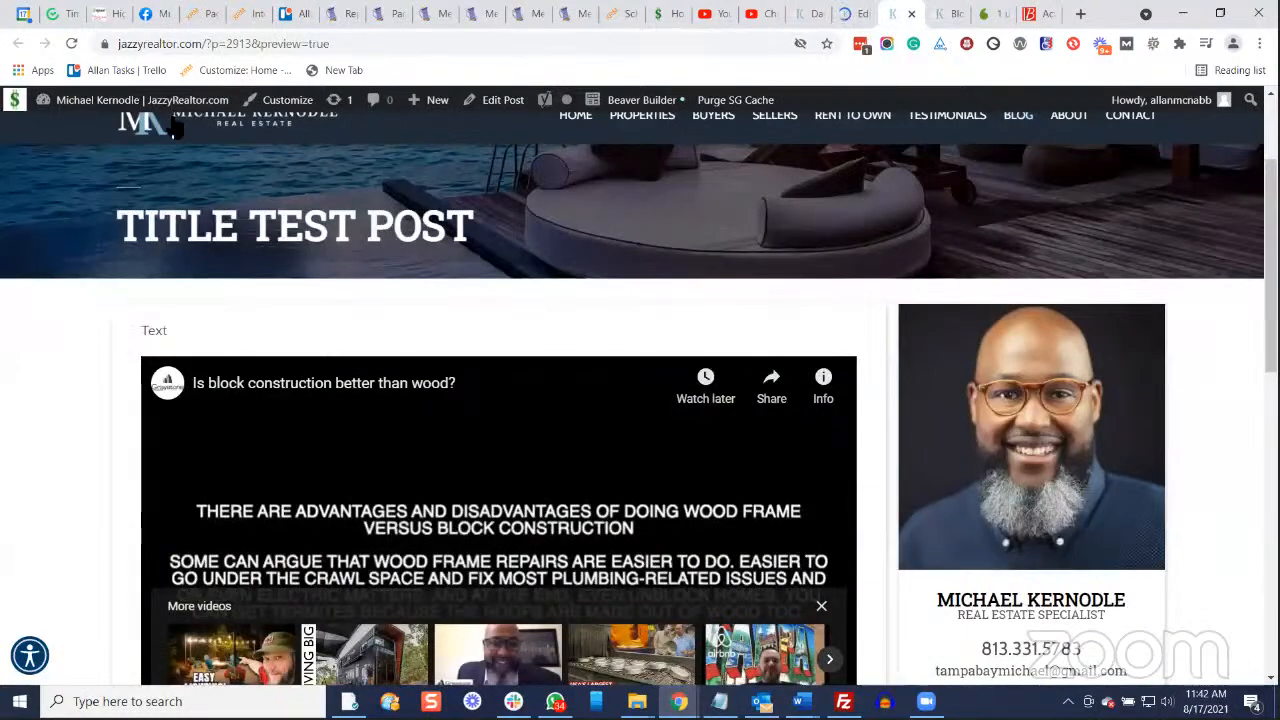
left_click(71, 43)
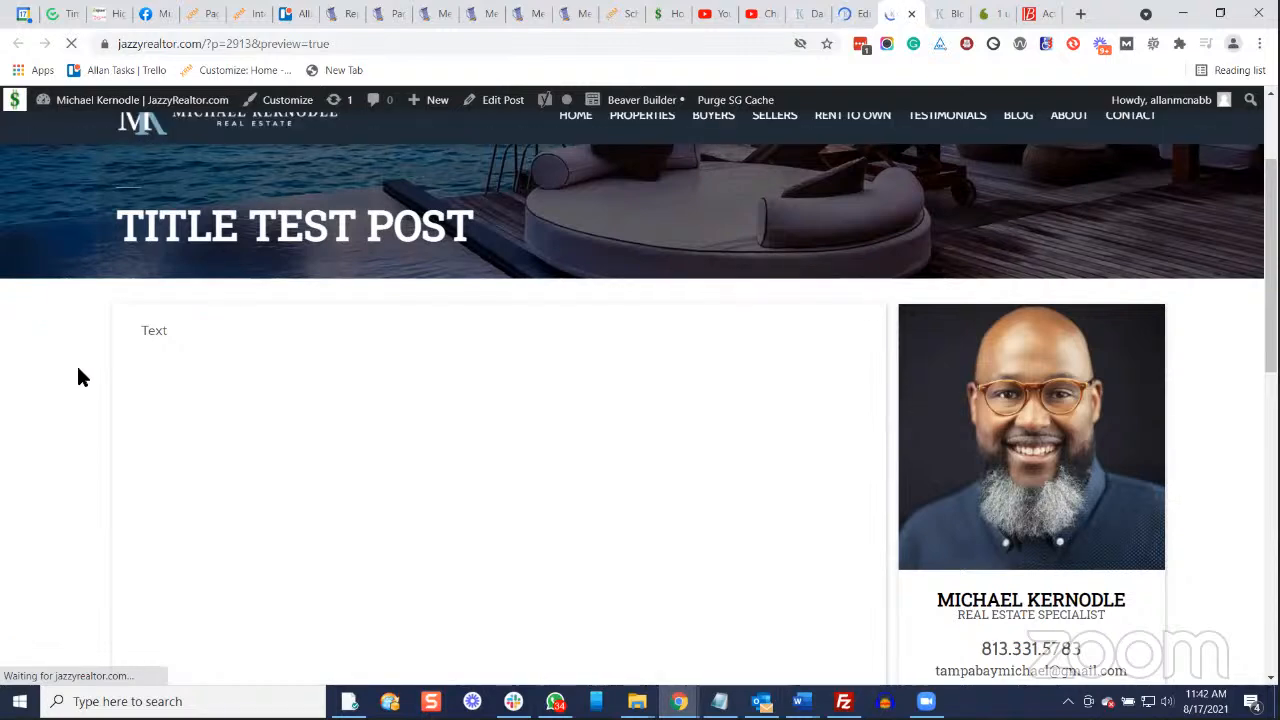
scroll(79, 374, "down", 2)
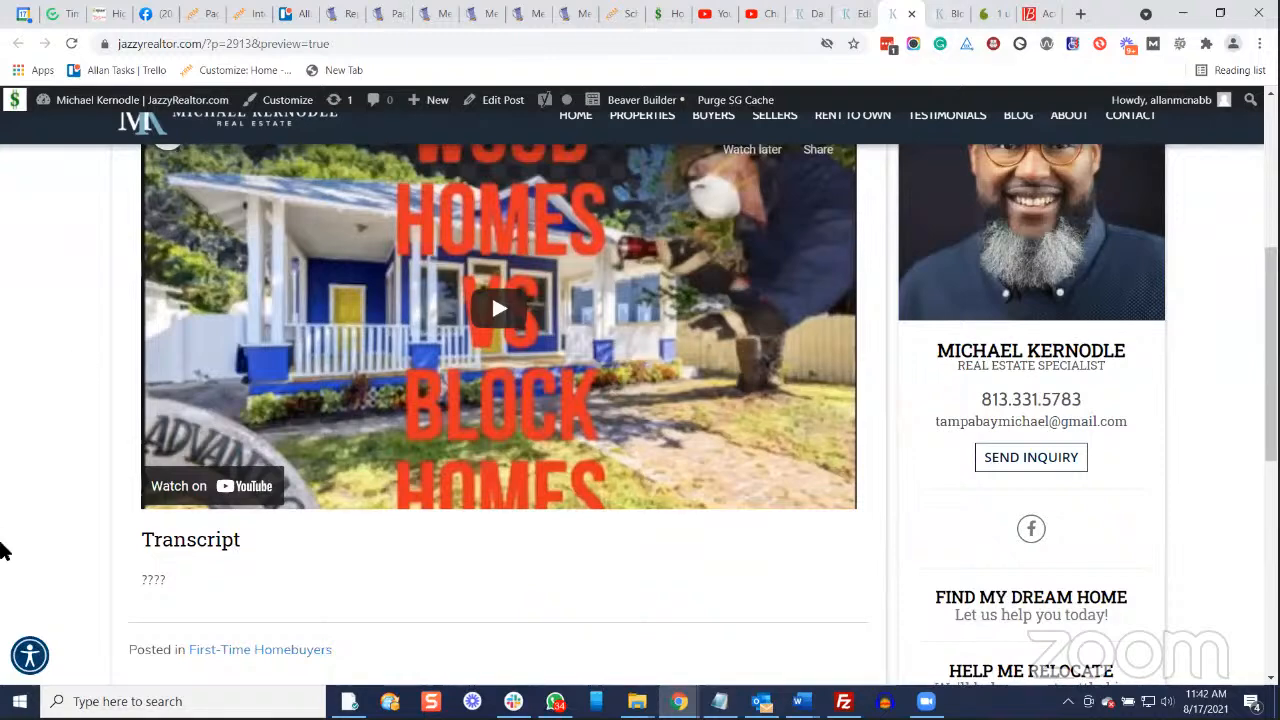
Look over the previewed test post, from the title banner and text through the video, transcript section and sidebar.
scroll(57, 569, "up", 3)
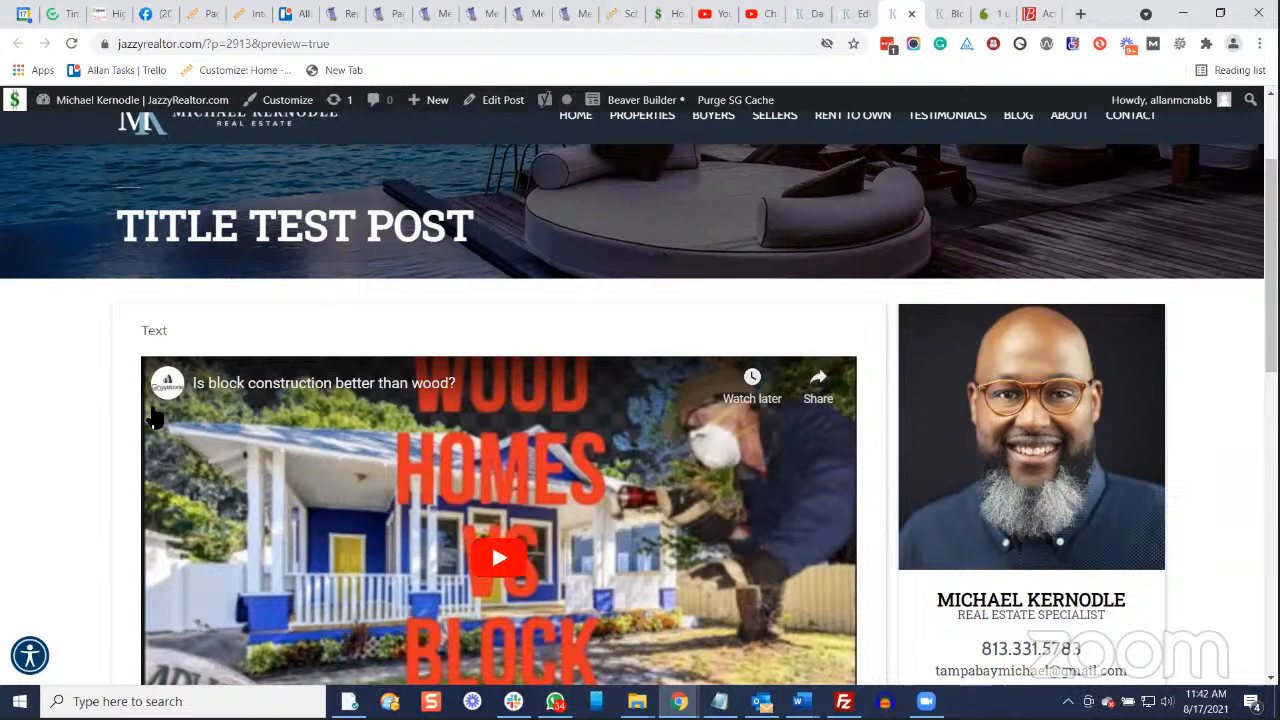
scroll(56, 408, "up", 2)
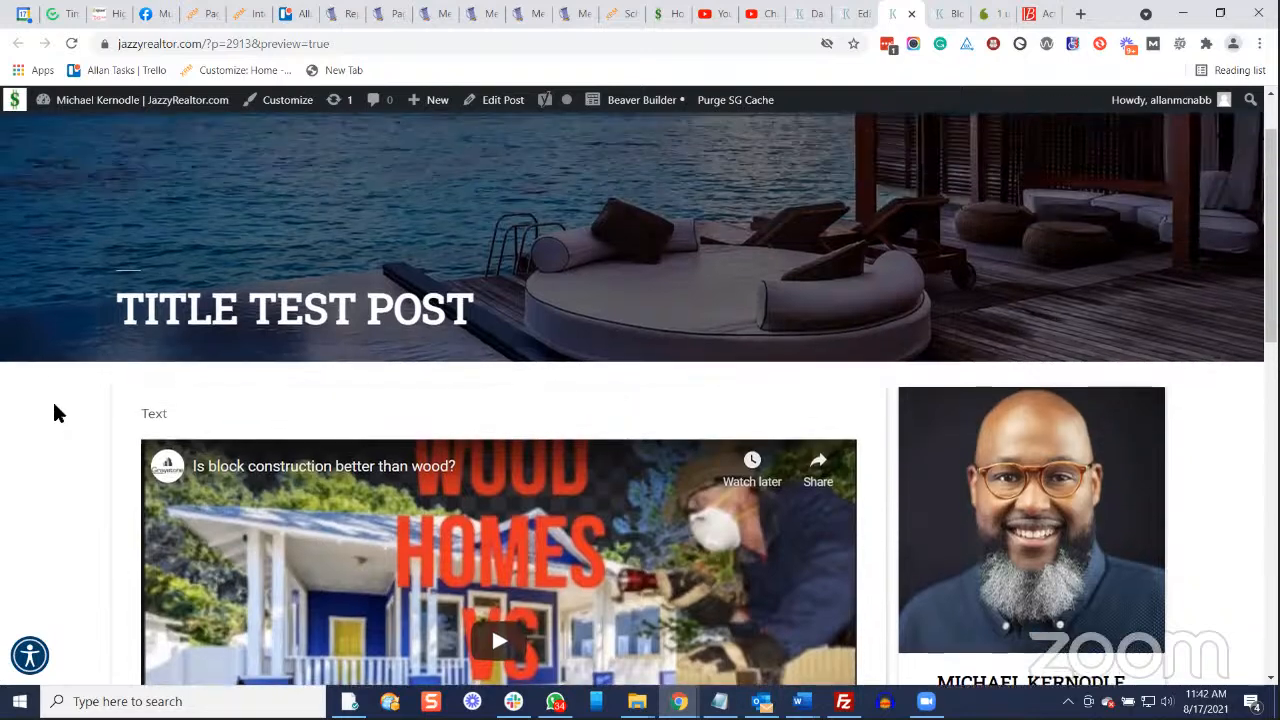
scroll(56, 410, "down", 1)
scroll(120, 406, "down", 3)
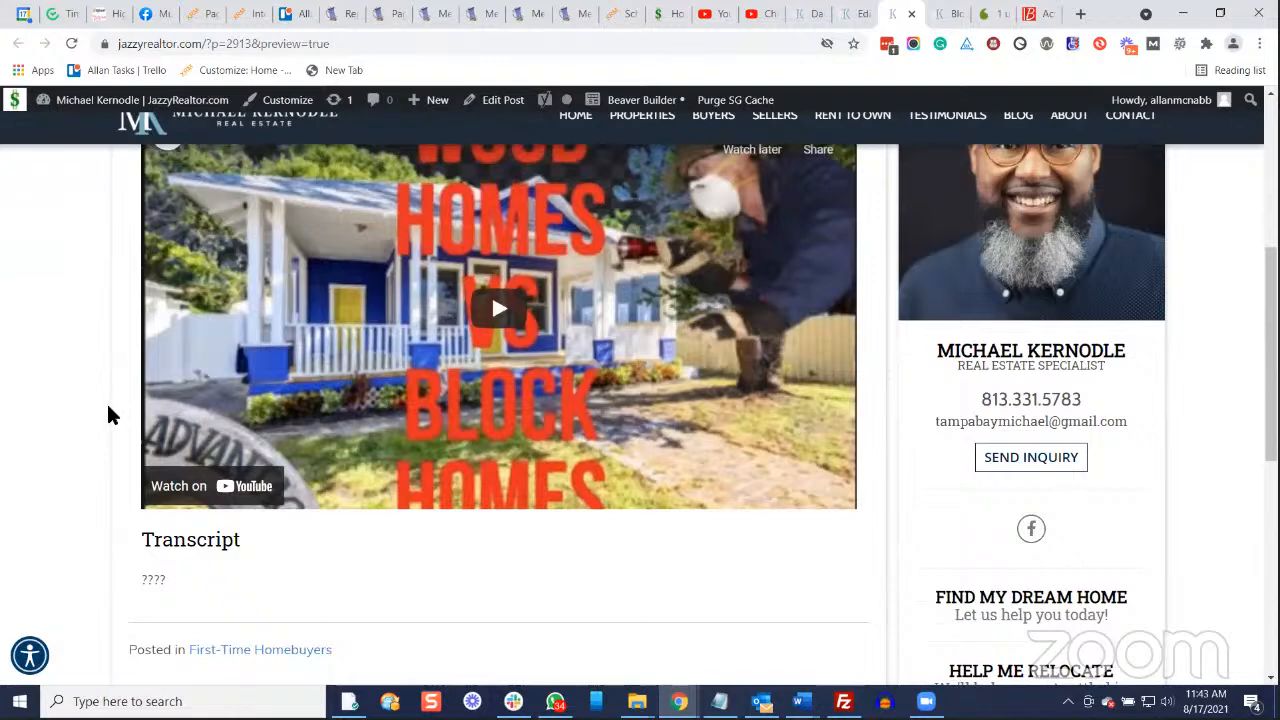
scroll(80, 487, "up", 4)
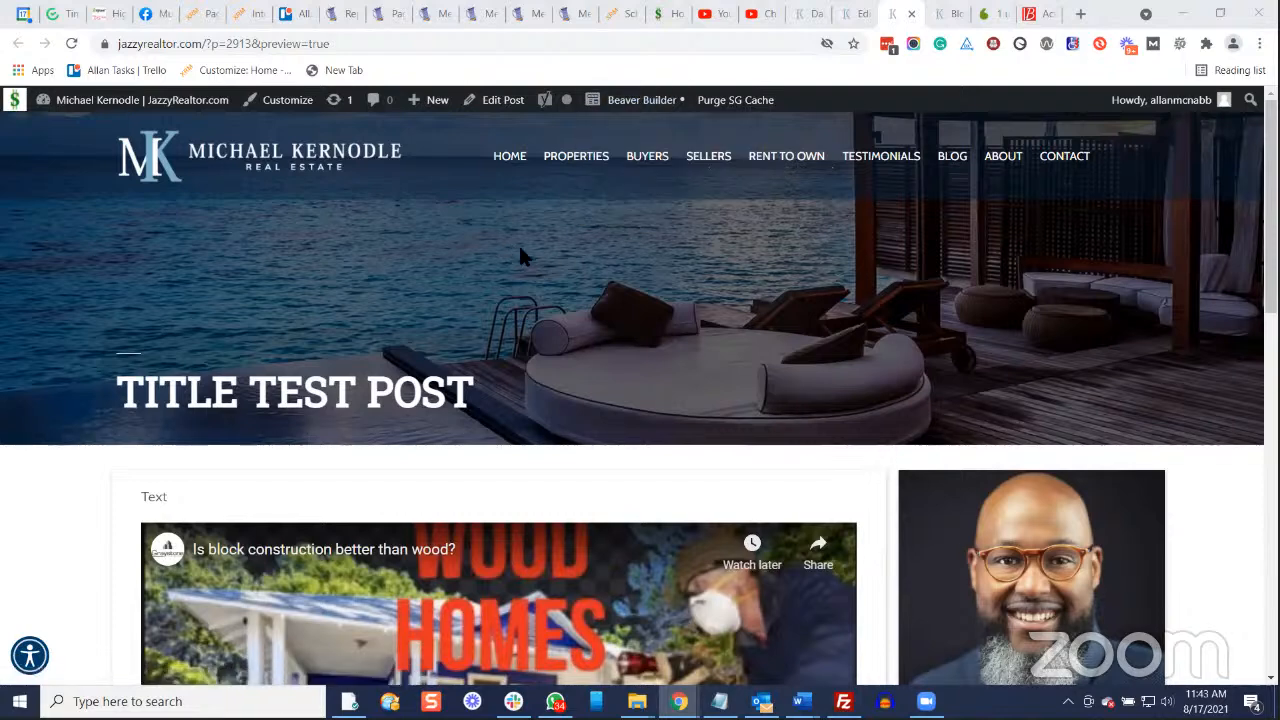
scroll(976, 385, "down", 3)
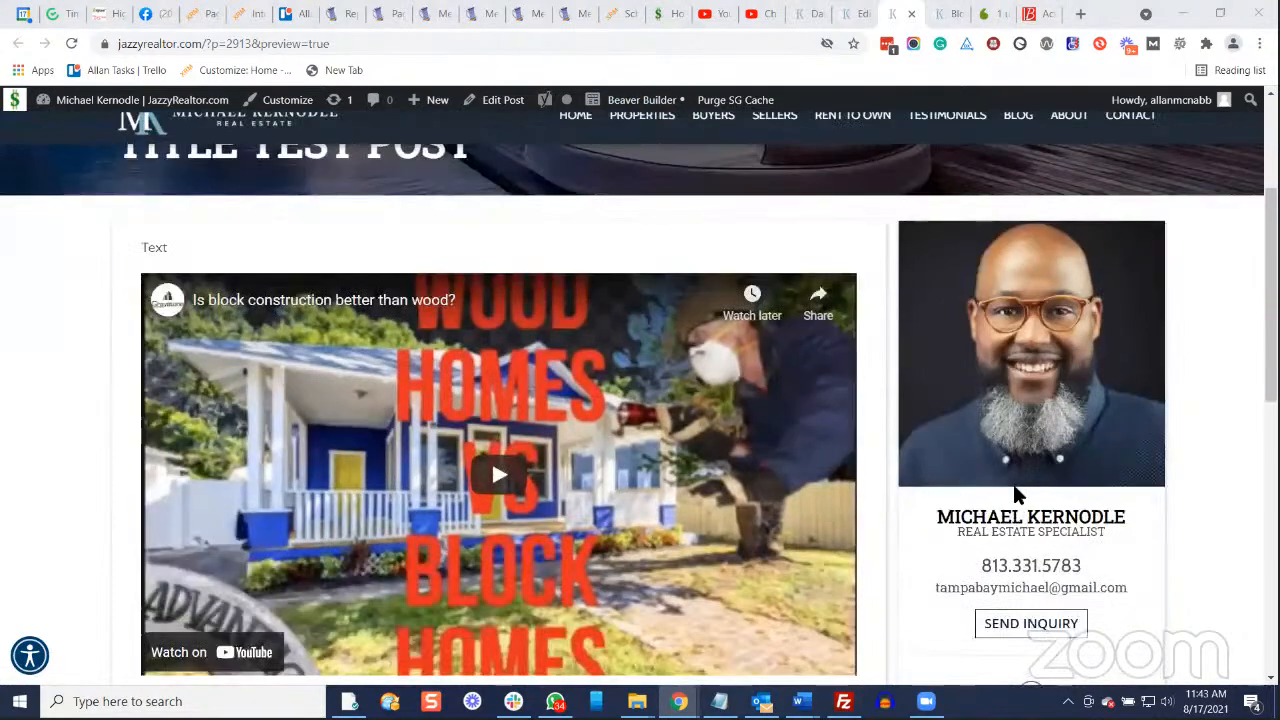
scroll(1017, 500, "down", 2)
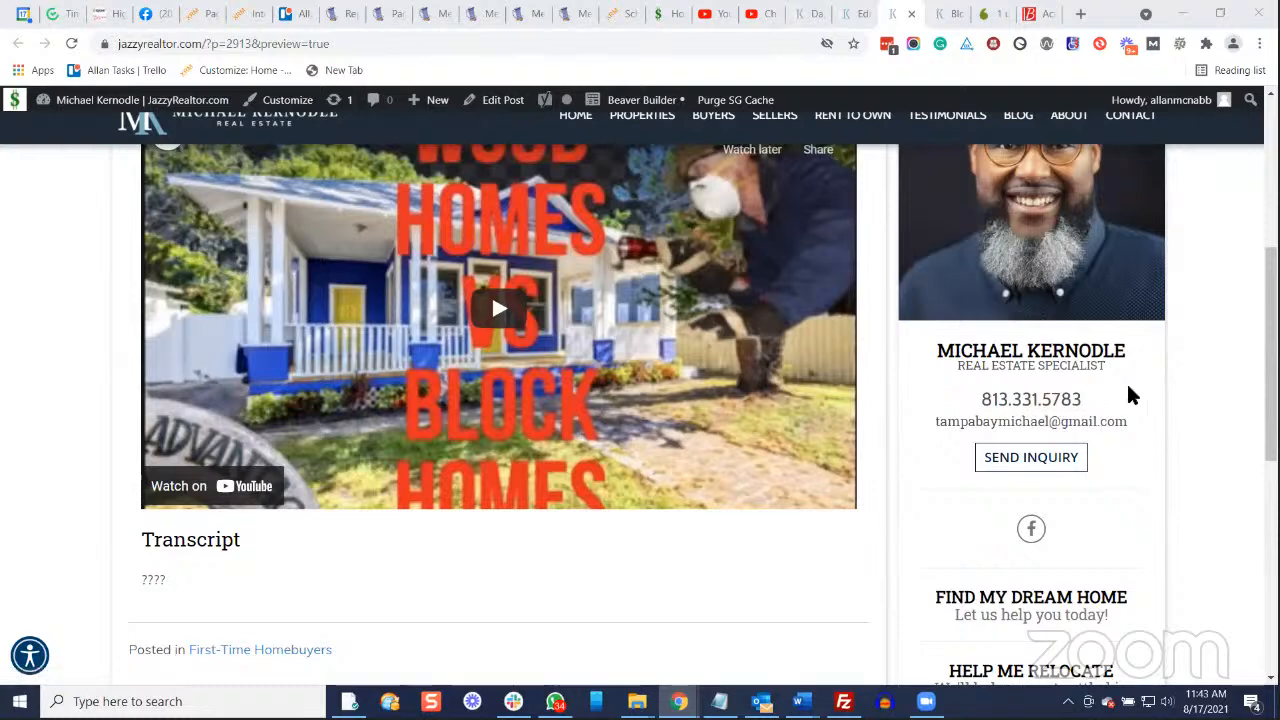
scroll(1131, 396, "up", 5)
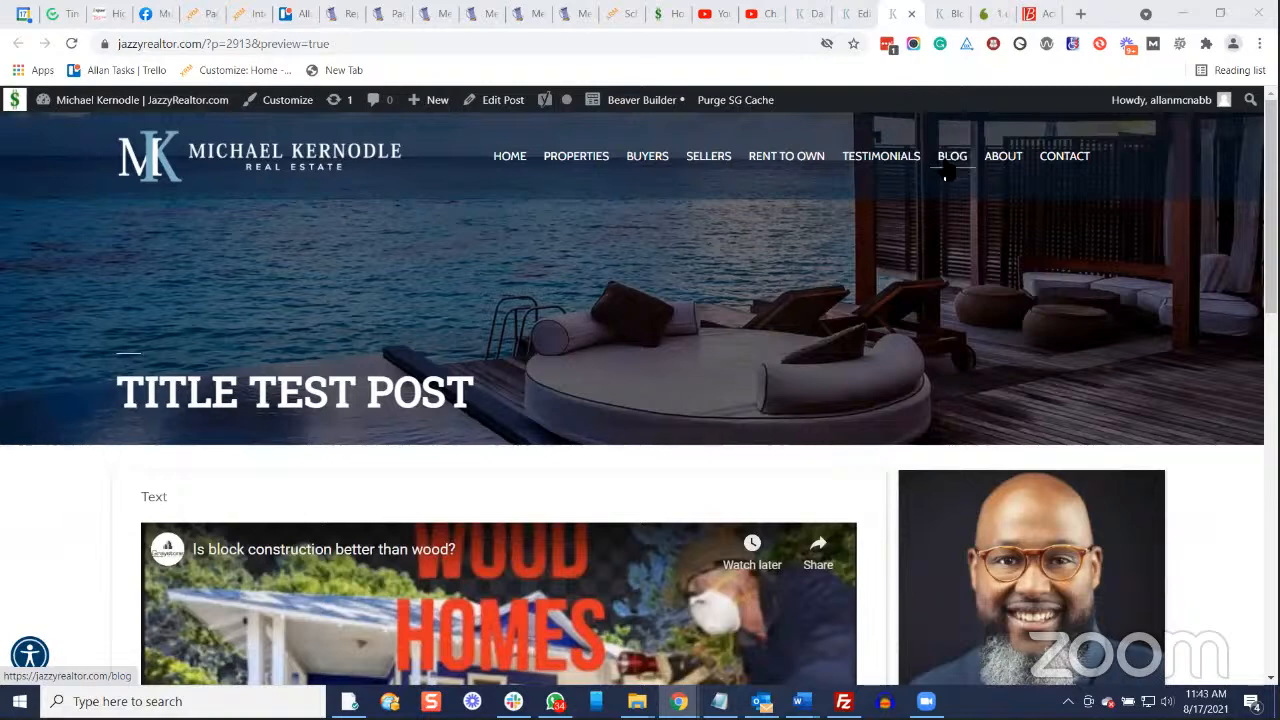
scroll(360, 447, "down", 3)
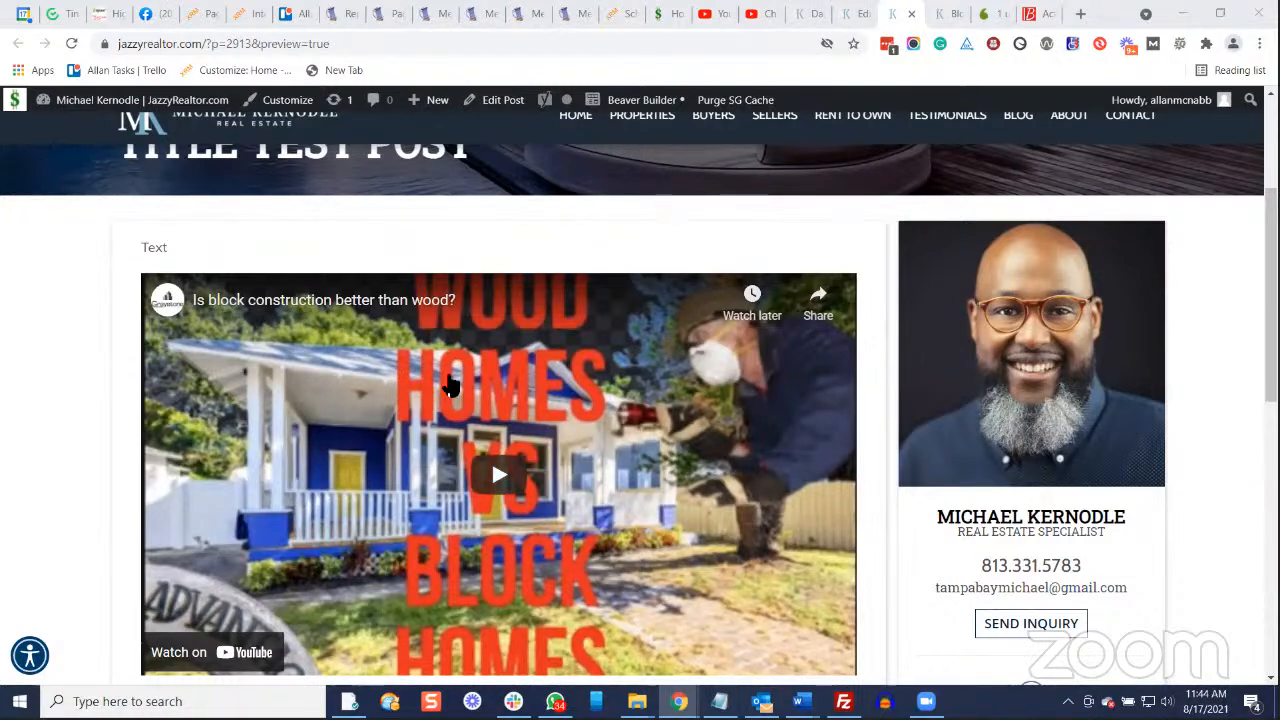
scroll(450, 387, "up", 3)
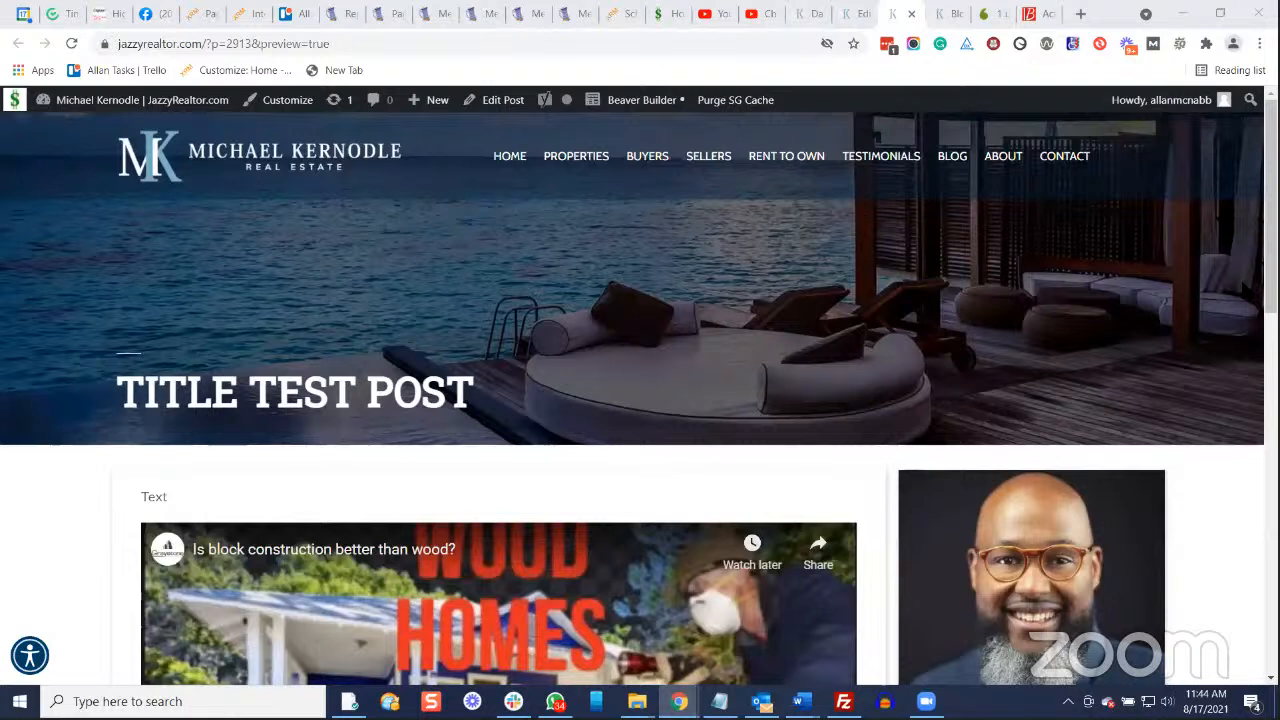